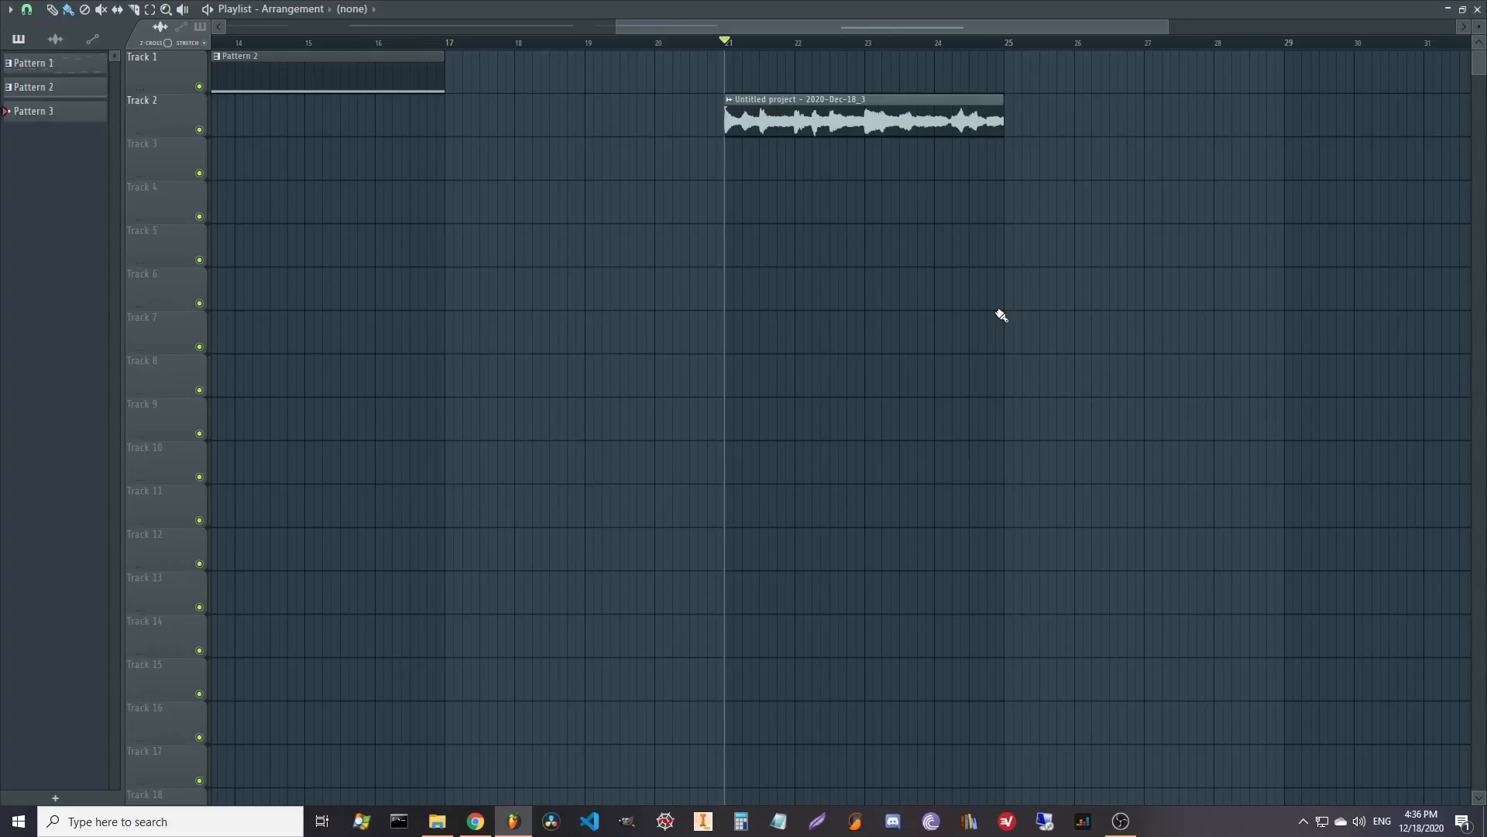
Play back the recorded clip, then nudge up the Vital window showing its Init Preset.
key("space")
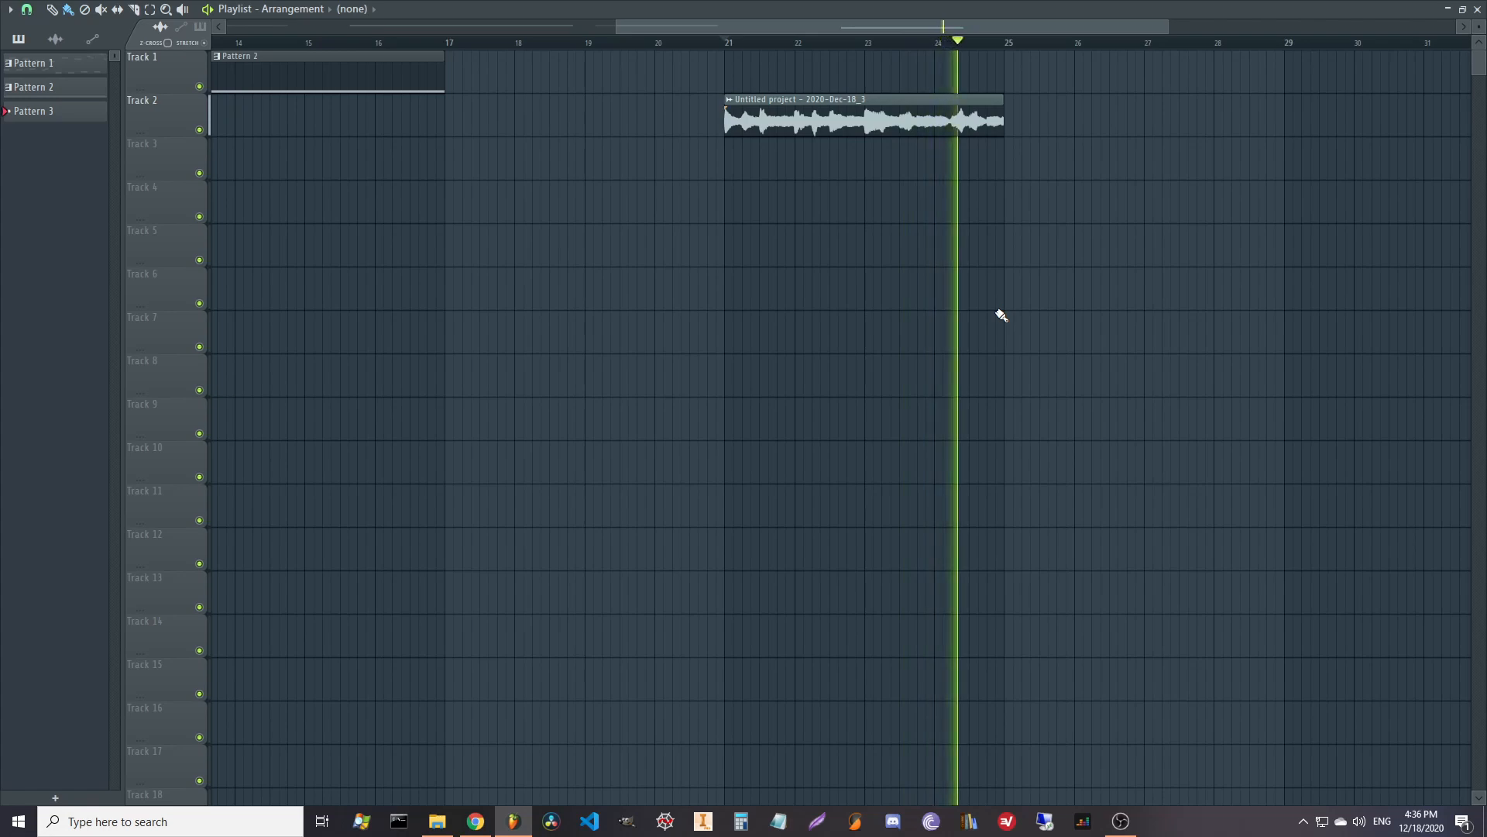
key("space")
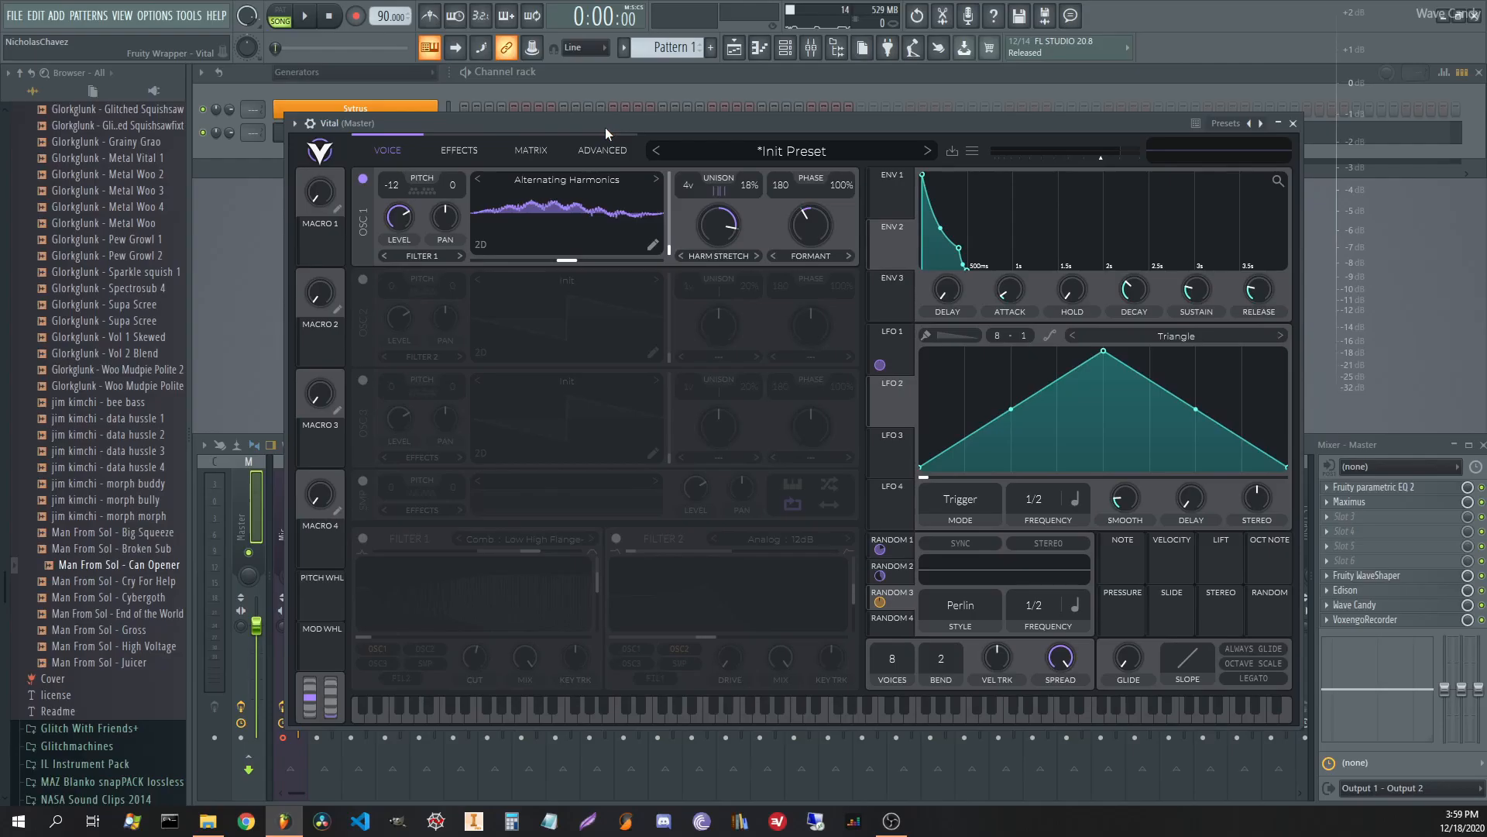
left_click_drag(605, 127, 606, 122)
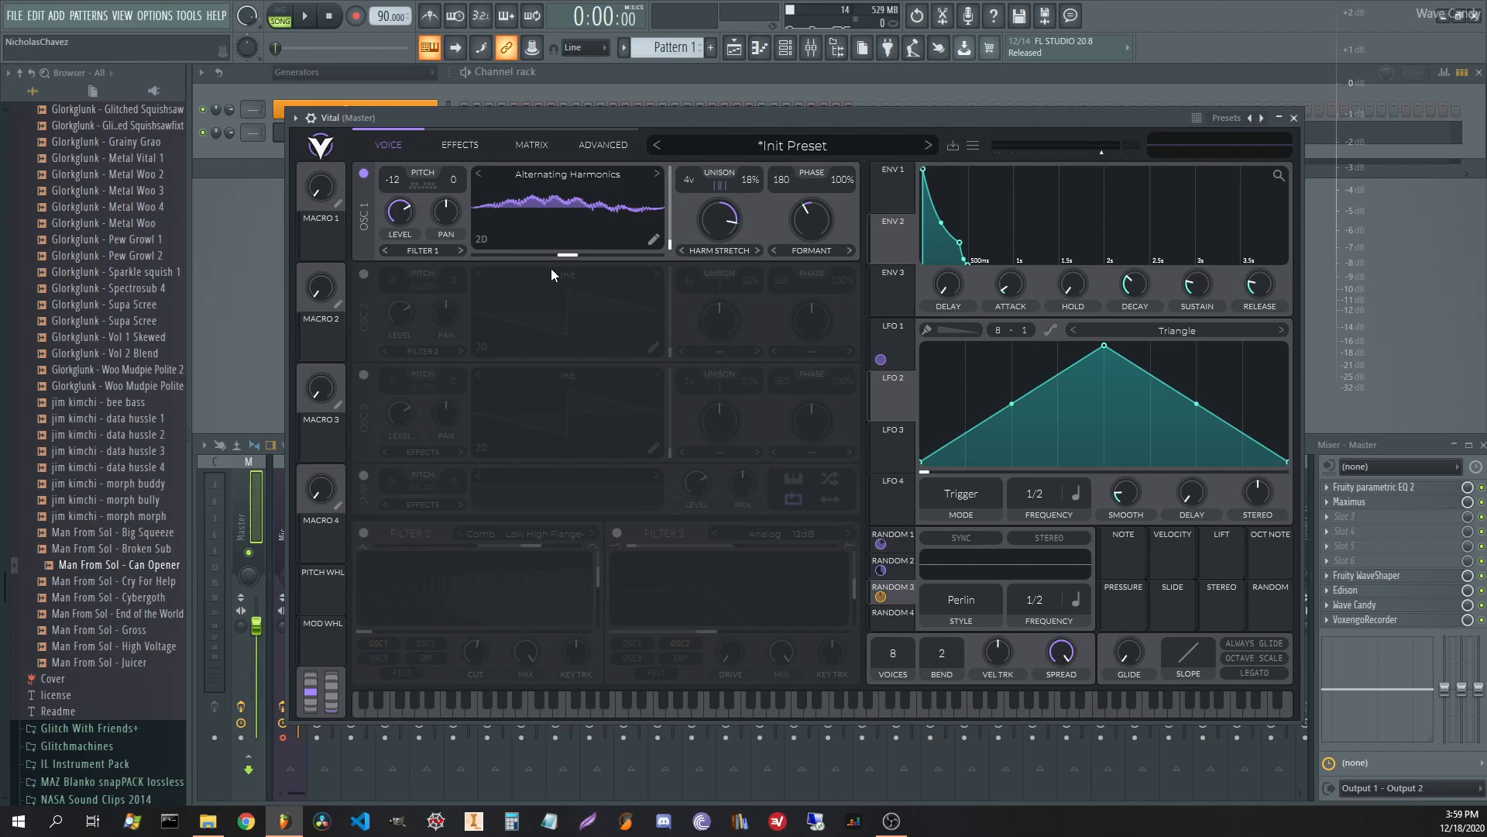
Preview the Vital patch while viewing its effects chain, then bring the channel rack forward.
key("space")
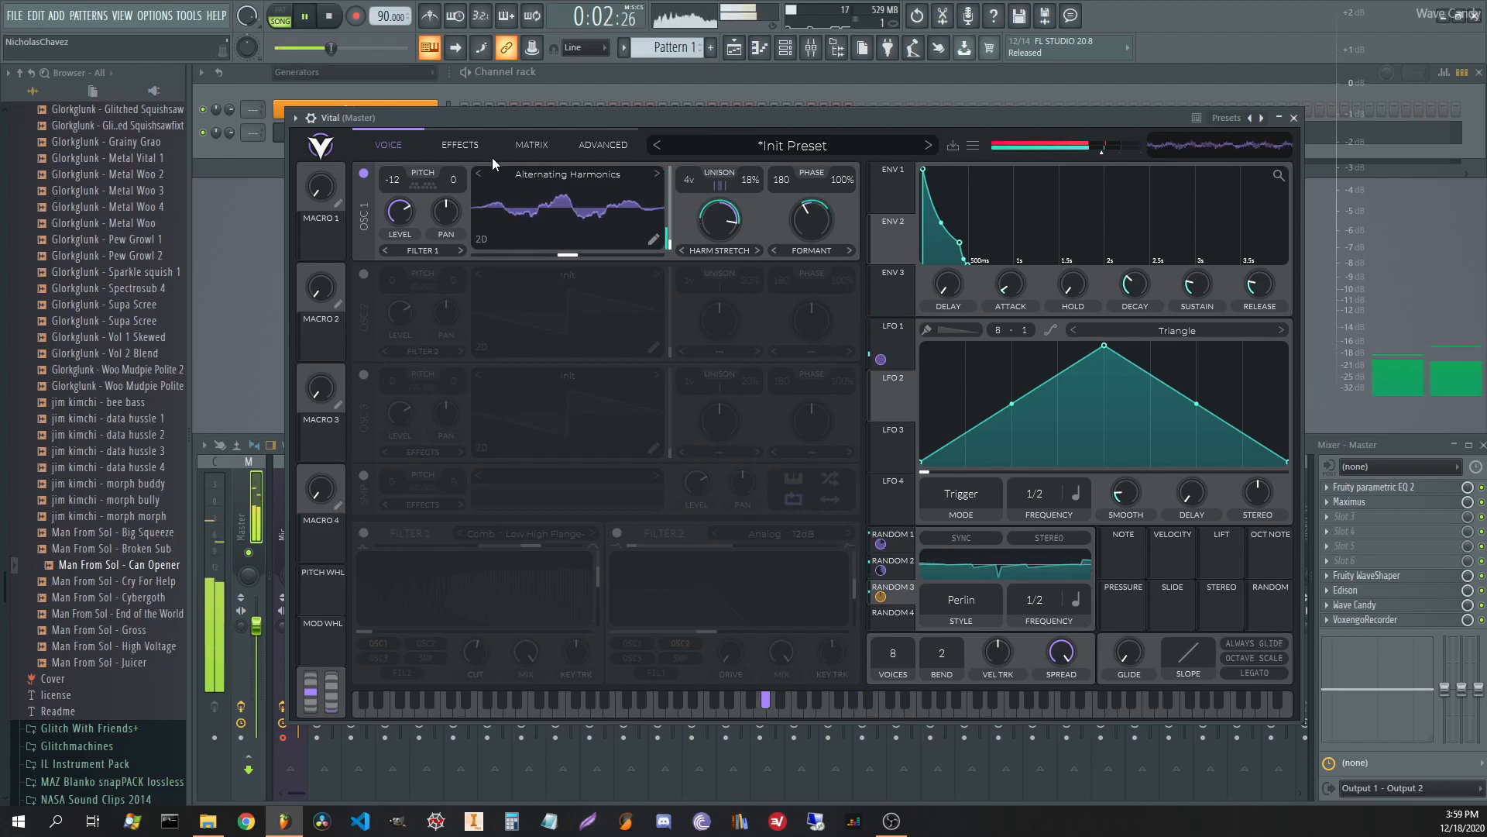
left_click(443, 144)
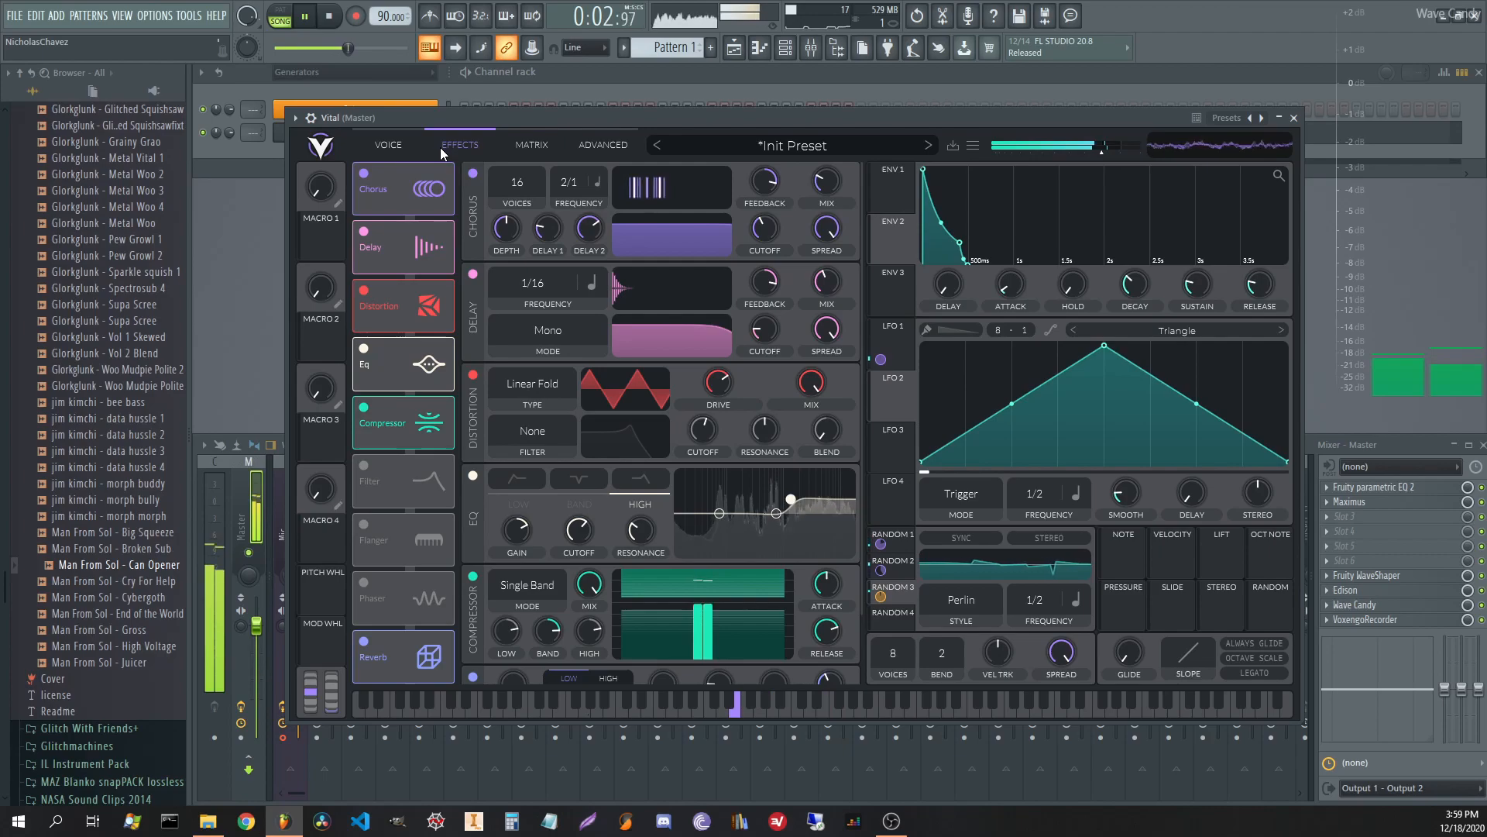
key("space")
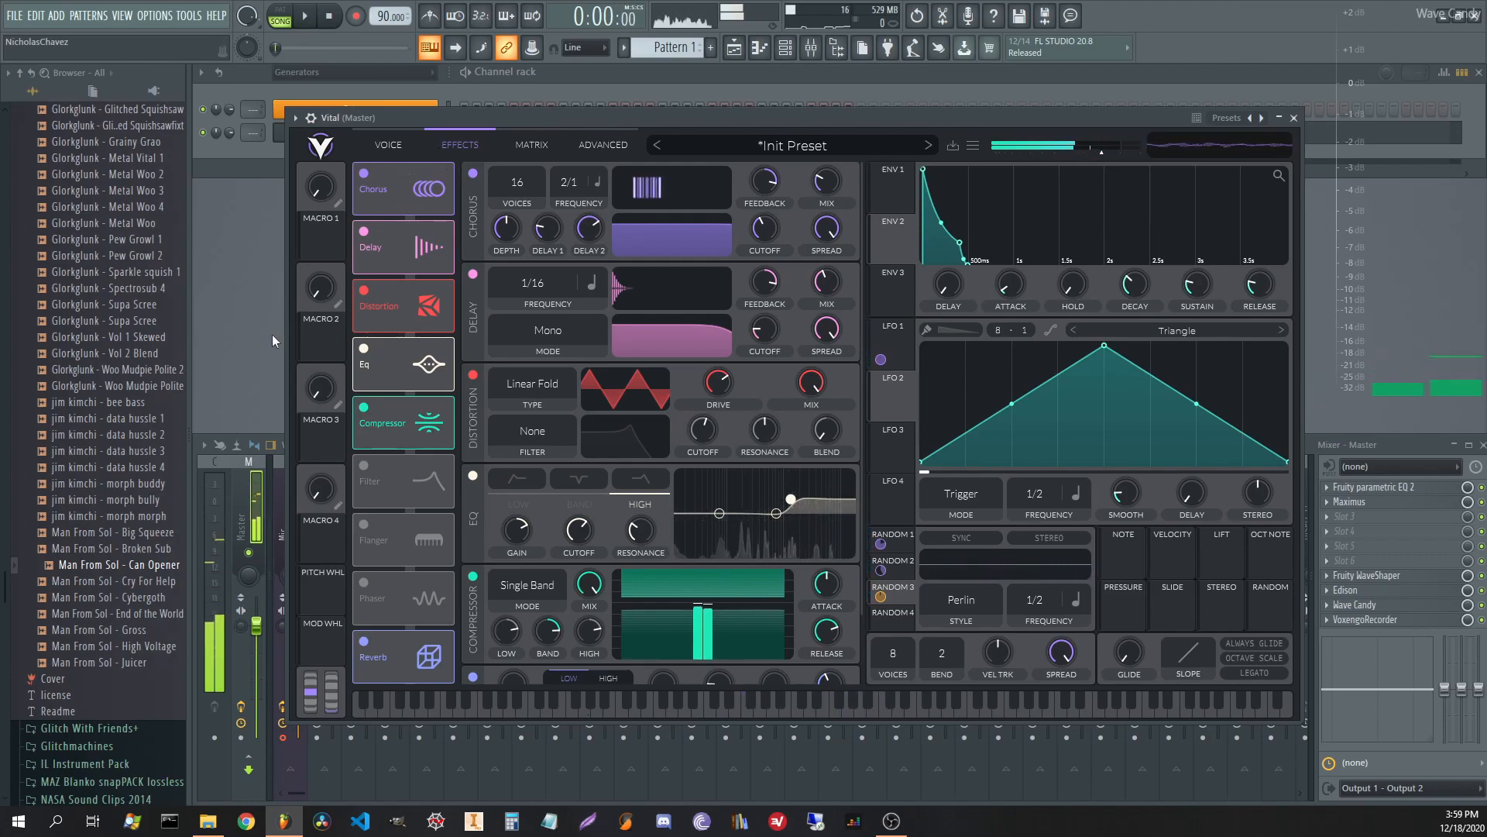
left_click(244, 403)
Record the Vital patch into Edison on the master mixer channel as a 10.666 s take.
left_click(247, 514)
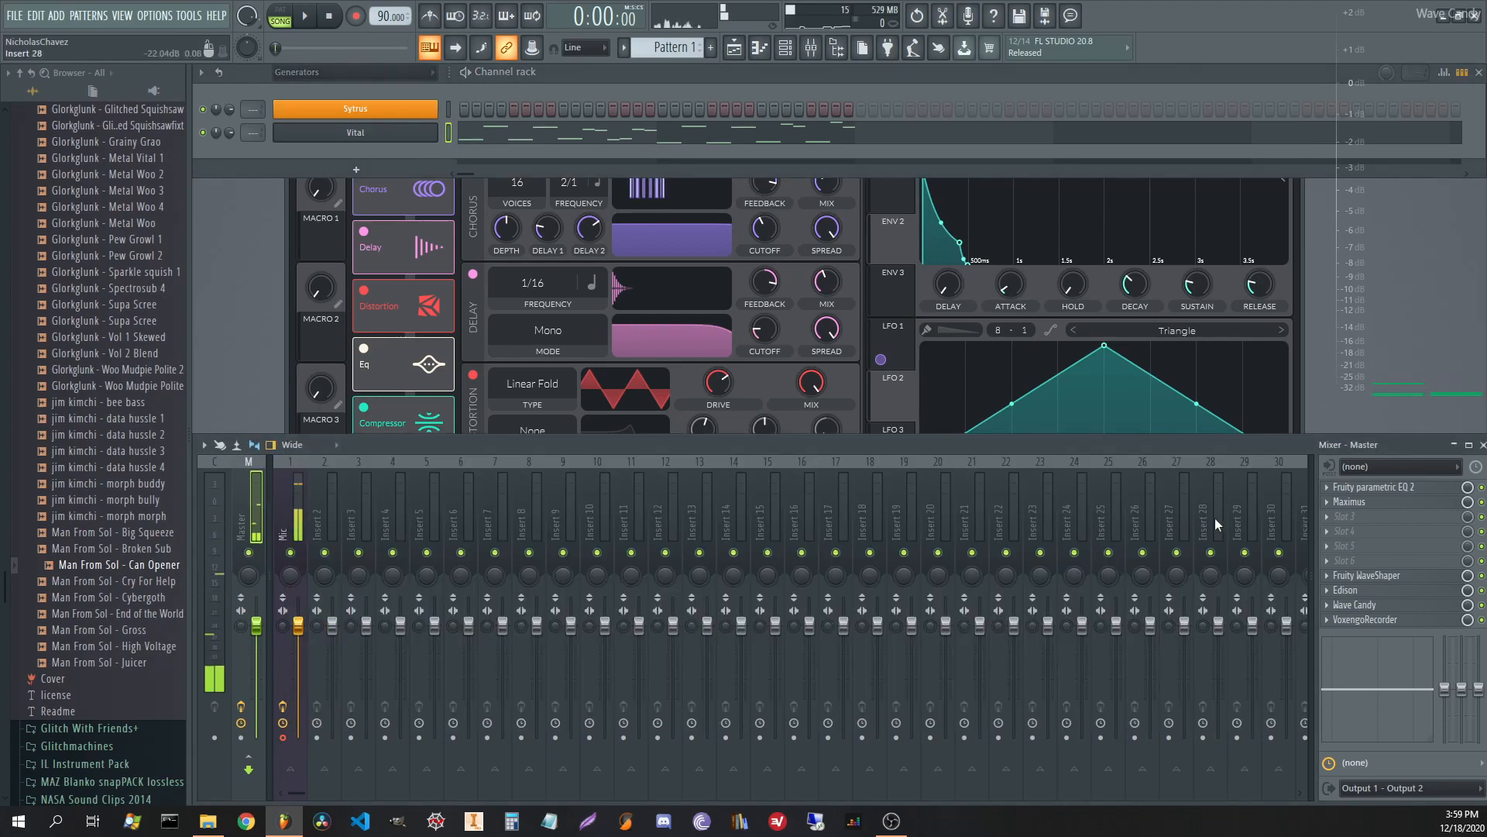
left_click(1367, 592)
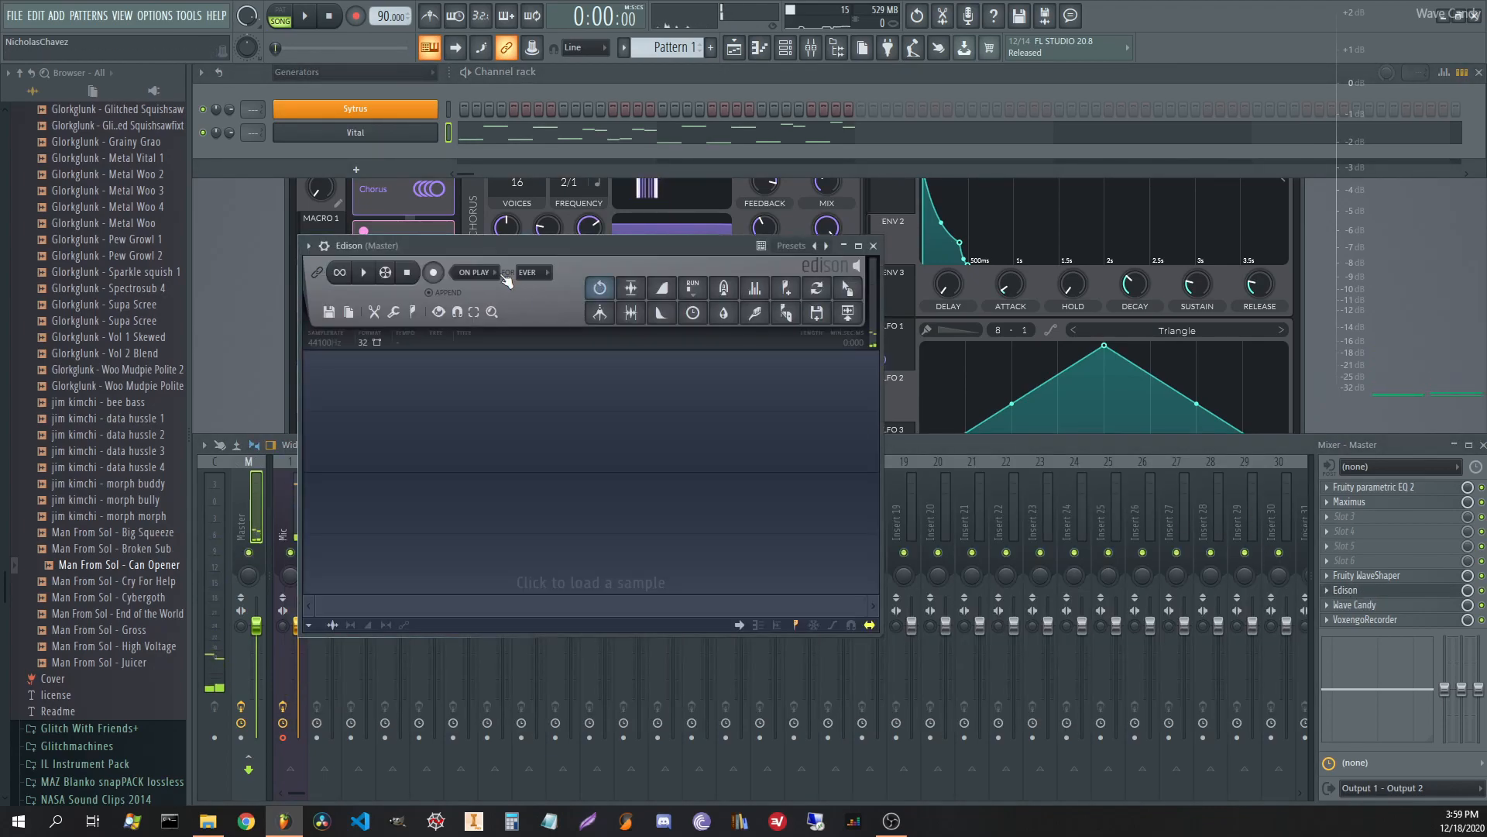
left_click(433, 273)
left_click(305, 16)
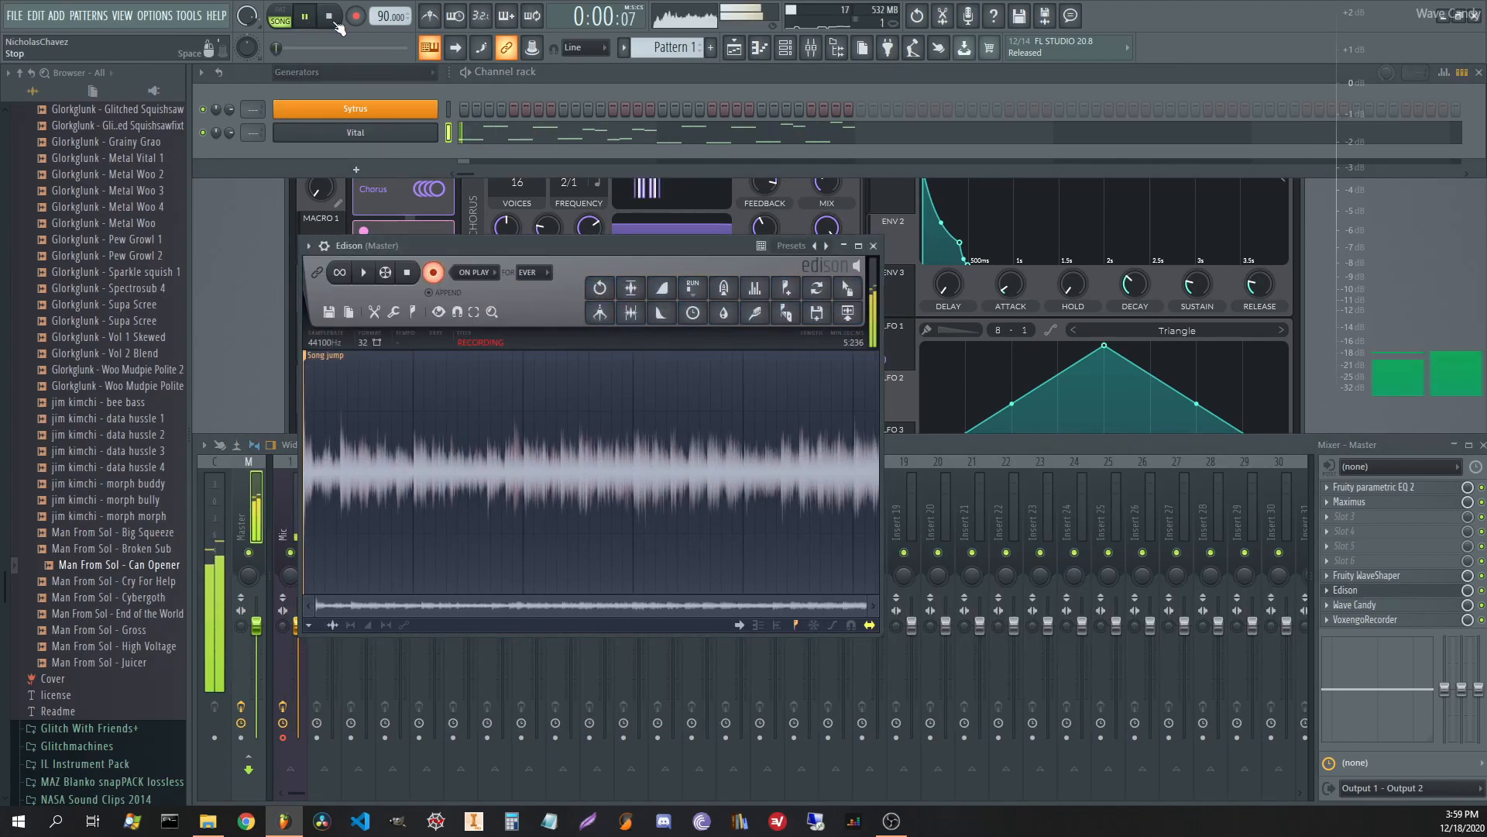
left_click(329, 16)
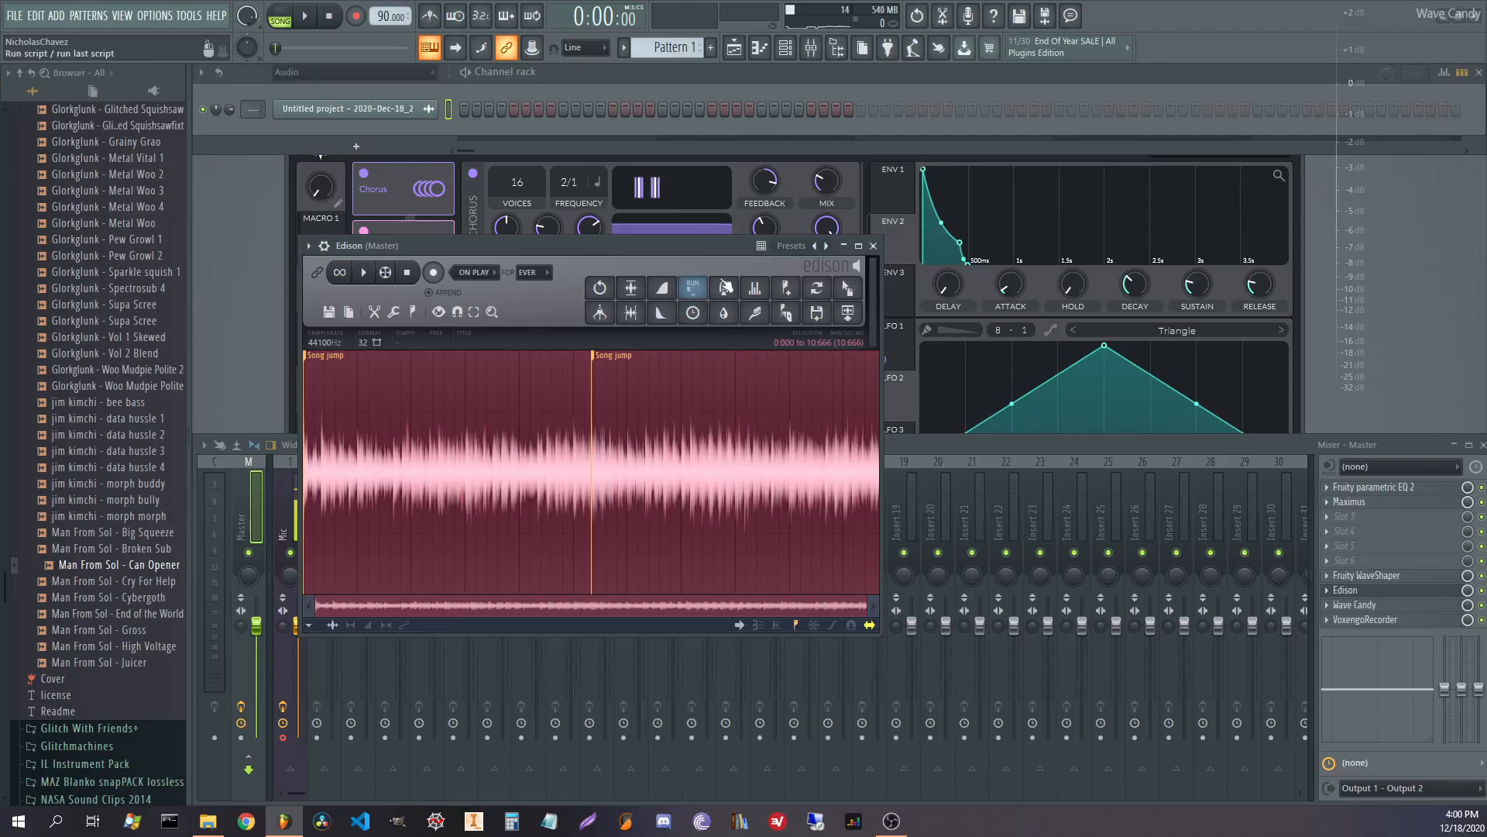
left_click(874, 246)
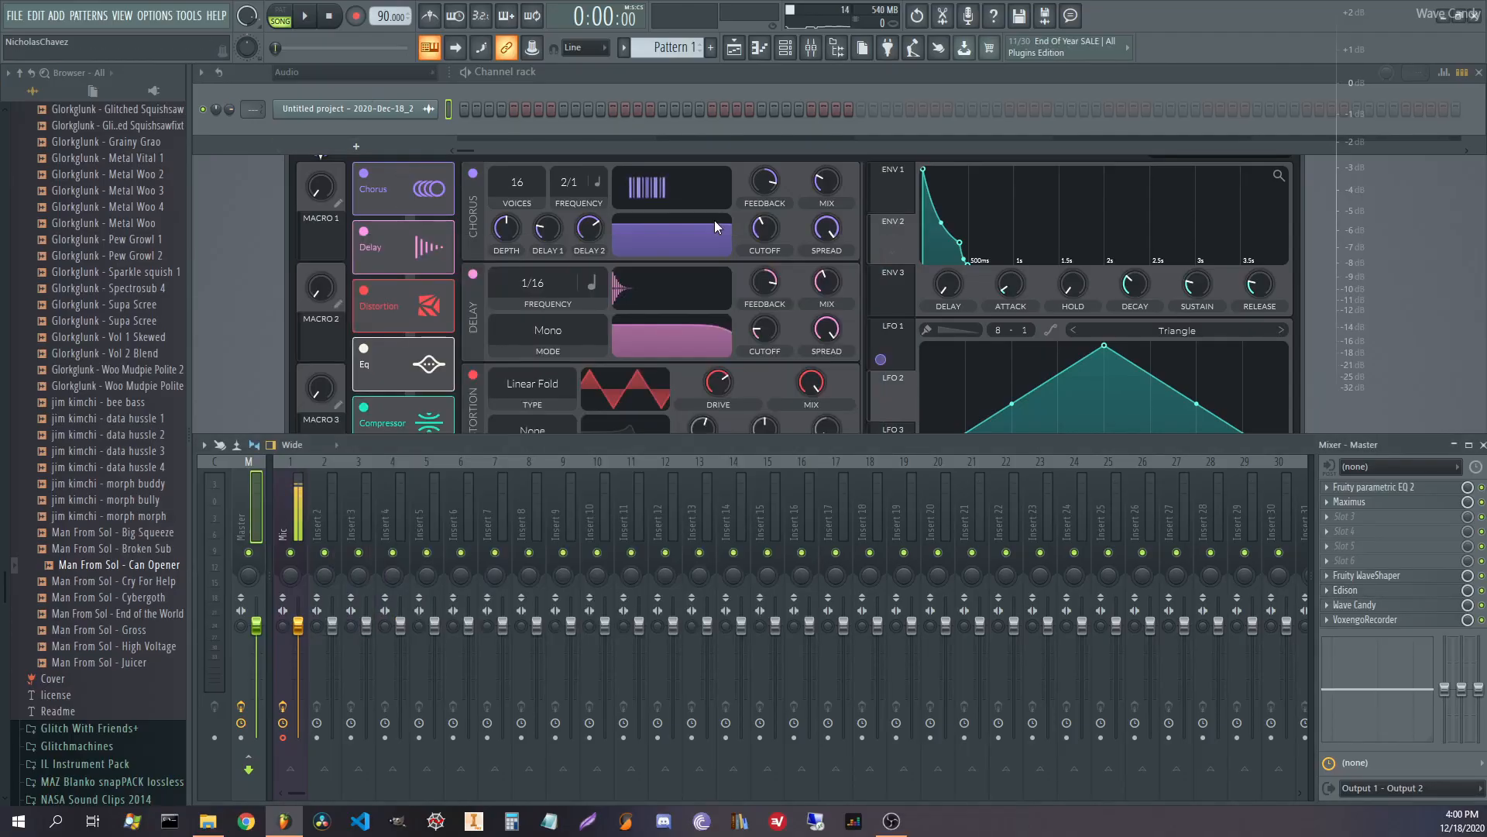
Filter the channel rack to the Resynthesizer, The Mangle and Fruity Granulizer group.
left_click(351, 74)
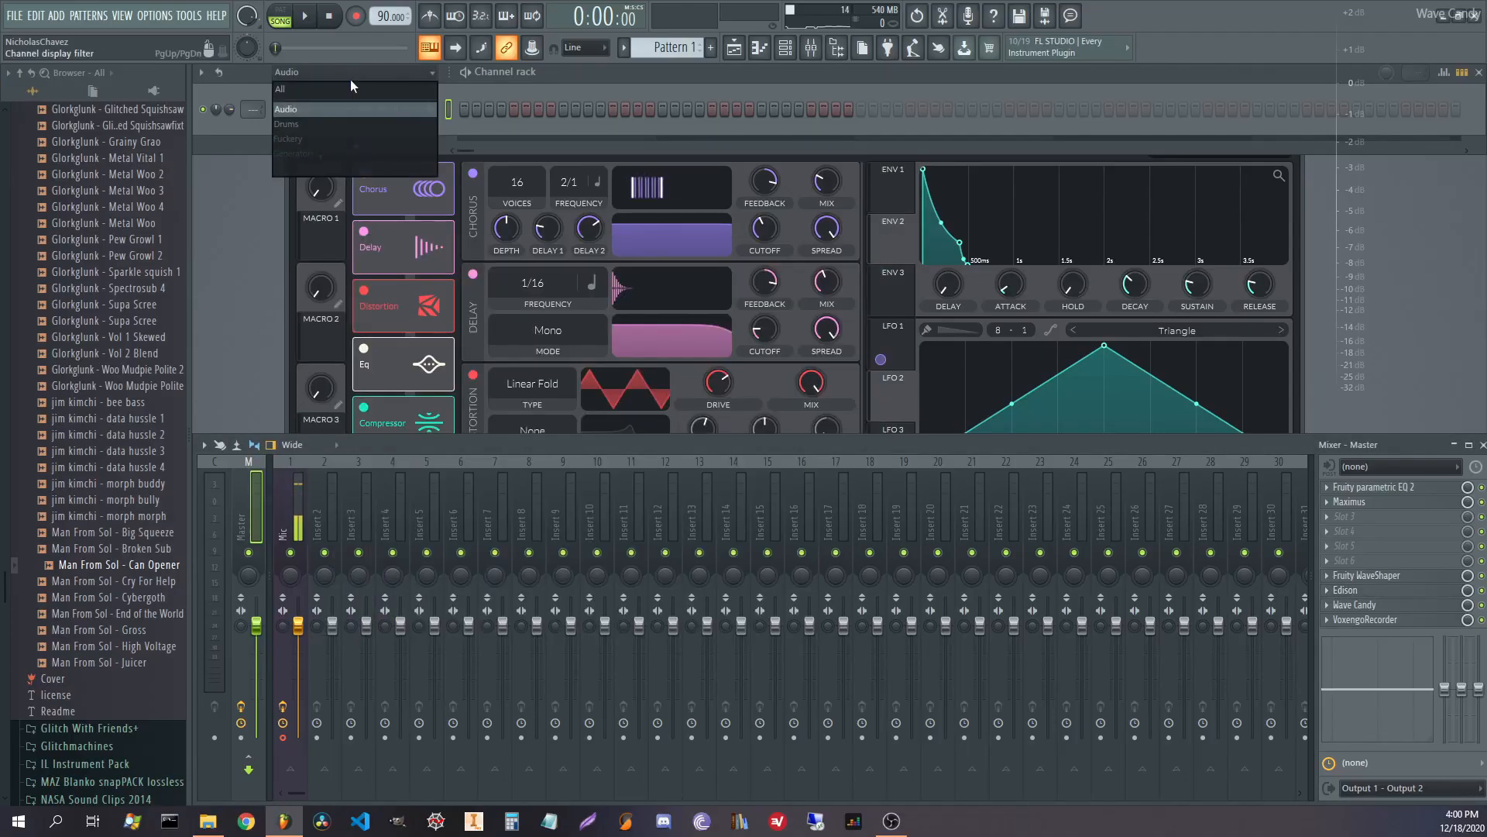
left_click(313, 141)
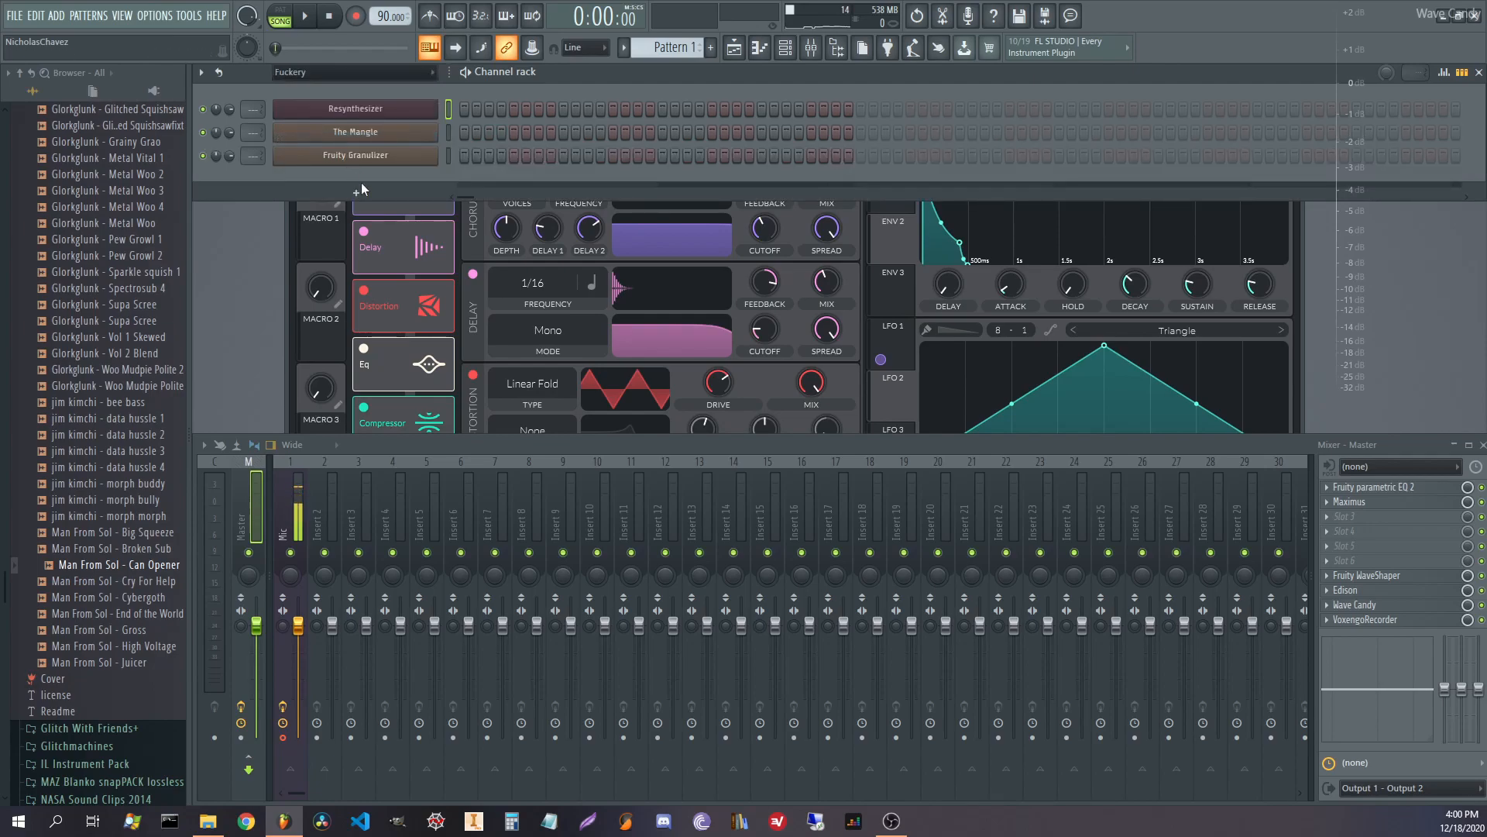
left_click(309, 237)
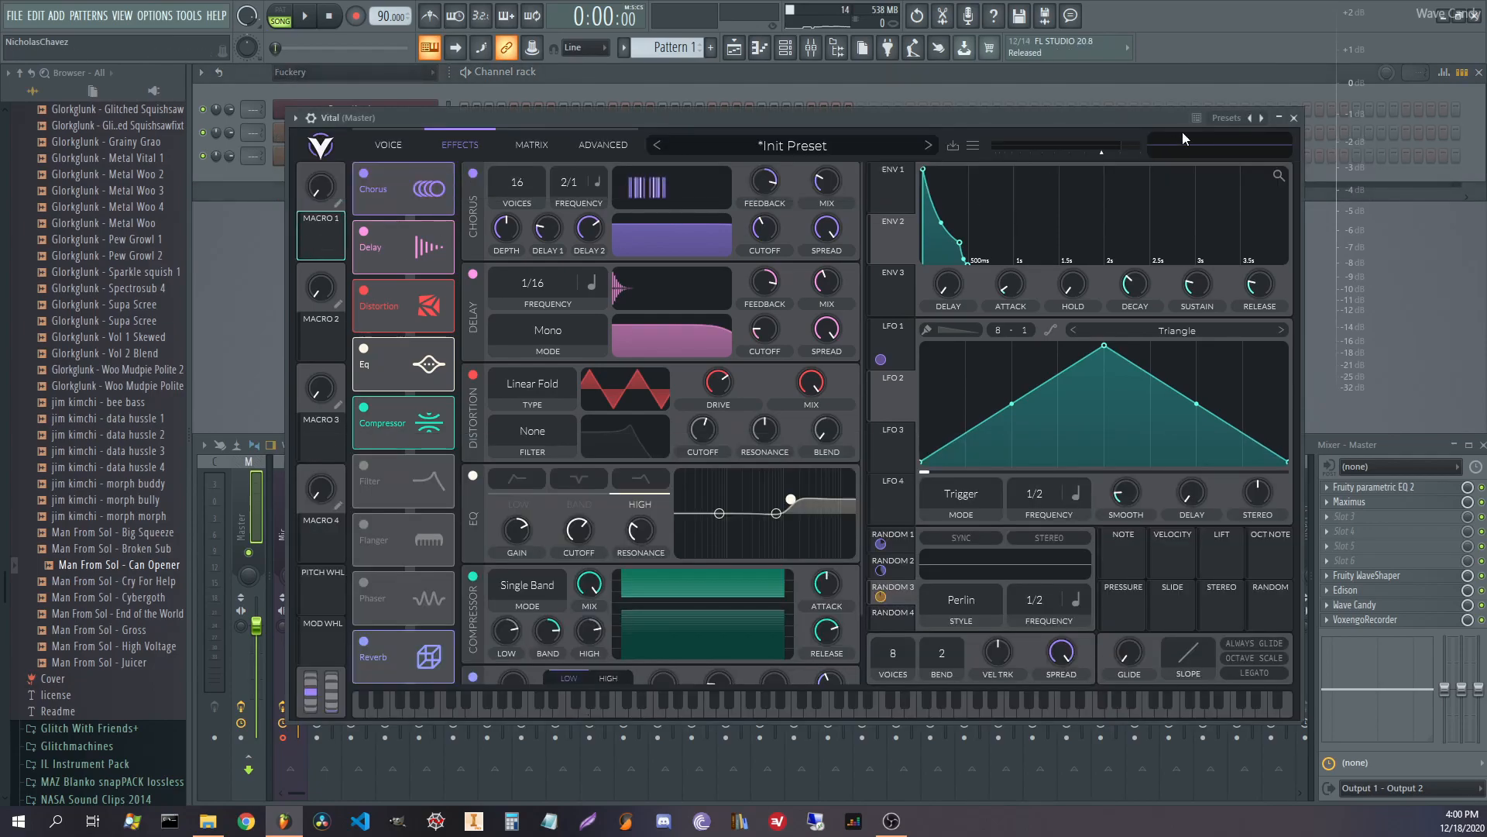
Add a Vital #2 channel to the rack, position its window, and power on its SMP sampler.
left_click(1299, 119)
left_click(343, 190)
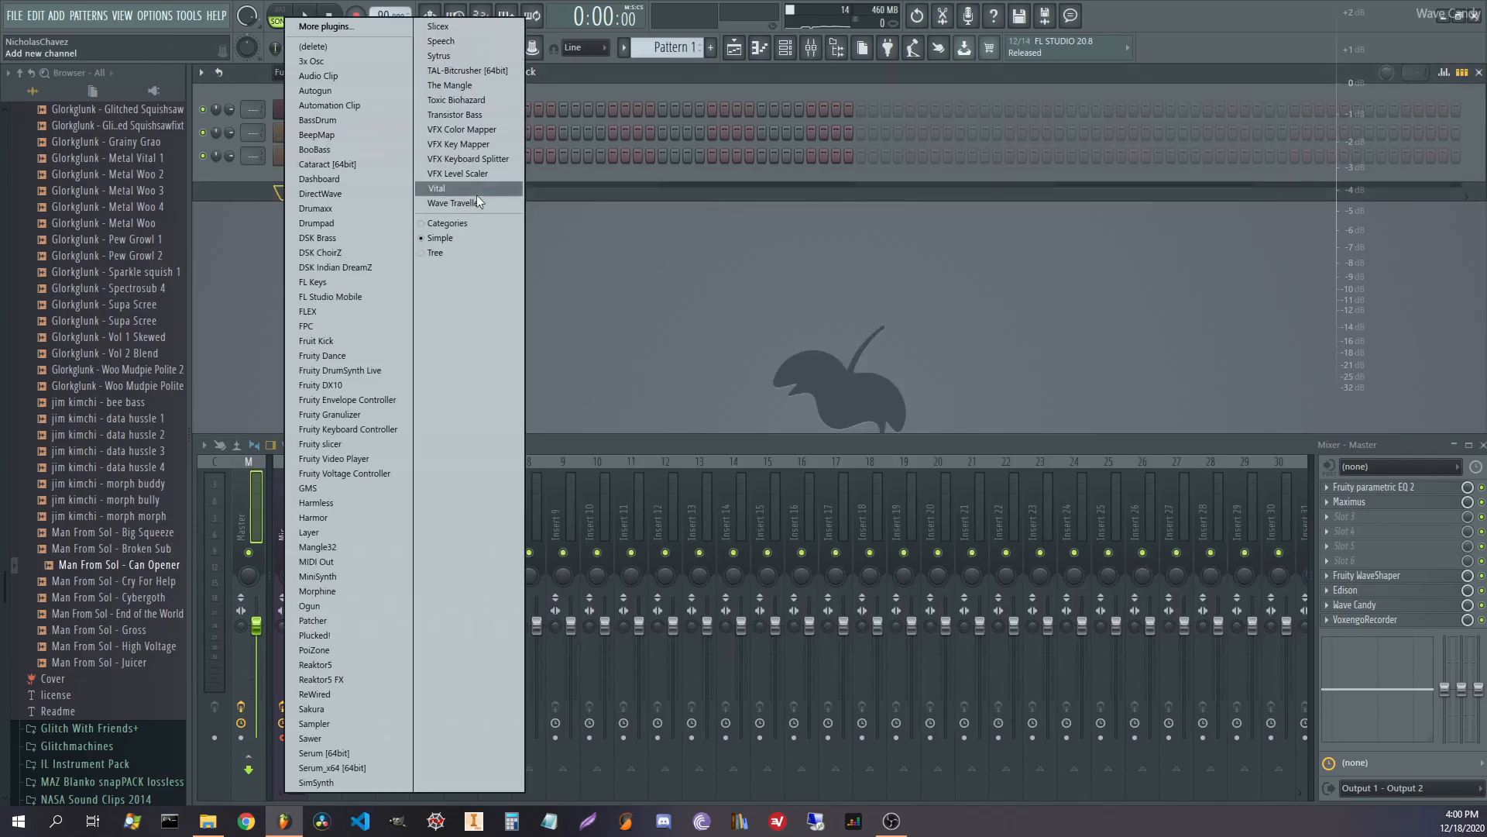
left_click(476, 194)
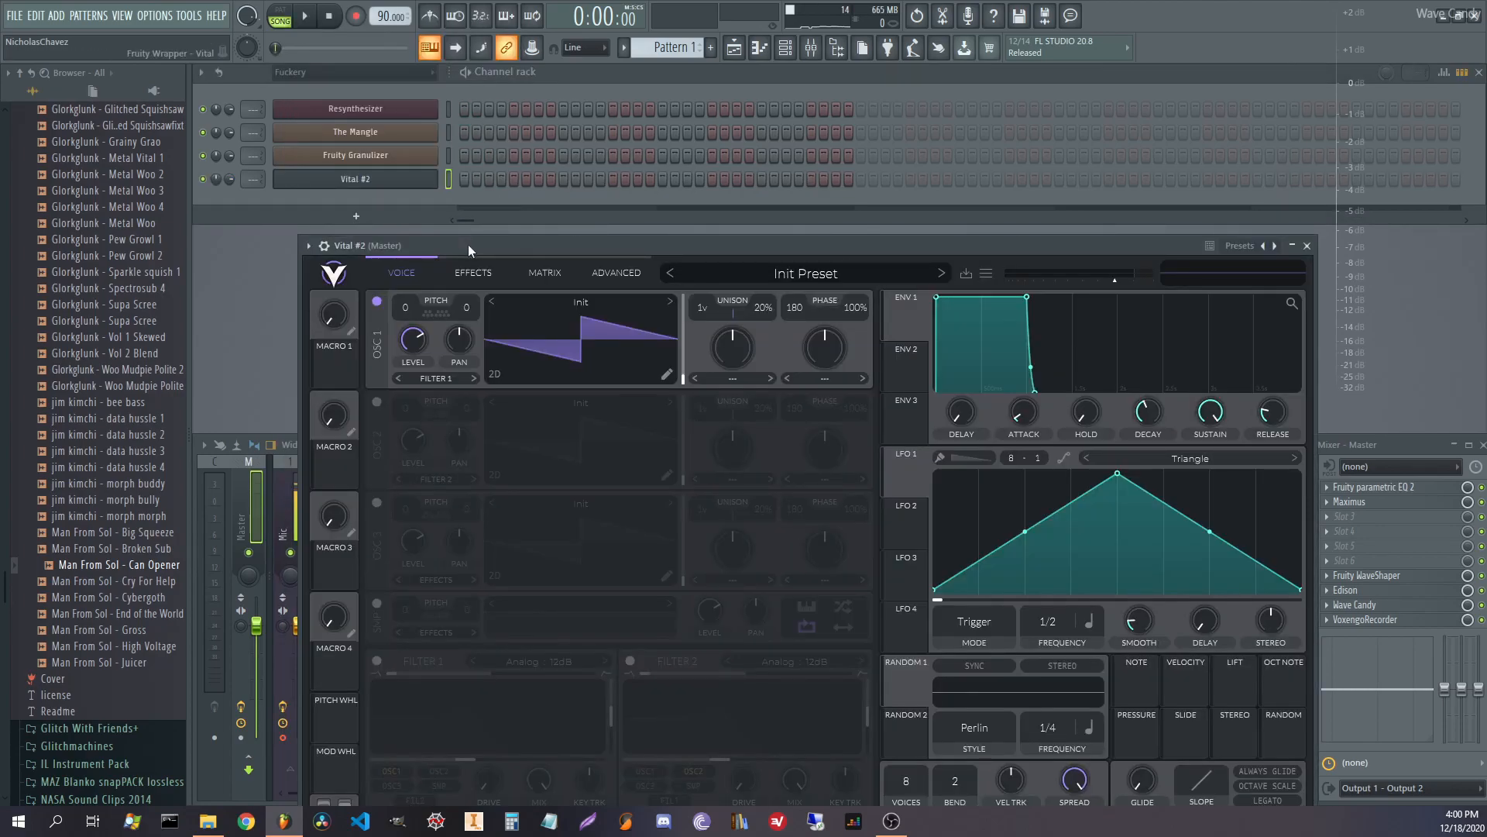
left_click_drag(468, 244, 489, 117)
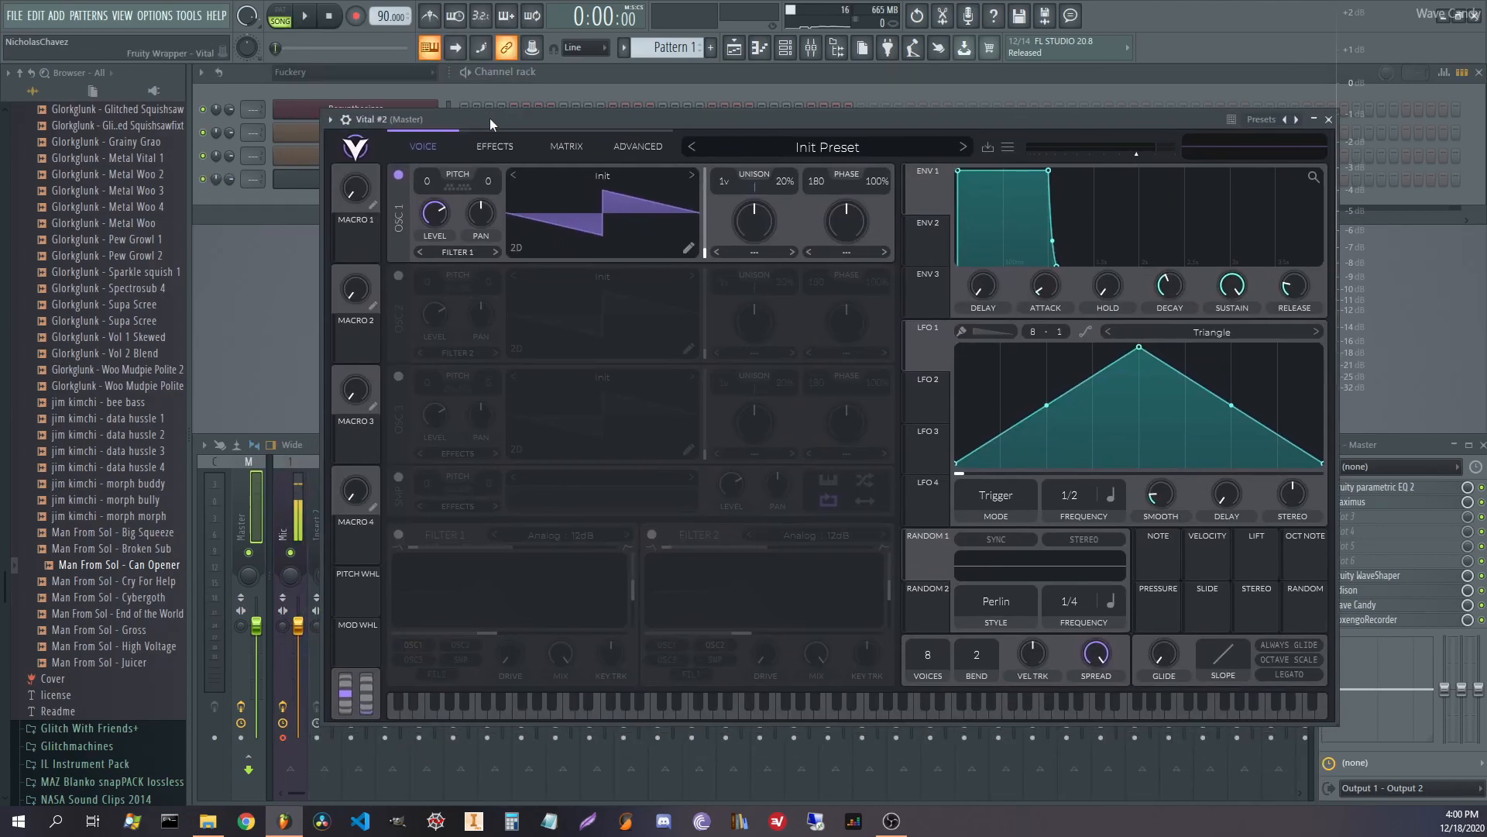
left_click(398, 475)
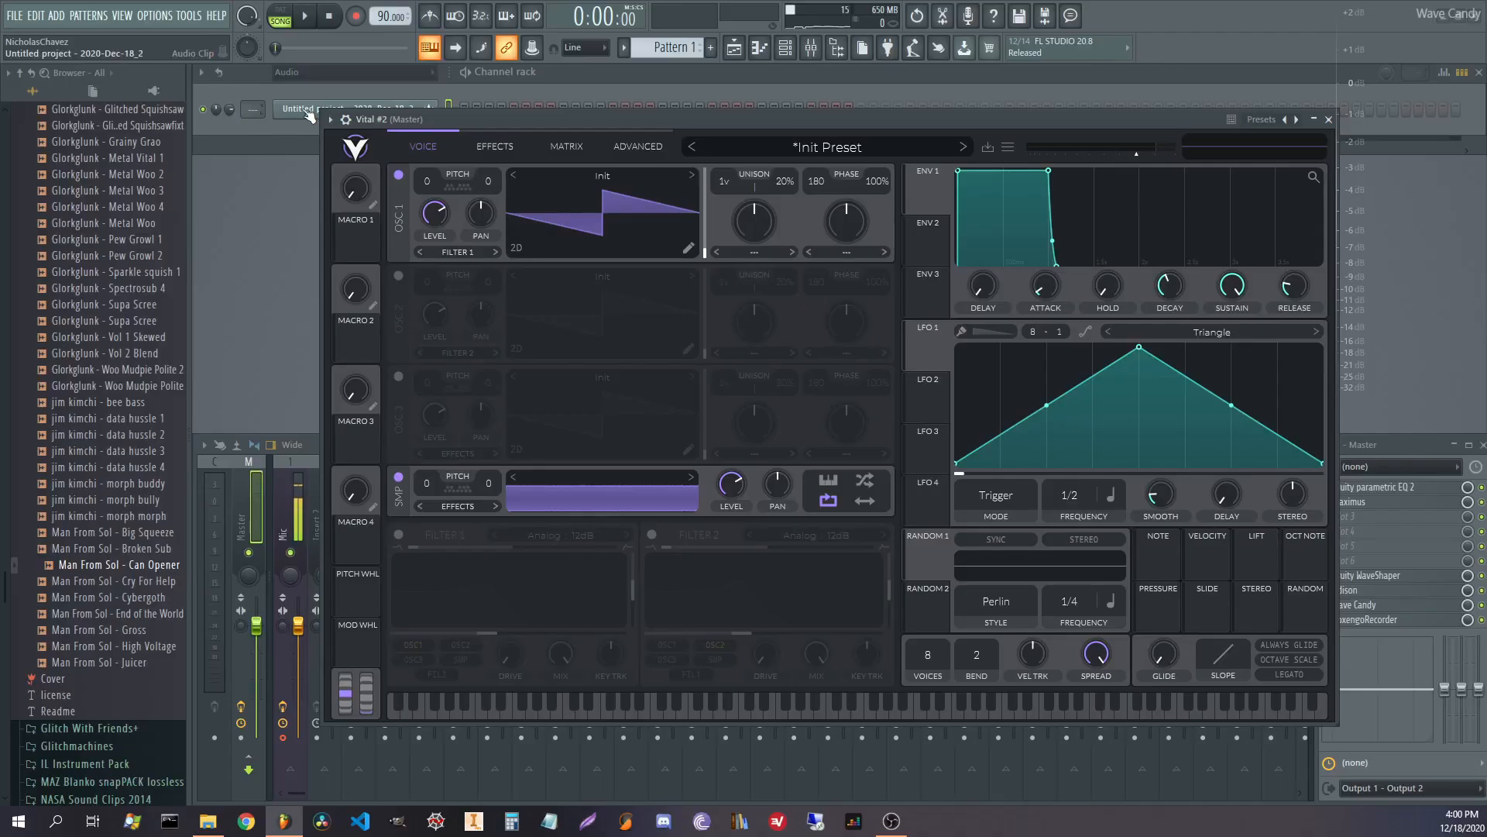
Normalize the Edison recording, load it into Vital #2's sampler, and filter the rack to its group.
left_click_drag(432, 221, 968, 106)
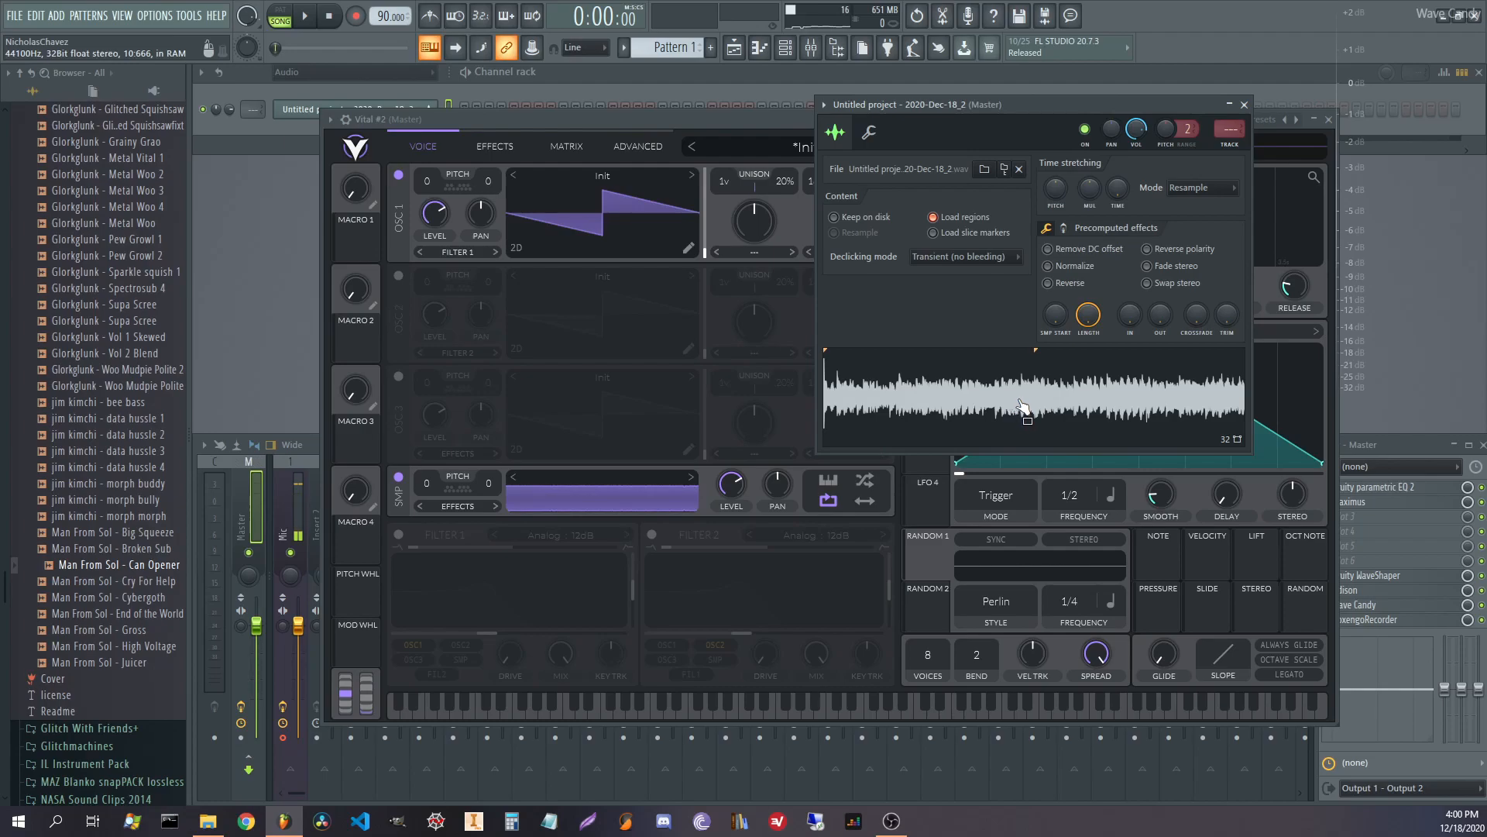
left_click(1077, 267)
left_click_drag(1024, 390, 625, 499)
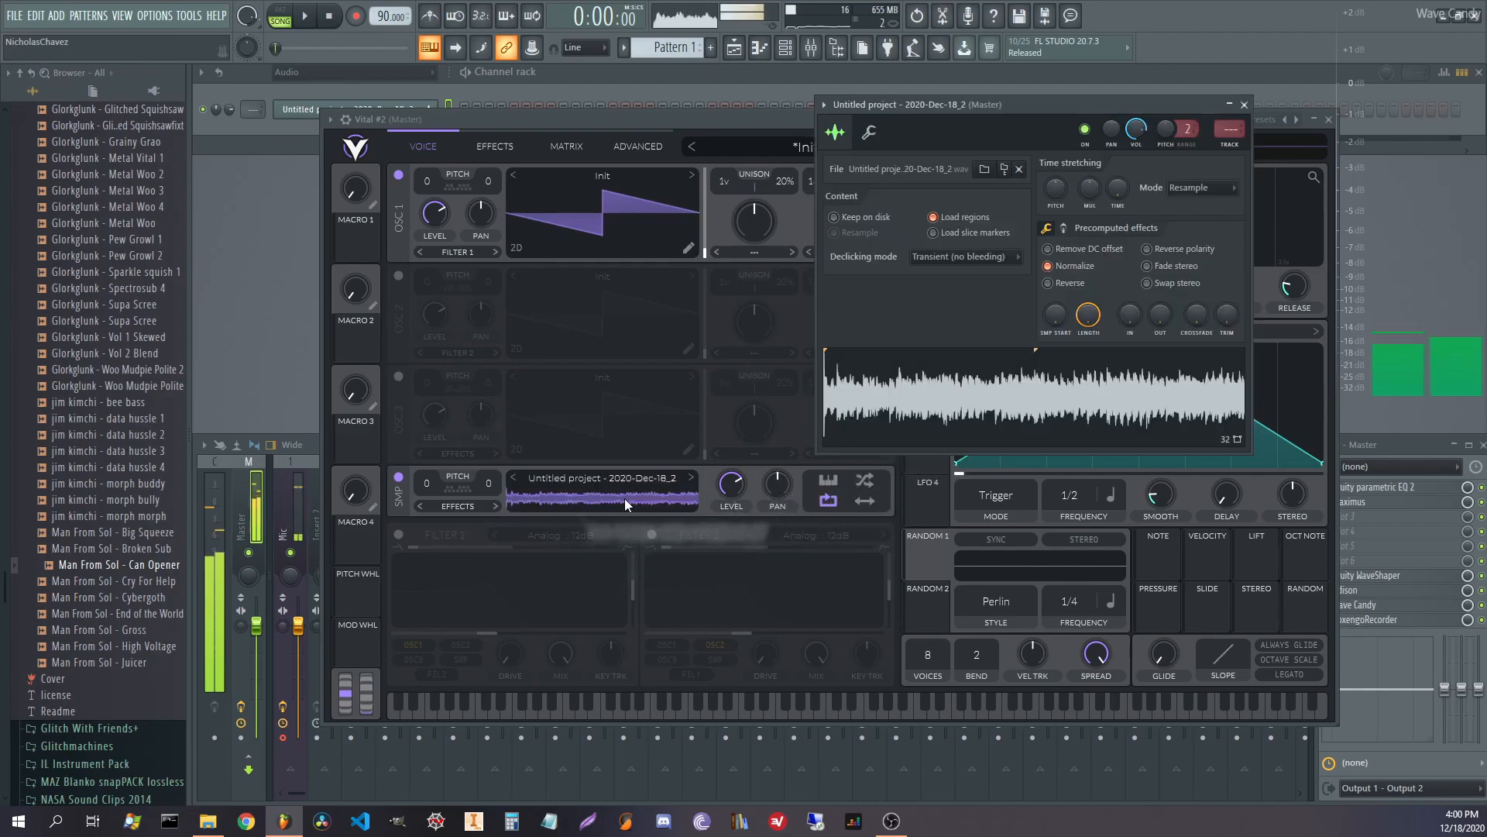
left_click(1244, 105)
left_click(375, 71)
left_click(296, 142)
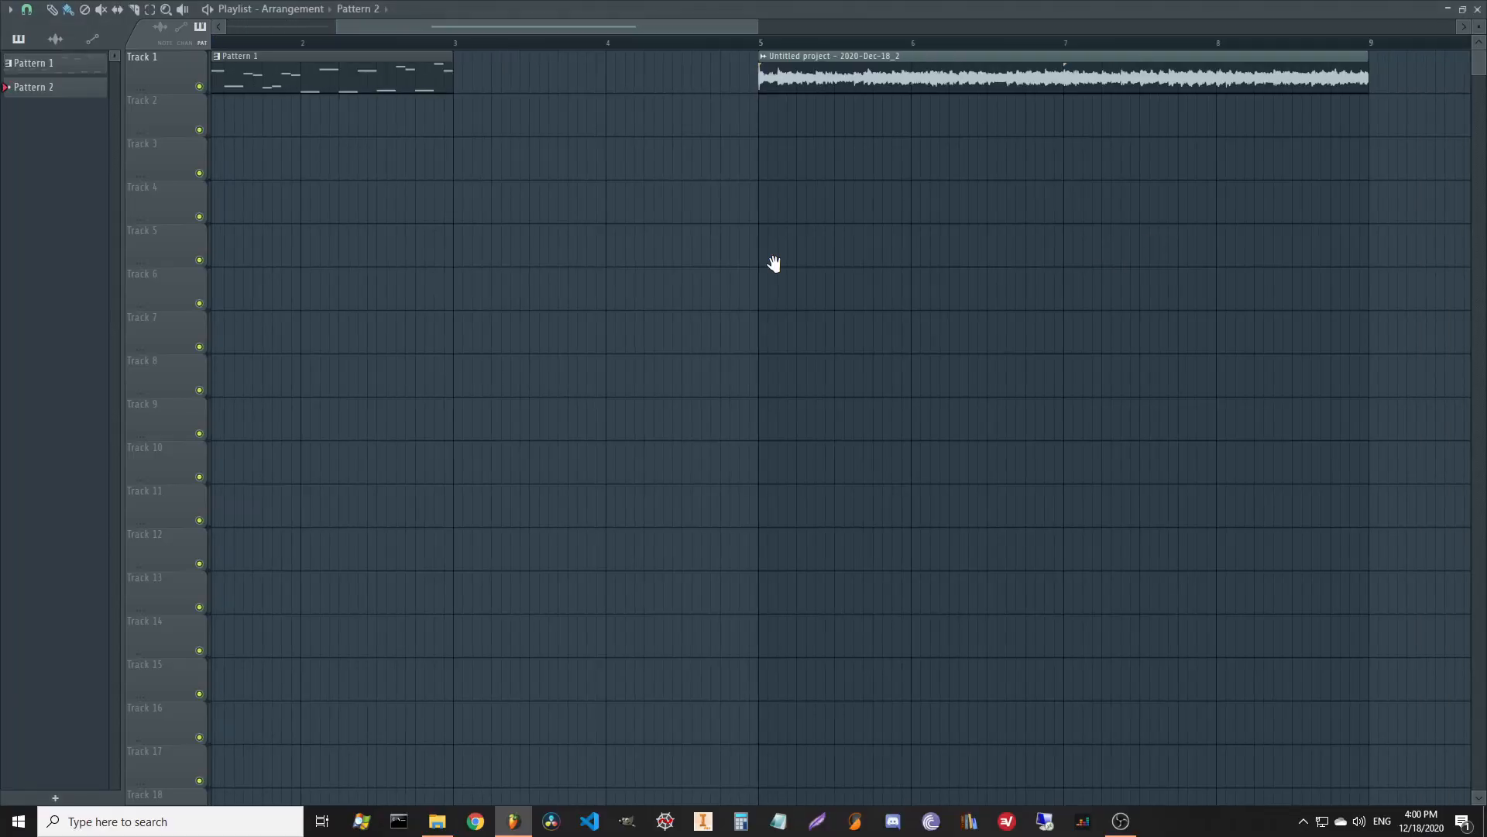
Place a Pattern 2 clip at bar 13 and select bars 13 to 17 for playback.
scroll(774, 264, "right", 5)
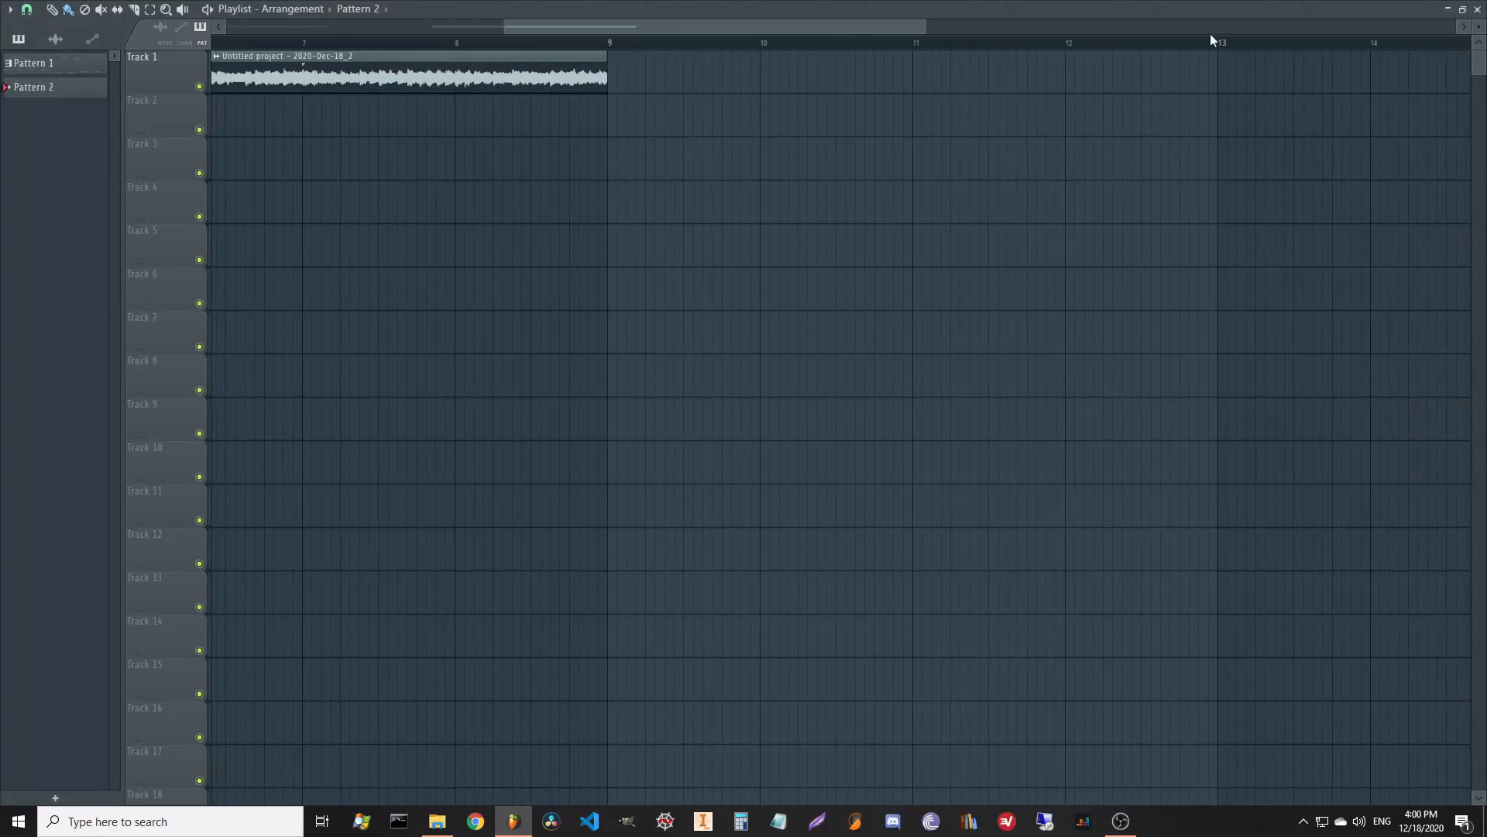
left_click(1228, 62)
scroll(1331, 193, "right", 3)
scroll(657, 211, "right", 1)
left_click_drag(655, 43, 1259, 76)
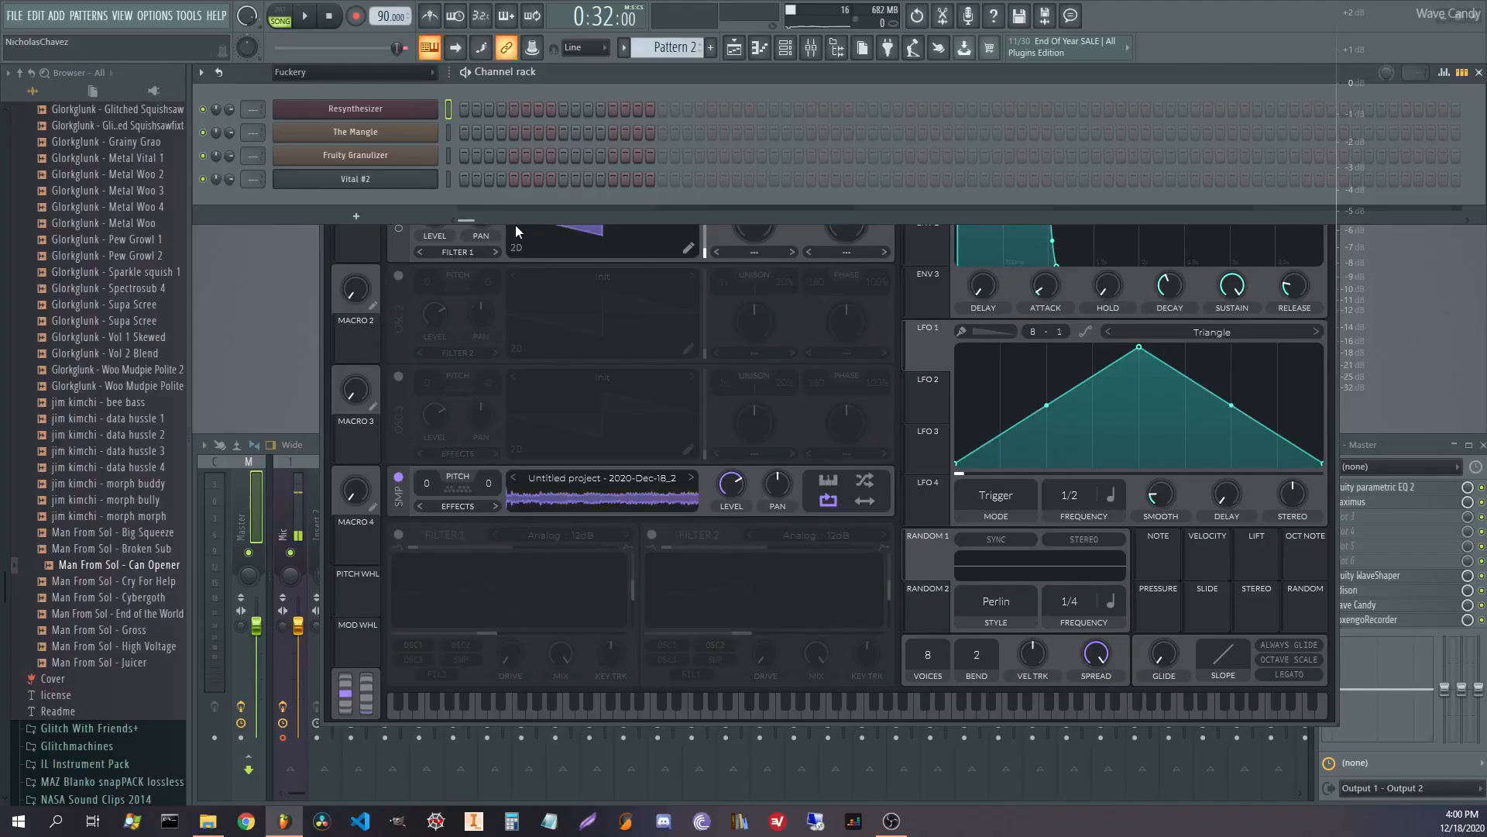
In Vital #2's piano roll, draw a C5 note stretched to bar 5 and turn off OSC 1.
right_click(426, 185)
left_click(476, 180)
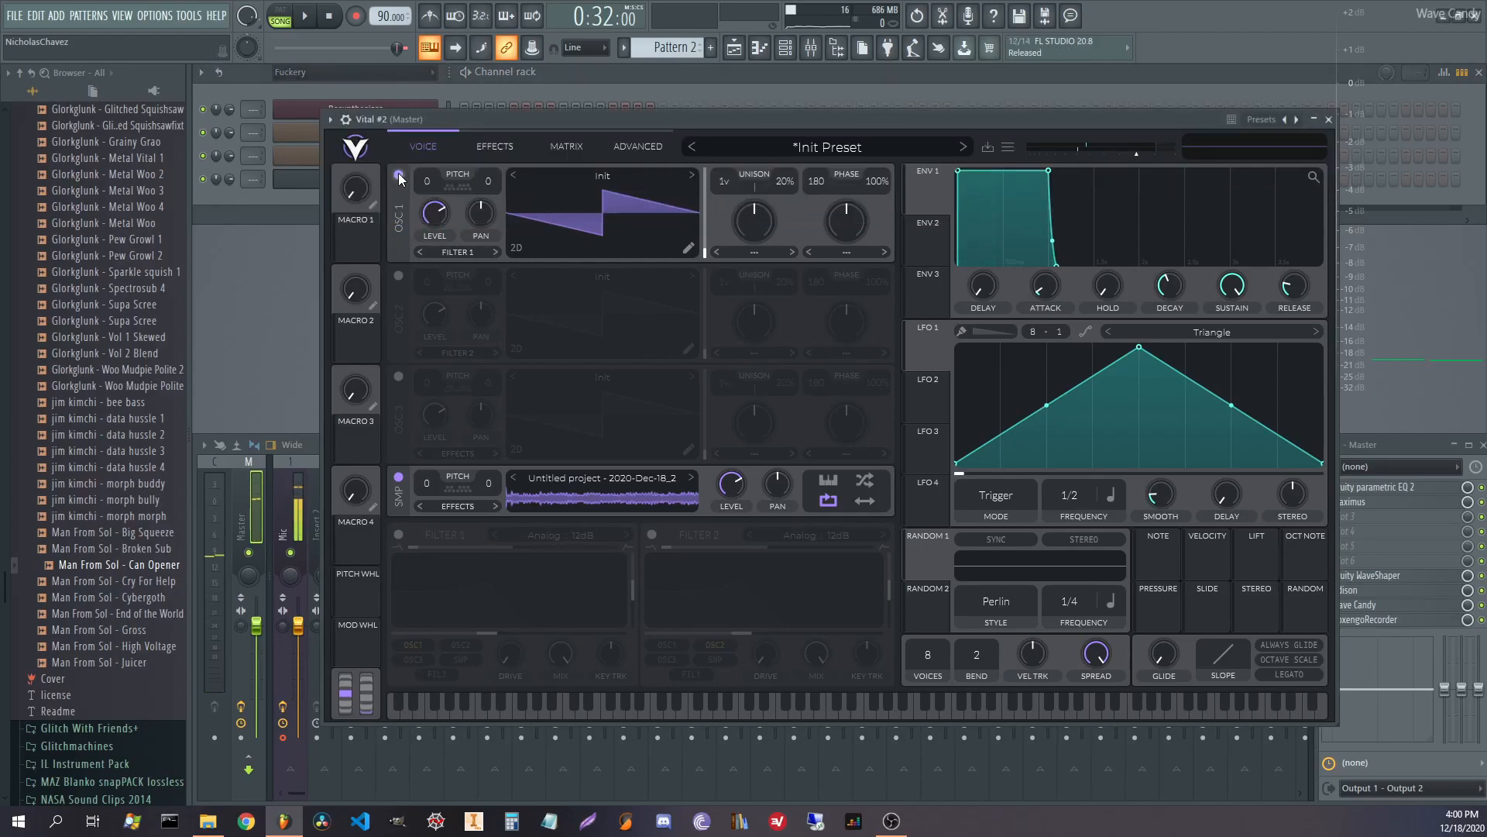
left_click(398, 176)
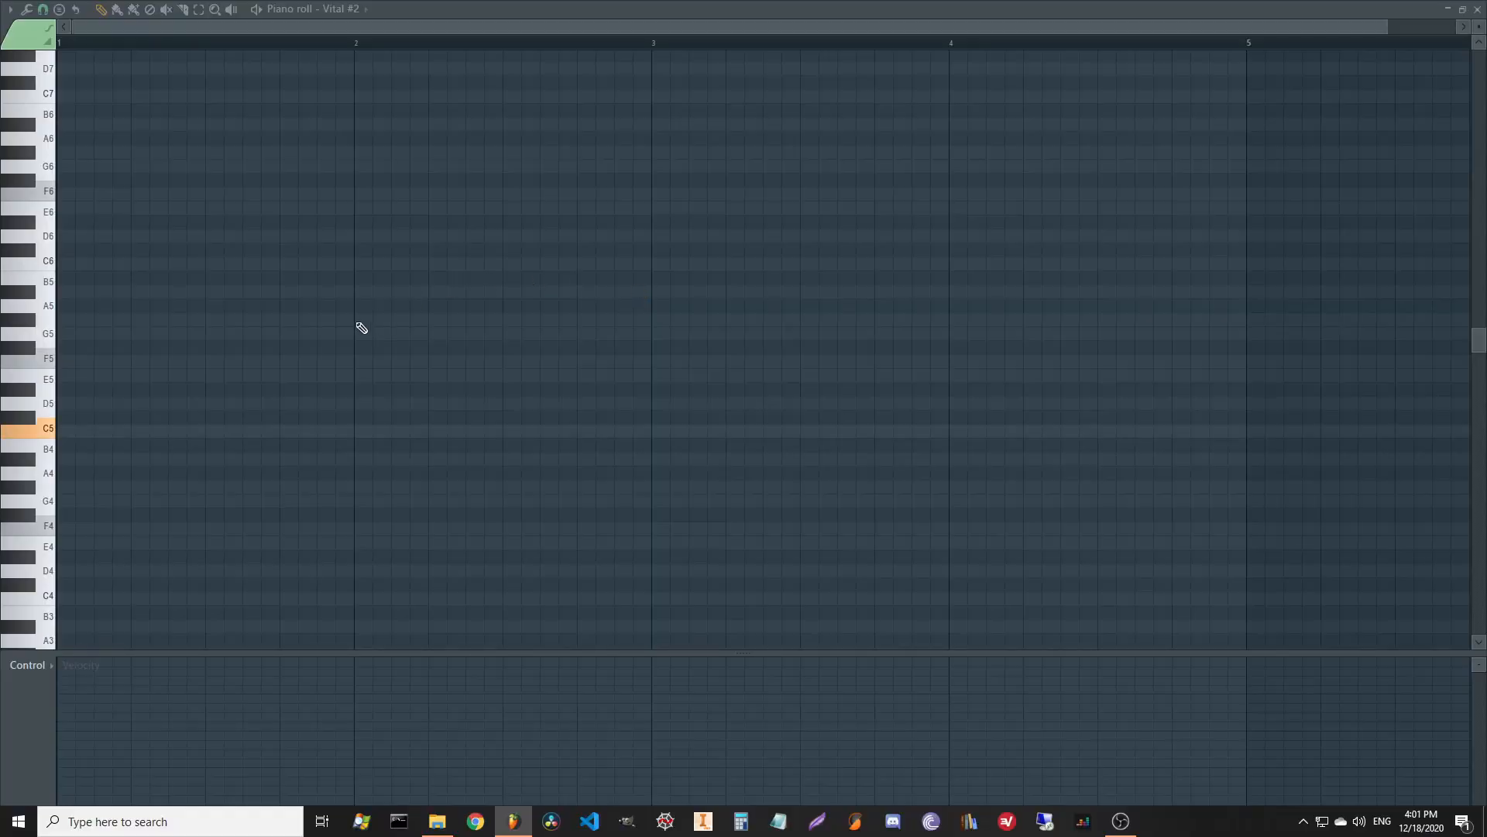
left_click(68, 432)
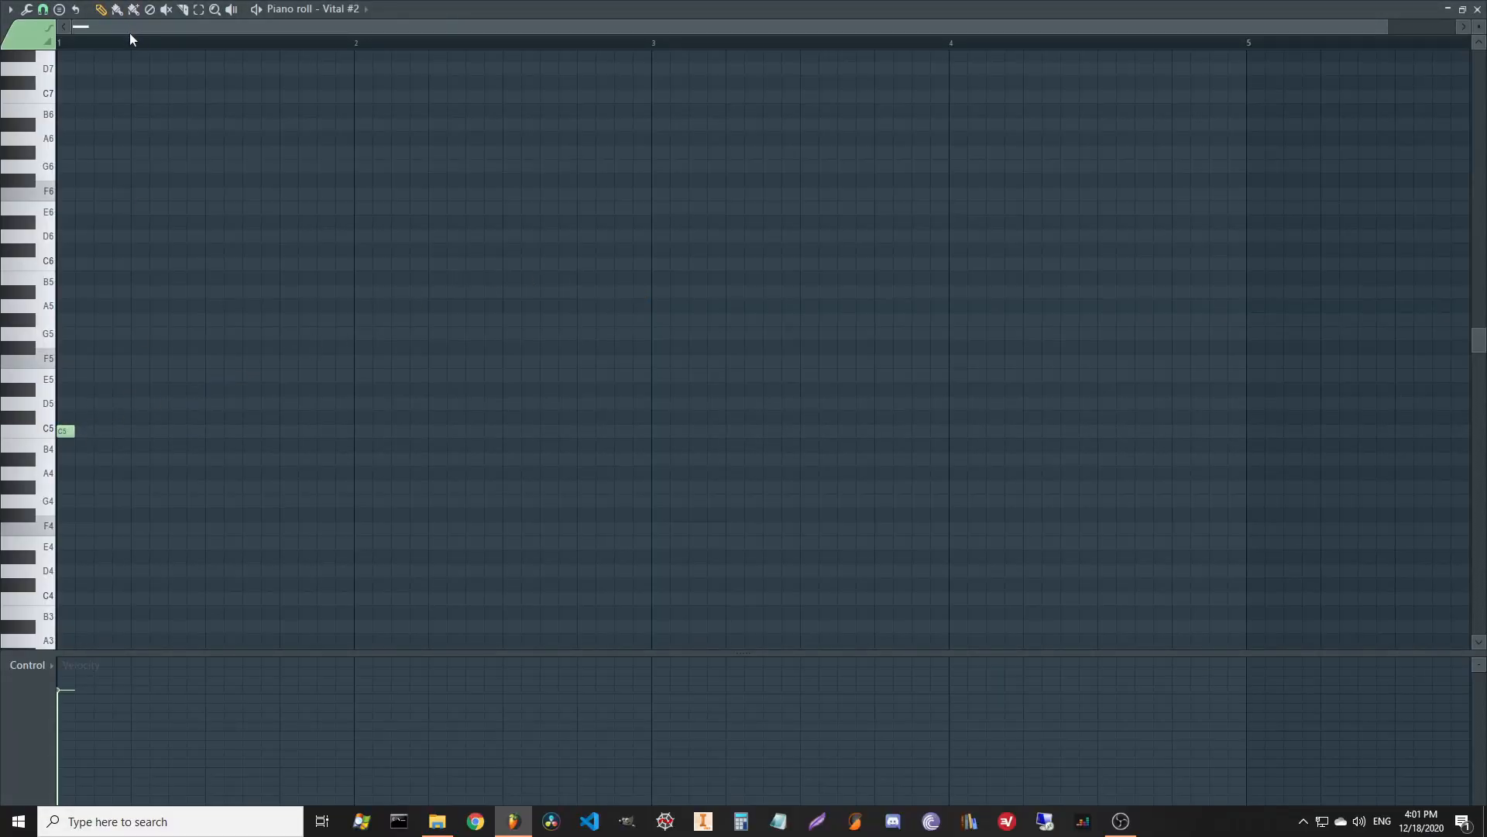
scroll(132, 39, "down", 1)
left_click_drag(75, 431, 1188, 430)
left_click(1477, 10)
Play the new pattern to hear it, repositioning the Vital window.
key("space")
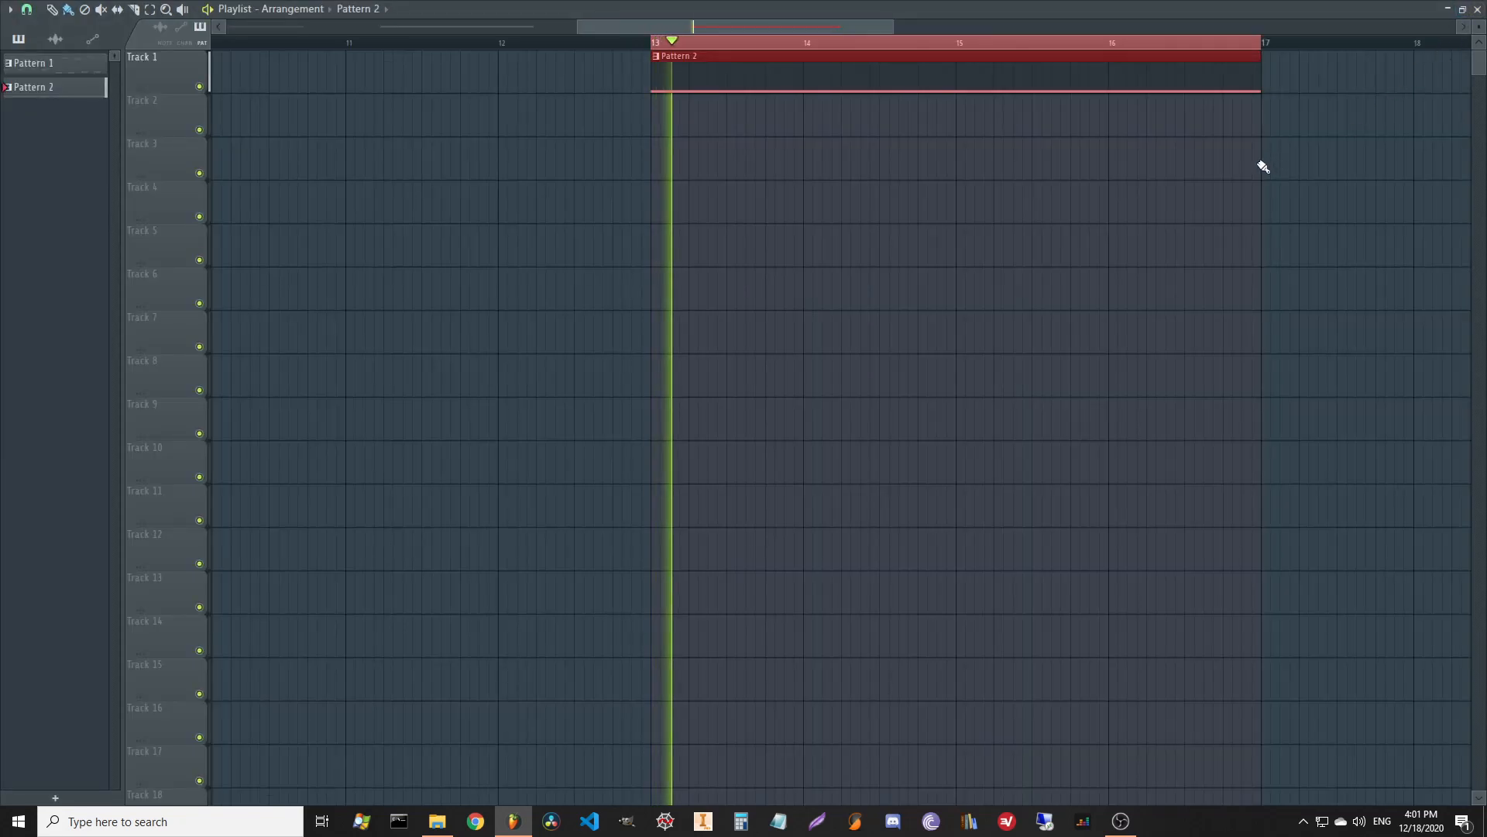
left_click_drag(872, 118, 839, 102)
key("space")
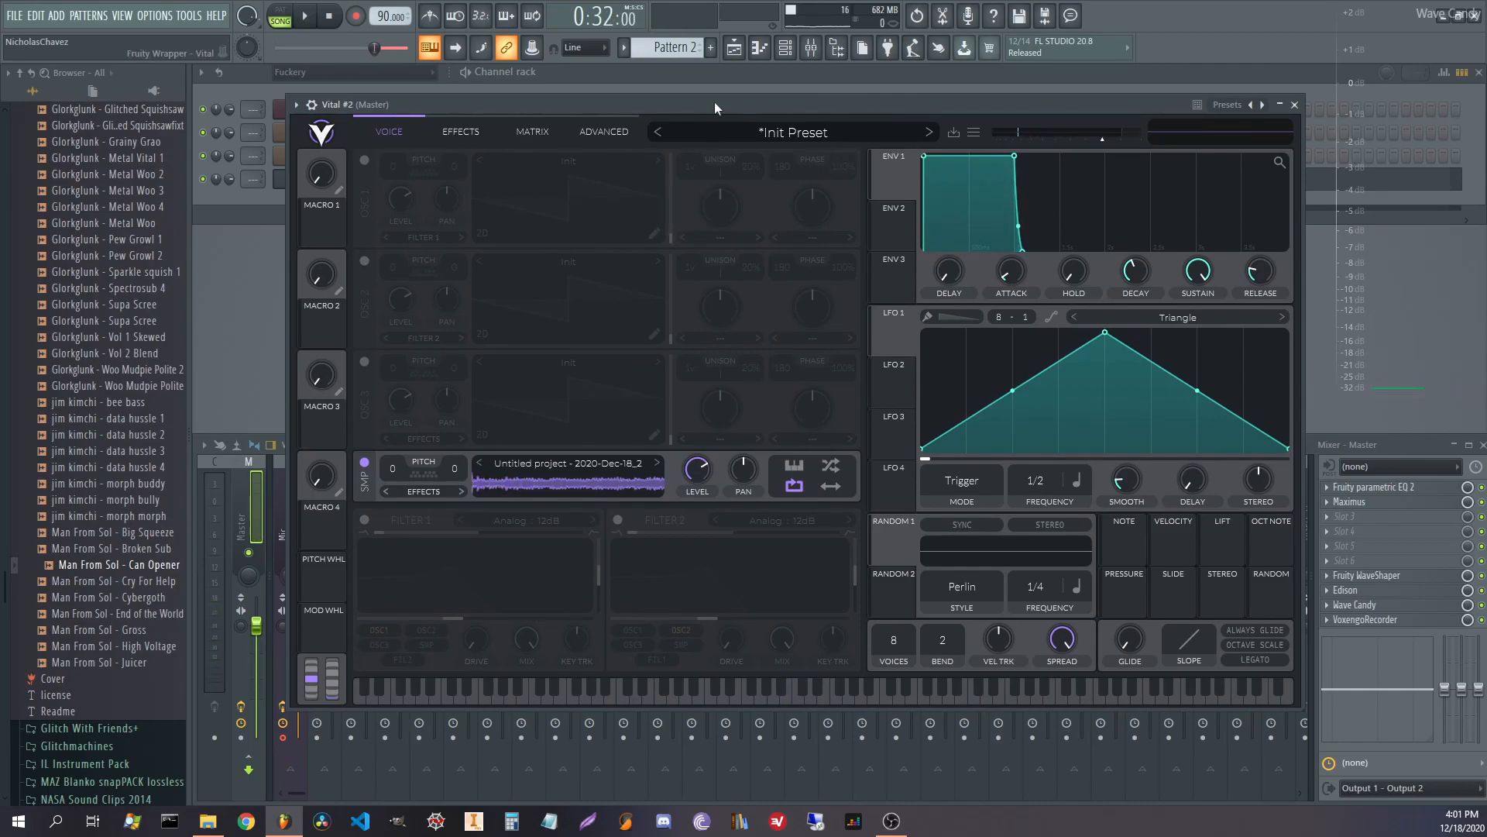
In Vital #2's effects, enable Distortion and the Compressor, moving Compressor below Eq.
left_click_drag(710, 101, 716, 83)
left_click(468, 114)
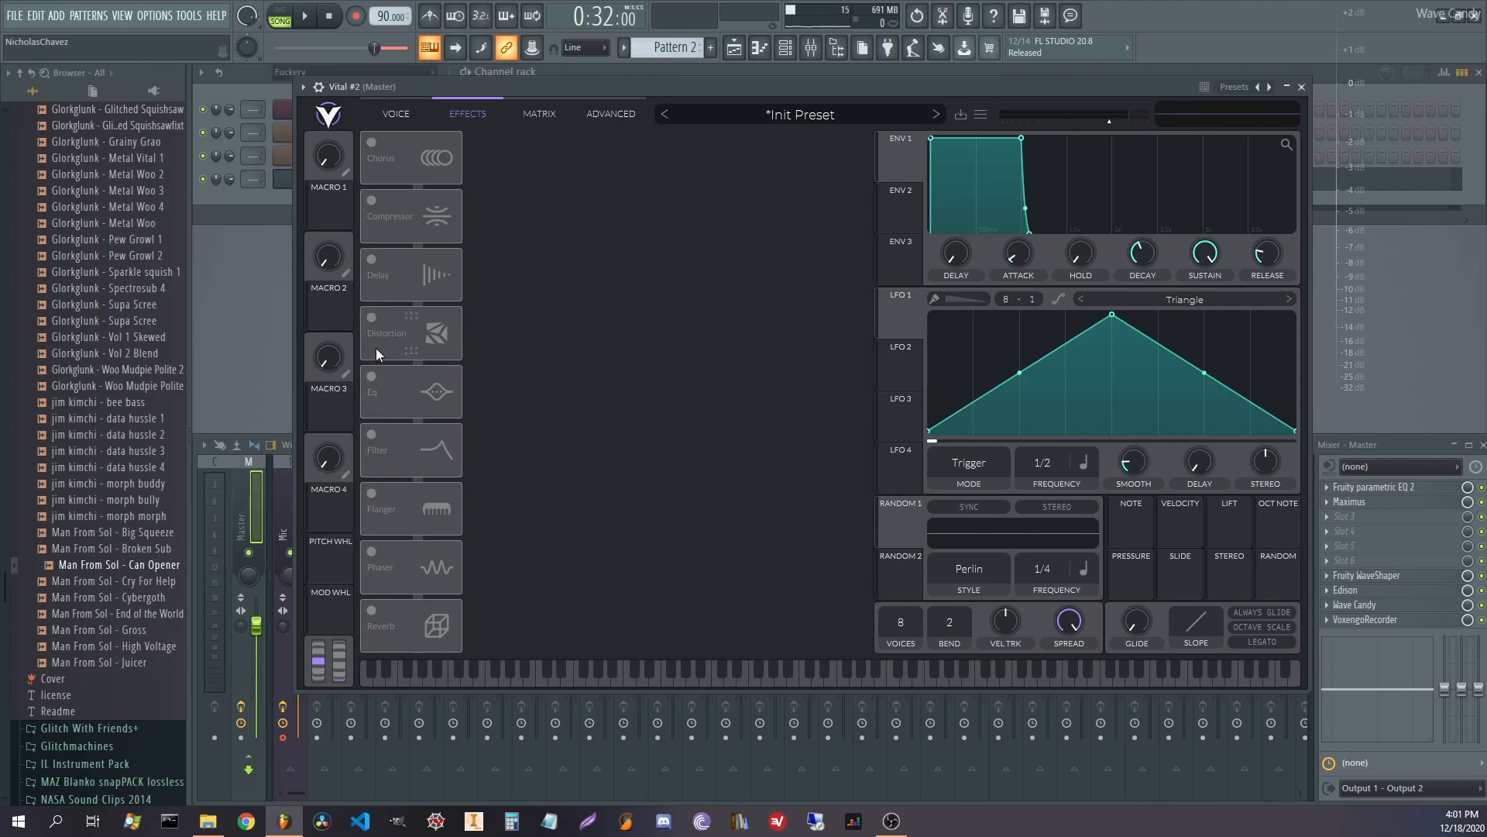
left_click(407, 321)
left_click_drag(736, 144, 740, 119)
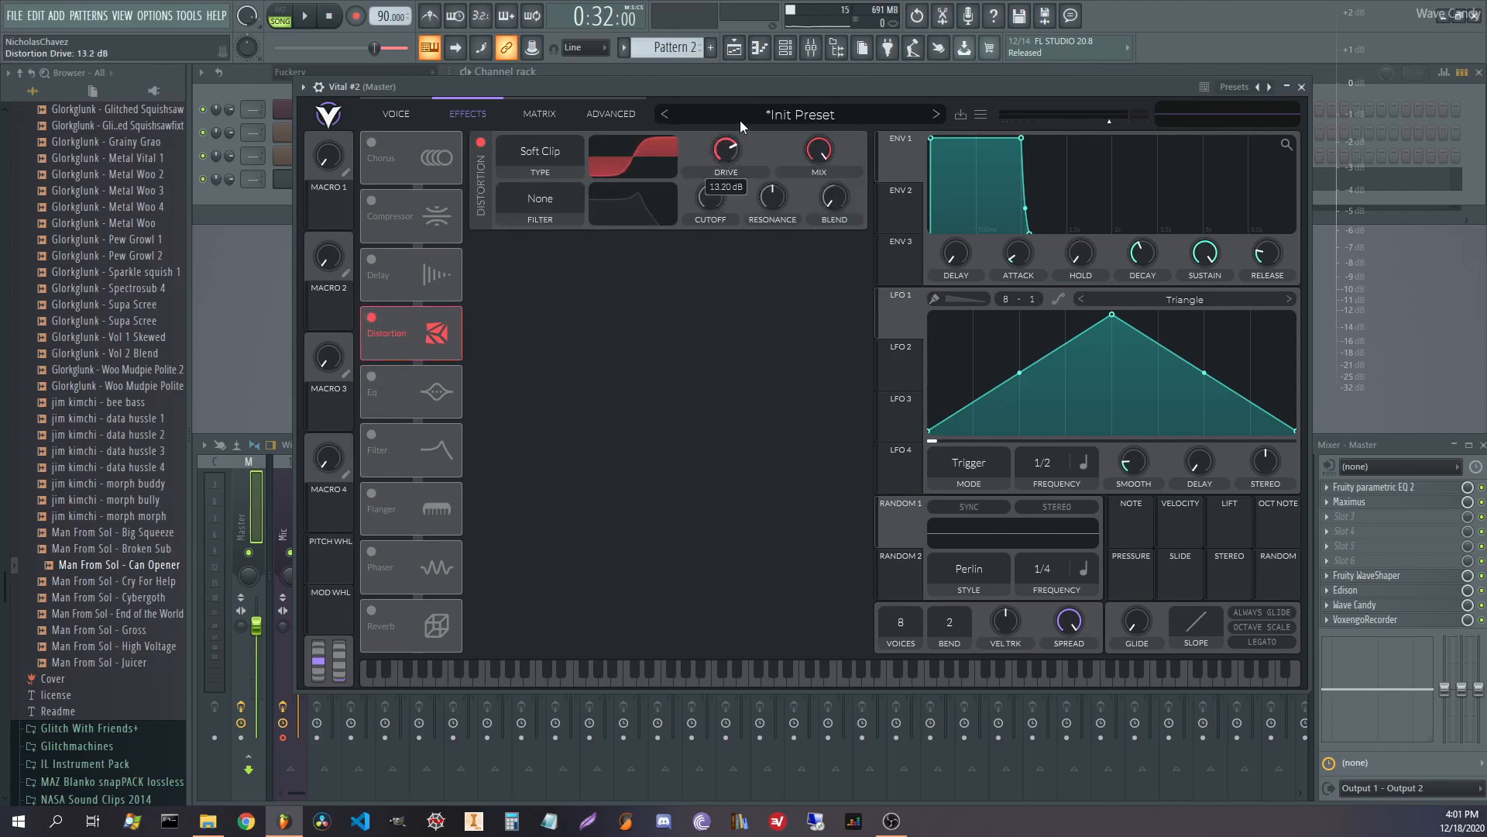
left_click_drag(387, 256, 413, 395)
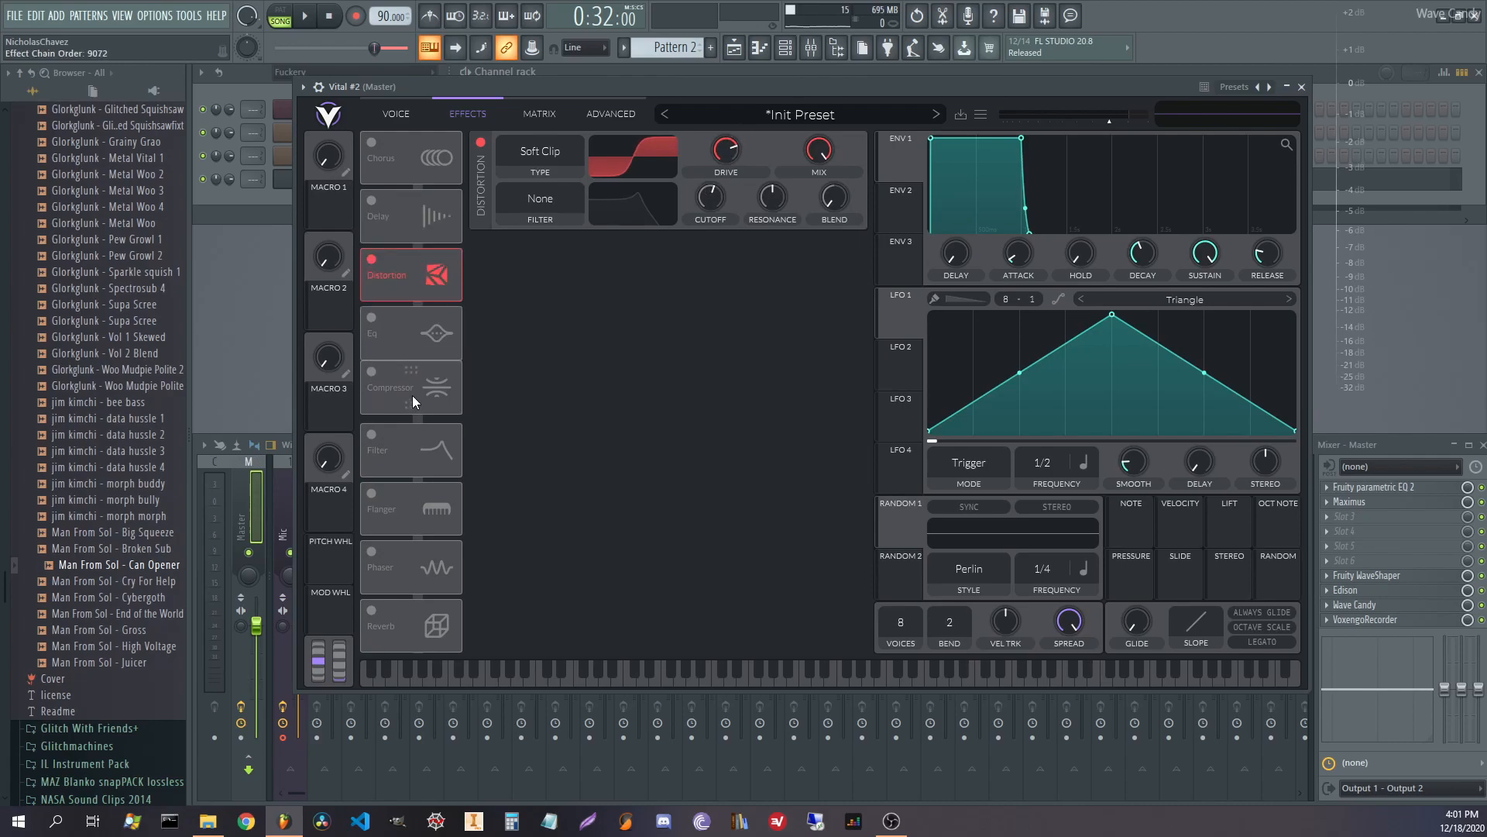
left_click(371, 379)
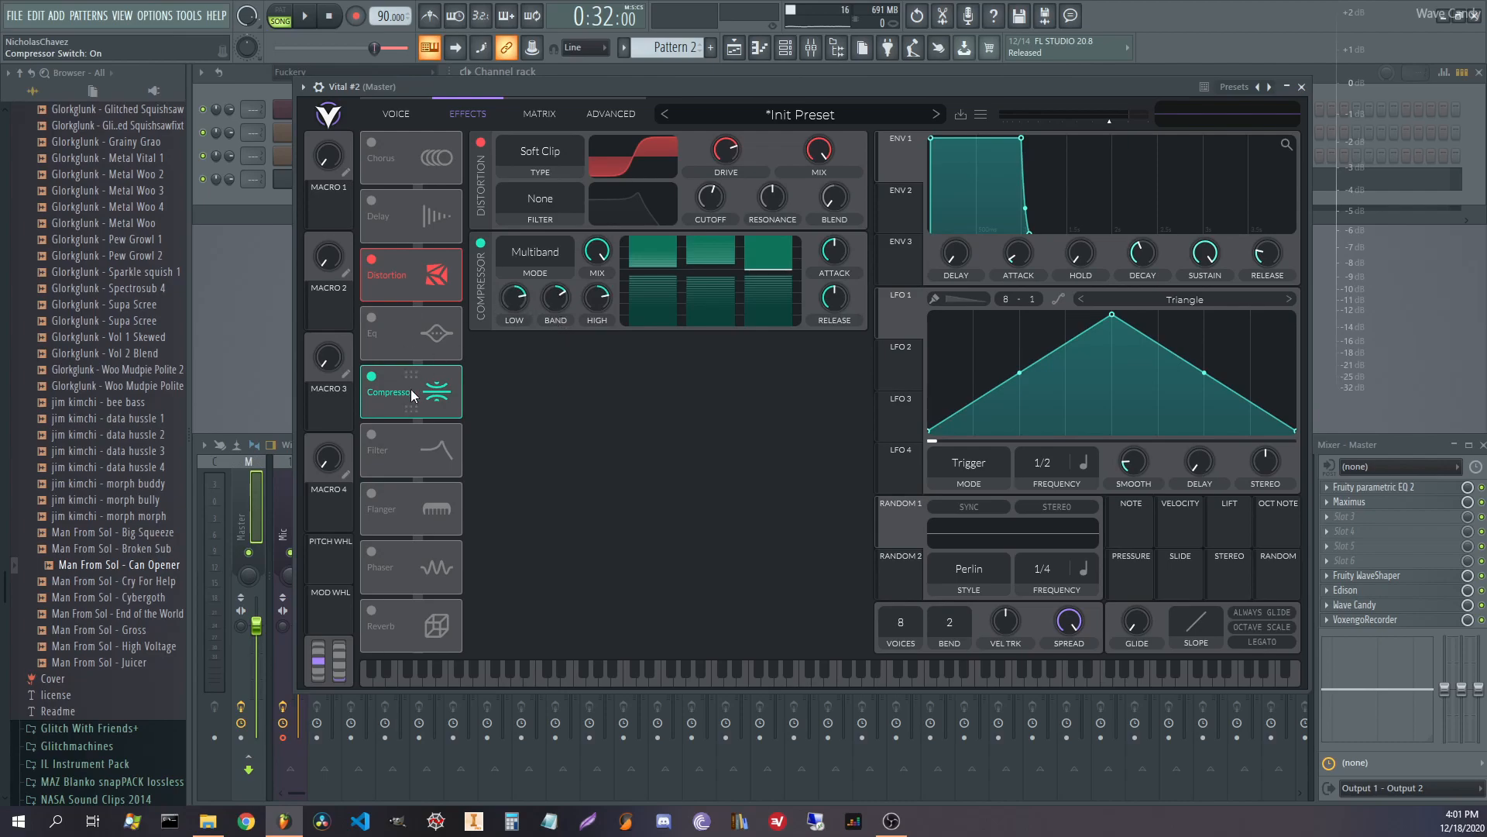
While playing, set the distortion drive to 9 dB and return to the Voice view.
key("space")
left_click_drag(718, 161, 718, 156)
left_click(404, 109)
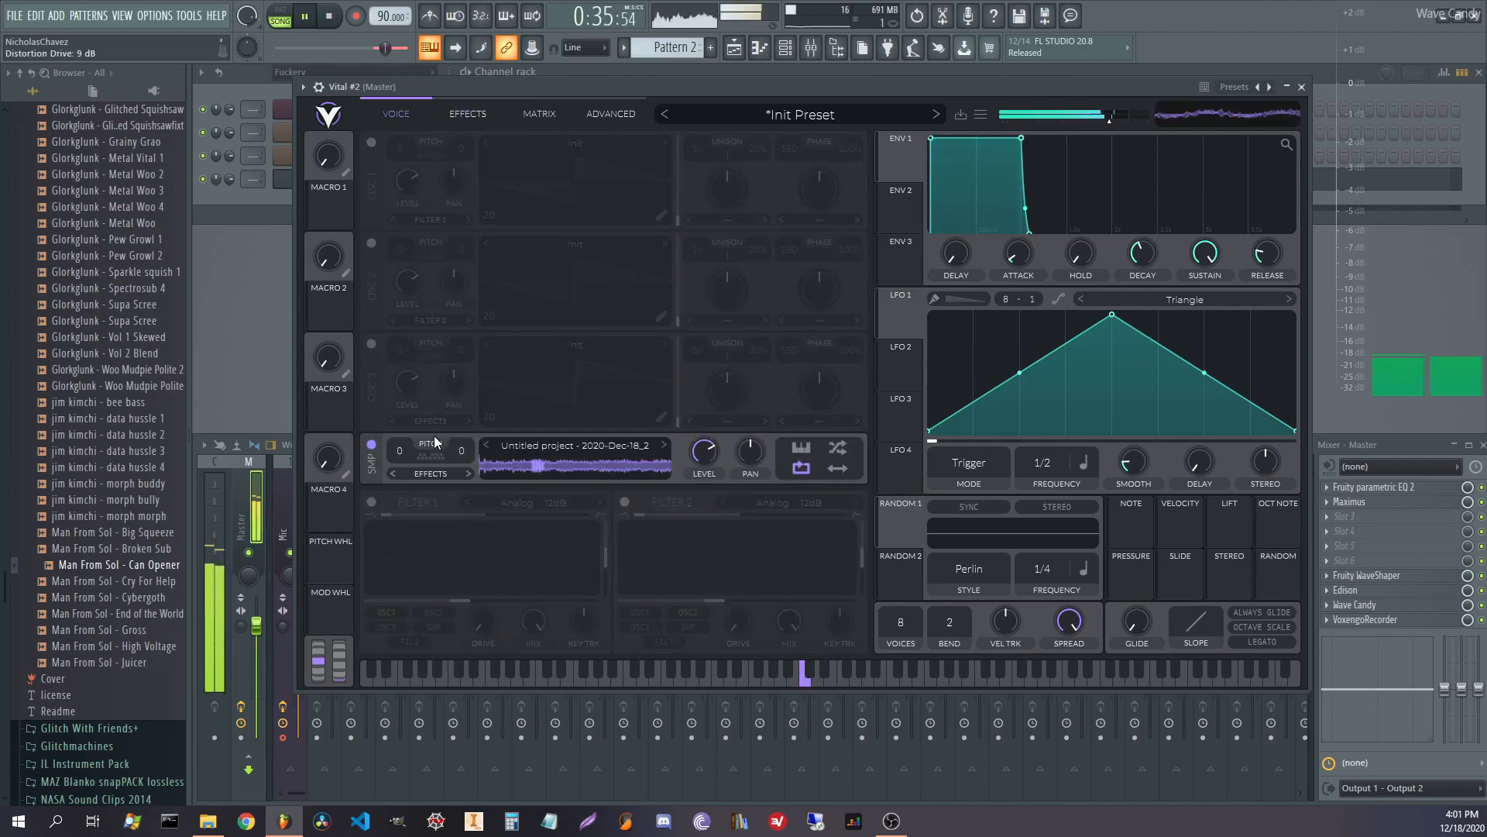
Switch on Filter 1 and route the sample layer through it instead of OSC 1.
key("space")
left_click(371, 502)
left_click(383, 611)
left_click(435, 624)
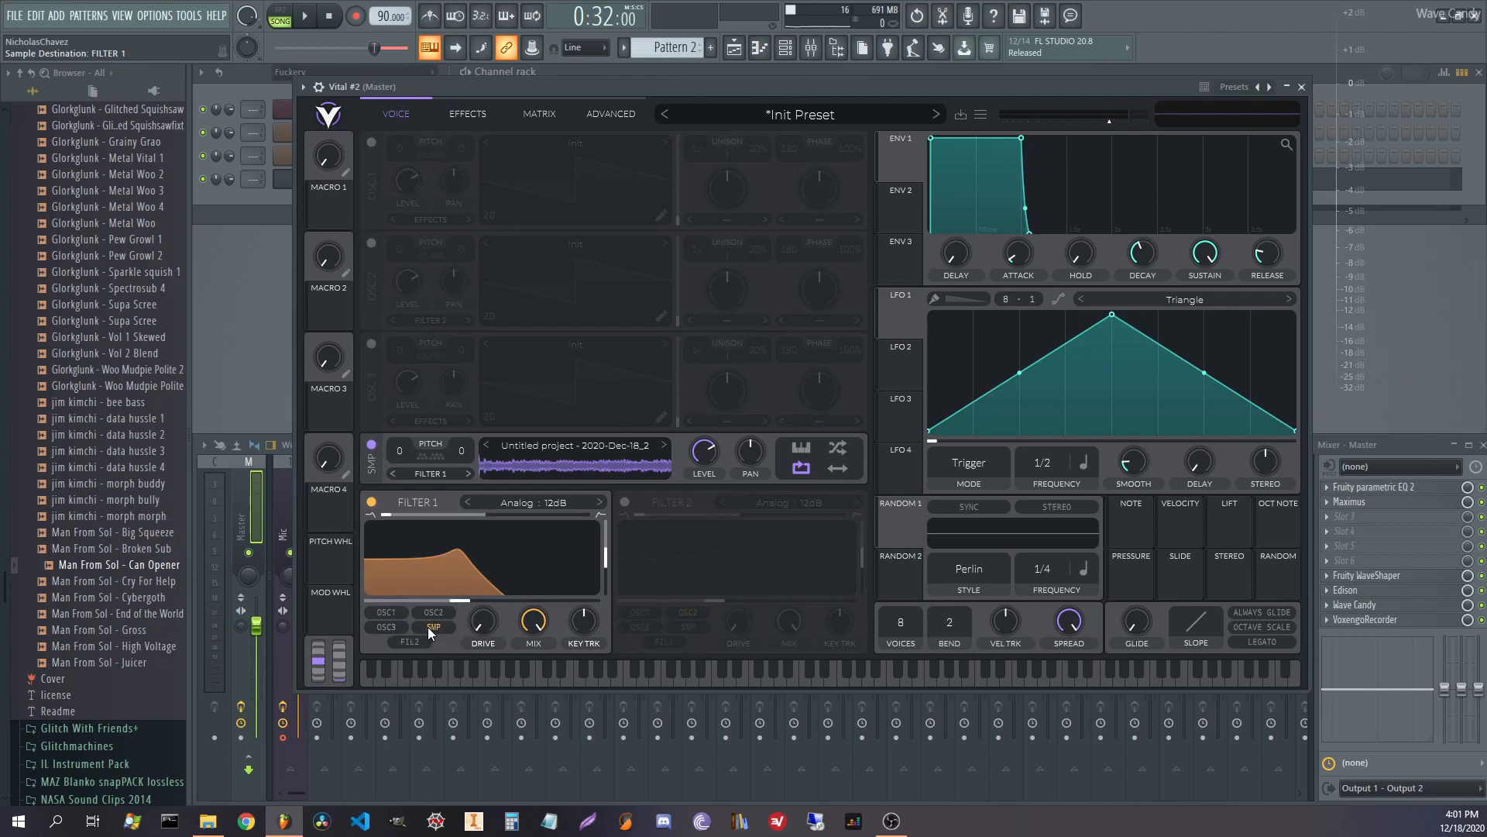
Make Filter 1 a Comb Low High Flange- filter with its cutoff lowered to about 9.5.
left_click(528, 503)
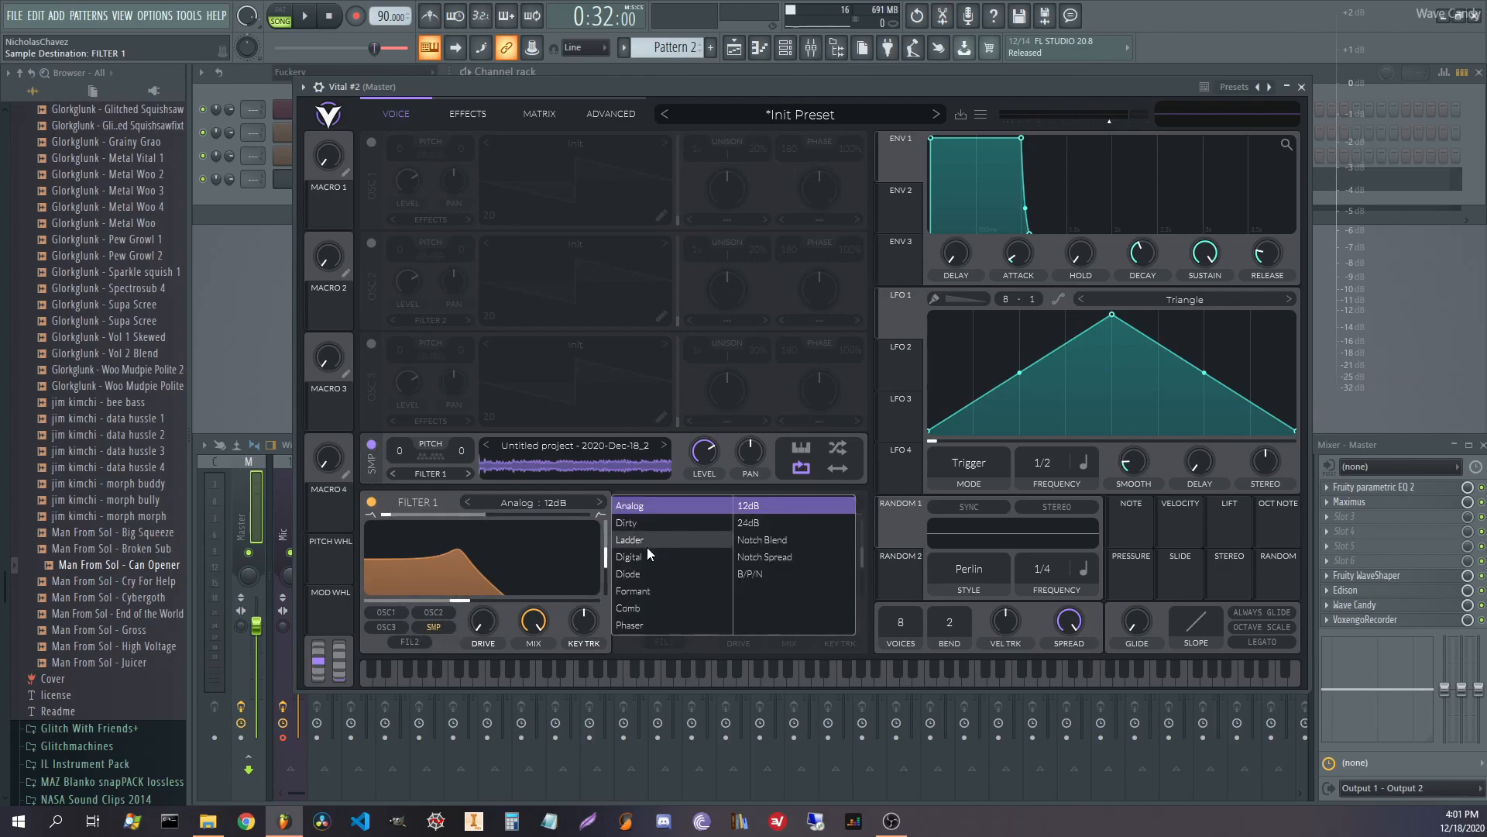
left_click(650, 606)
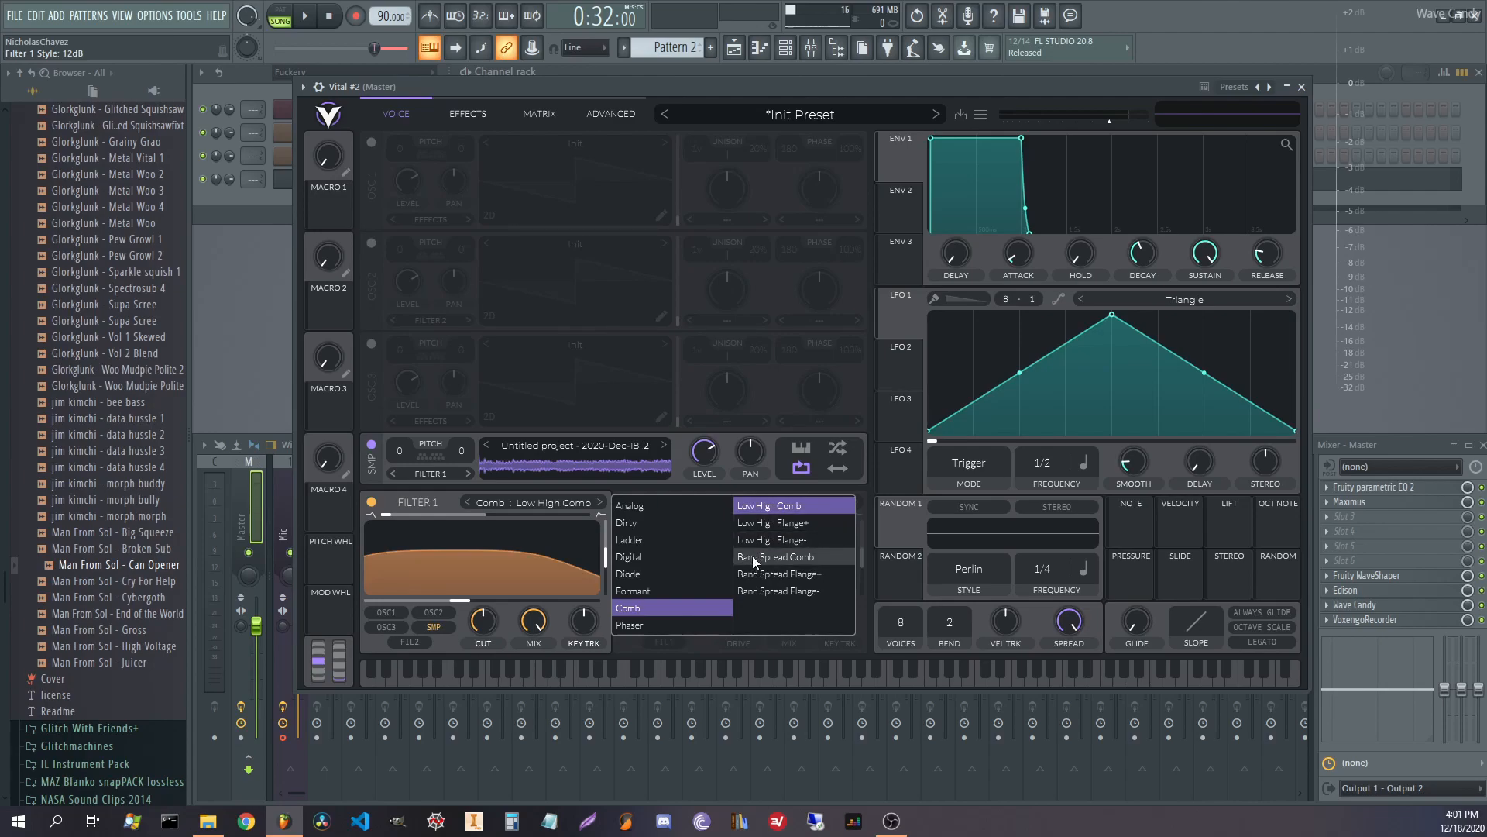
left_click(752, 558)
left_click(772, 540)
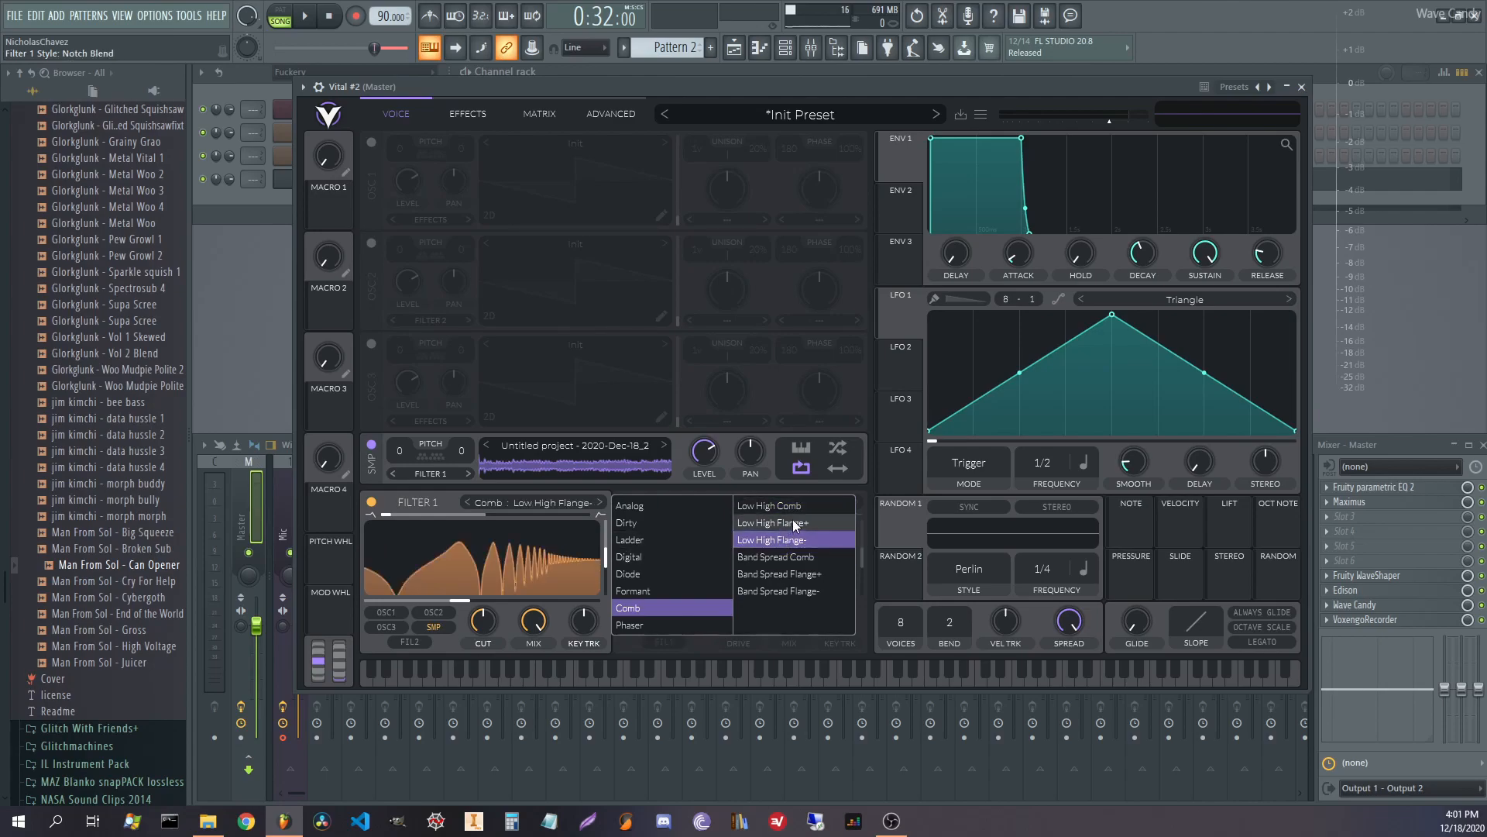
left_click(902, 319)
mouse_move(490, 594)
left_mouse_down()
mouse_move(362, 597)
mouse_move(477, 598)
left_mouse_up()
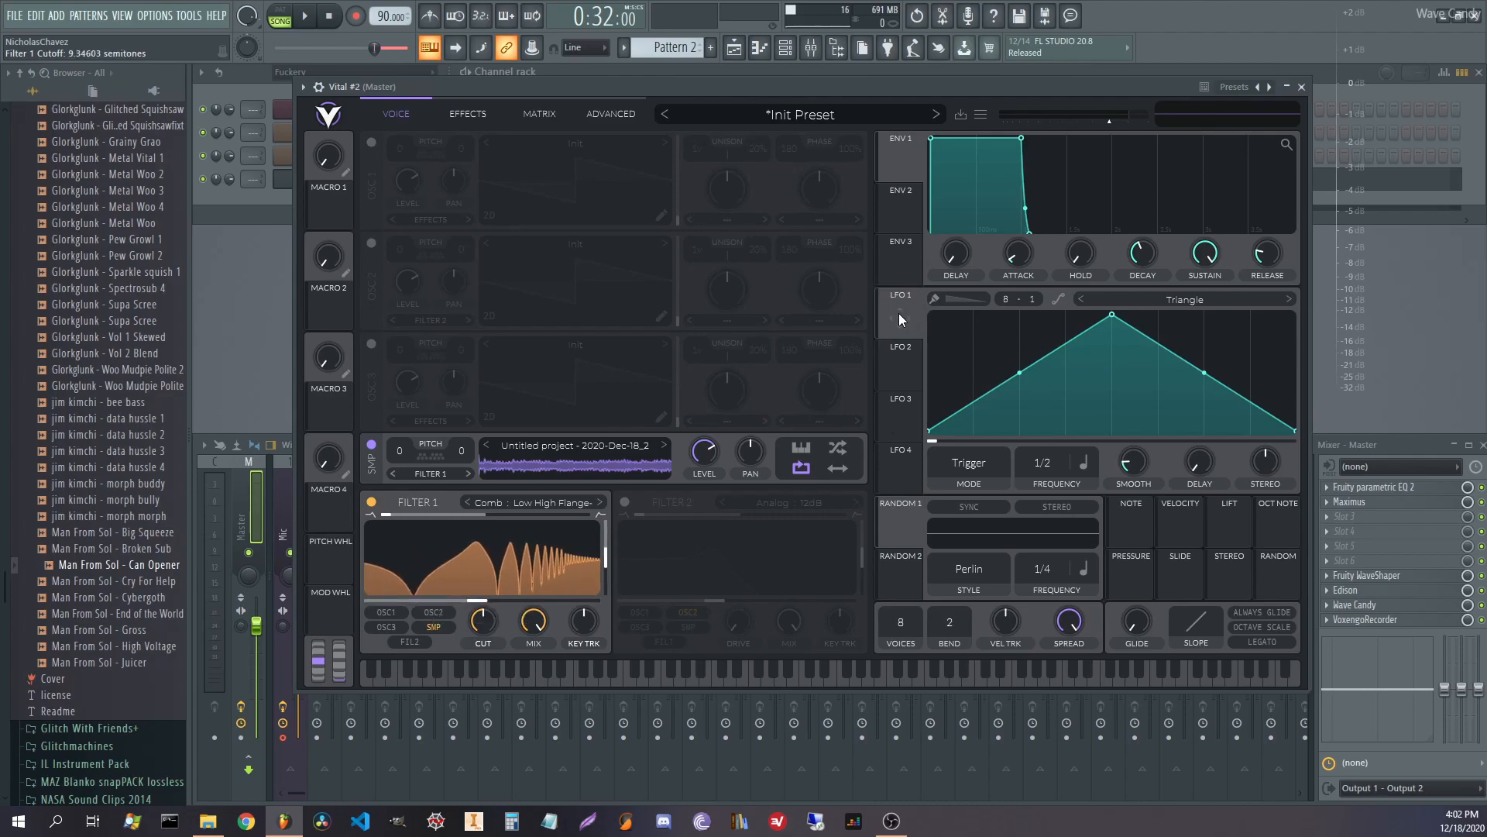
Shape LFO 1 into an exponential decay, assign it to Filter 1 cutoff at 1/4 rate.
left_click_drag(1111, 318, 864, 222)
left_click_drag(1111, 375, 1098, 411)
left_click_drag(904, 317, 481, 585)
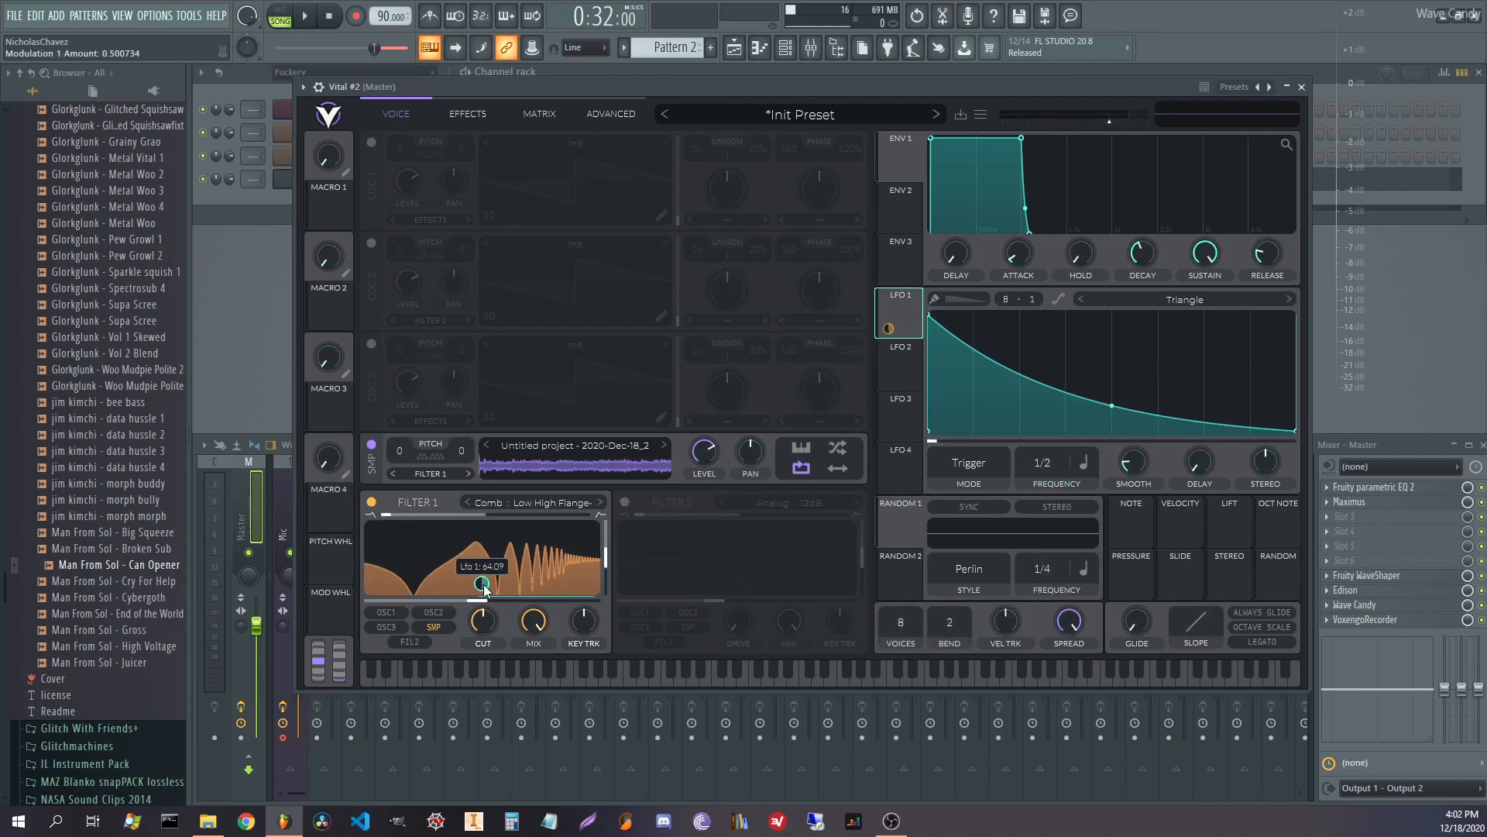
key("space")
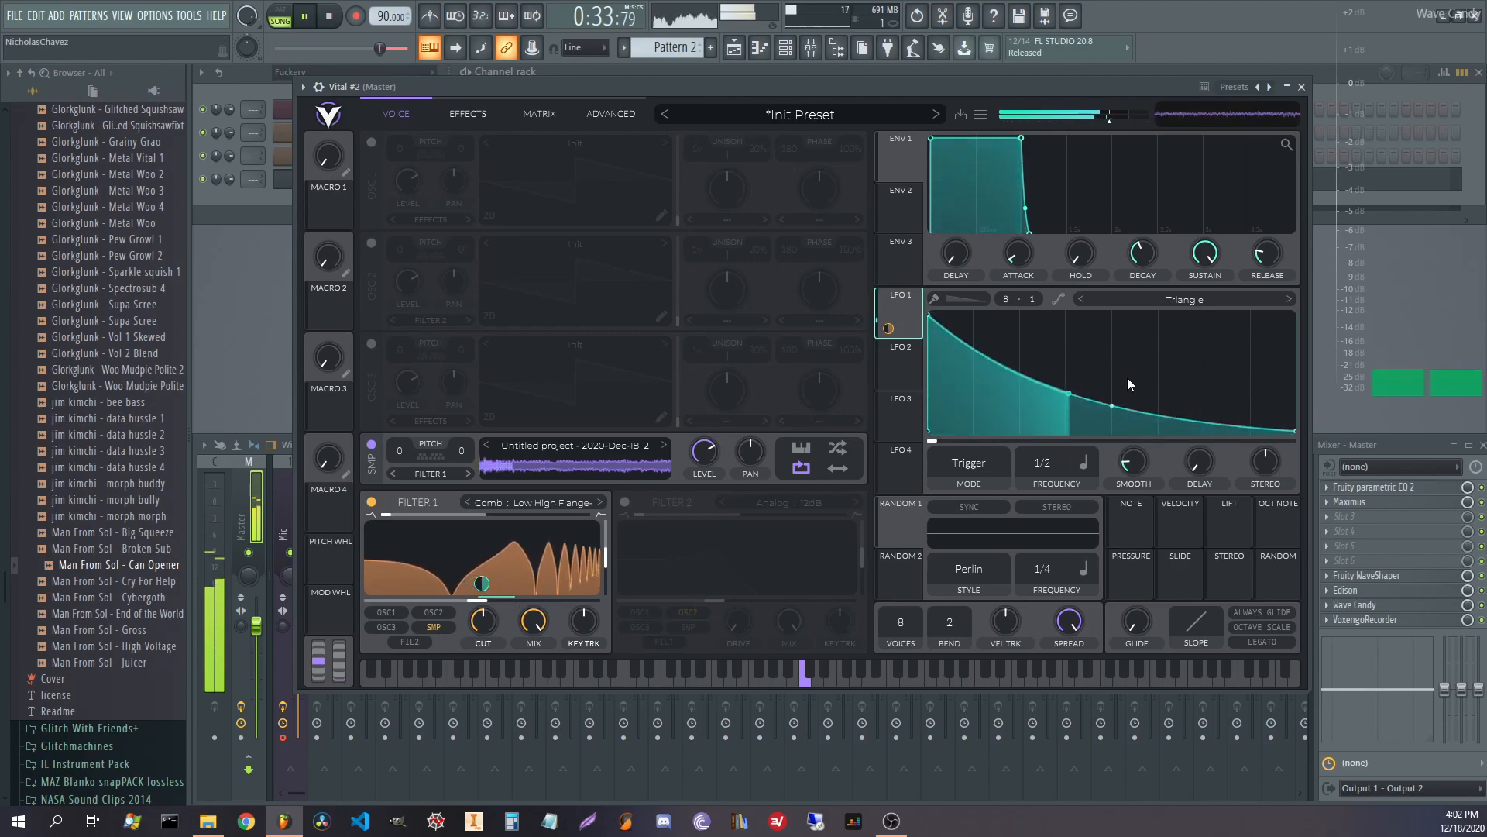
left_click_drag(1114, 406, 1113, 407)
left_click_drag(1042, 463, 1042, 439)
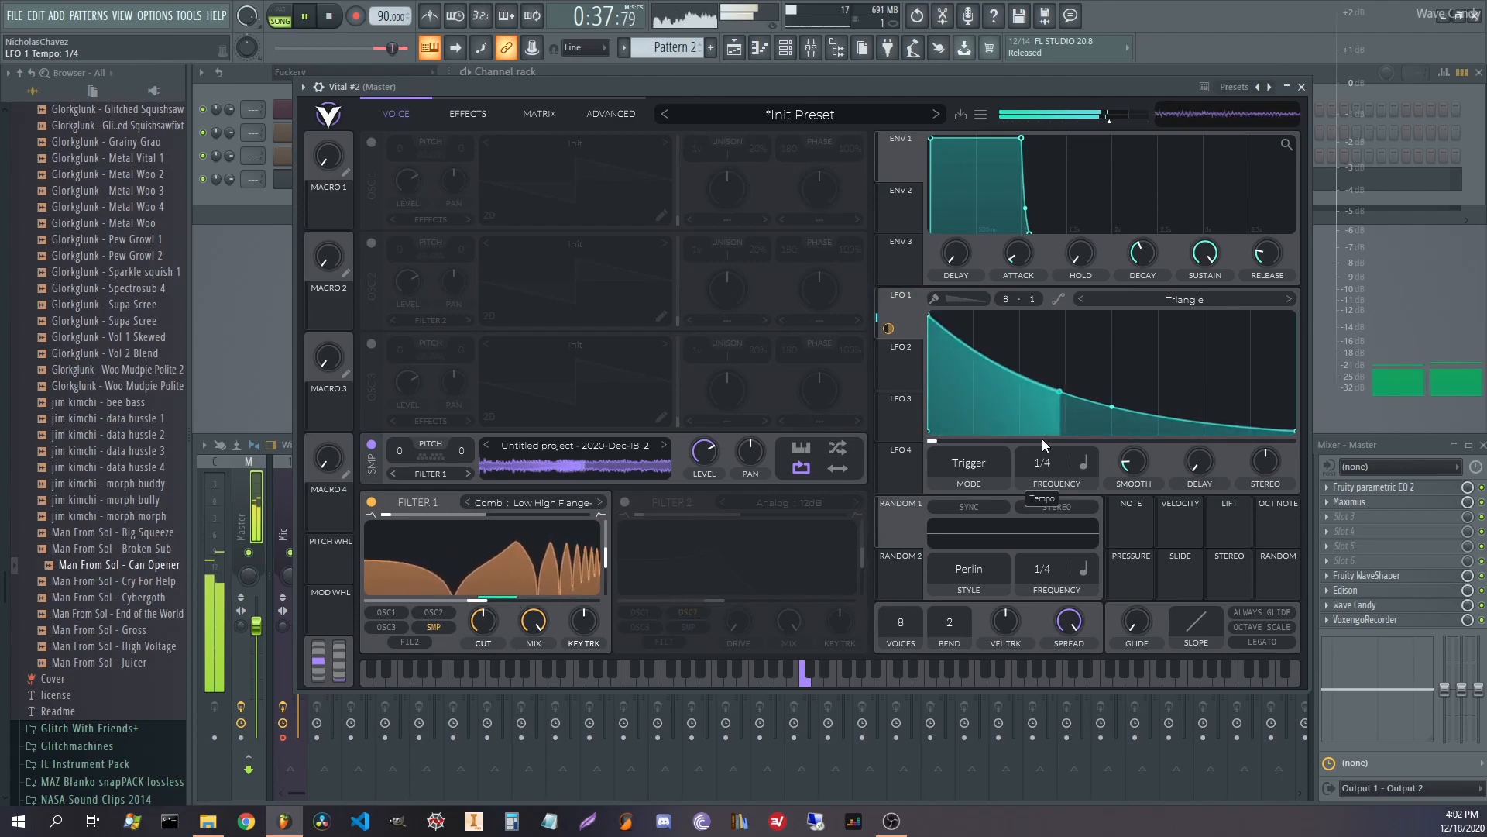
key("space")
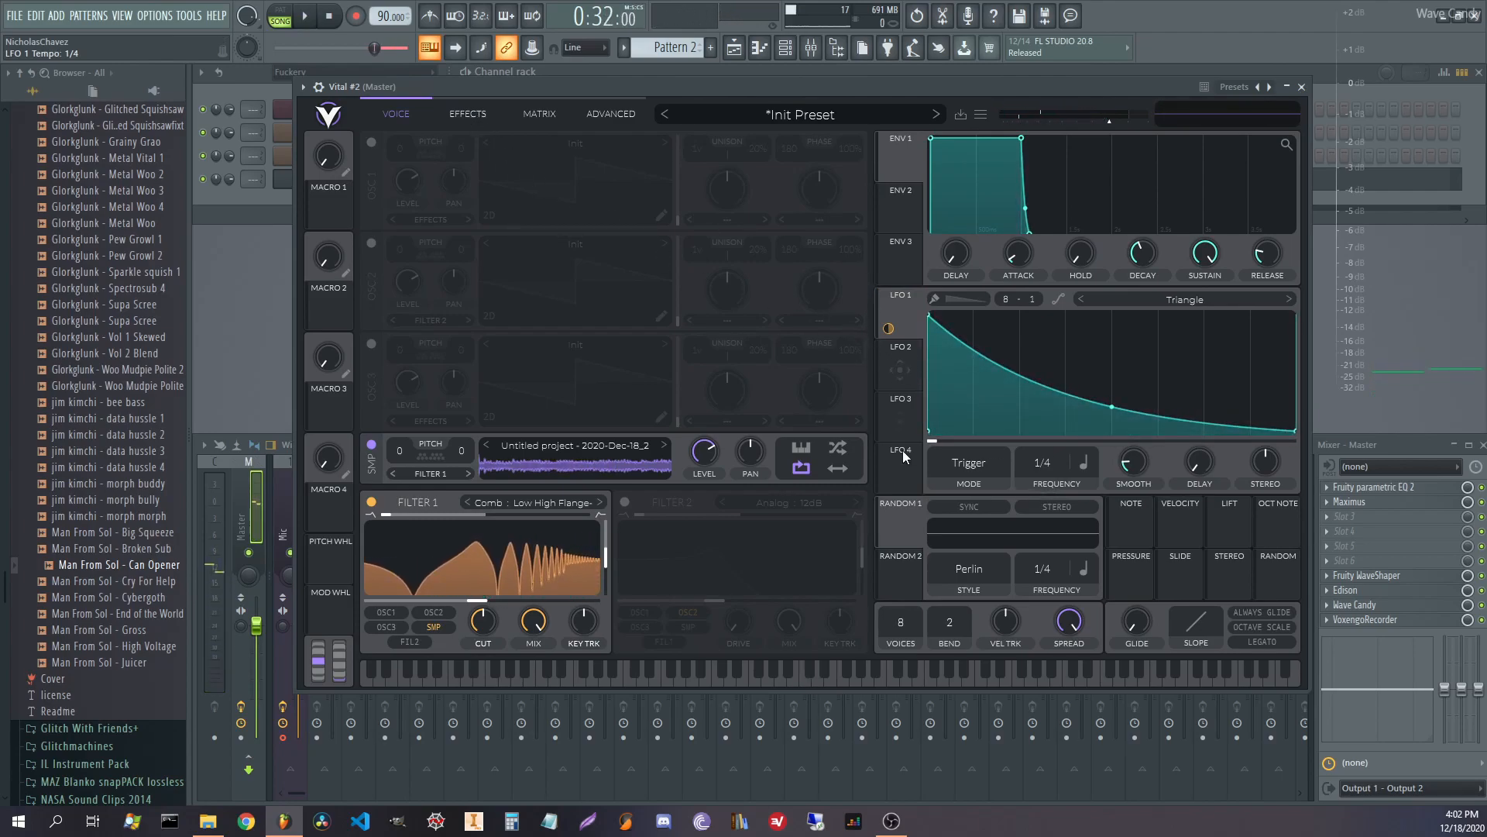
Set Random 1's style to Sample & Hold, then show the modulation matrix.
left_click(973, 586)
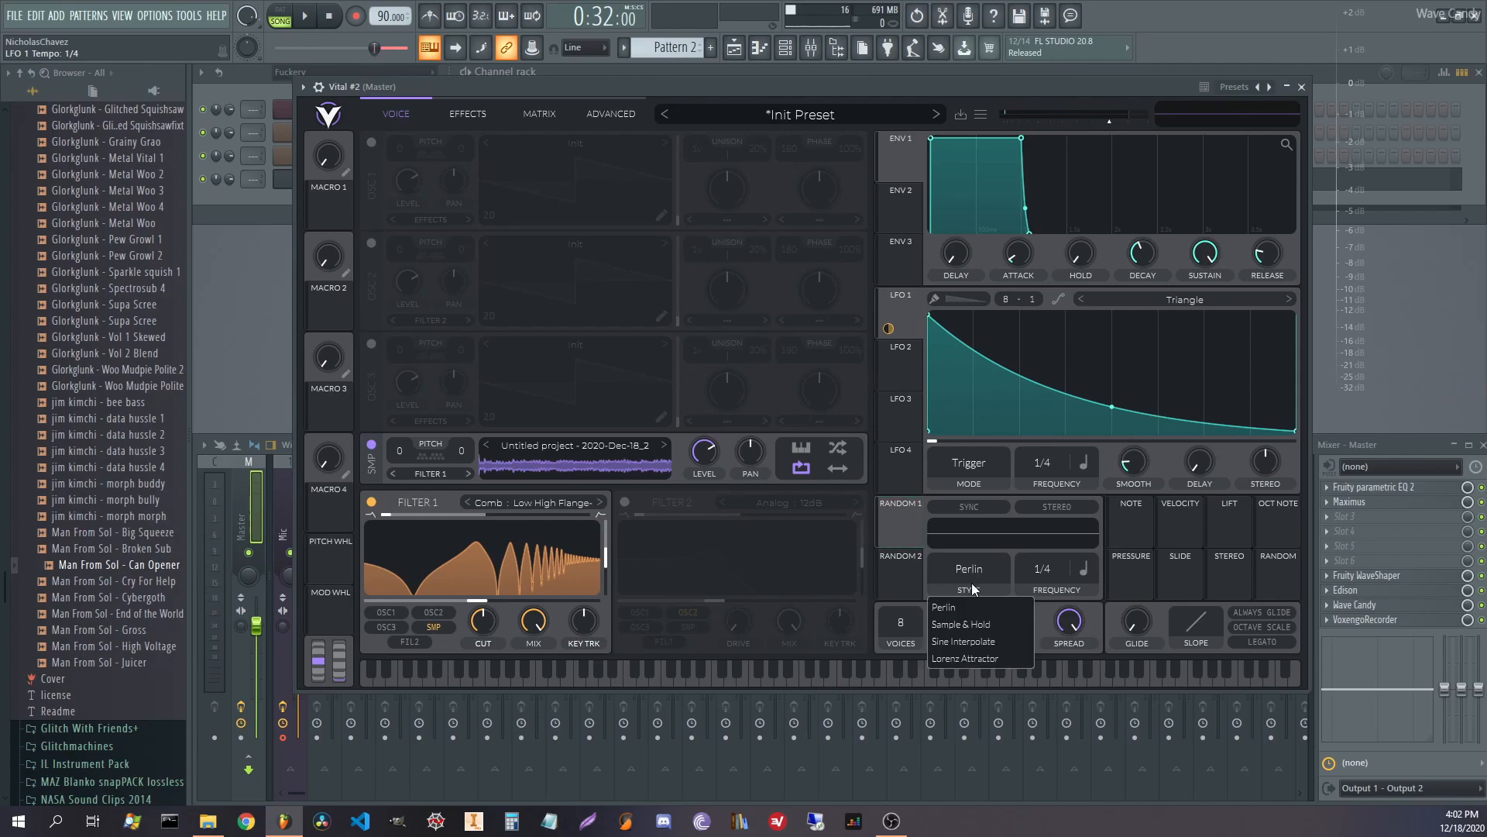
left_click(977, 624)
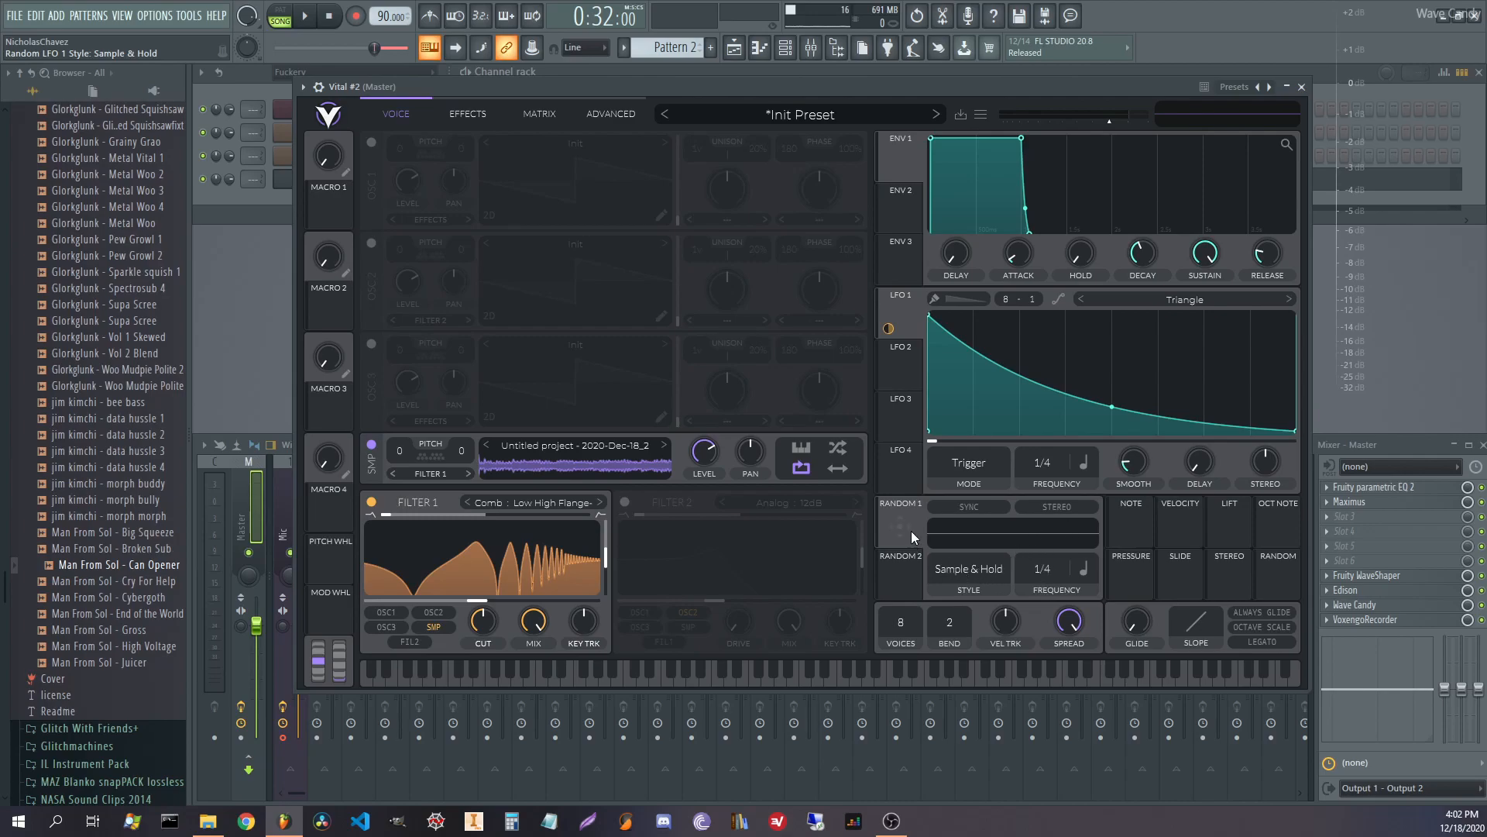
left_click(465, 113)
left_click(540, 115)
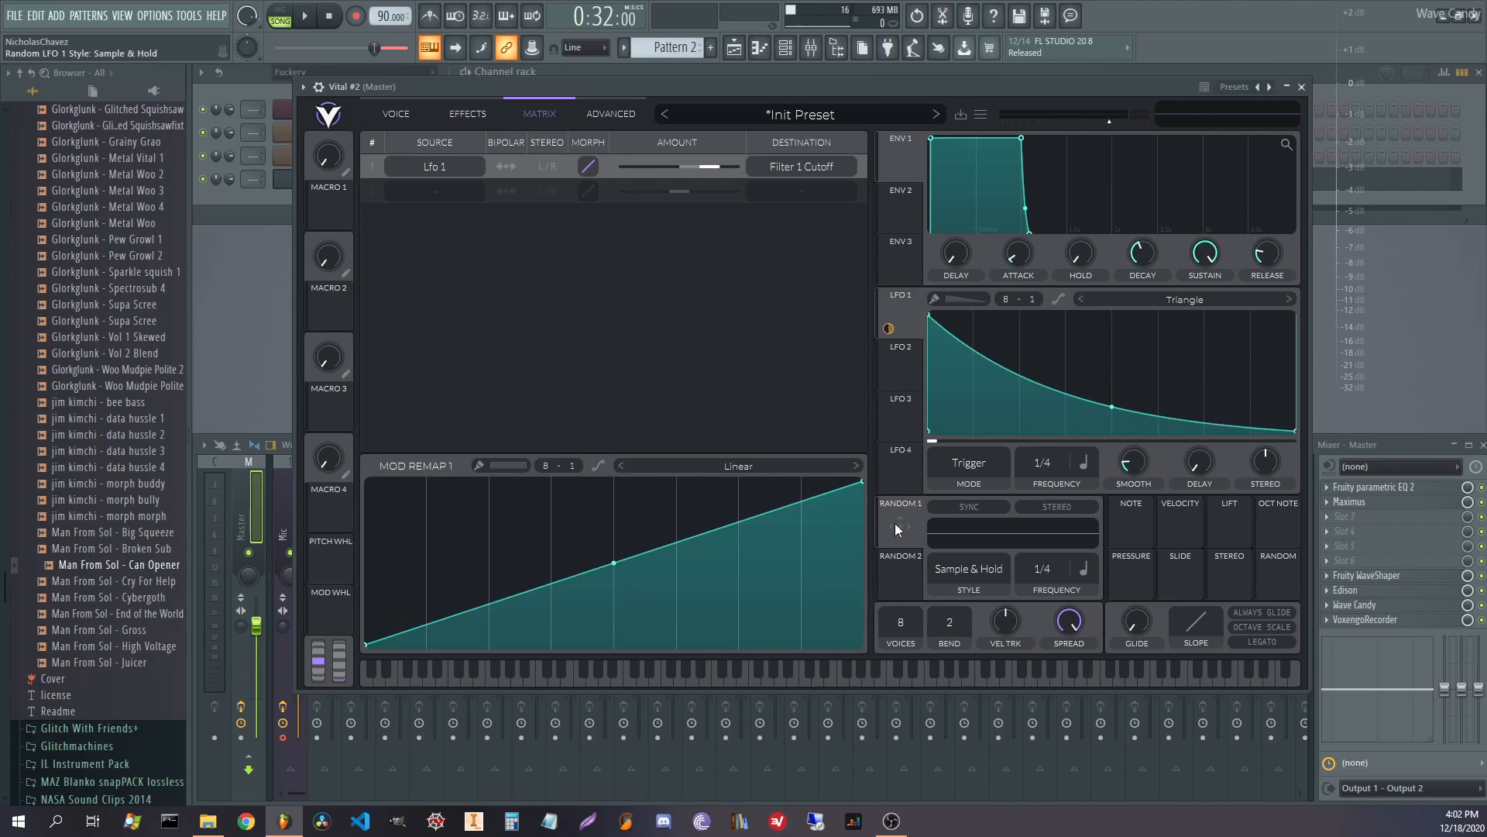
Route Random 1 onto the LFO-to-cutoff modulation amount, inspect that routing, and return to Voice.
left_click_drag(911, 527, 678, 184)
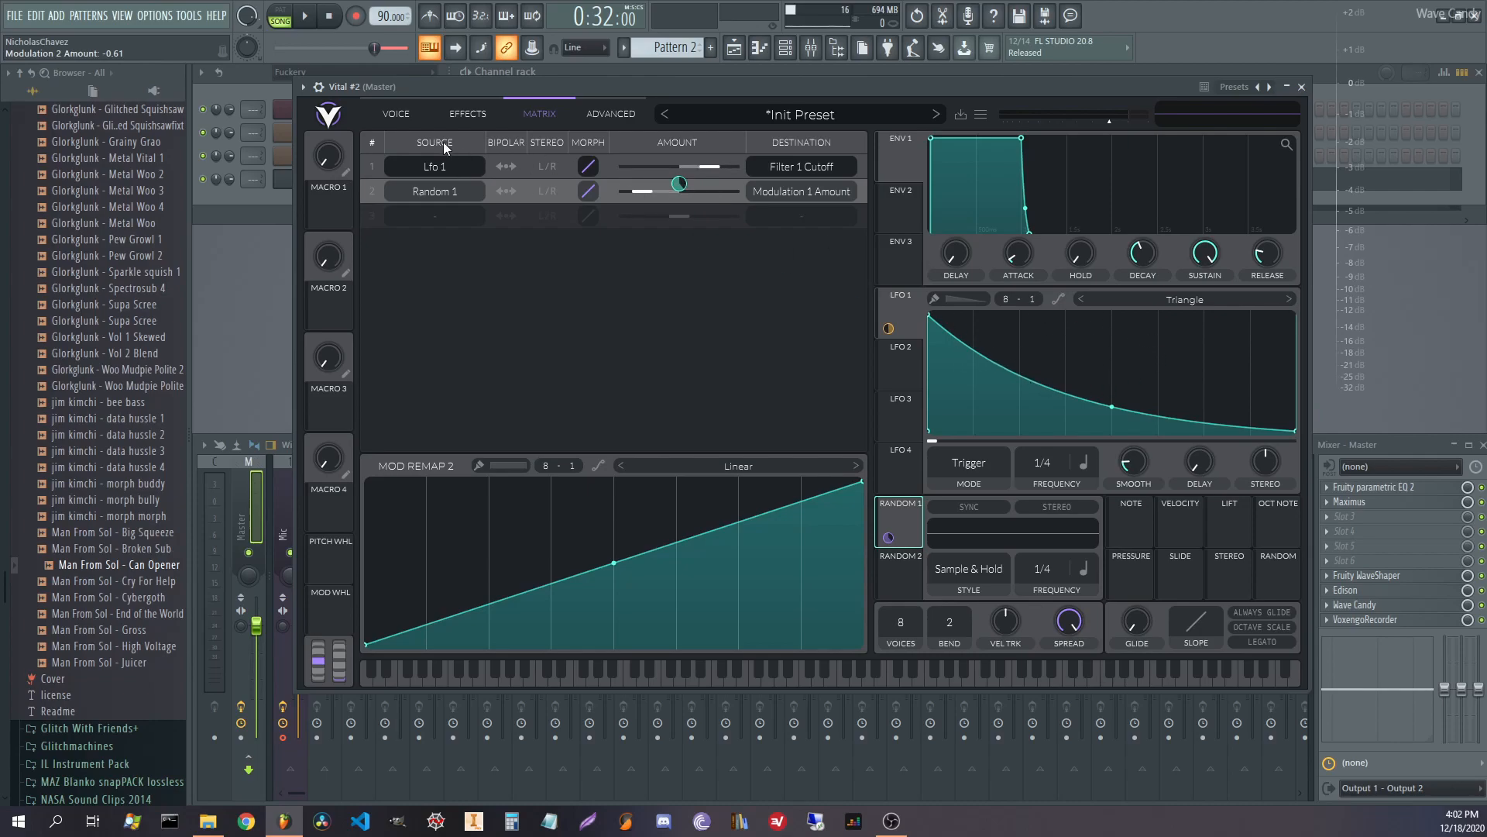
left_click(423, 114)
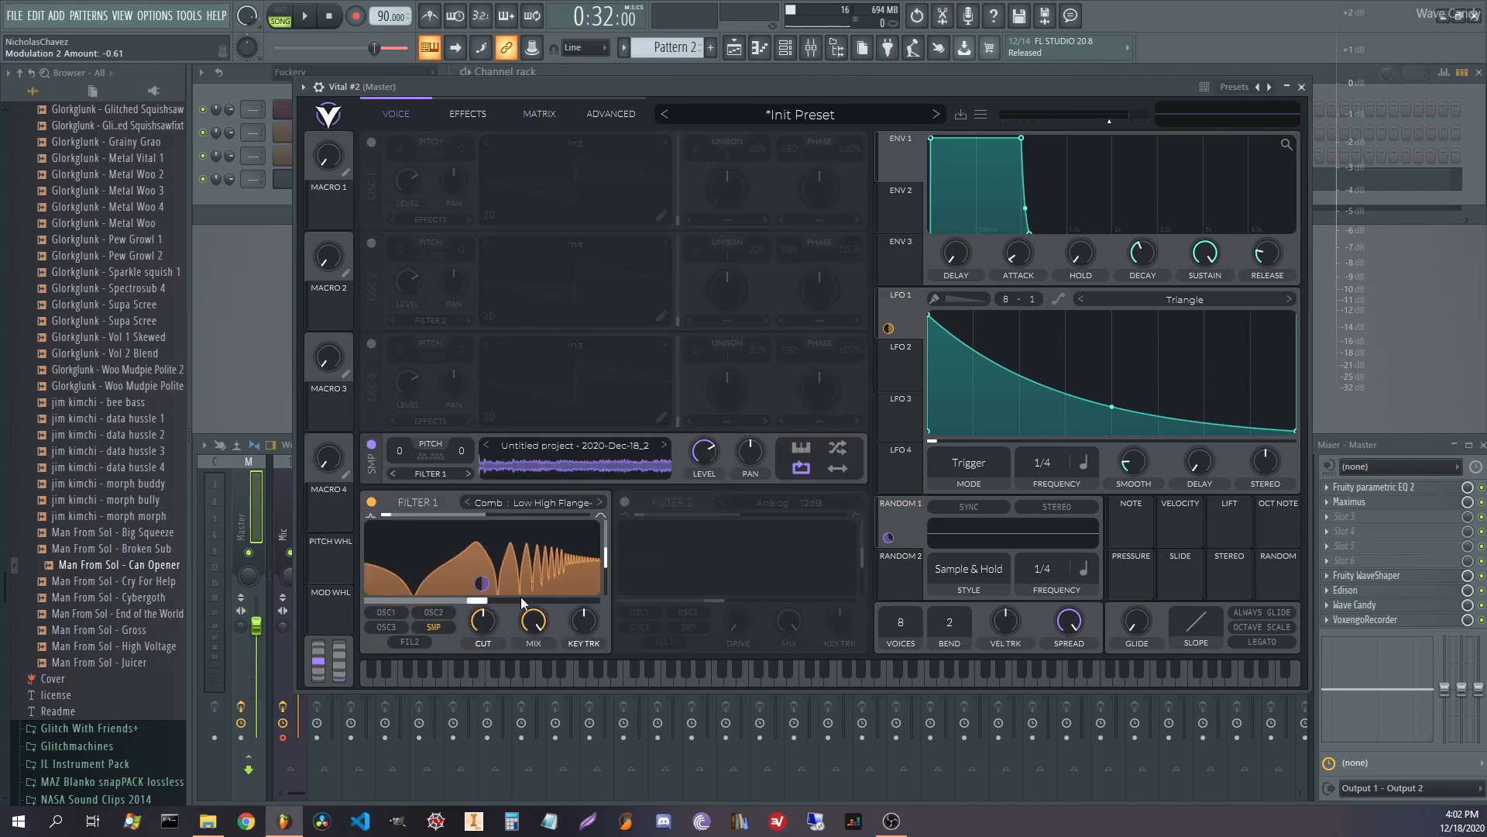
left_click(520, 109)
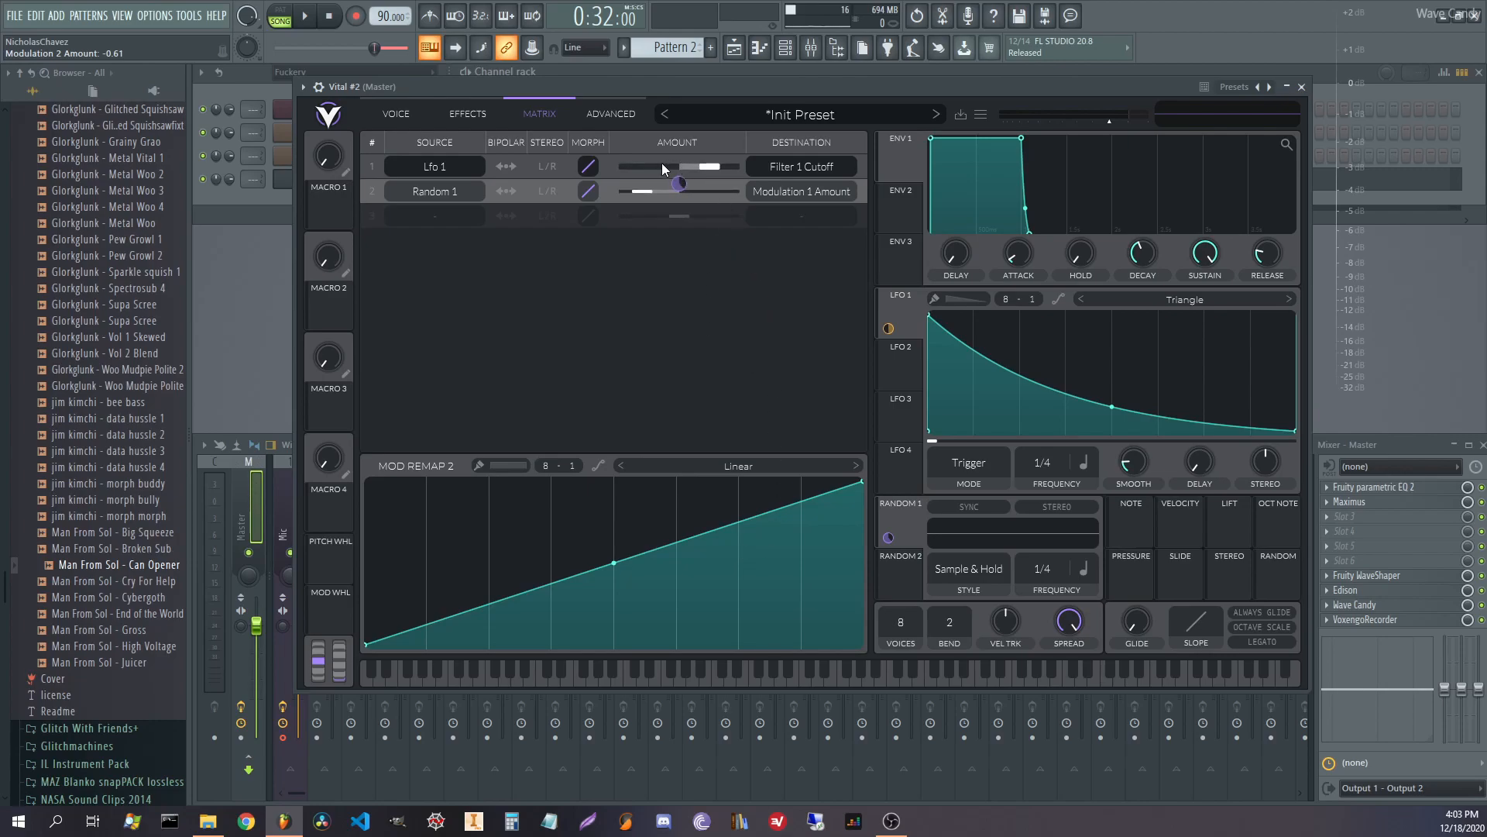
left_click(549, 159)
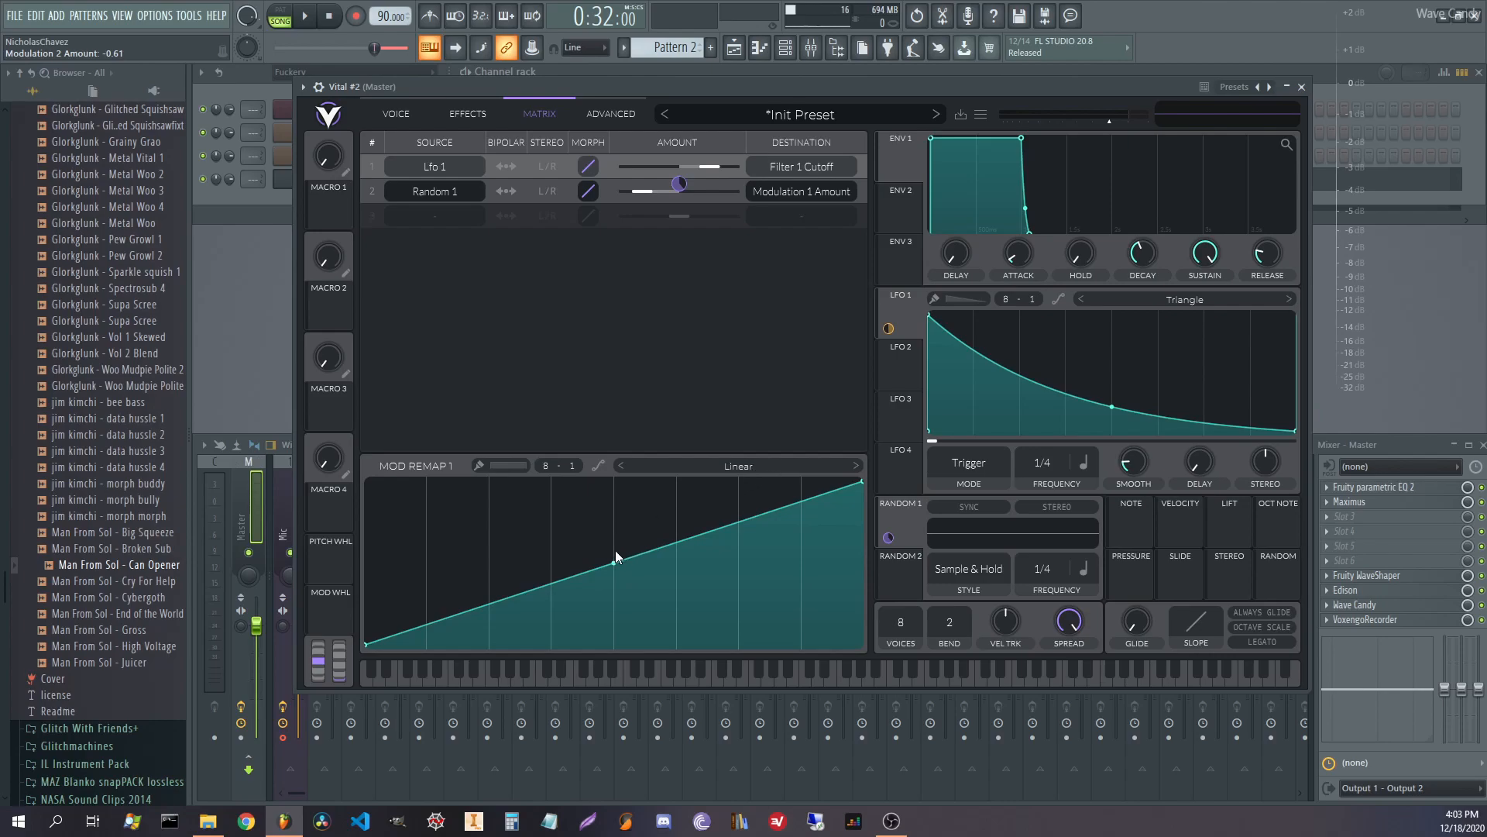
left_click(464, 116)
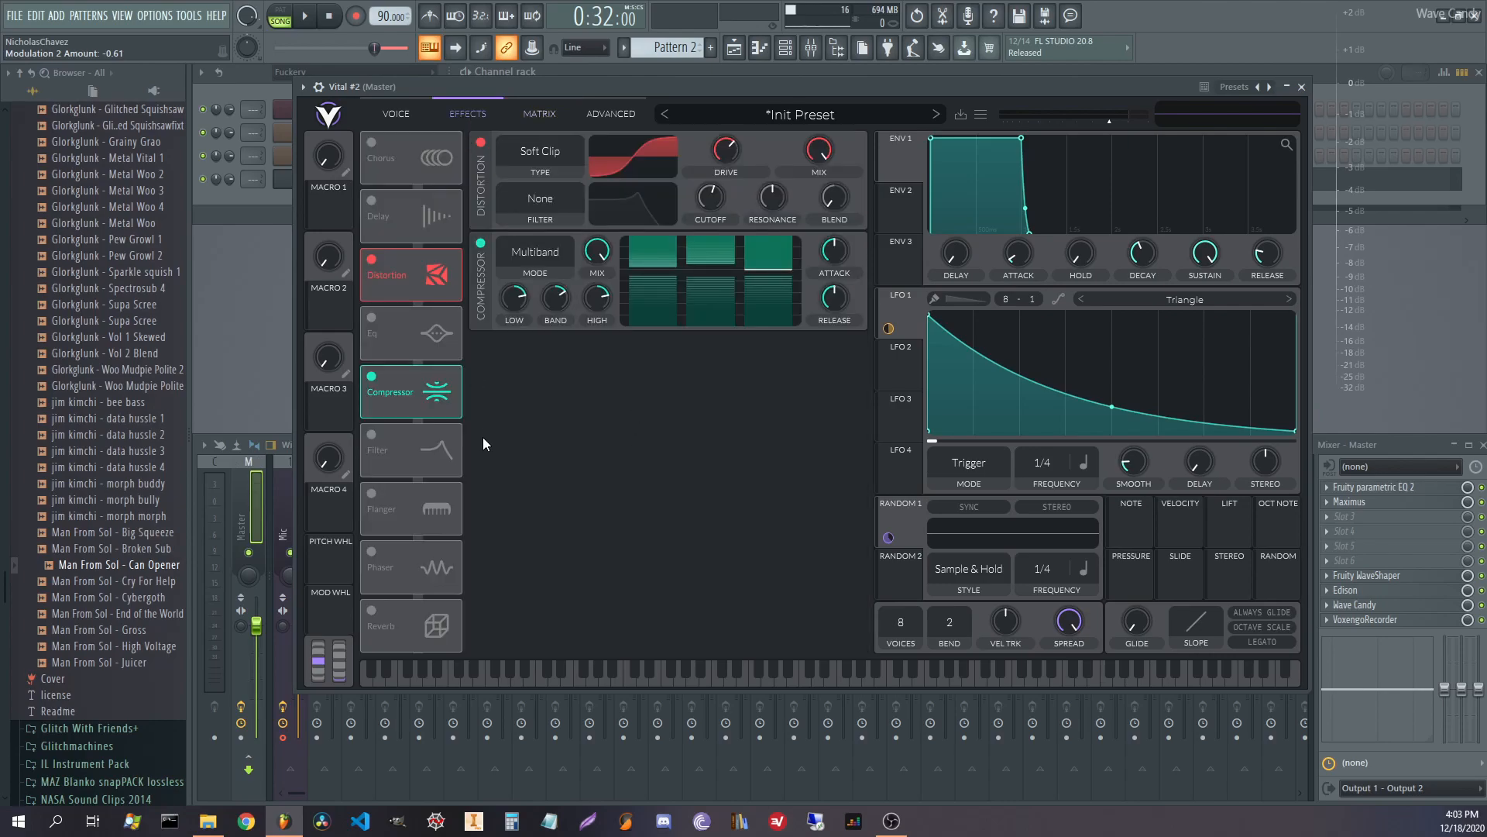
left_click(406, 121)
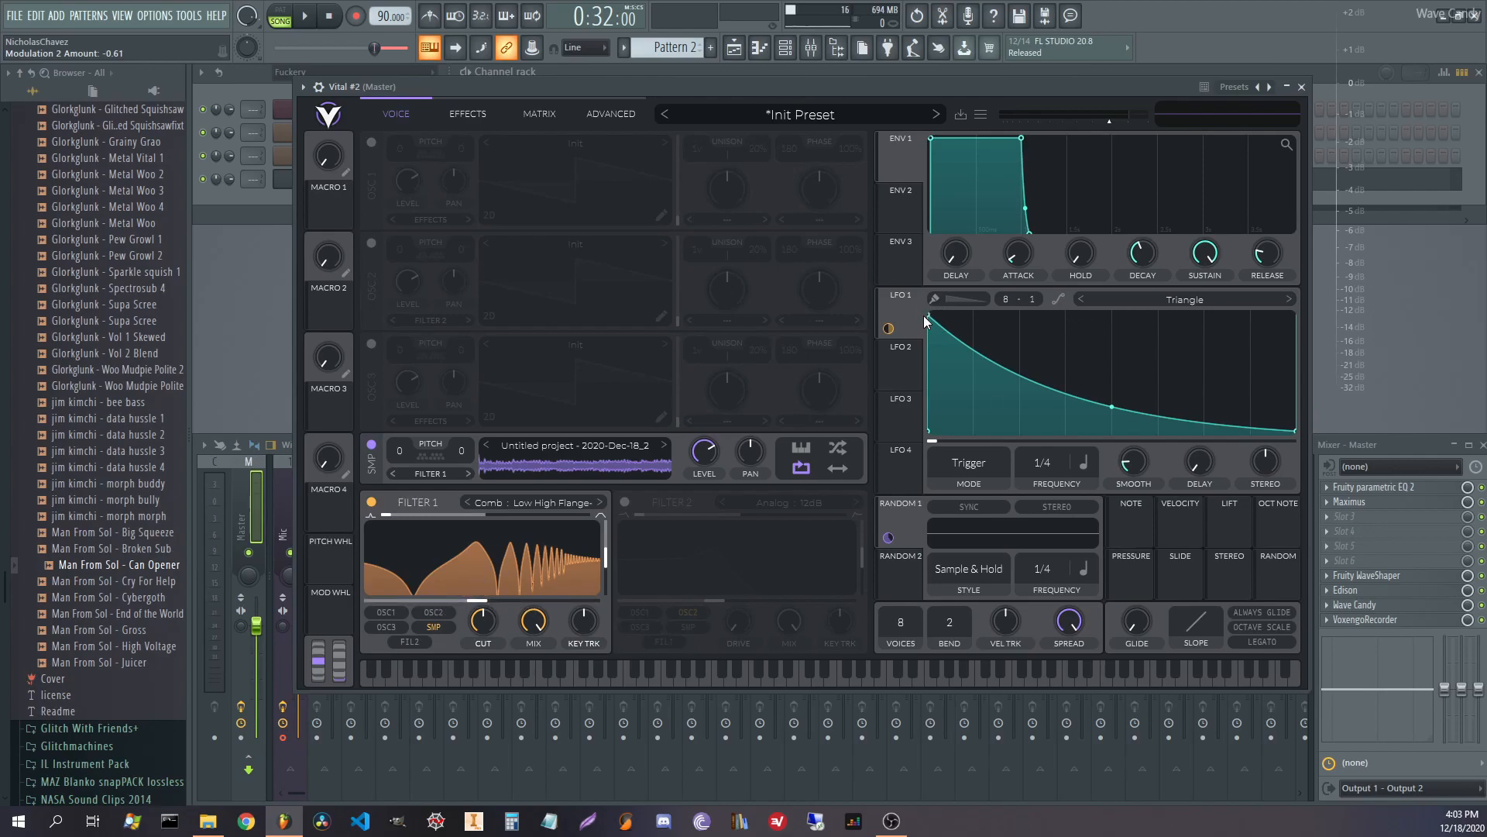
Bend the Mod Remap 1 curve in the matrix into a rising, levelling shape.
left_click(477, 109)
left_click(559, 107)
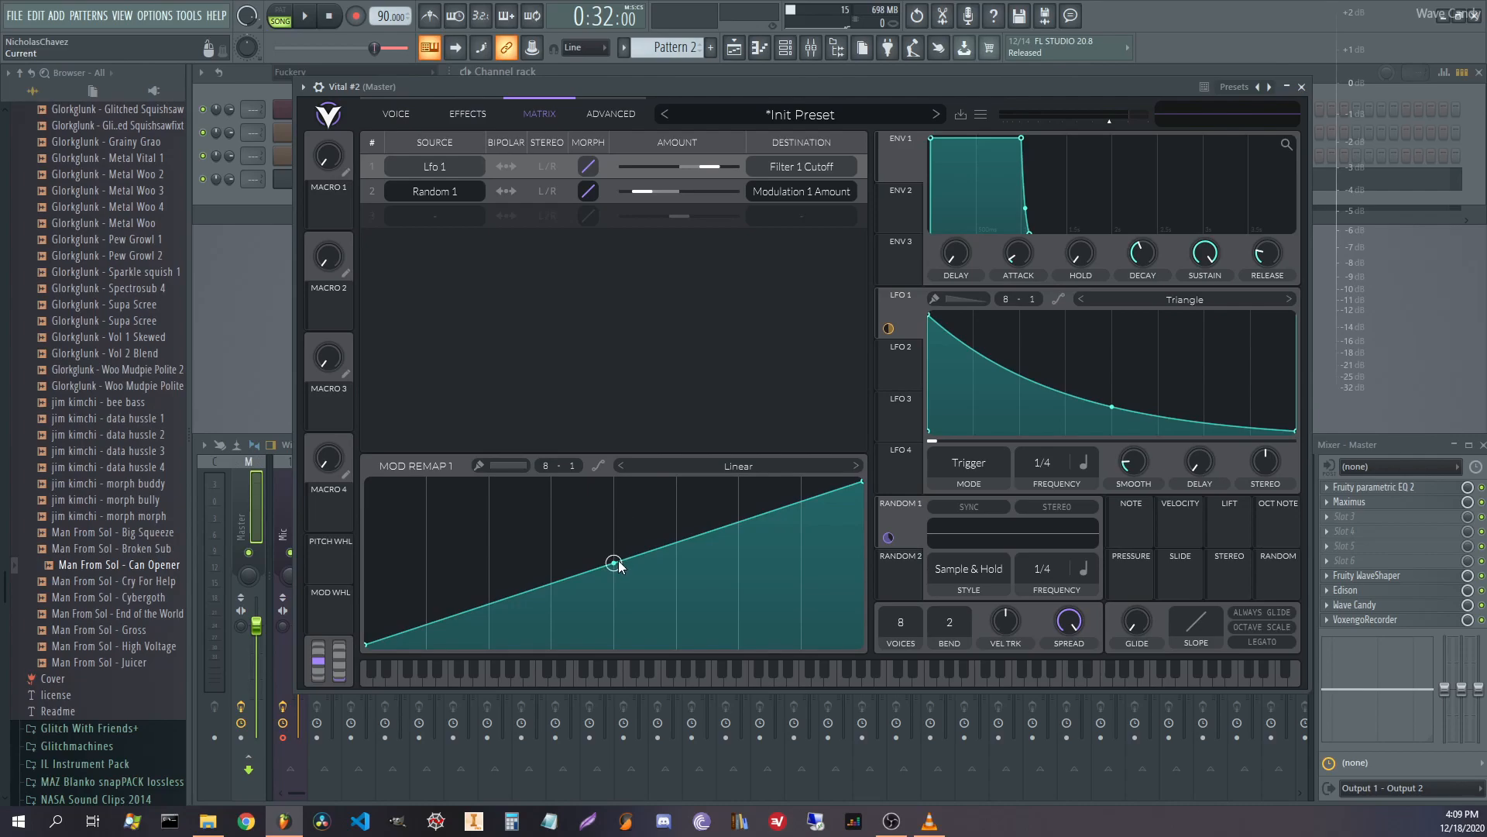
left_click_drag(618, 565, 625, 407)
left_click(393, 114)
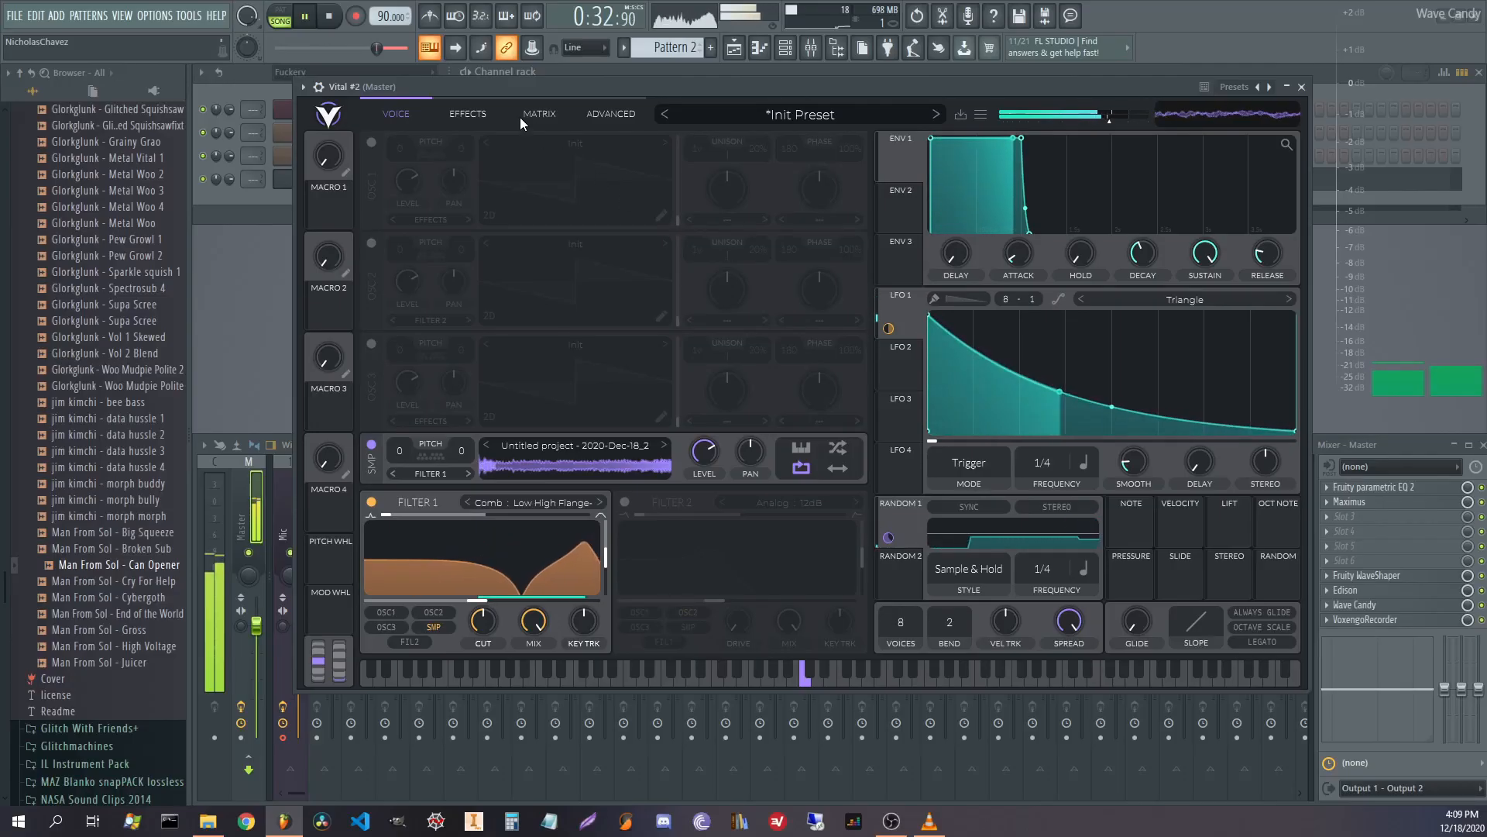
left_click(539, 113)
left_click_drag(615, 488, 620, 527)
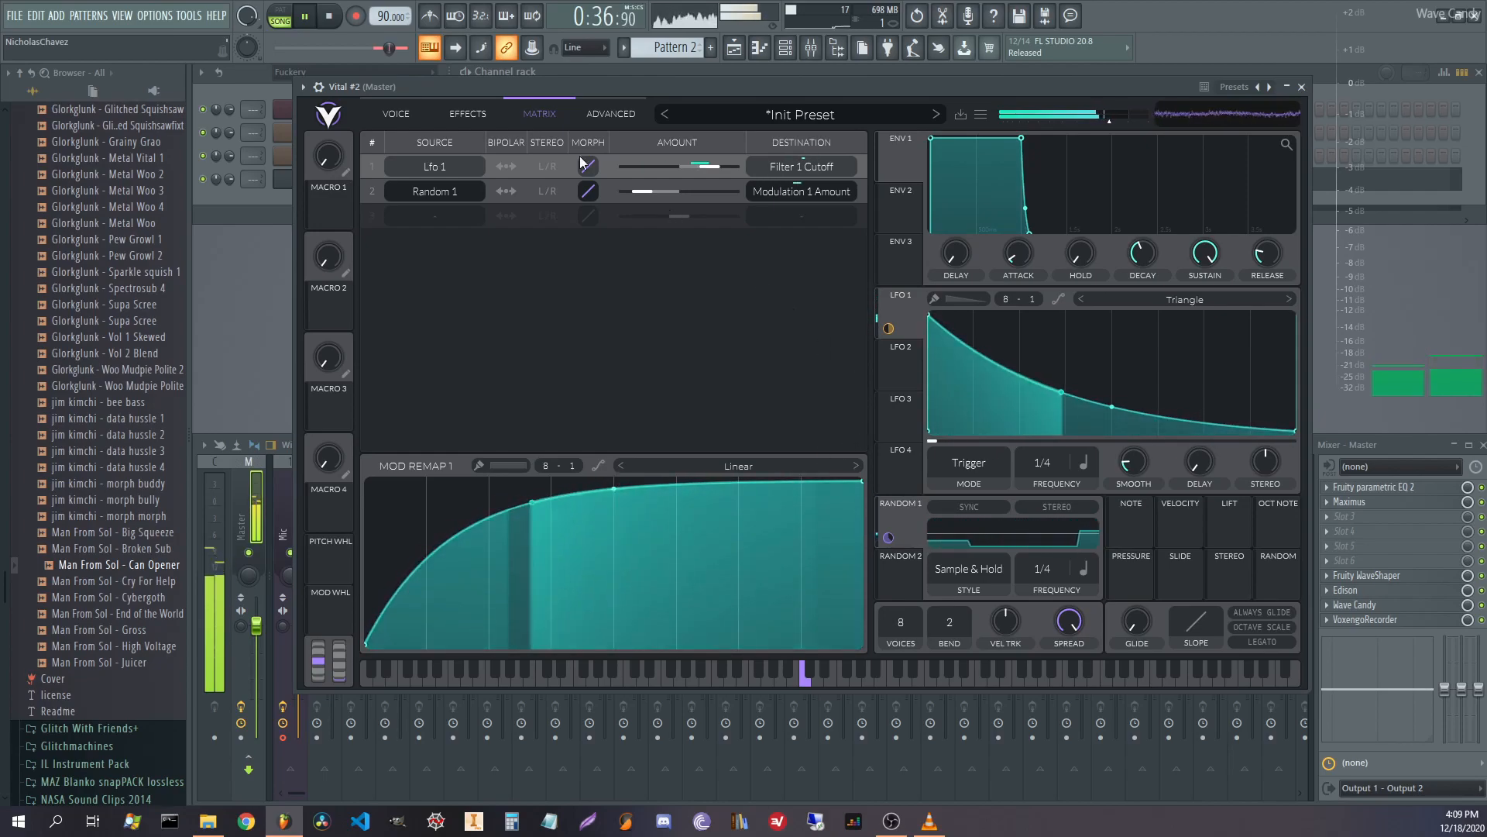
left_click(399, 113)
Adjust the Lfo 1 cutoff amount and set Random 1's amount to about -0.48.
left_click(468, 114)
left_click(565, 114)
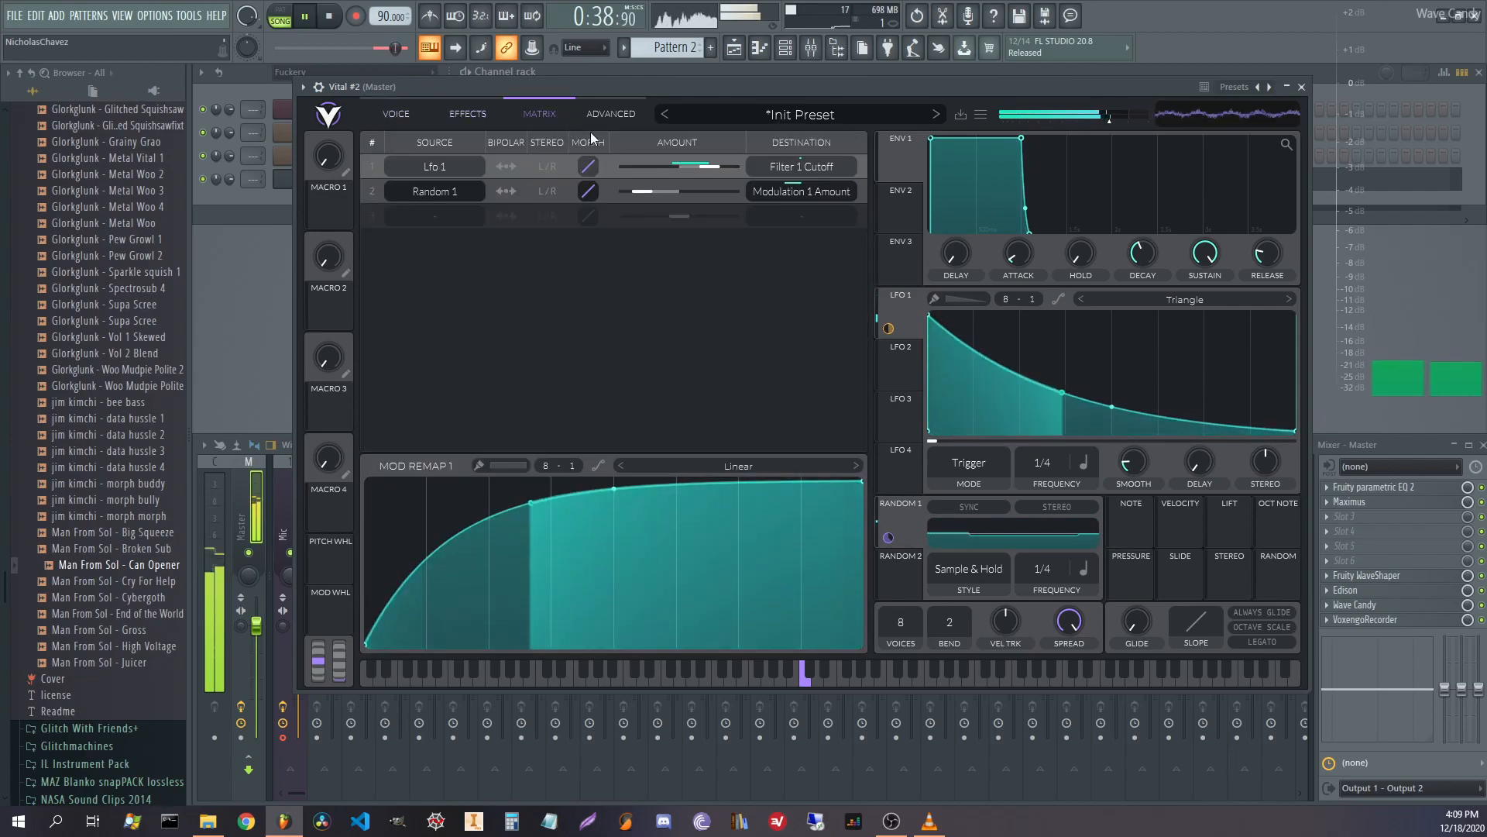
left_click_drag(717, 165, 709, 169)
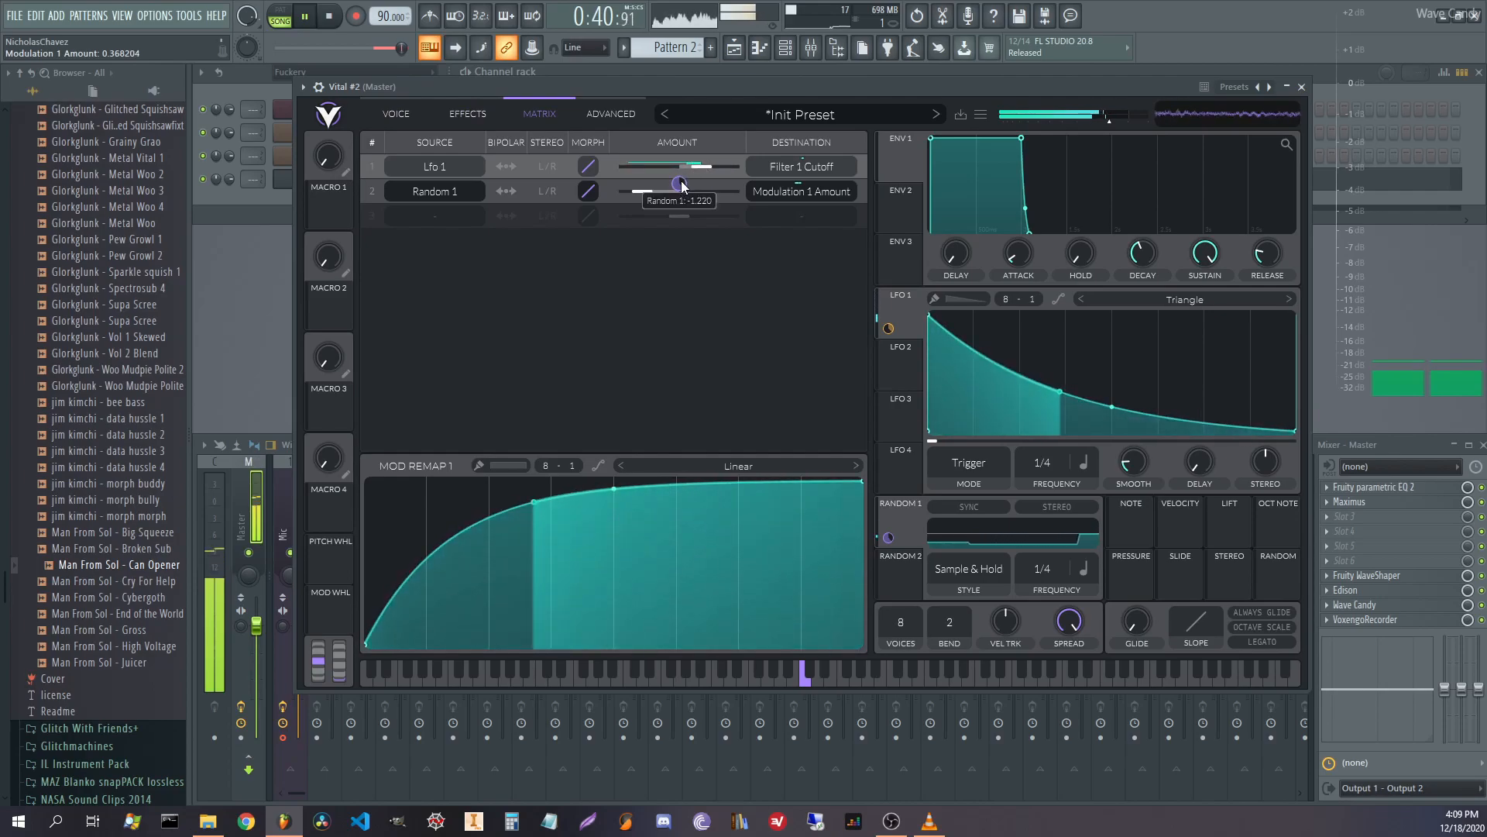
left_click(678, 184)
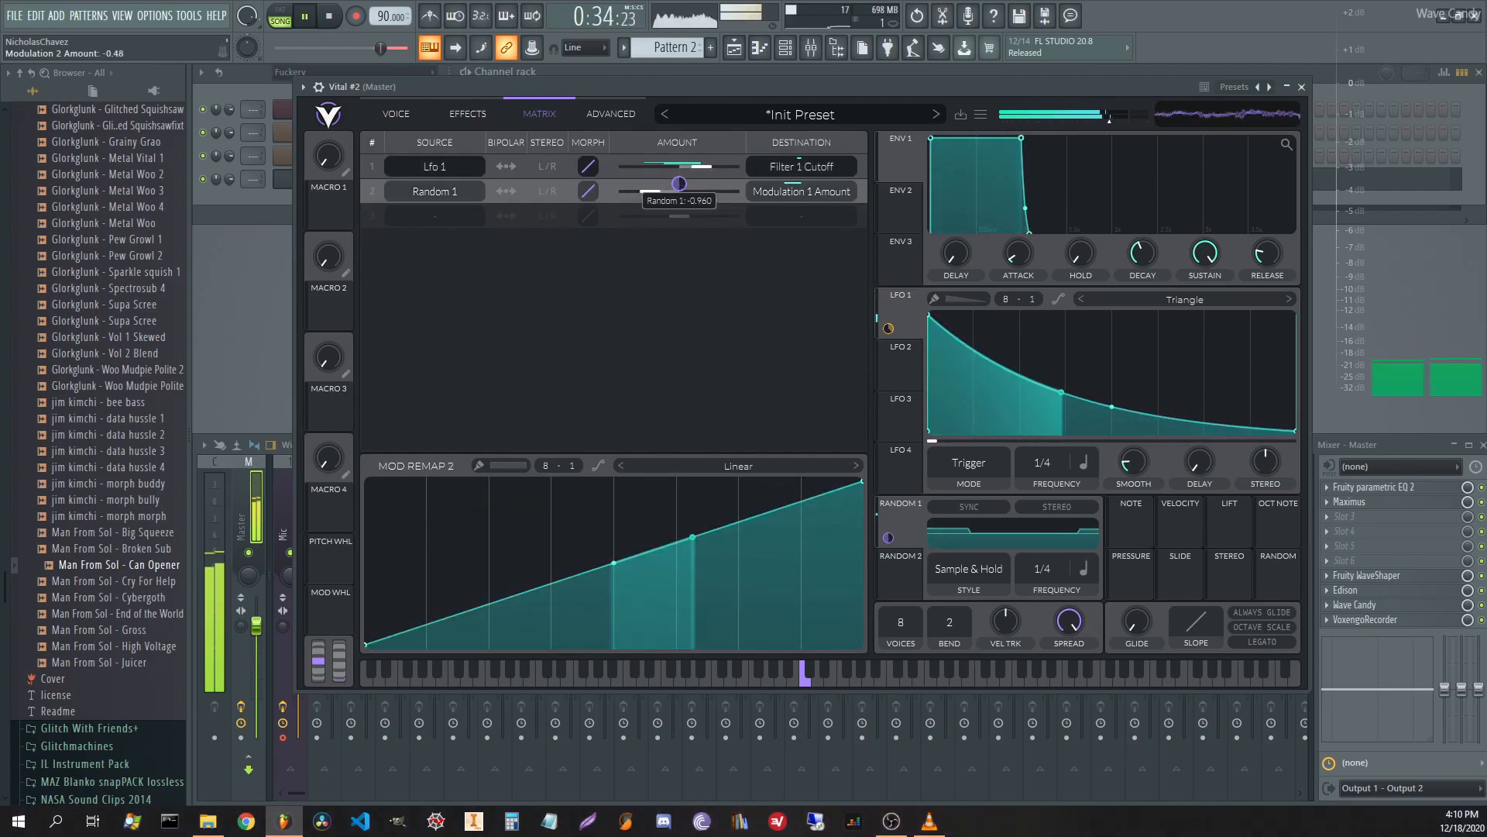
left_click(459, 110)
left_click(412, 104)
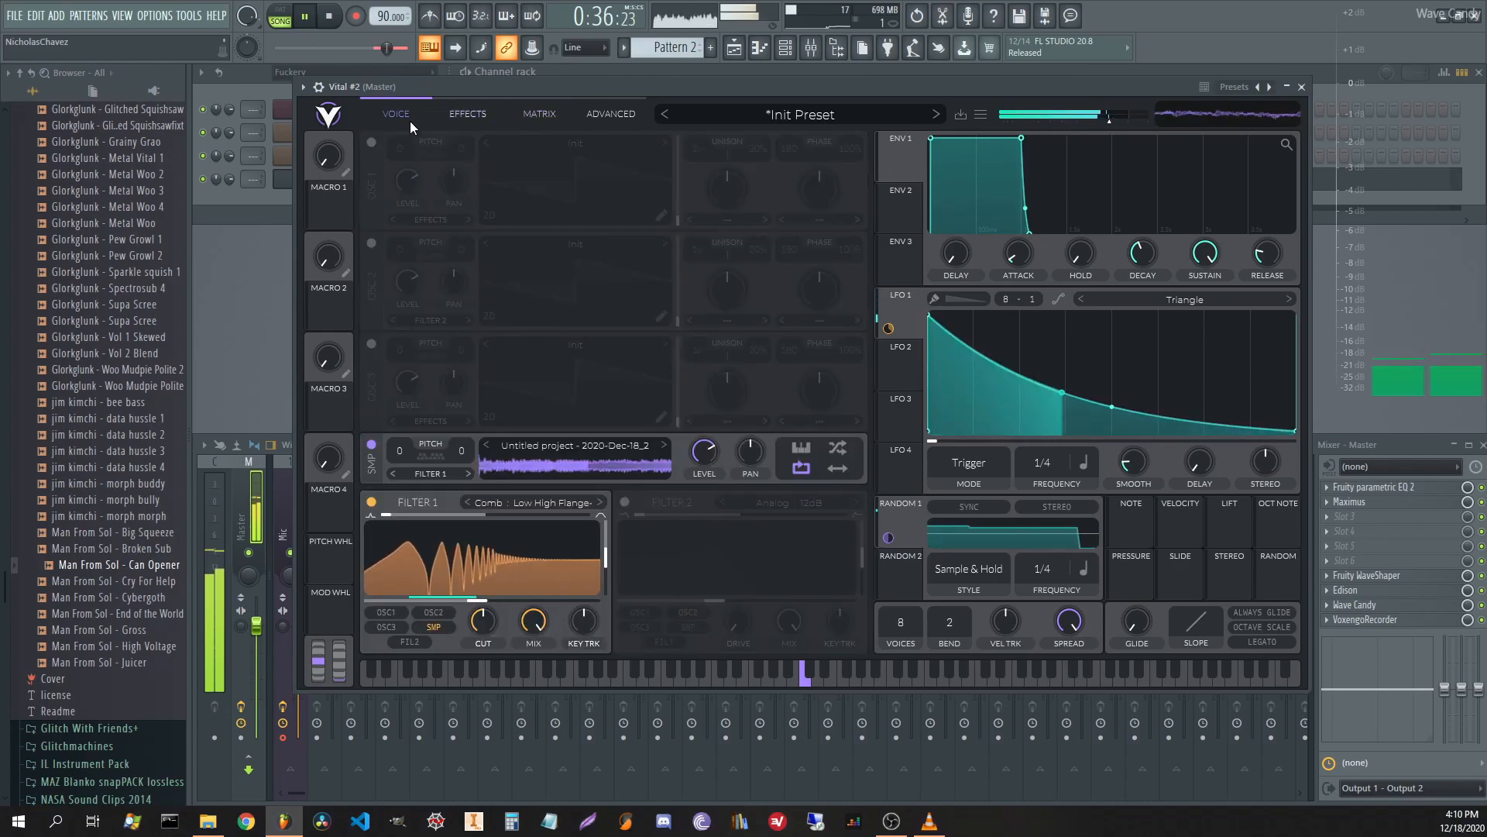
Try LFO 1 at 1/8, return it to 1/4, and raise Filter 1's comb blend to about 0.44.
left_click_drag(1053, 457, 1057, 436)
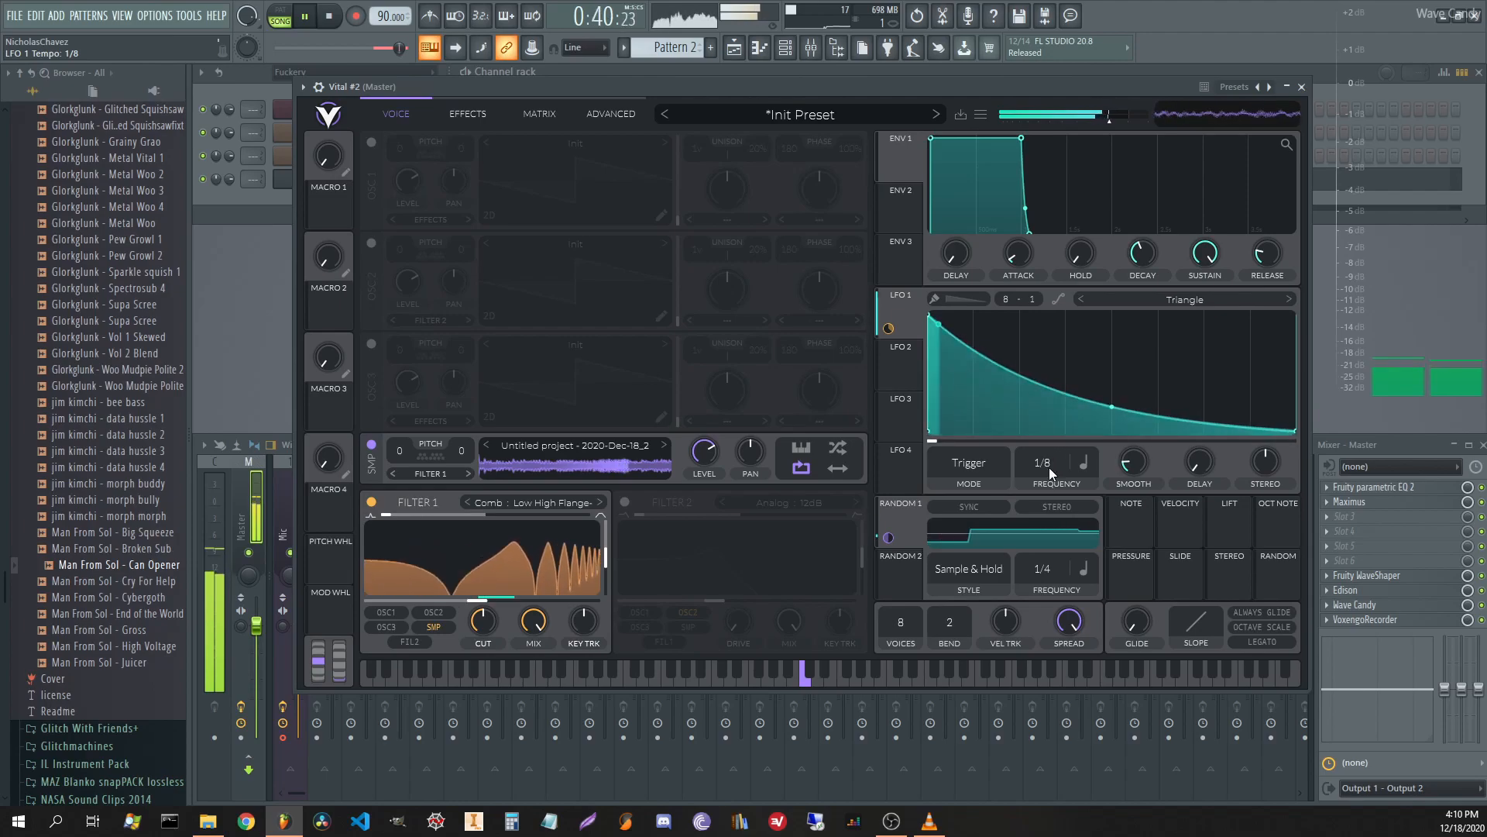
left_click_drag(1049, 467, 1047, 487)
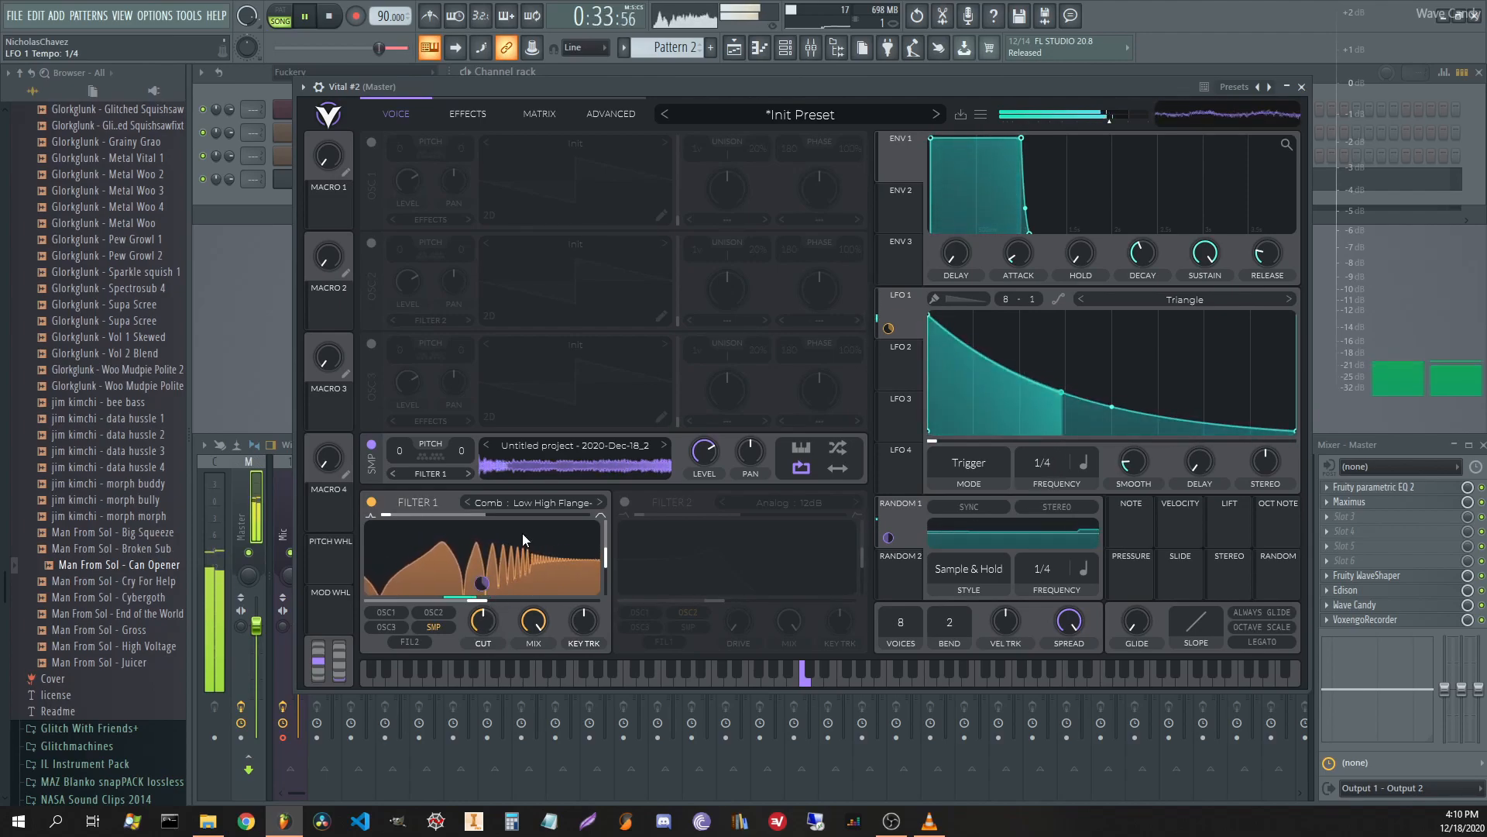
left_click_drag(384, 512, 440, 523)
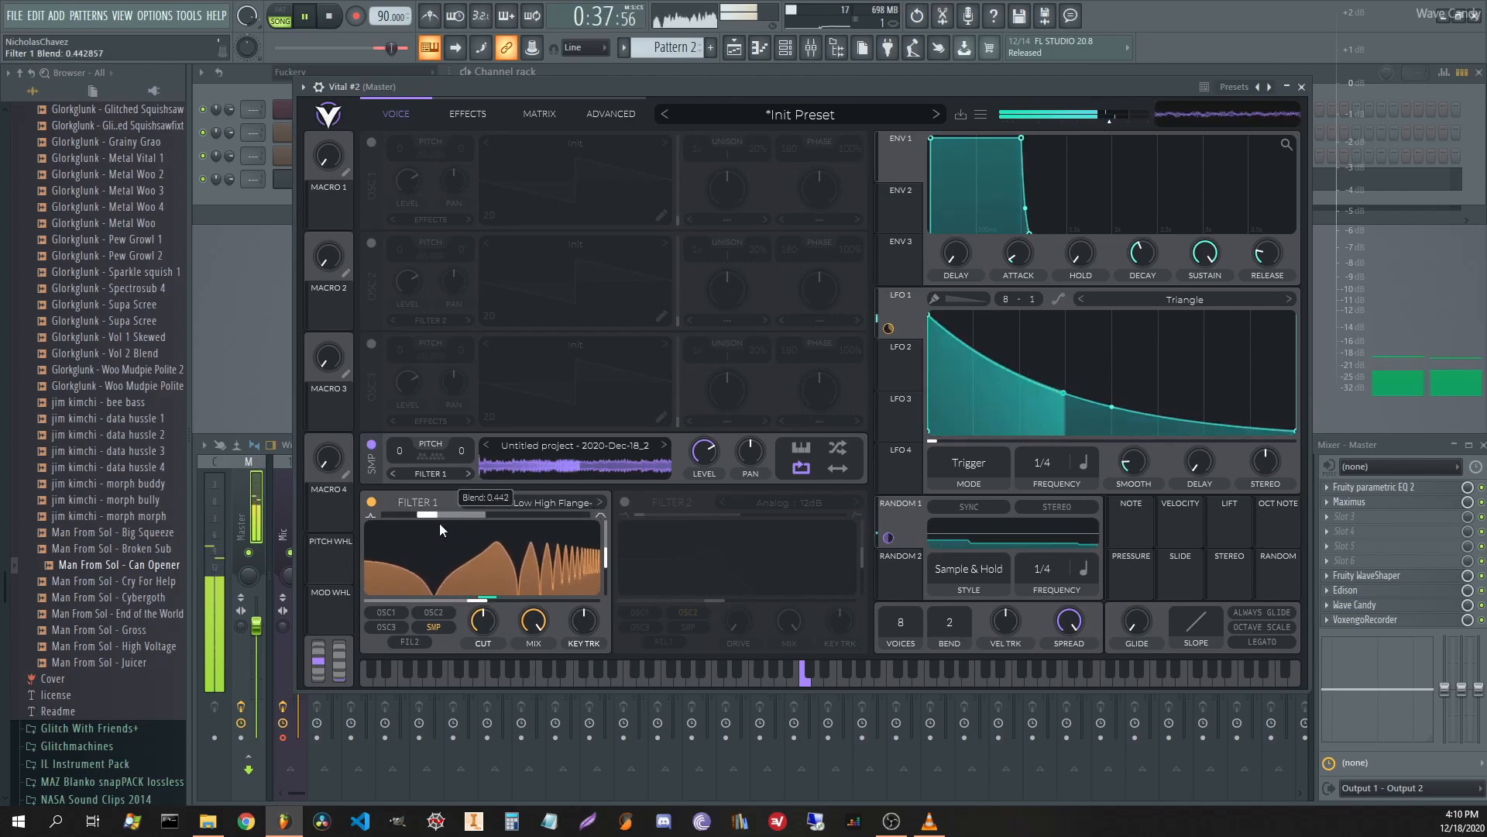
key("space")
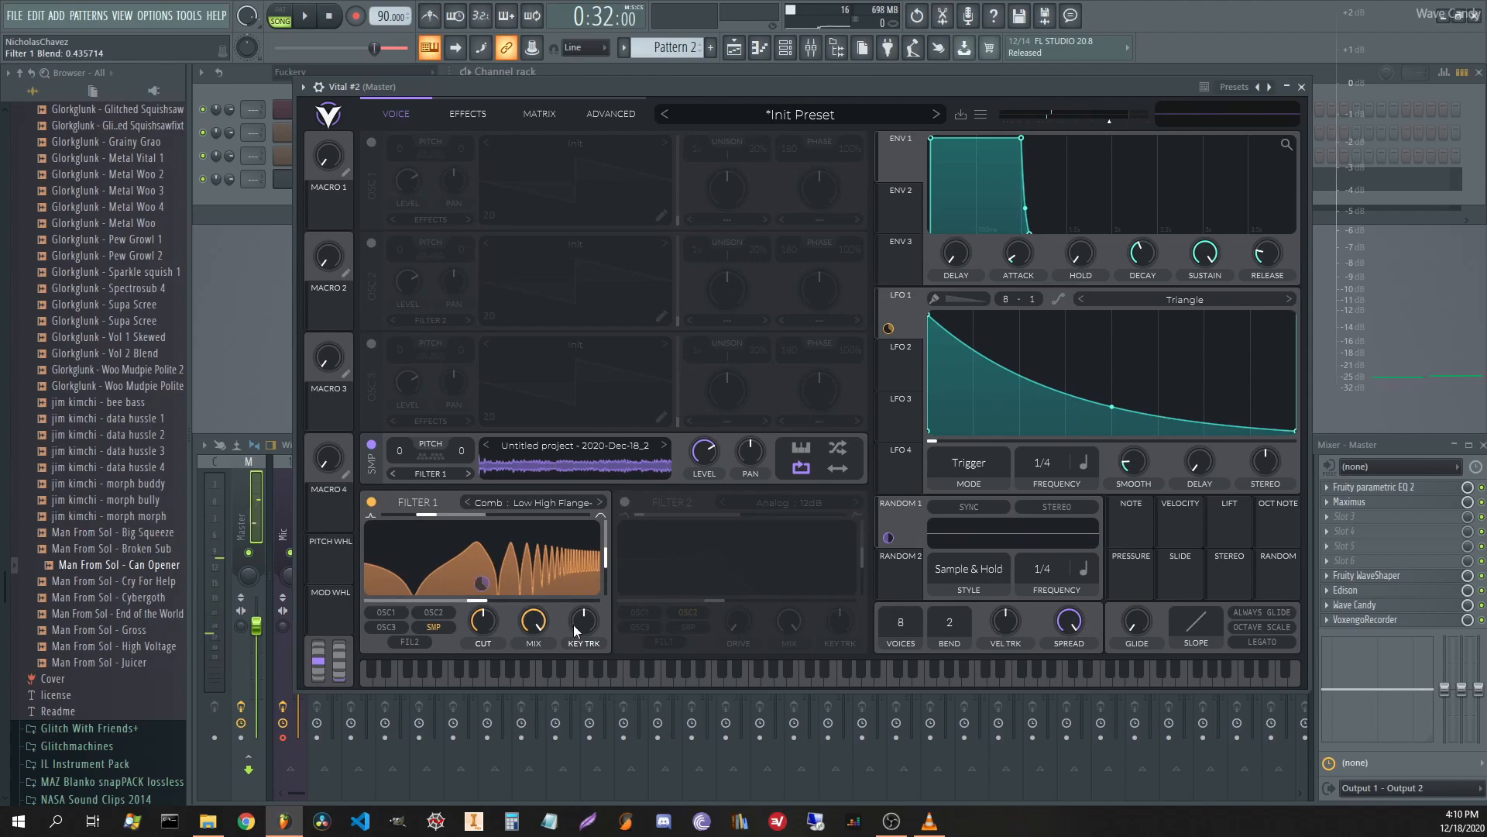
Set Filter 1 to a Band Spread comb and tweak its cutoff, resonance and blend while playing.
left_click(538, 502)
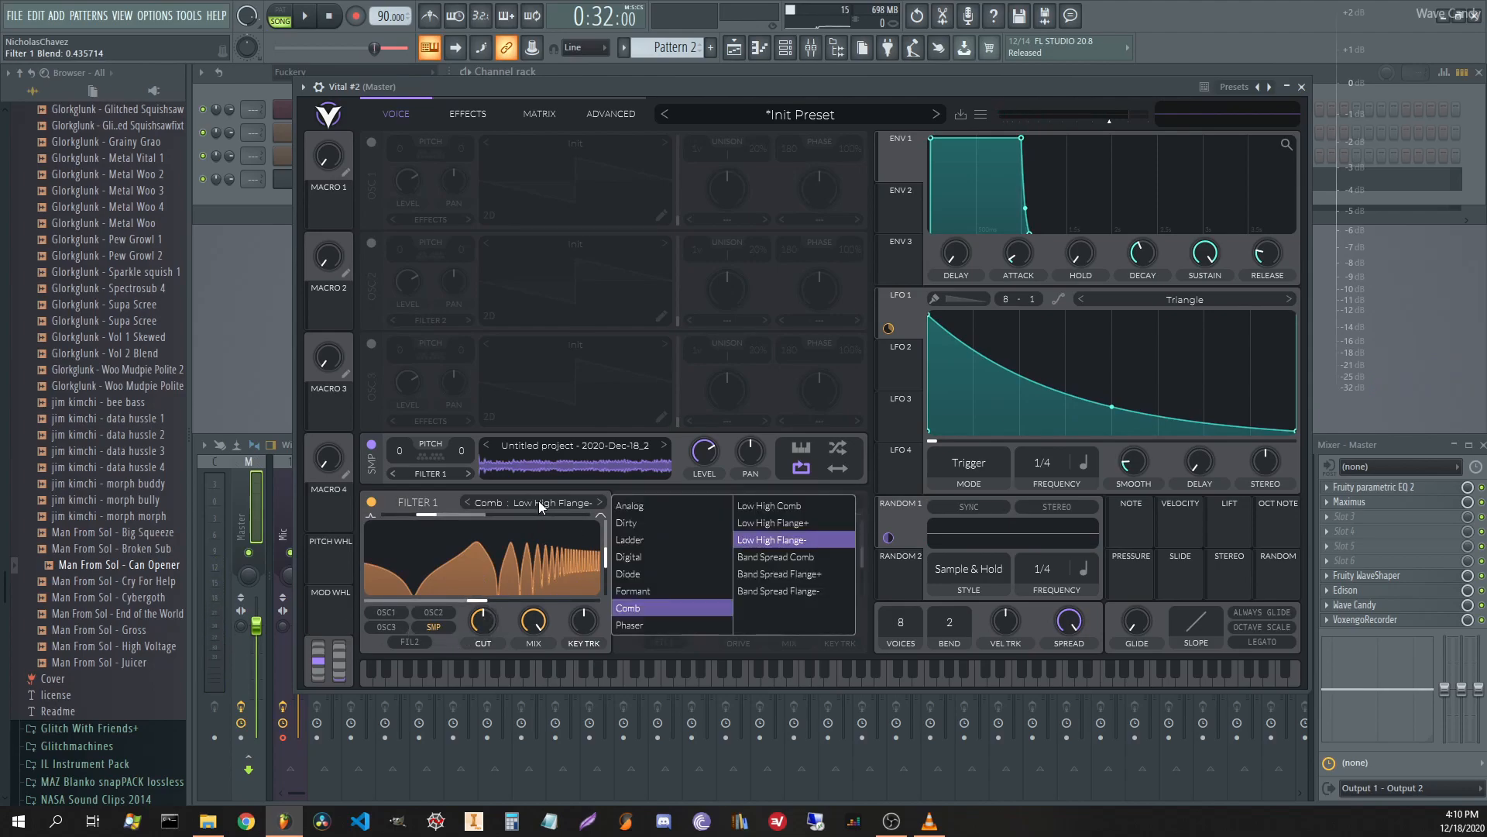
left_click(815, 560)
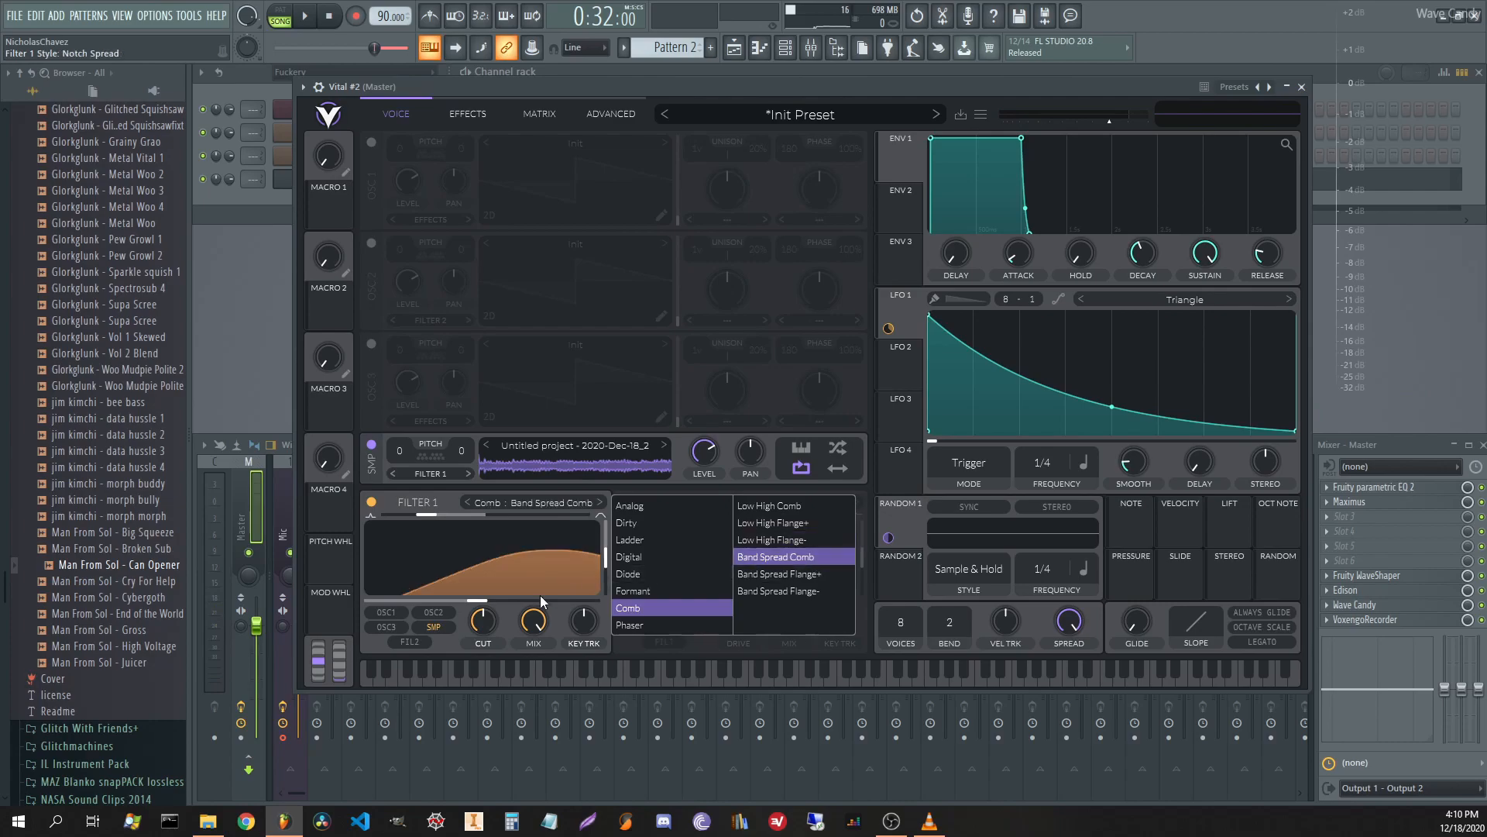
key("space")
left_click_drag(509, 549, 488, 691)
left_click_drag(608, 561, 610, 532)
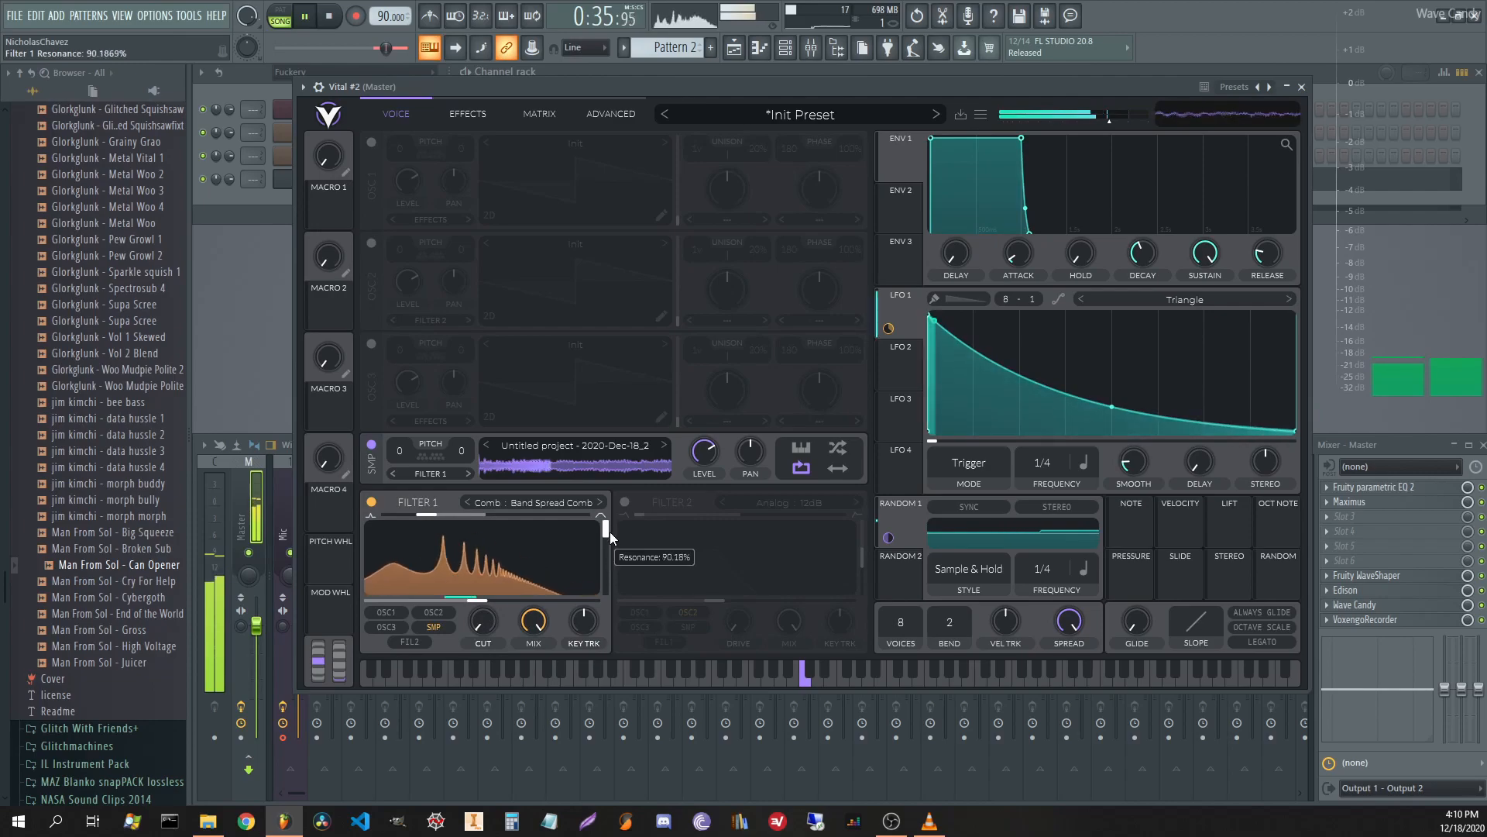
left_click_drag(480, 521, 553, 507)
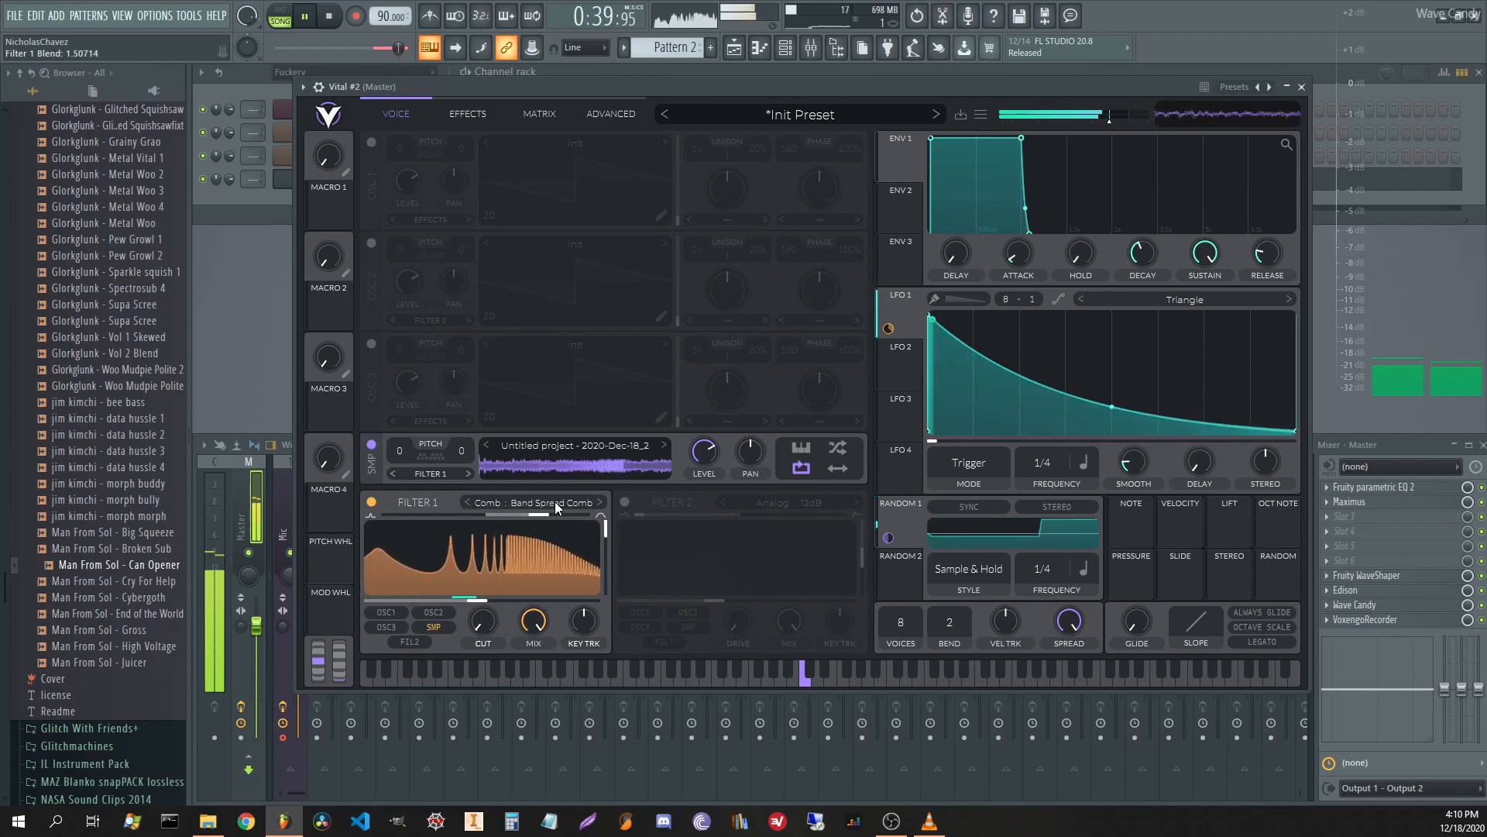
Switch Filter 1 to Band Spread Flange+, raise the cutoff and push resonance to about 89%.
left_click(555, 504)
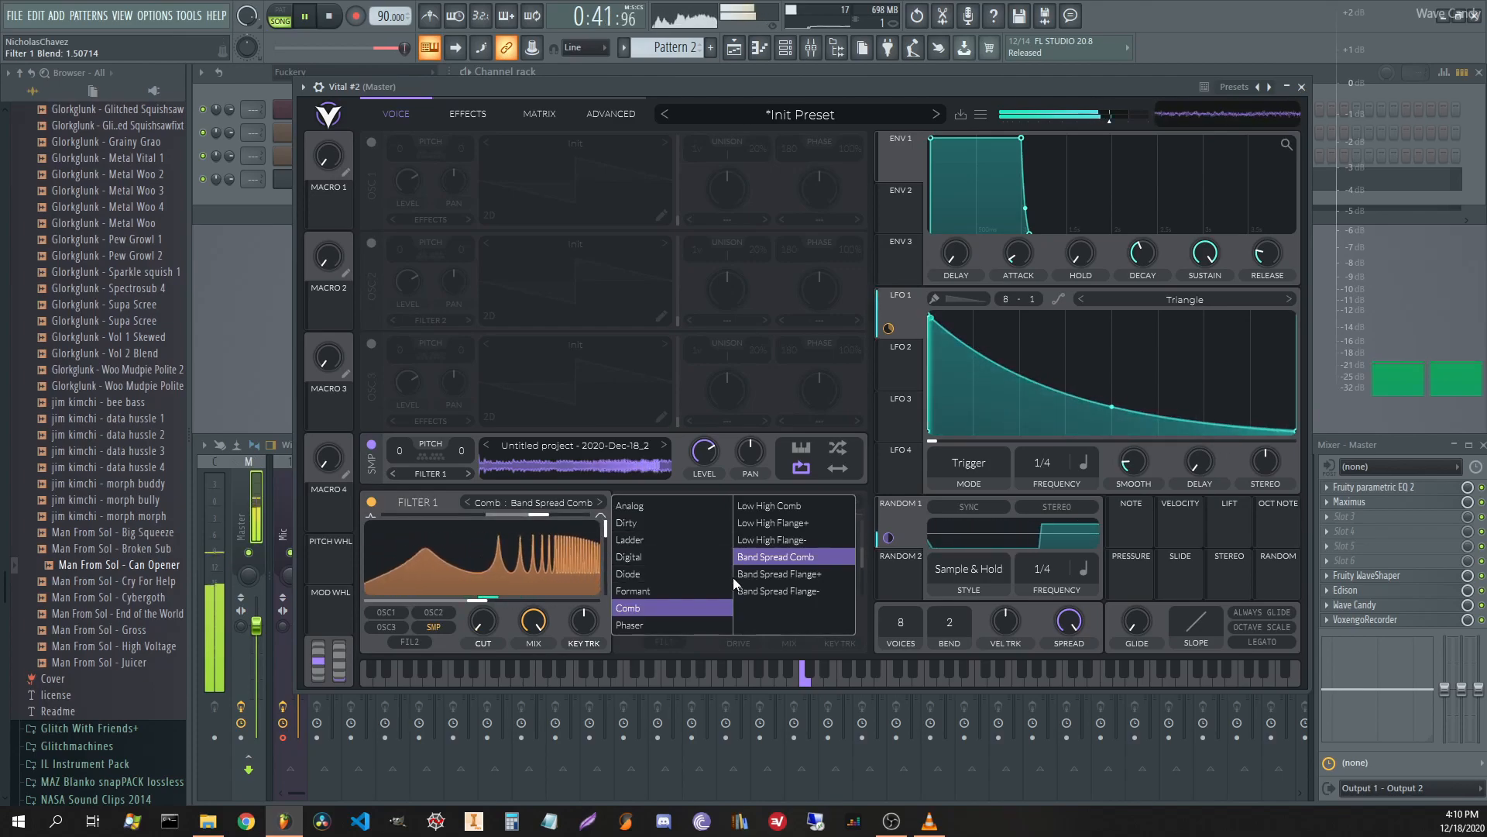
left_click(767, 574)
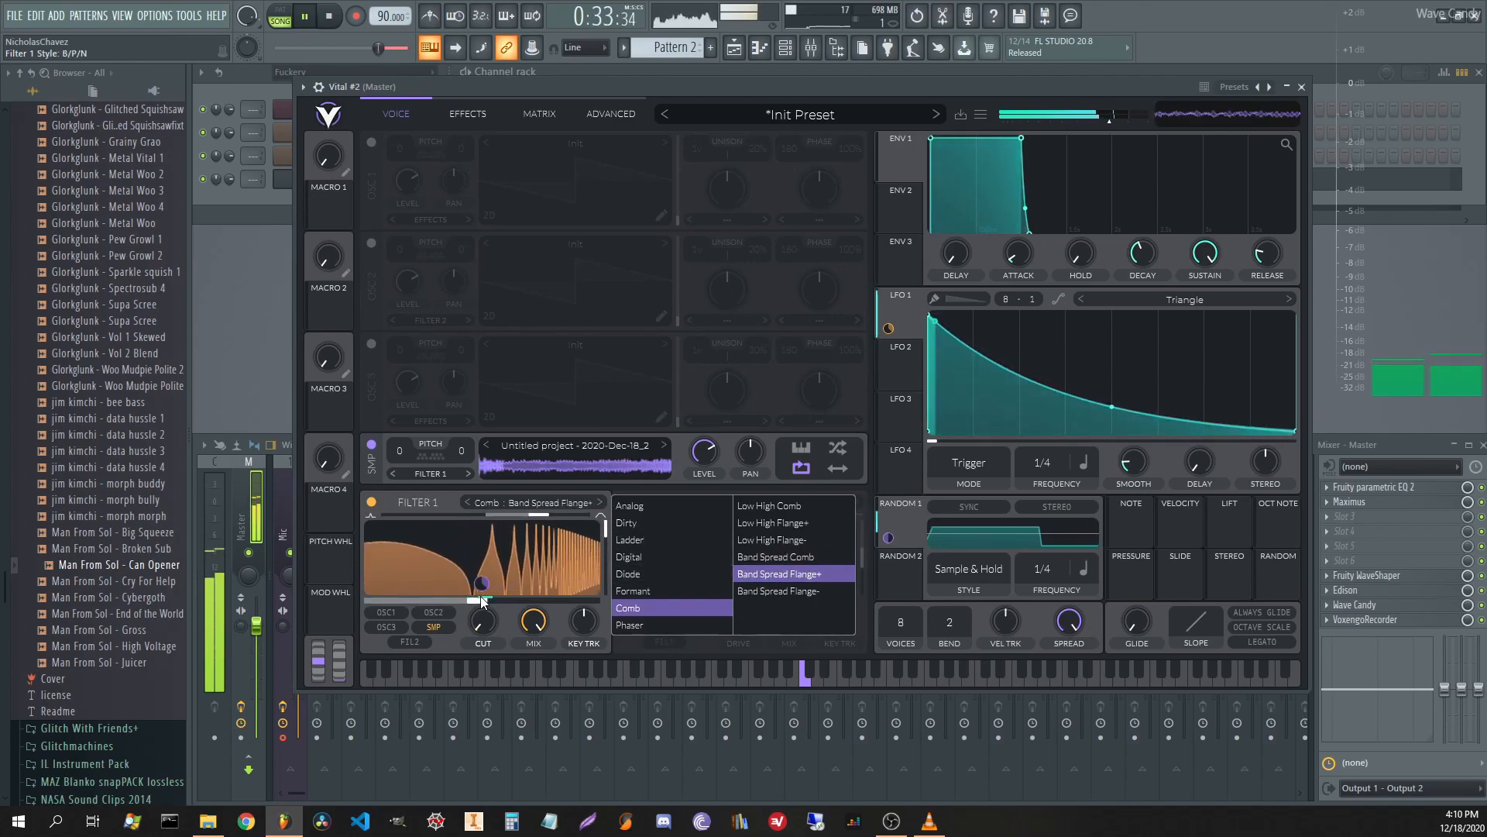
left_click_drag(606, 529, 606, 573)
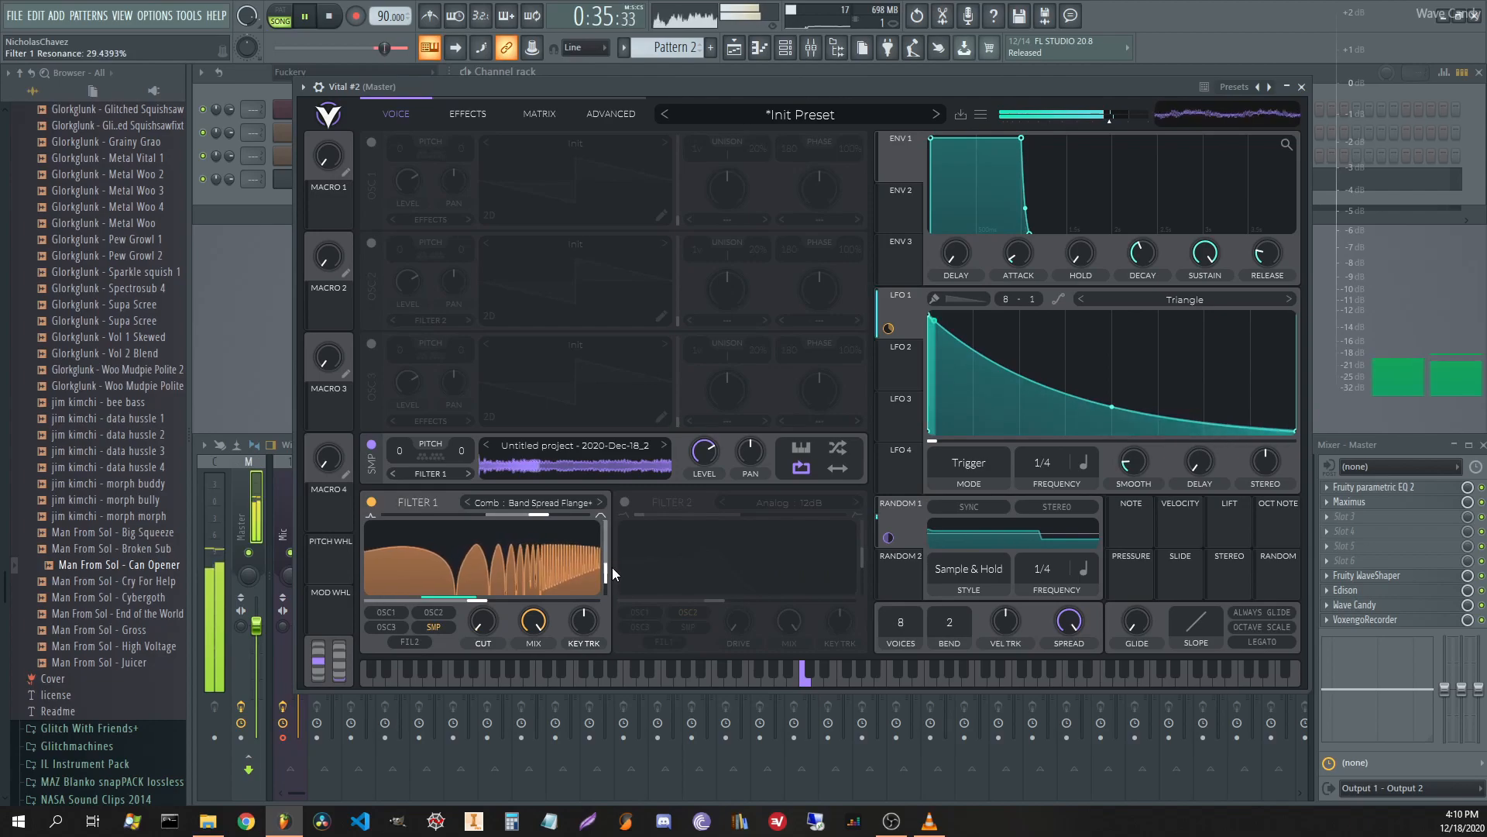
left_click_drag(490, 622, 472, 524)
left_click_drag(598, 573, 612, 542)
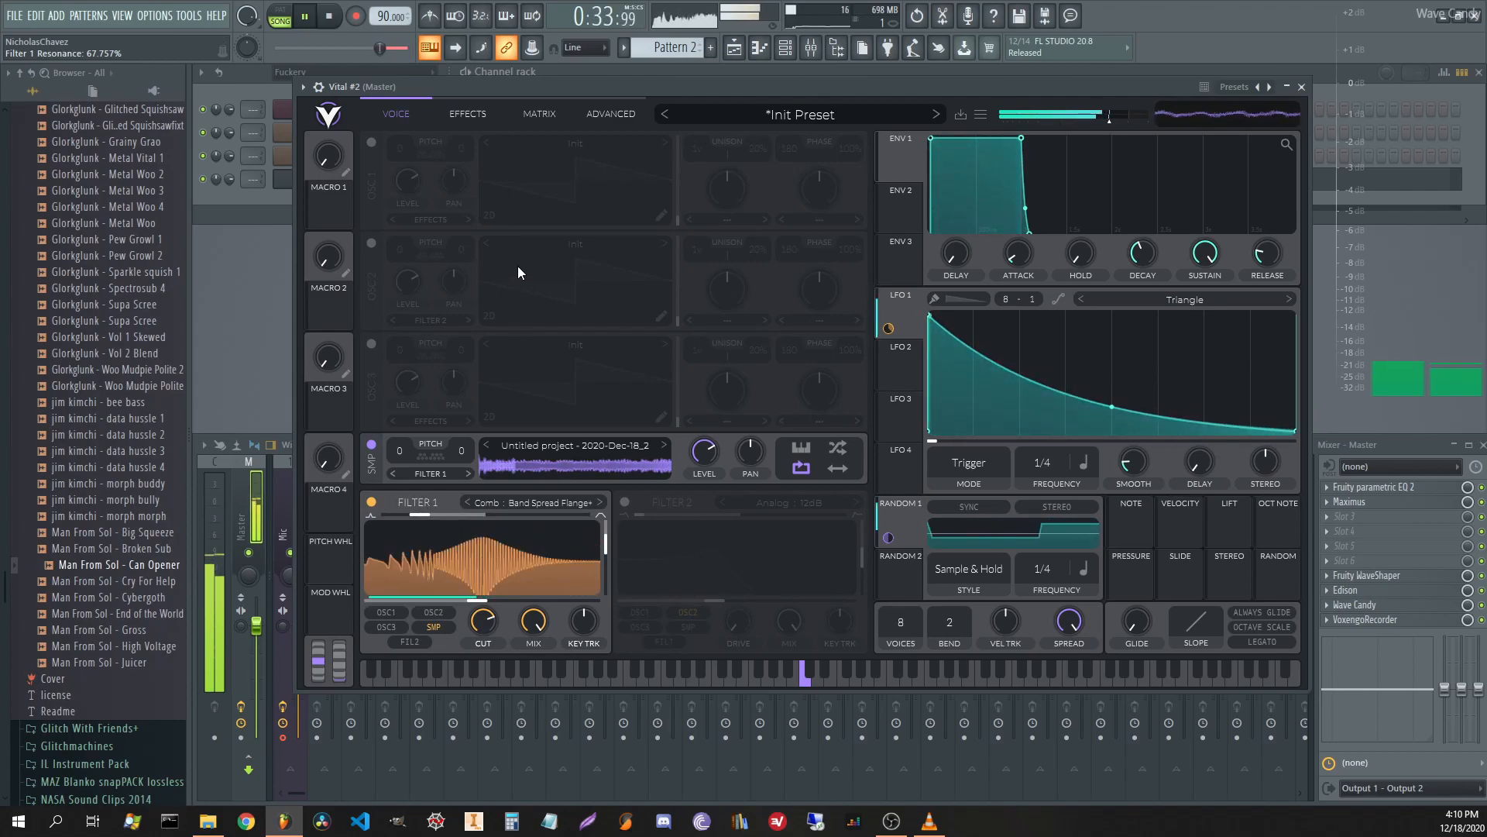
Route LFO 1 to the SMP PITCH knob and reduce its modulation amount to about 0.05.
key("space")
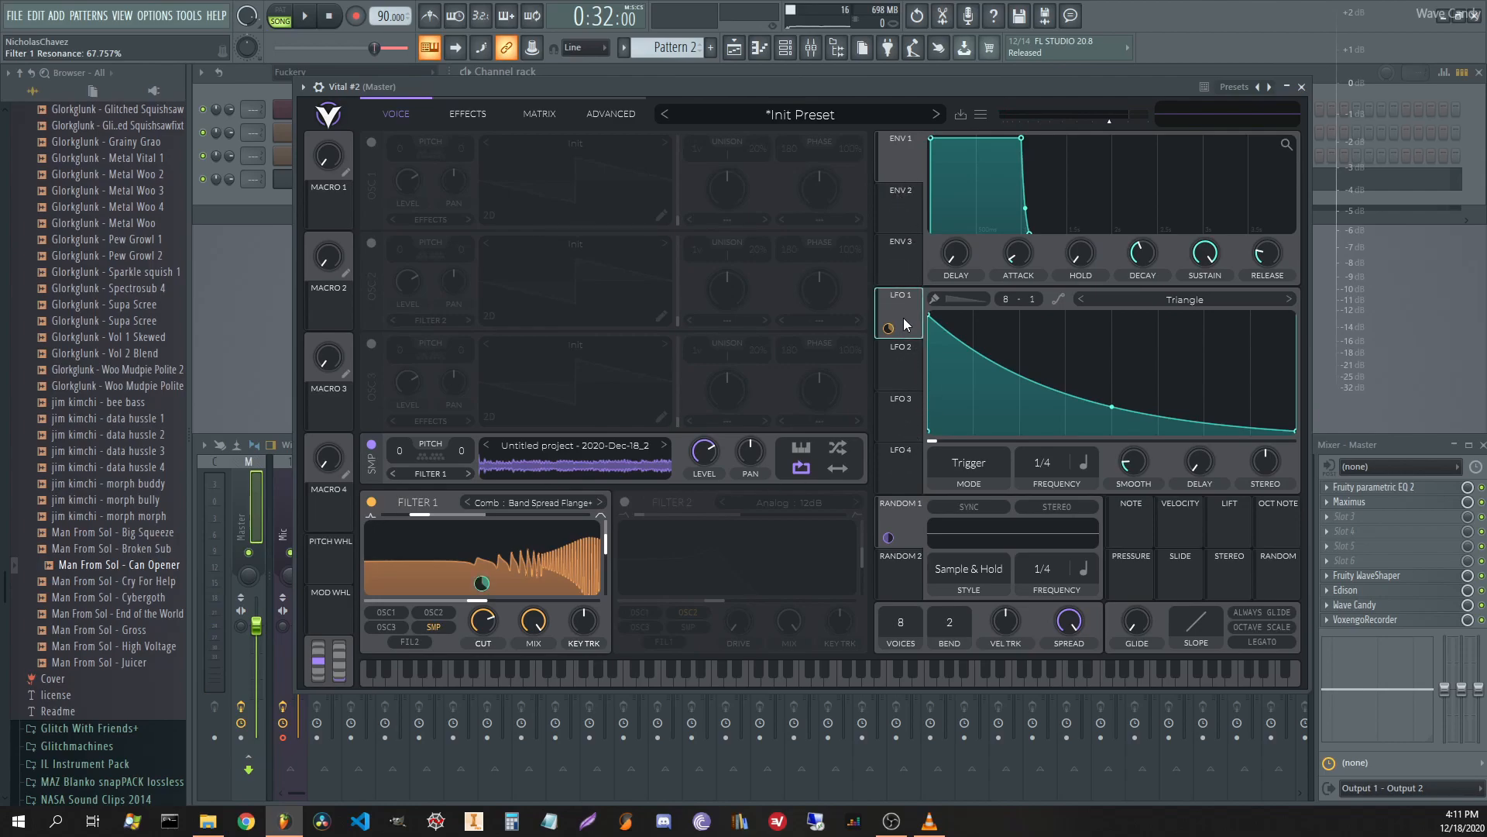
left_click_drag(889, 327, 399, 470)
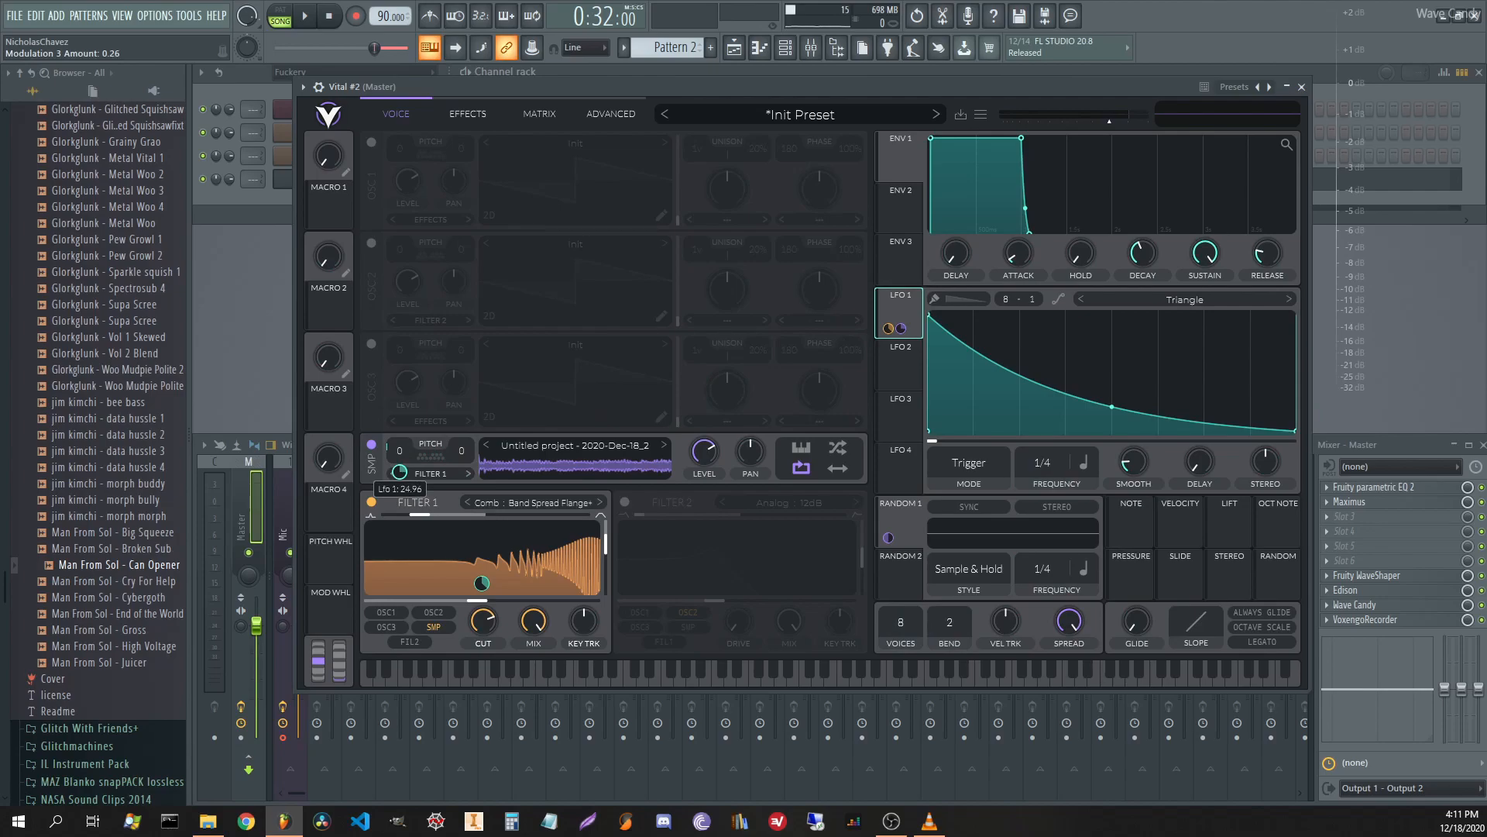
key("space")
left_click_drag(399, 471, 399, 483)
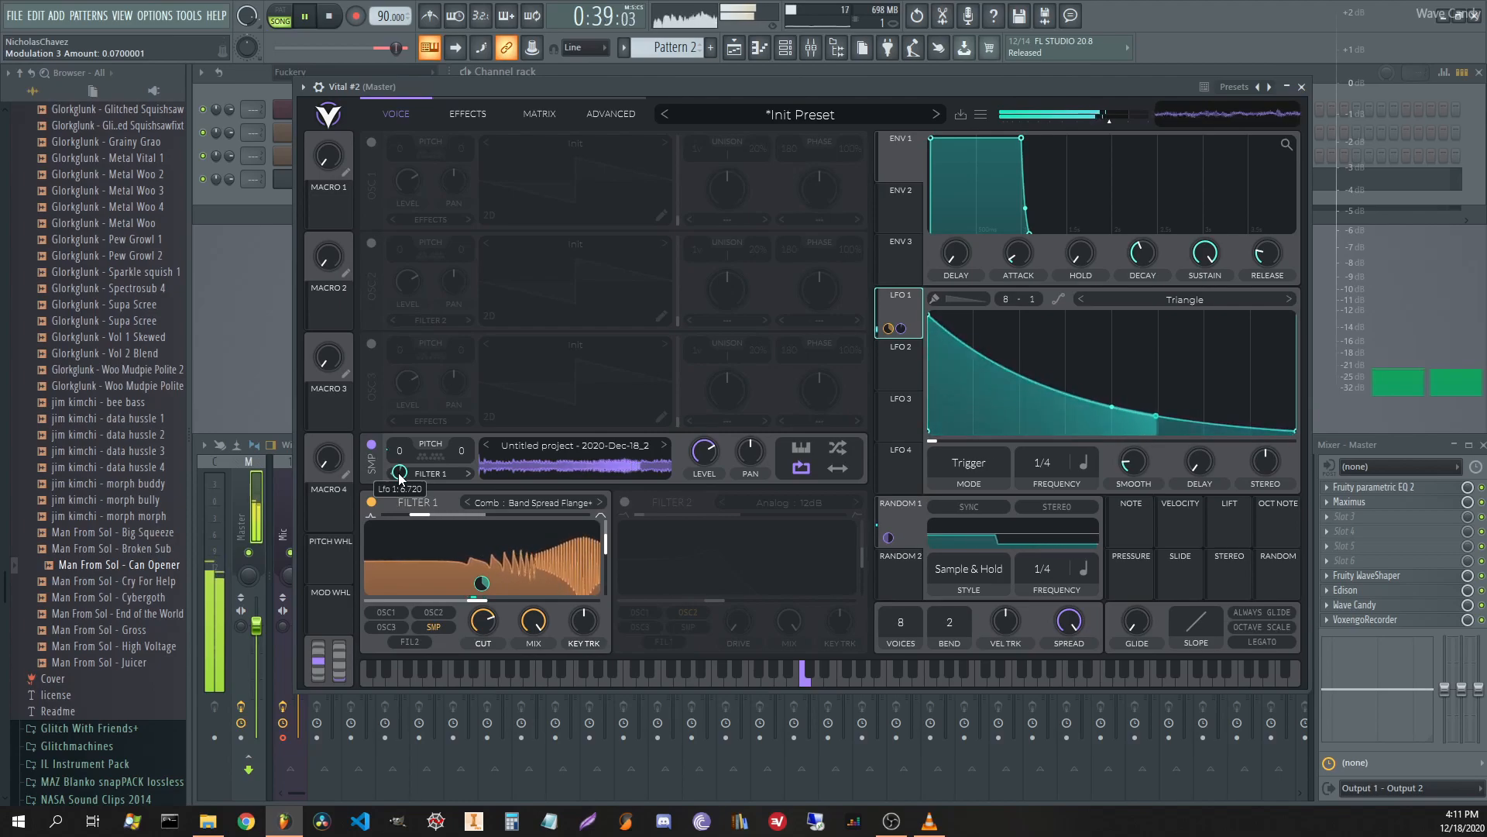
left_click_drag(399, 474, 399, 476)
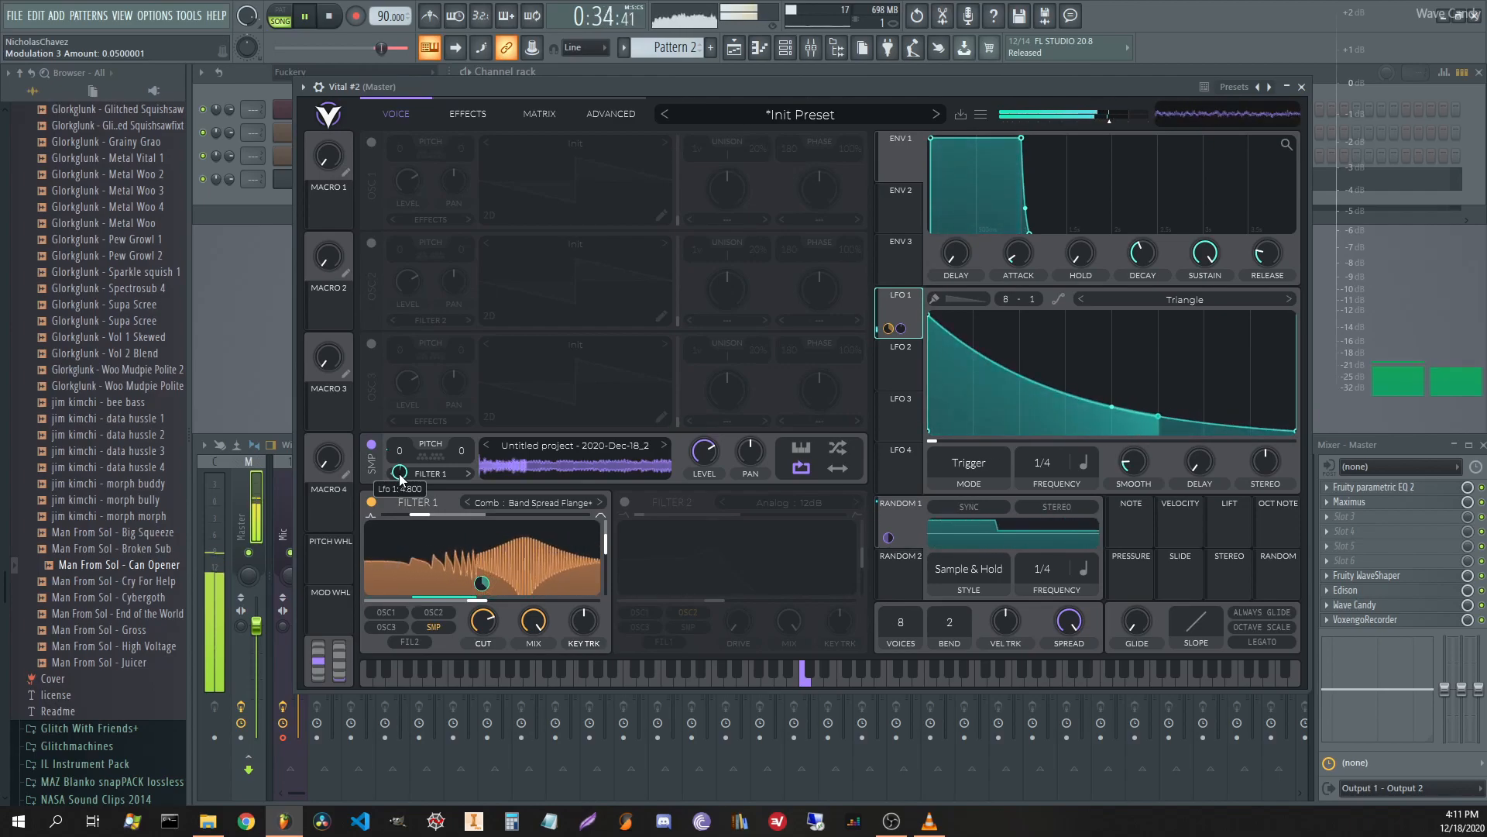
key("space")
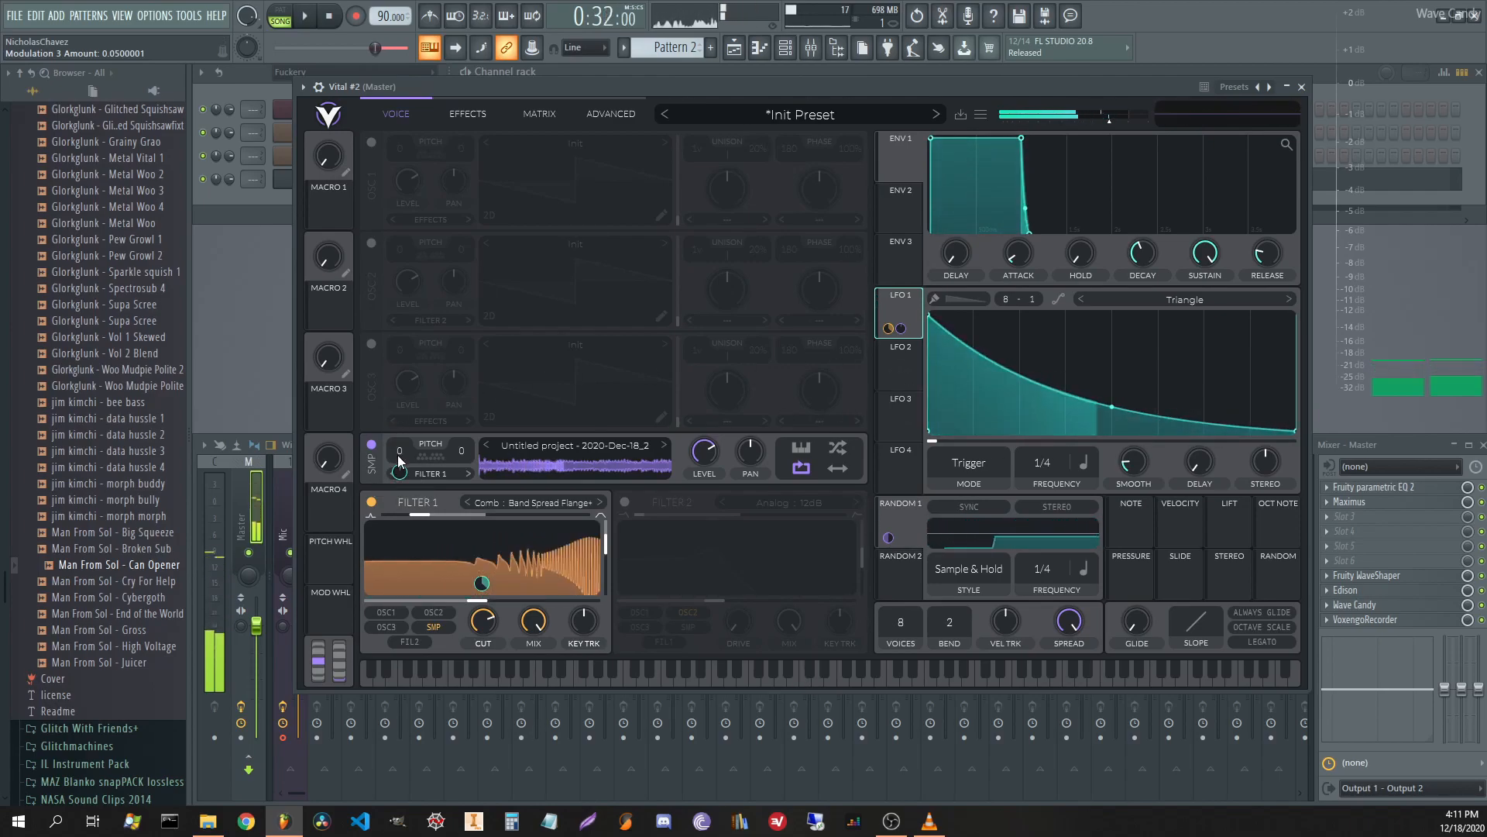
right_click(399, 458)
Disconnect LFO 1 from sample pitch and reshape LFO 2 into a steep exponential decay.
left_click(440, 532)
left_click(911, 372)
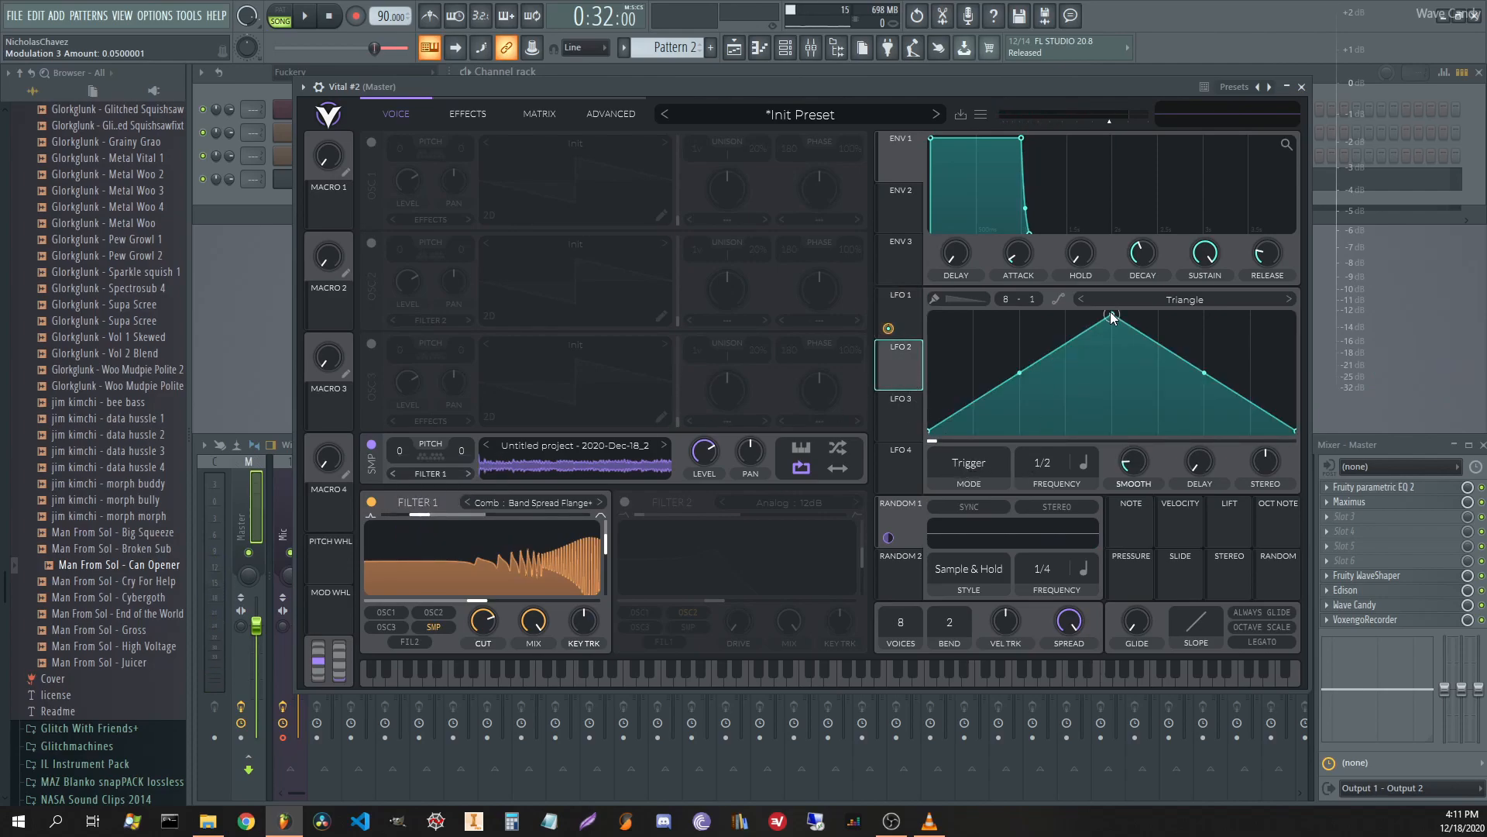
left_click_drag(1112, 317, 928, 314)
left_click_drag(1112, 373, 1078, 493)
scroll(1044, 461, "up", 1)
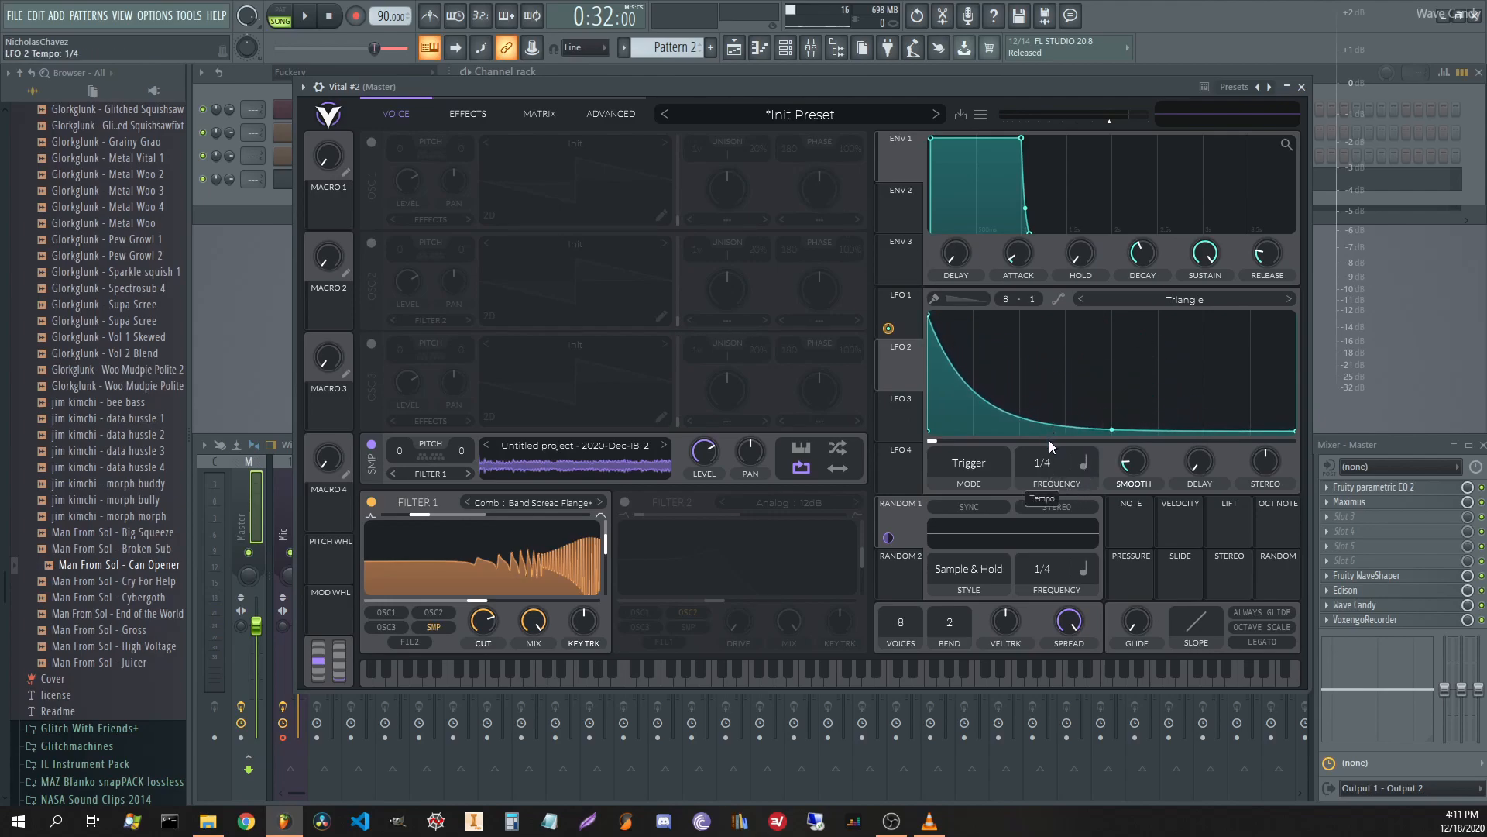
left_click_drag(1108, 474, 1079, 610)
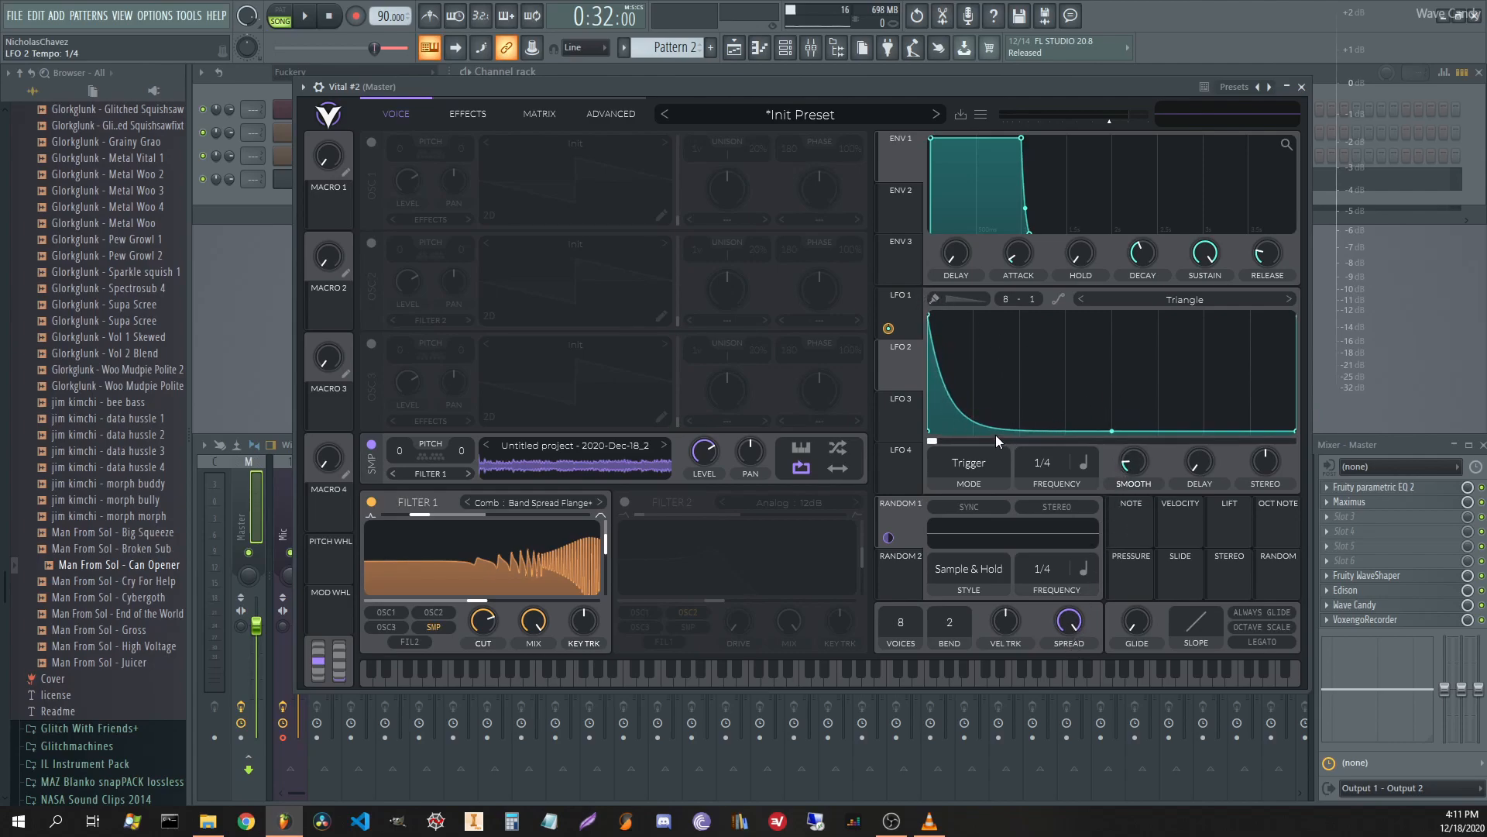
Route LFO 2 to SMP PITCH at a 1/2 rate with an amount of about 0.09.
left_click_drag(899, 365, 399, 472)
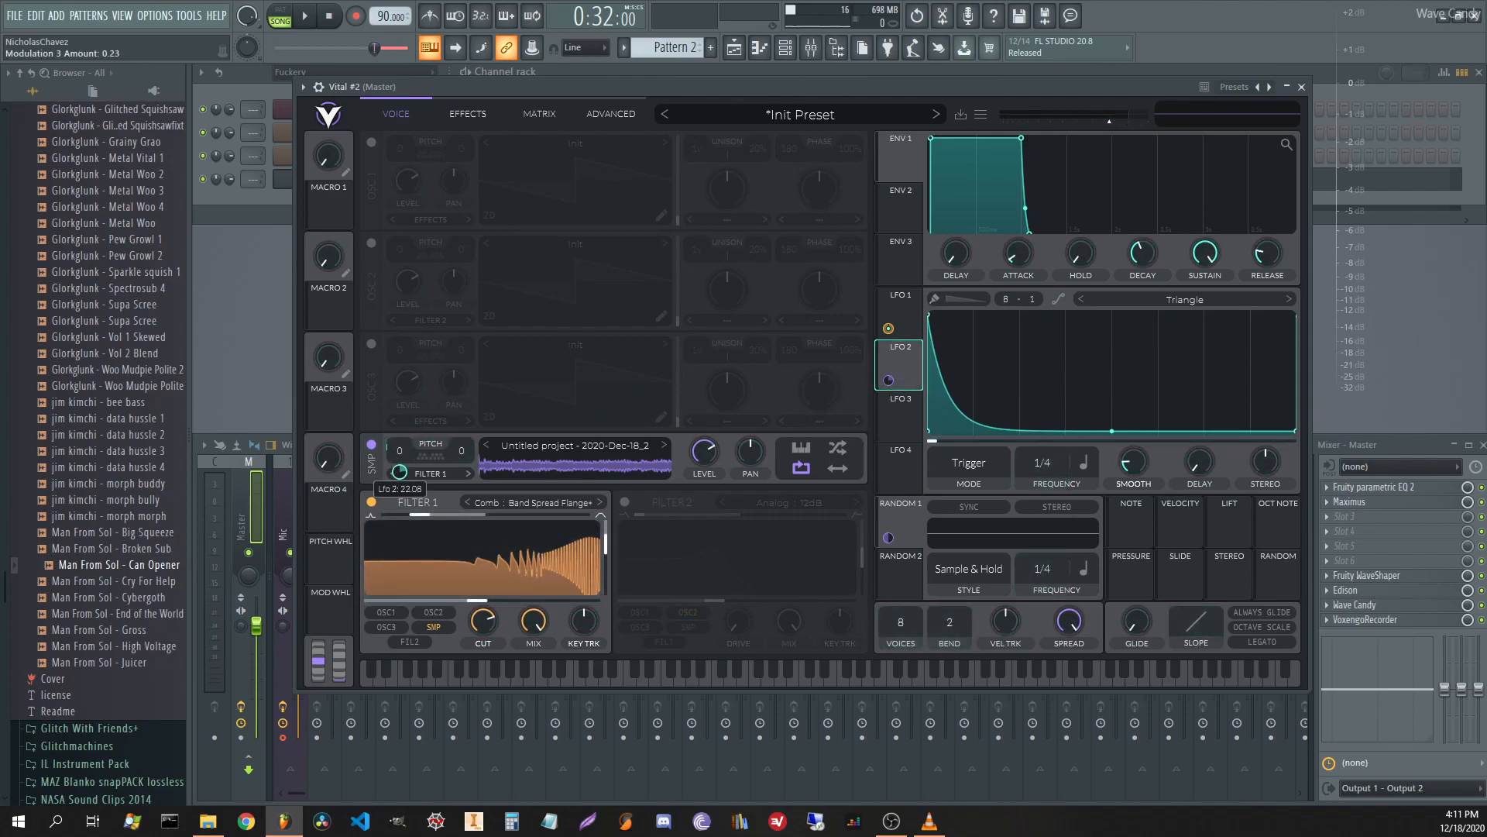
key("space")
mouse_move(399, 472)
left_mouse_down()
mouse_move(398, 458)
mouse_move(399, 470)
left_mouse_up()
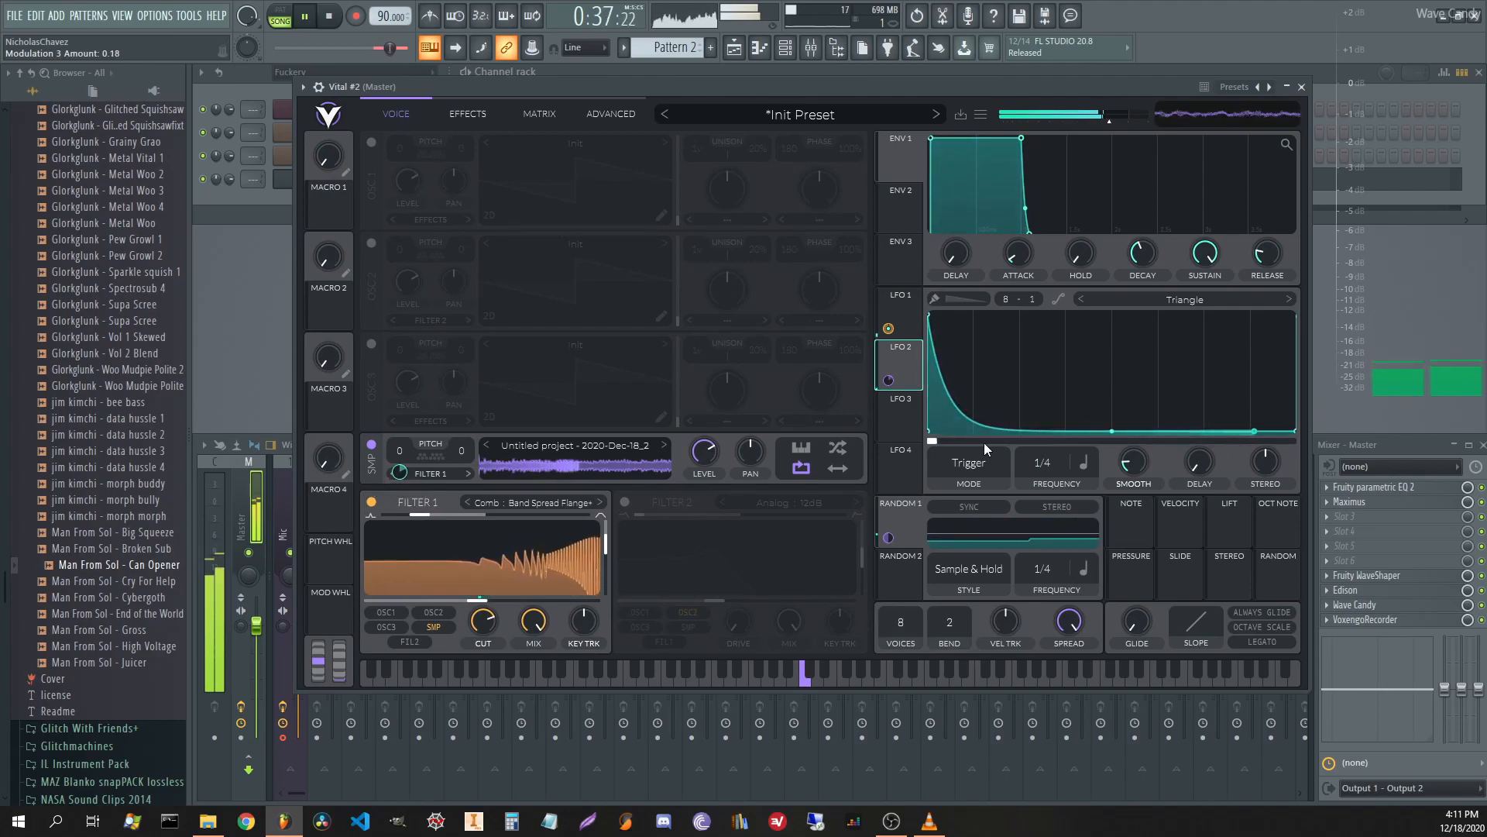
left_click_drag(1038, 463, 1036, 494)
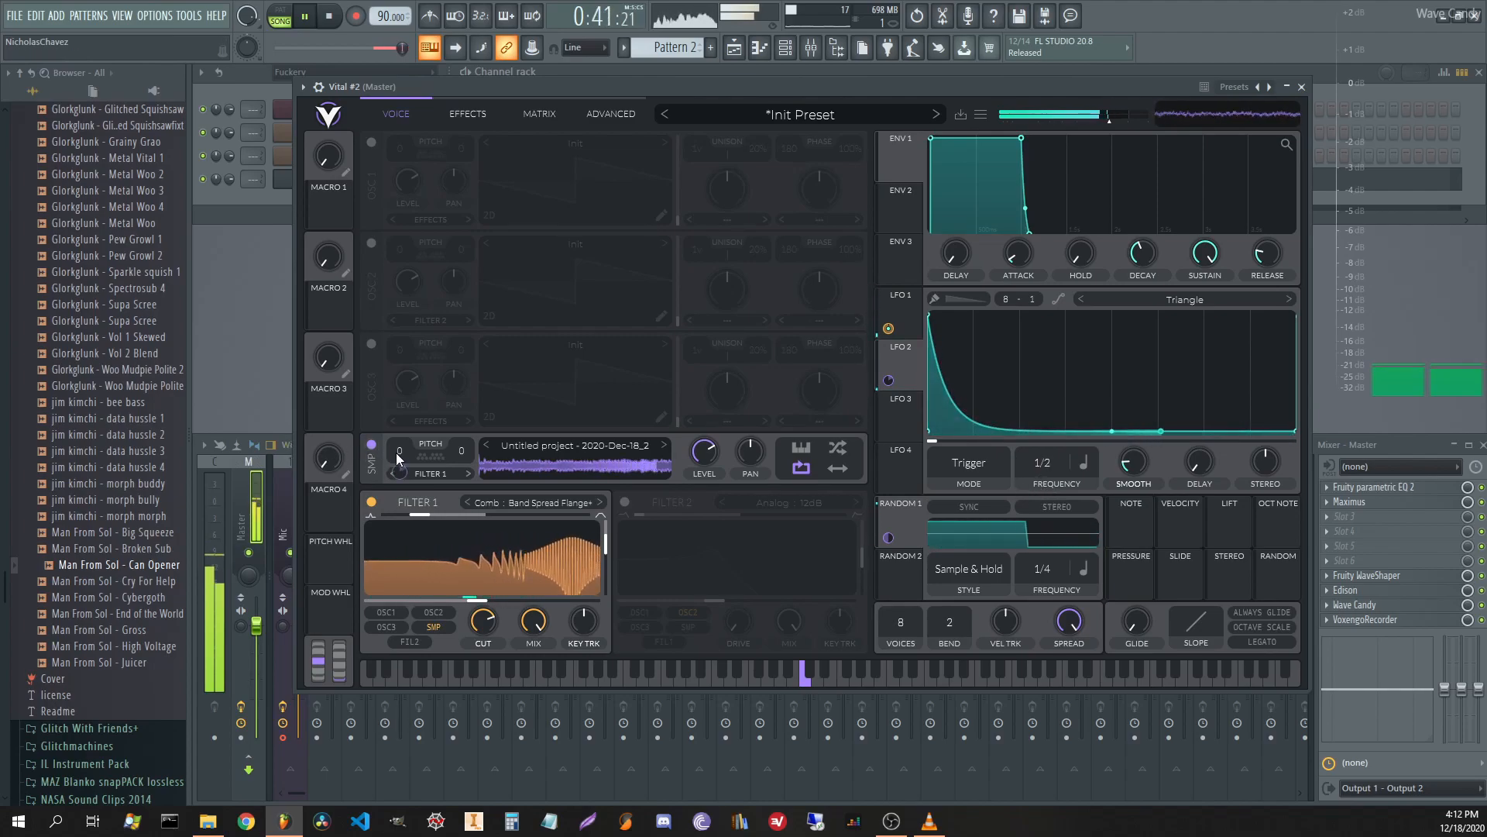
left_click_drag(402, 463, 402, 480)
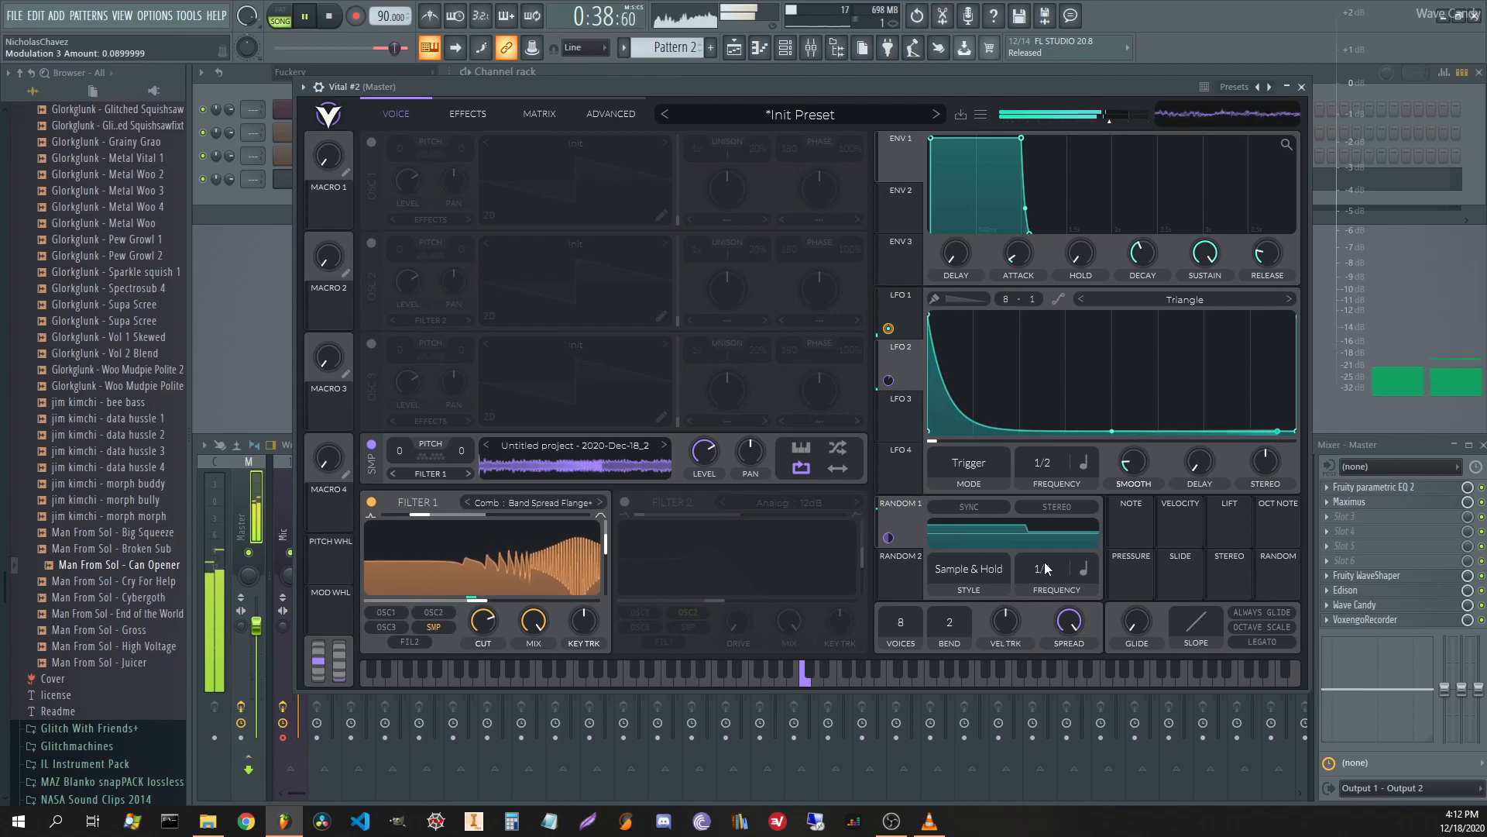
key("space")
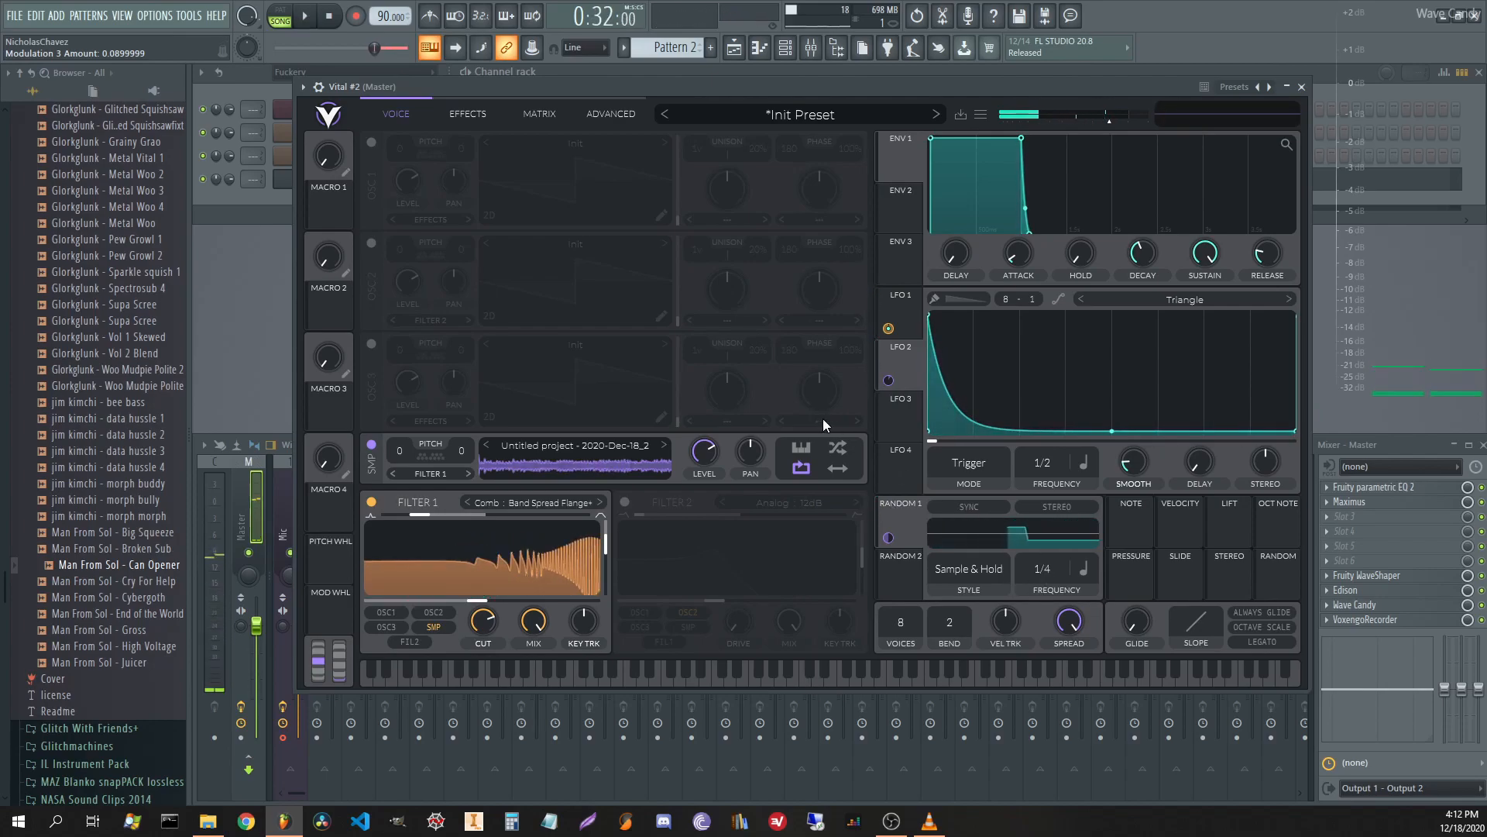
Enable the Delay effect below Distortion, in seconds mode with a 0.001 s time.
left_click(462, 115)
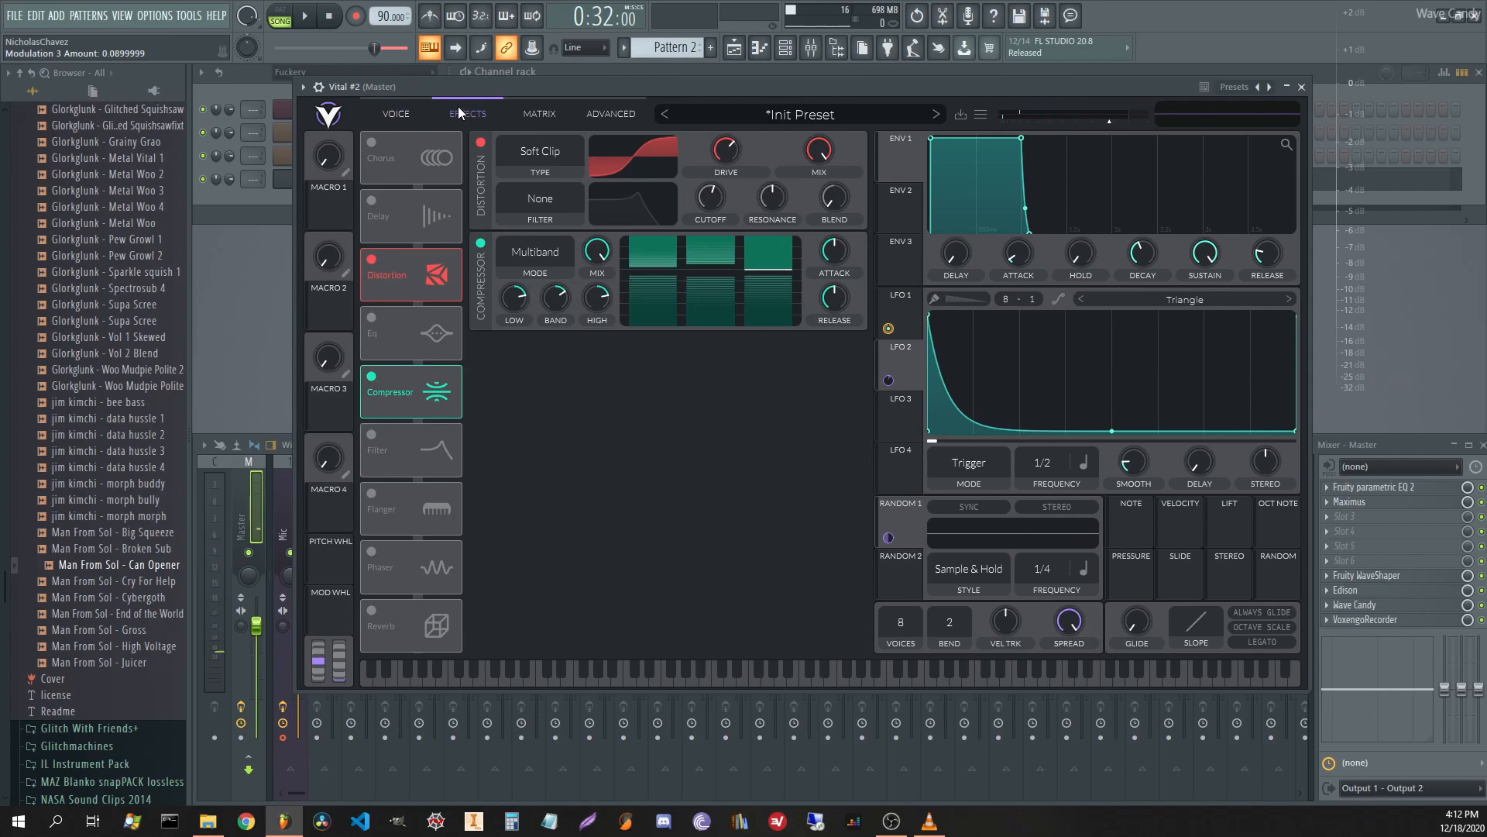
left_click(375, 199)
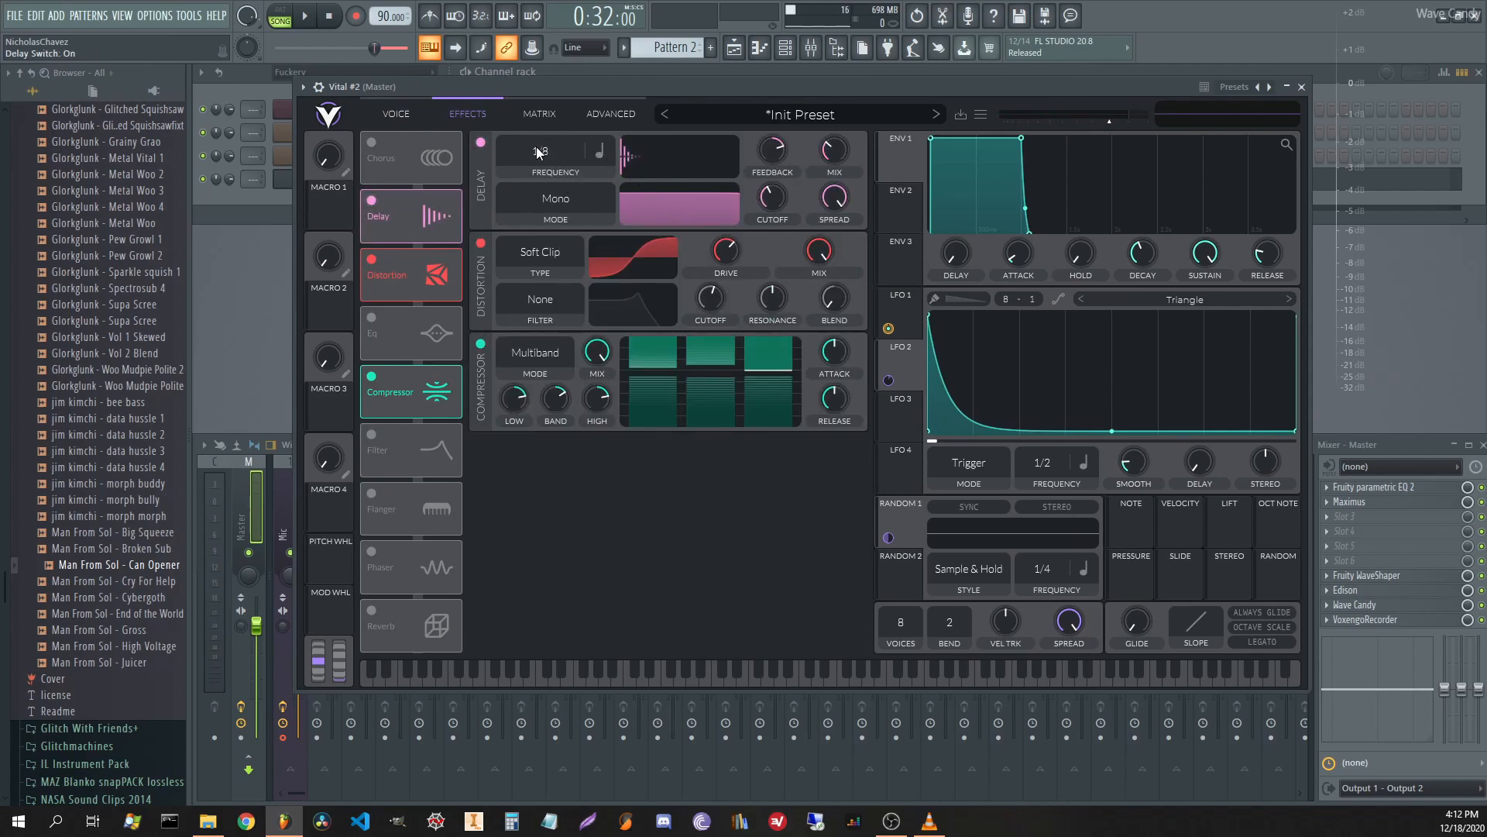
left_click_drag(443, 193, 391, 212)
left_click(599, 151)
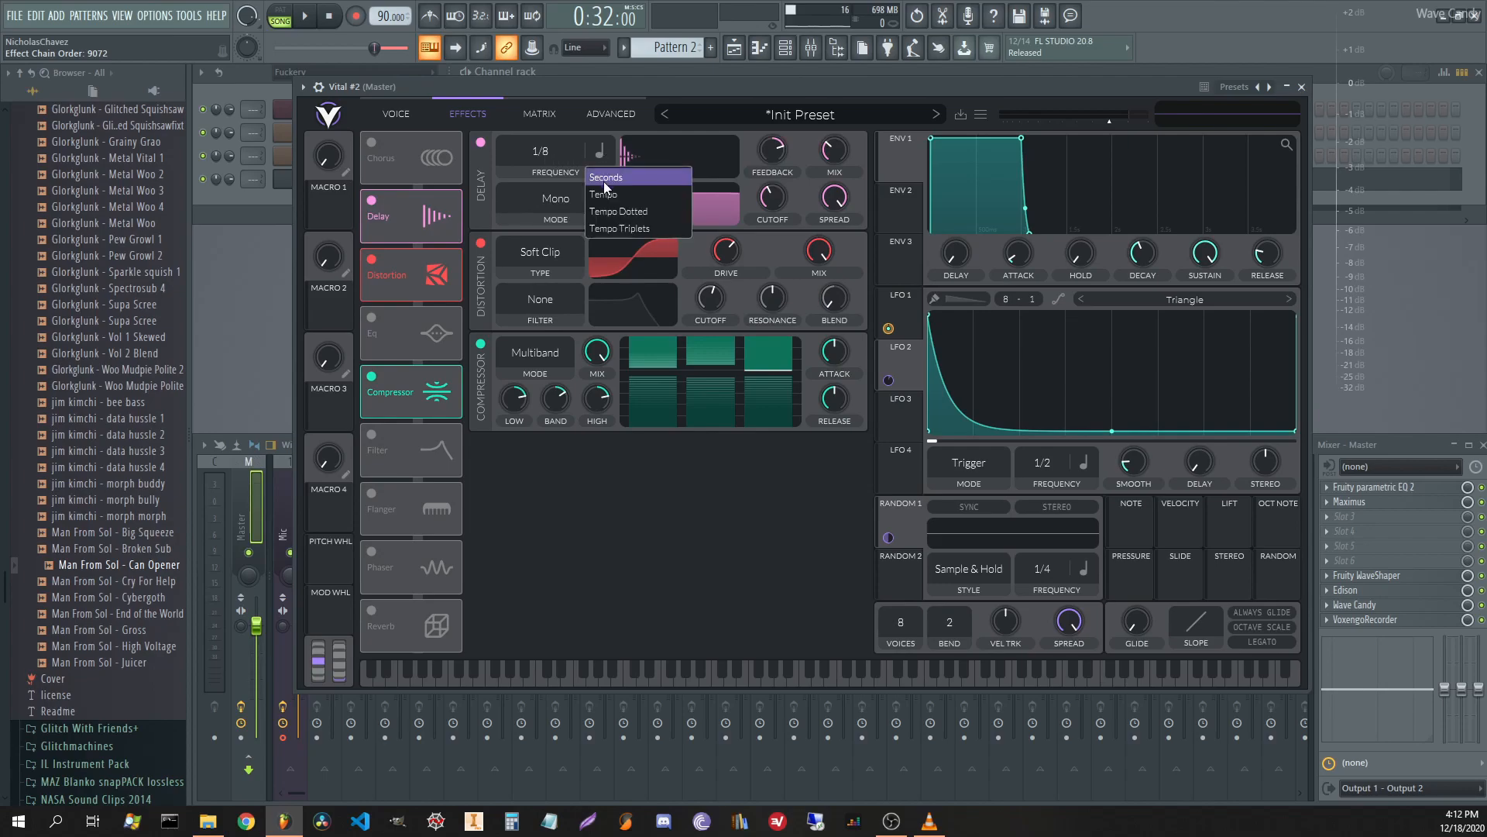
left_click(624, 178)
left_click_drag(537, 147, 546, 40)
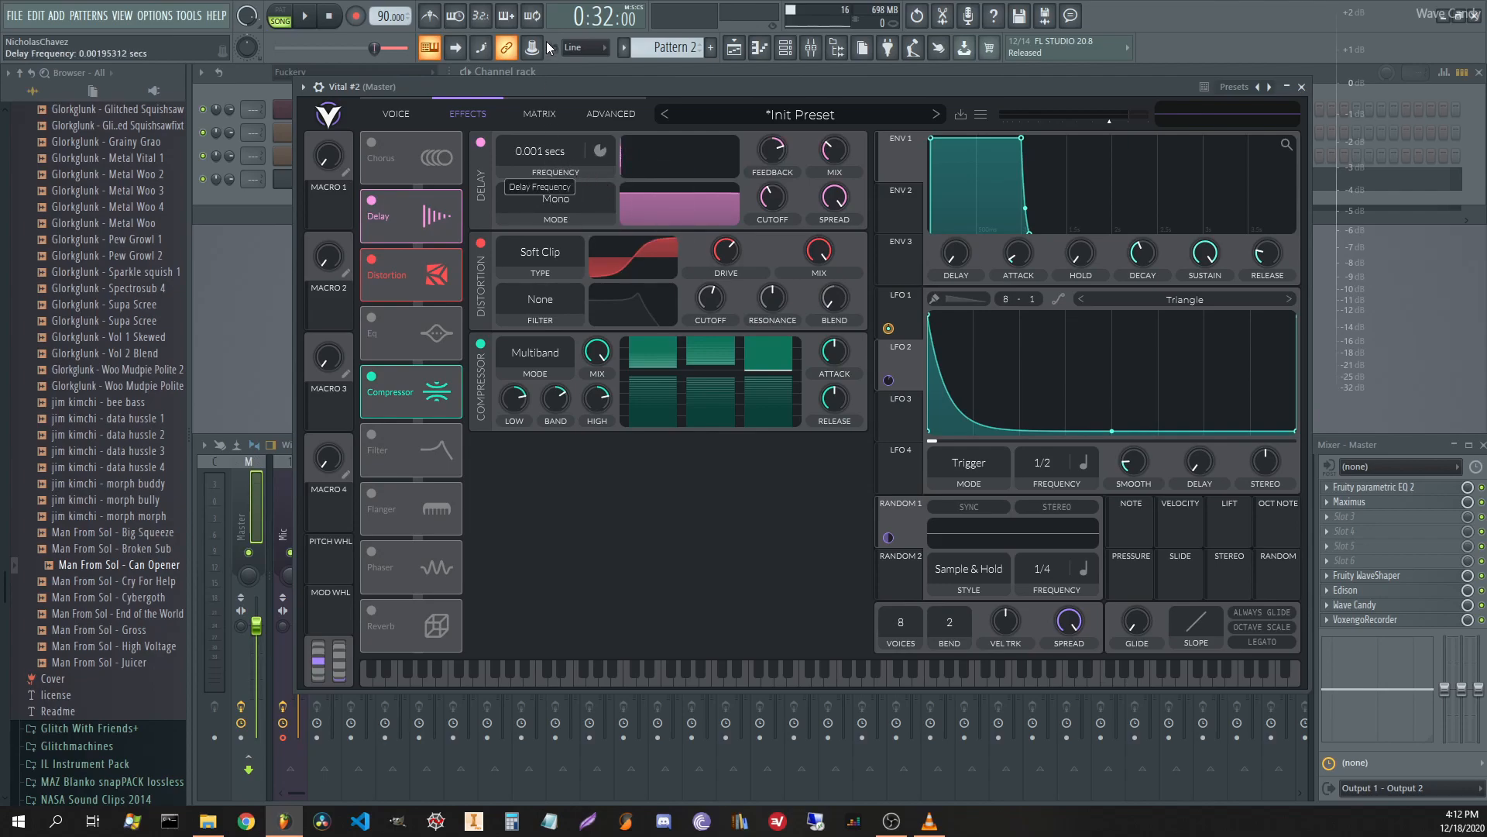
Assign Macro 1 and Random 2 to modulate the delay time.
left_click_drag(330, 203, 552, 151)
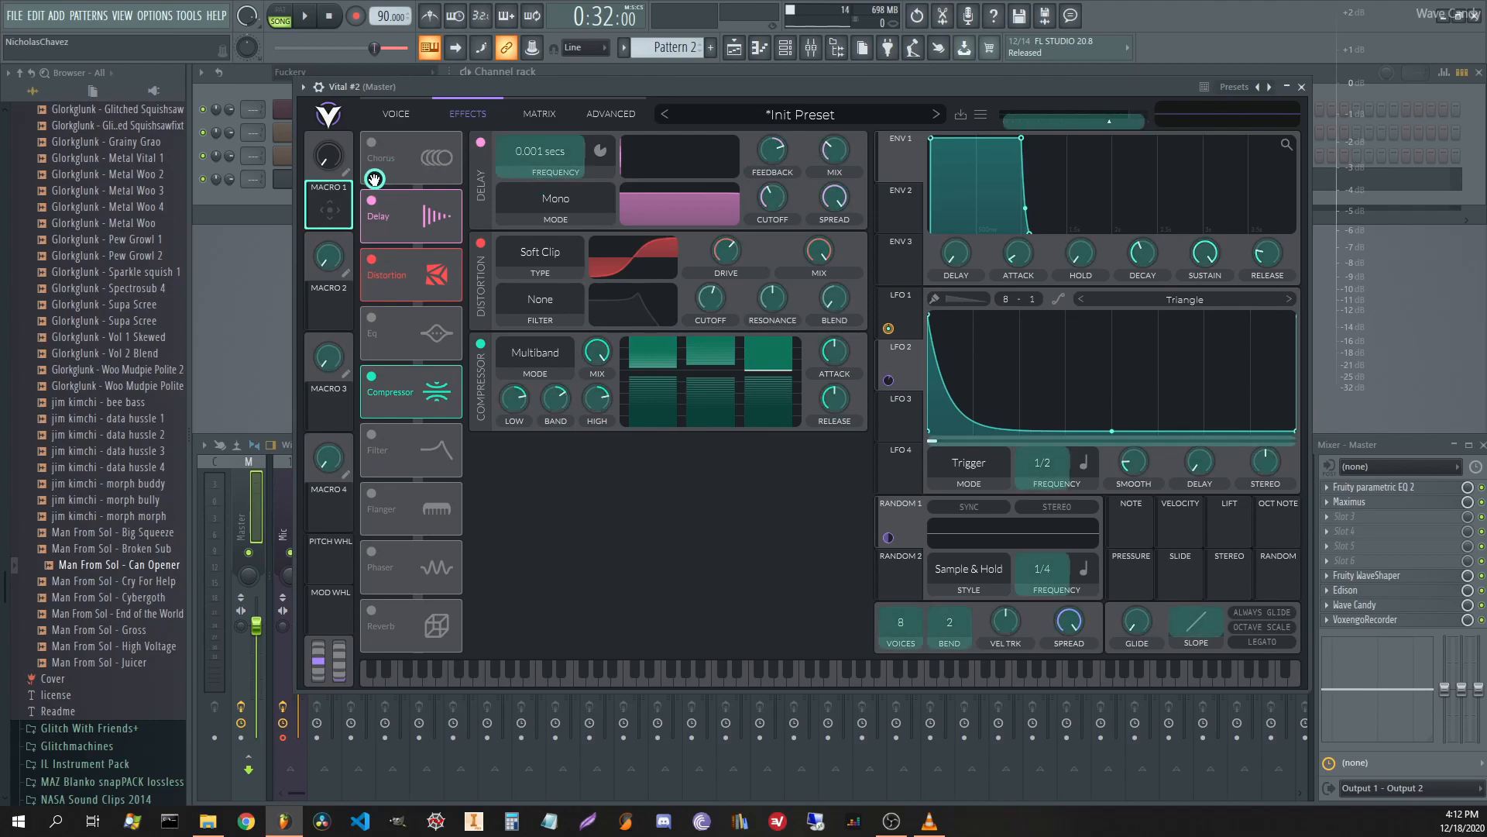
left_click_drag(333, 202, 607, 163)
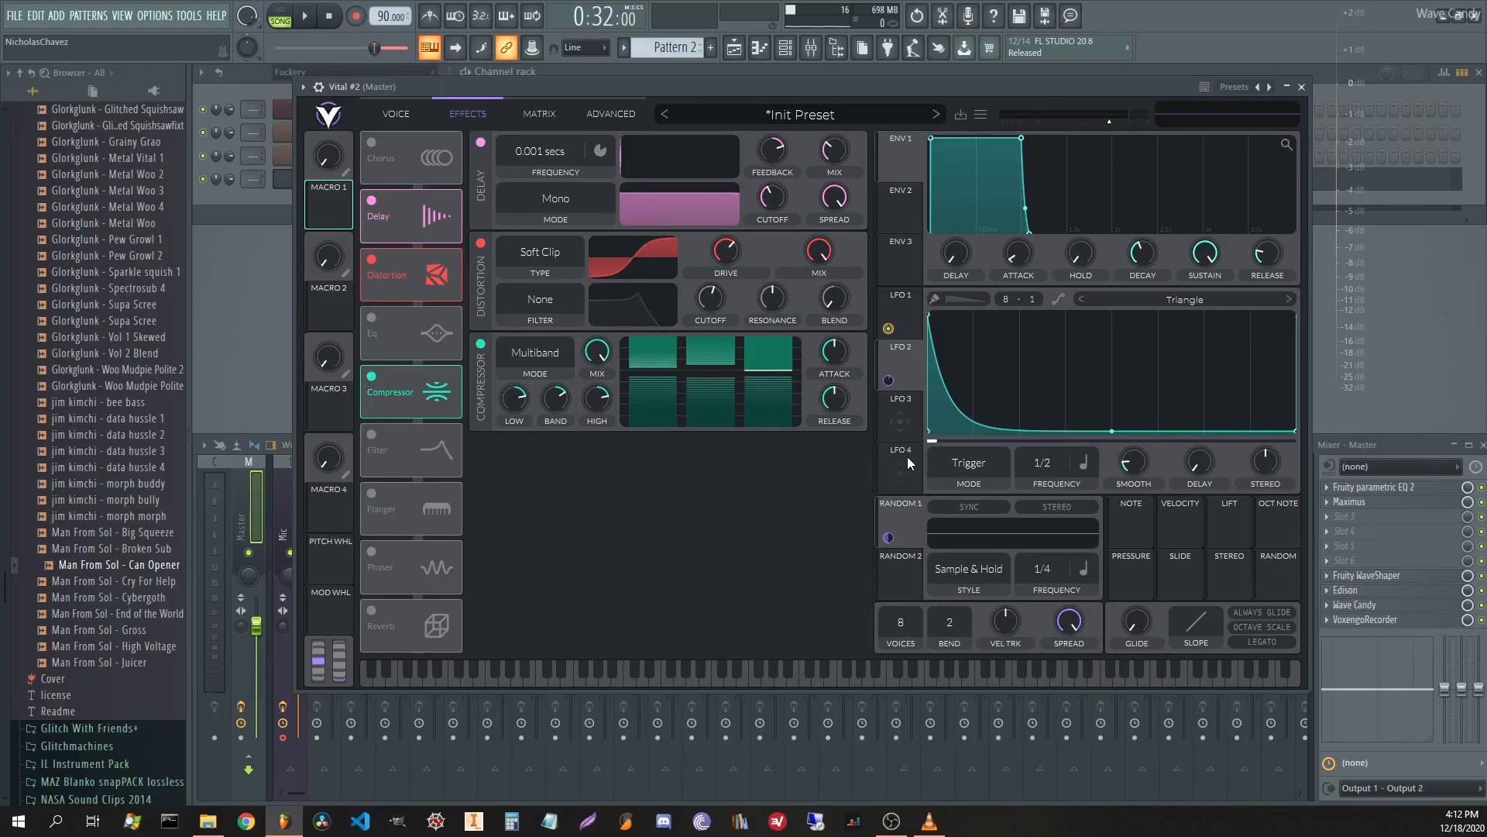
left_click(903, 562)
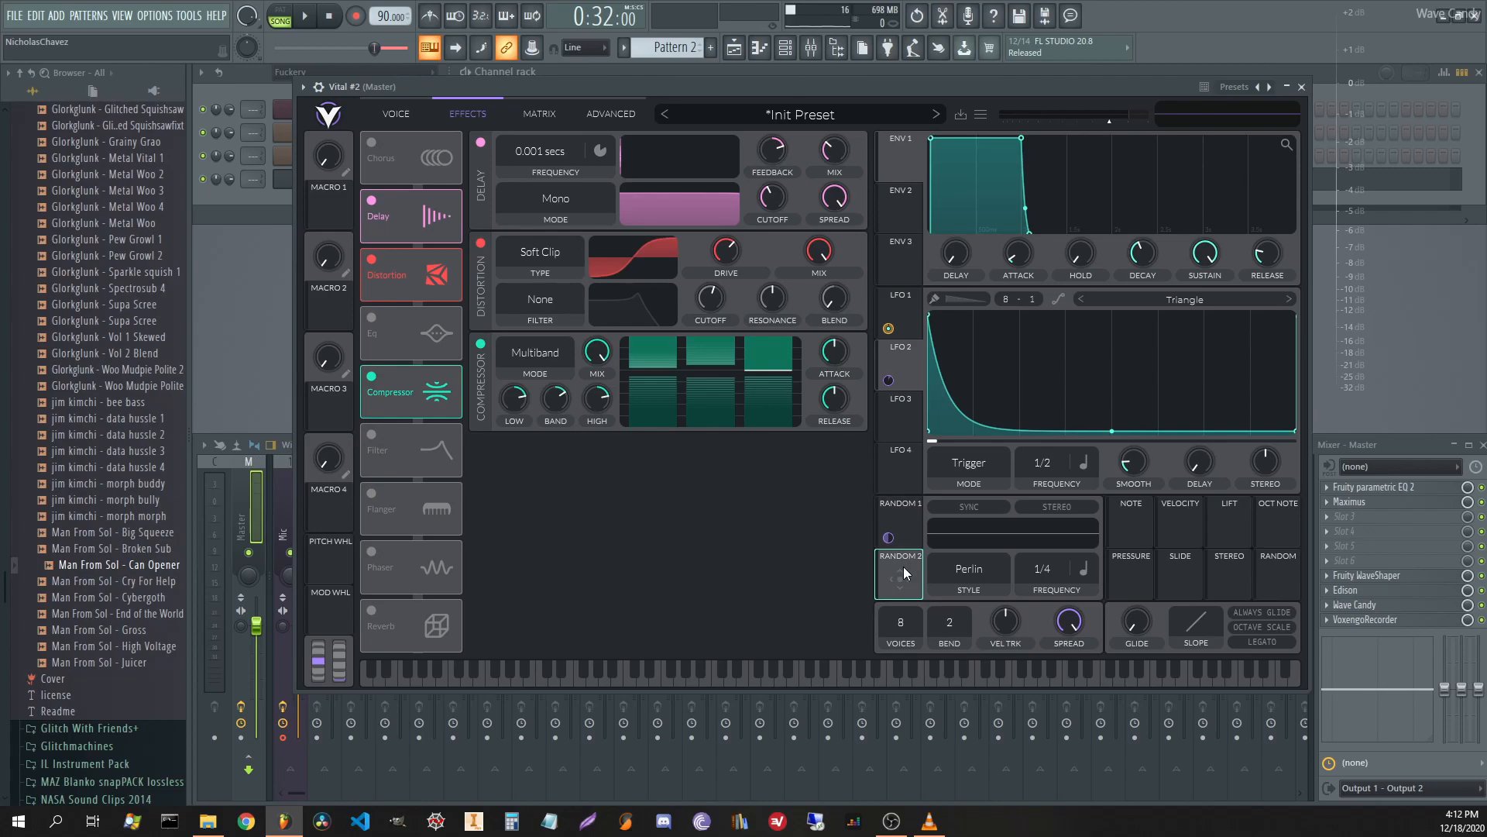
left_click_drag(903, 573, 555, 152)
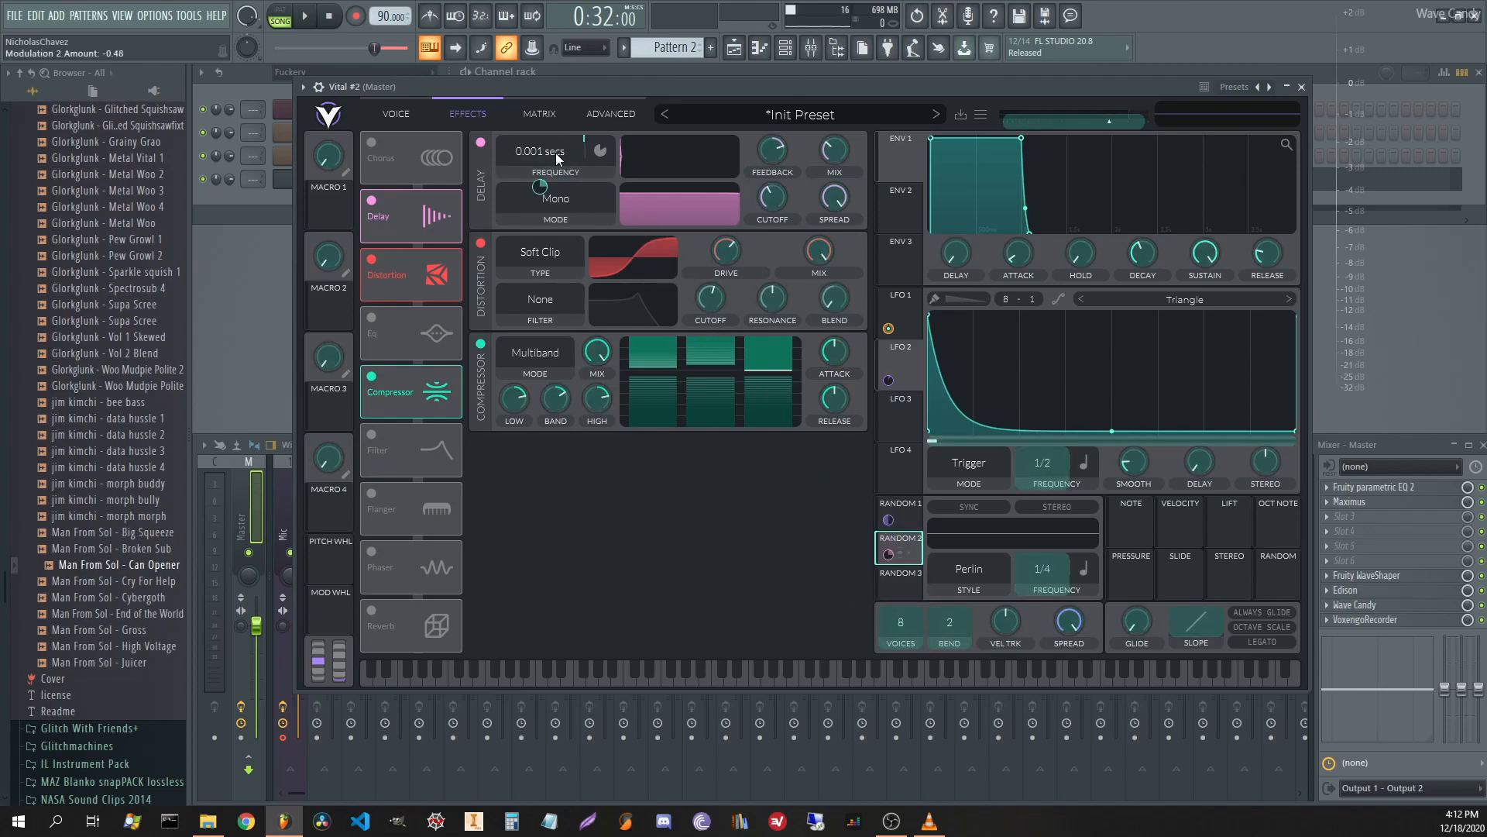
left_click_drag(557, 157, 556, 159)
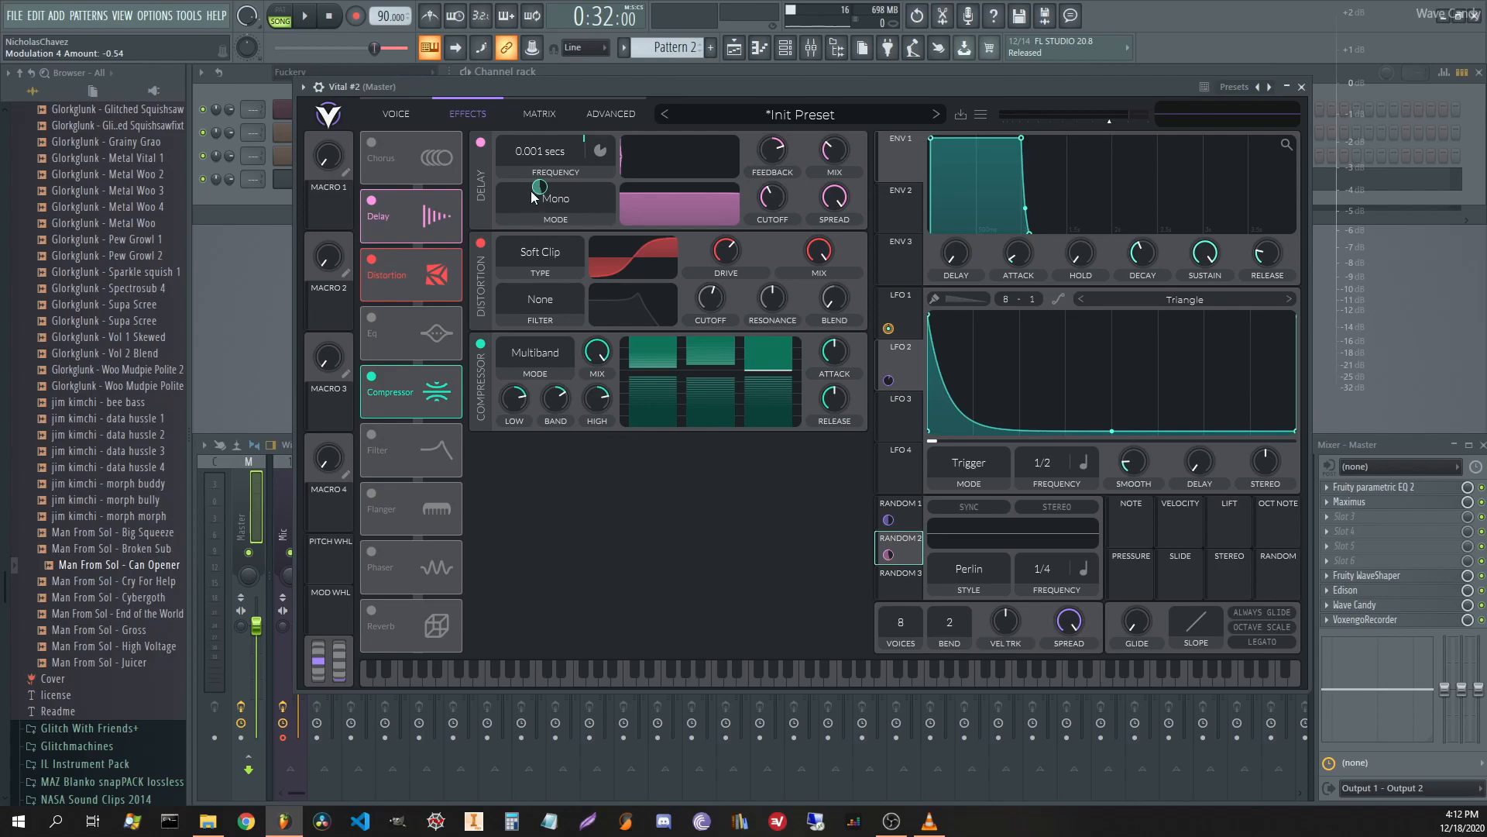
Set Random 2 to 1/8 rate with Sine Interpolate style and lower delay feedback to 59%.
key("space")
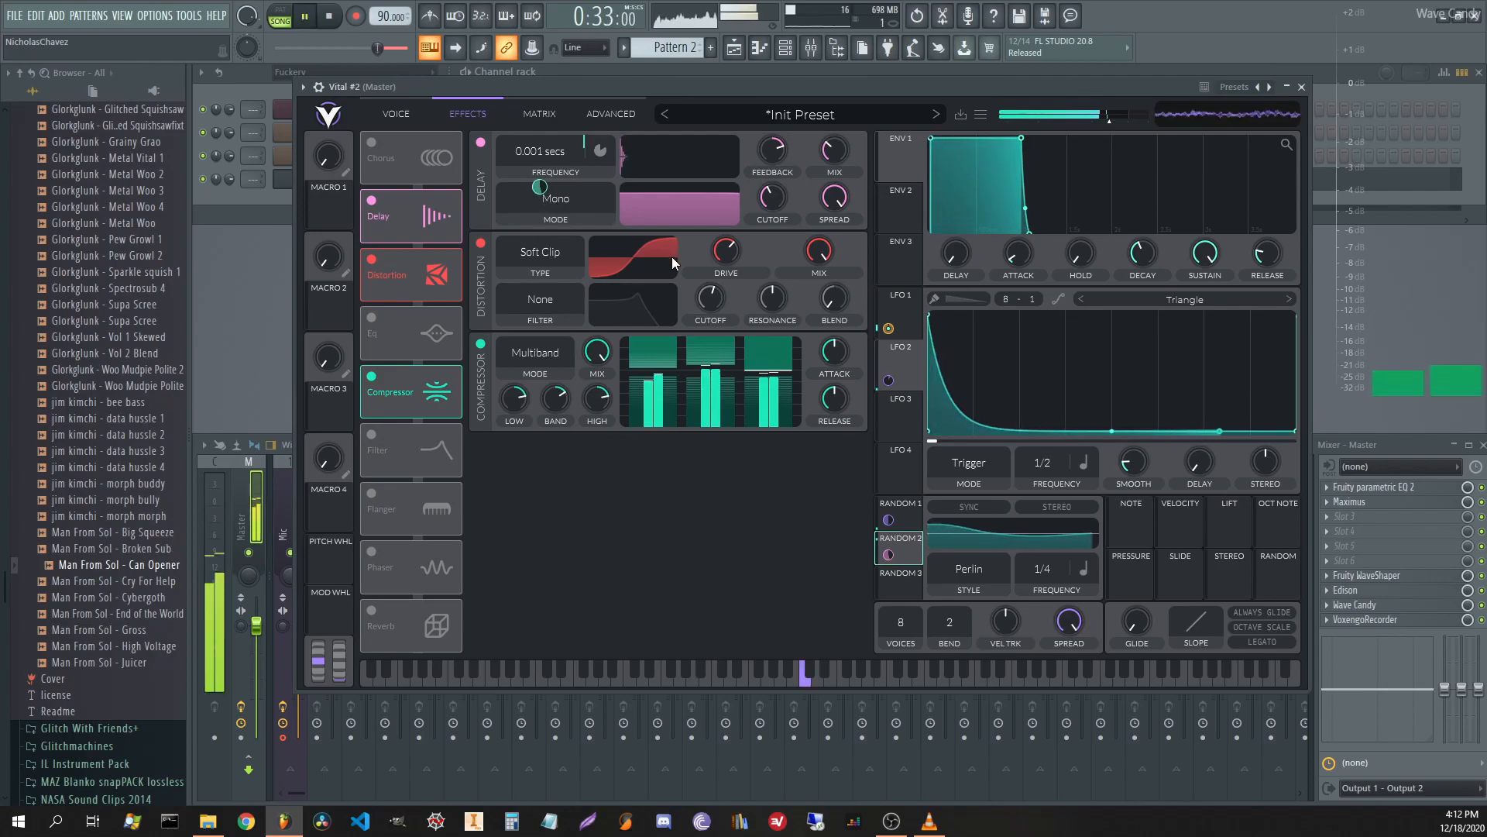
left_click_drag(1039, 584, 1047, 547)
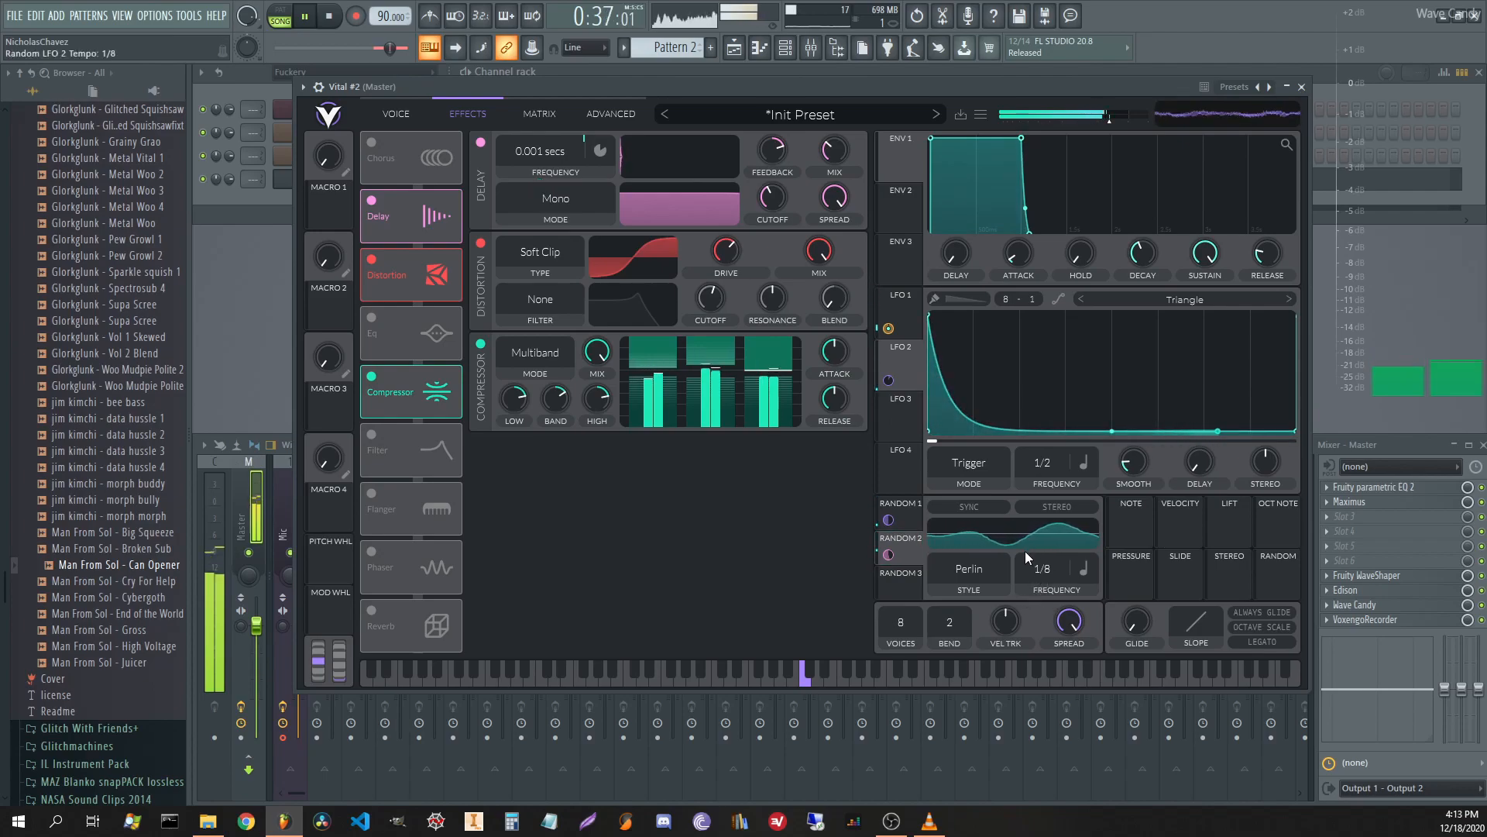
left_click(980, 567)
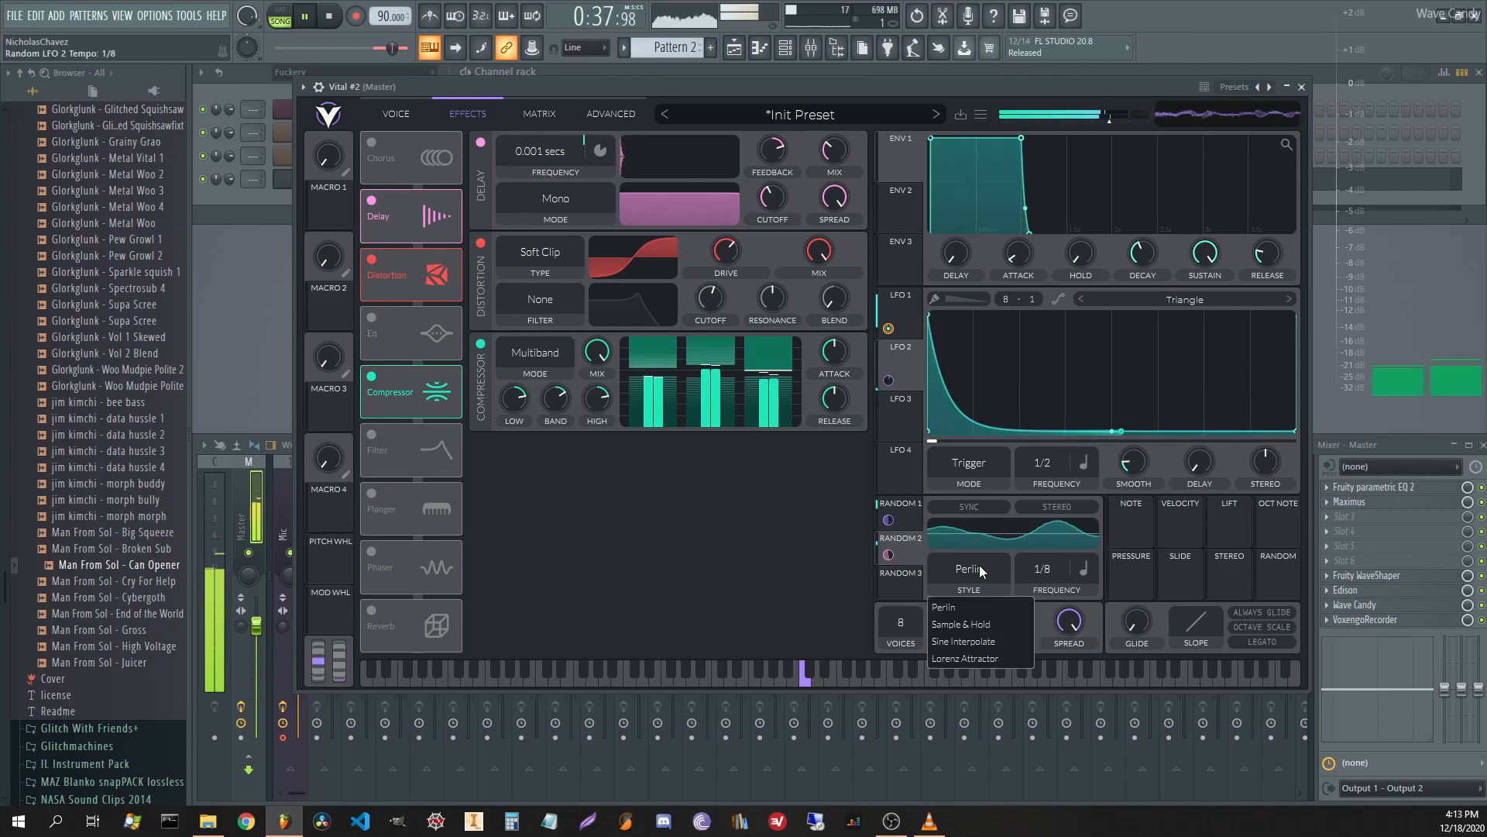
left_click(975, 623)
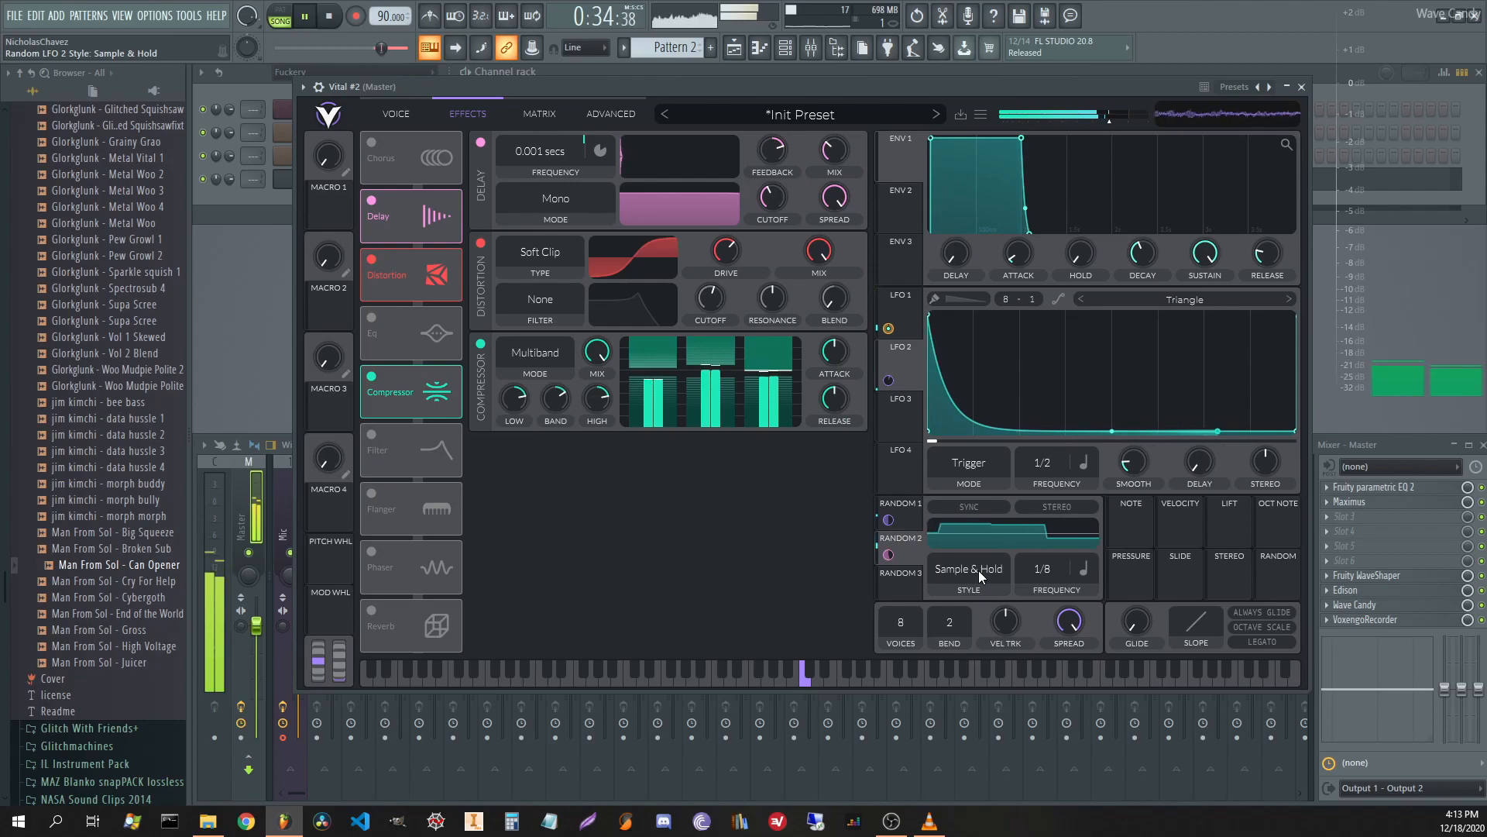
left_click(979, 570)
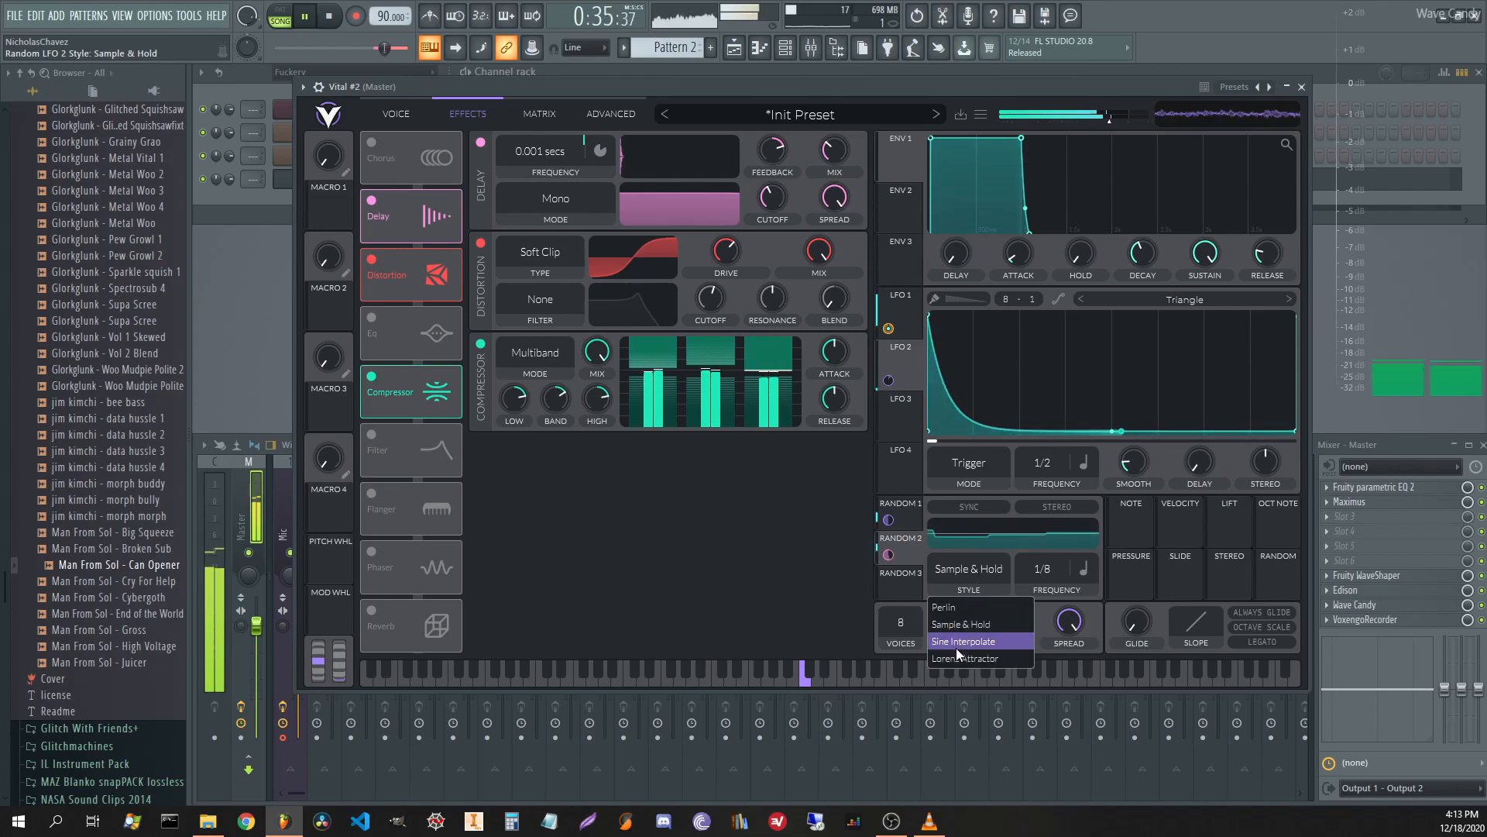
left_click(951, 609)
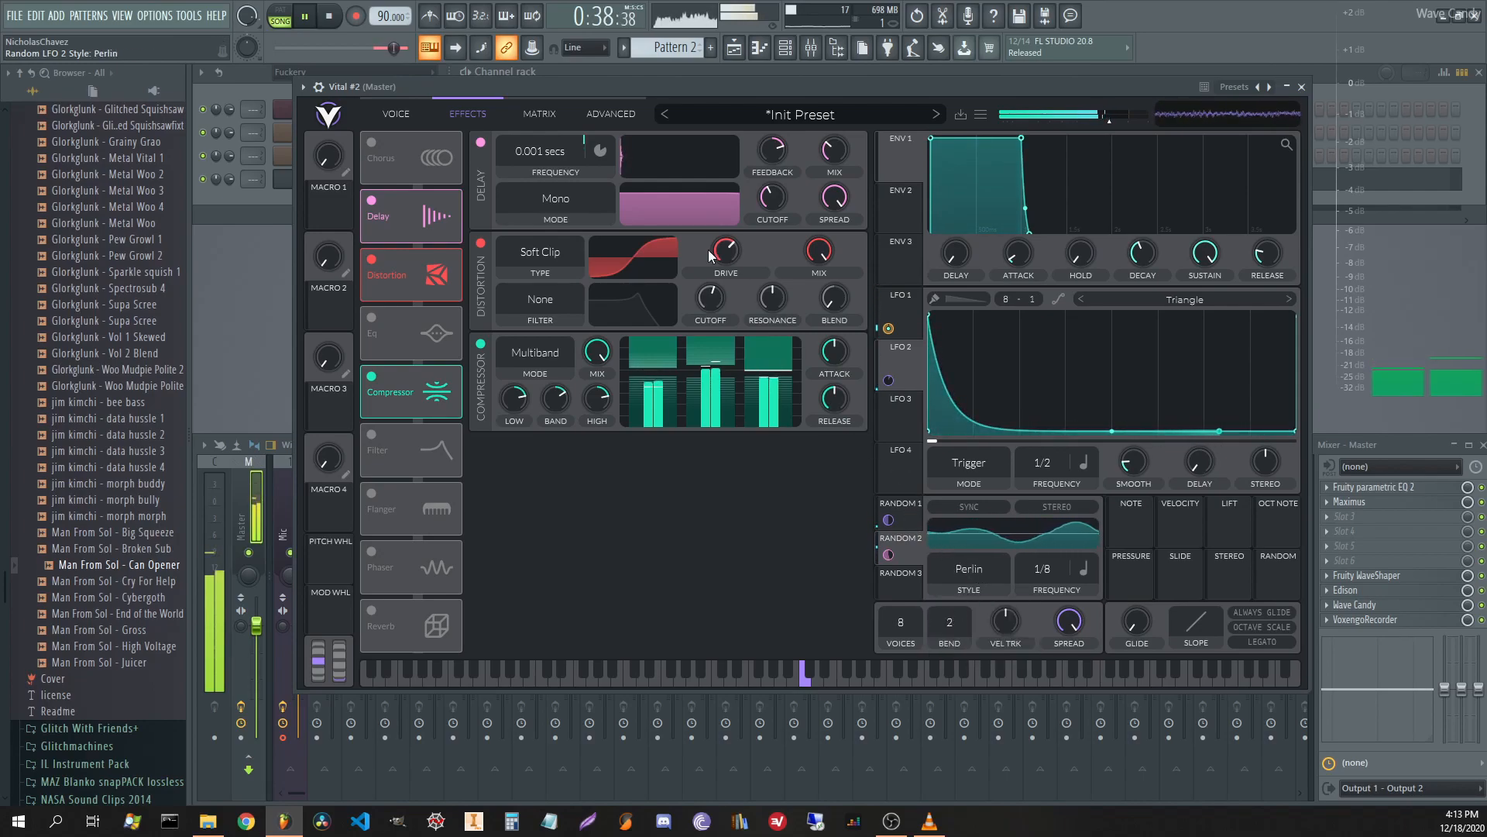
left_click(968, 574)
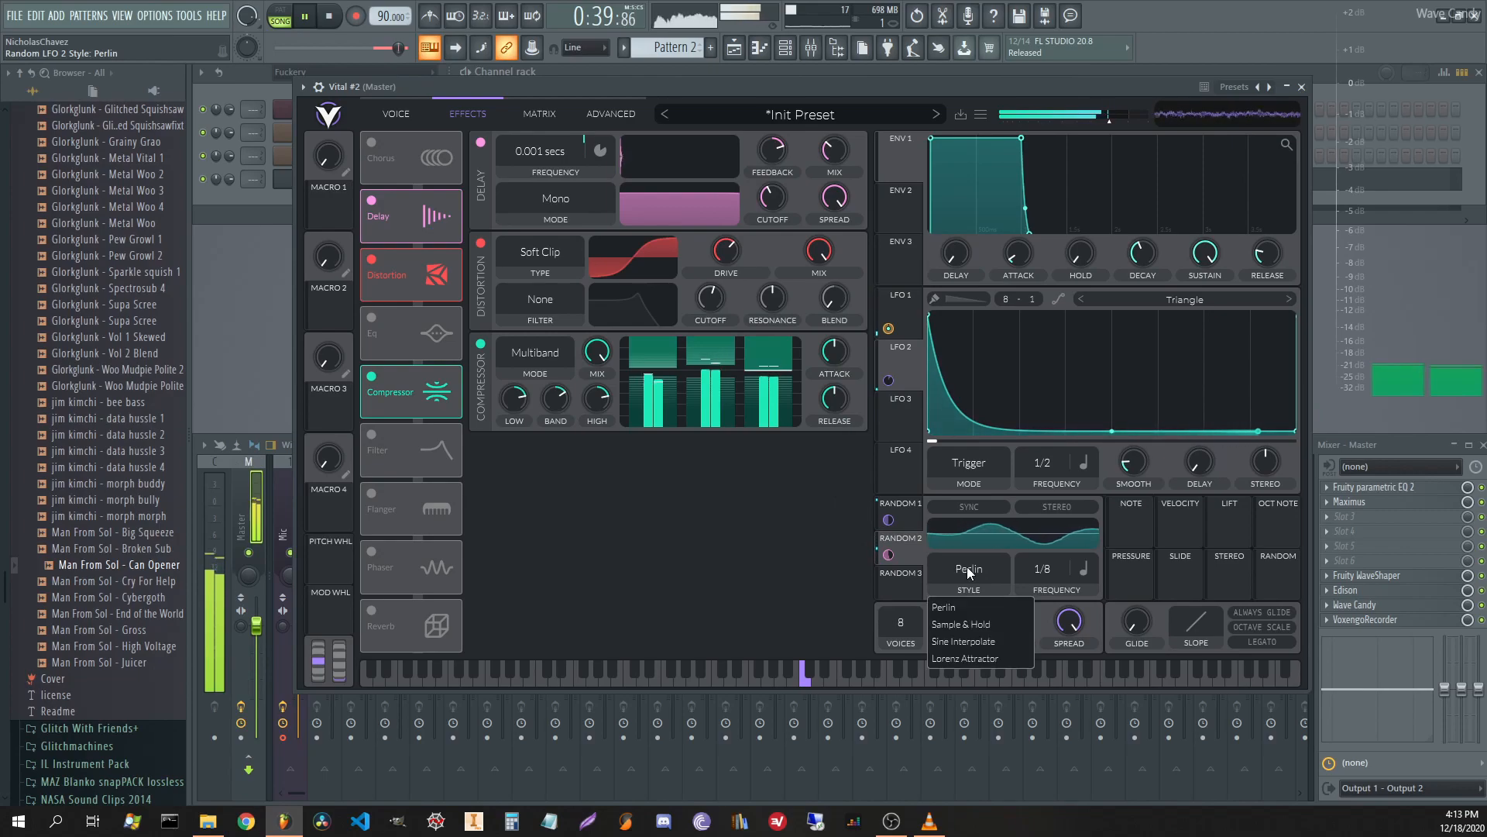
left_click(991, 642)
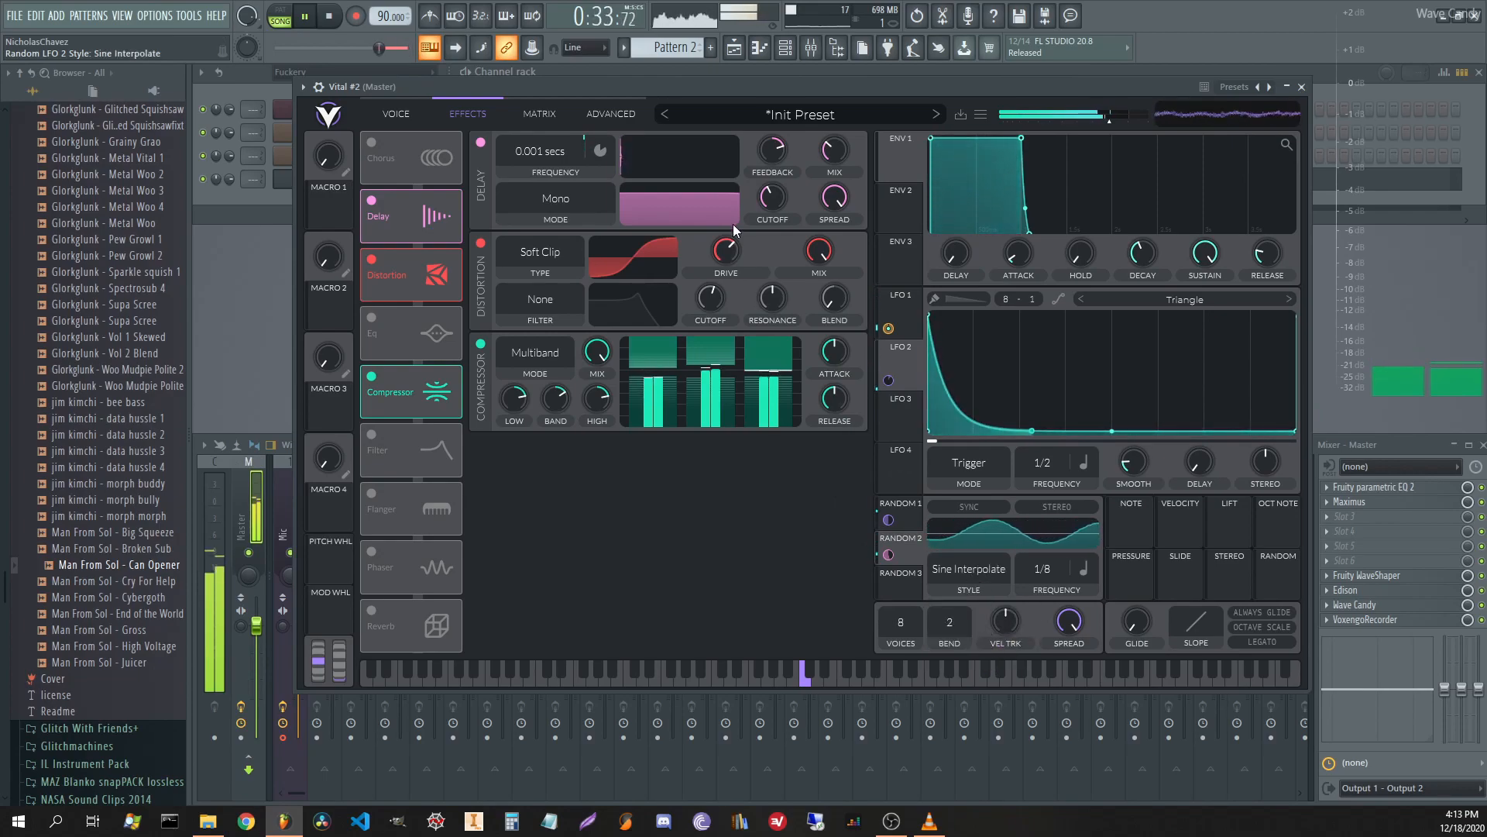
left_click_drag(780, 142, 836, 154)
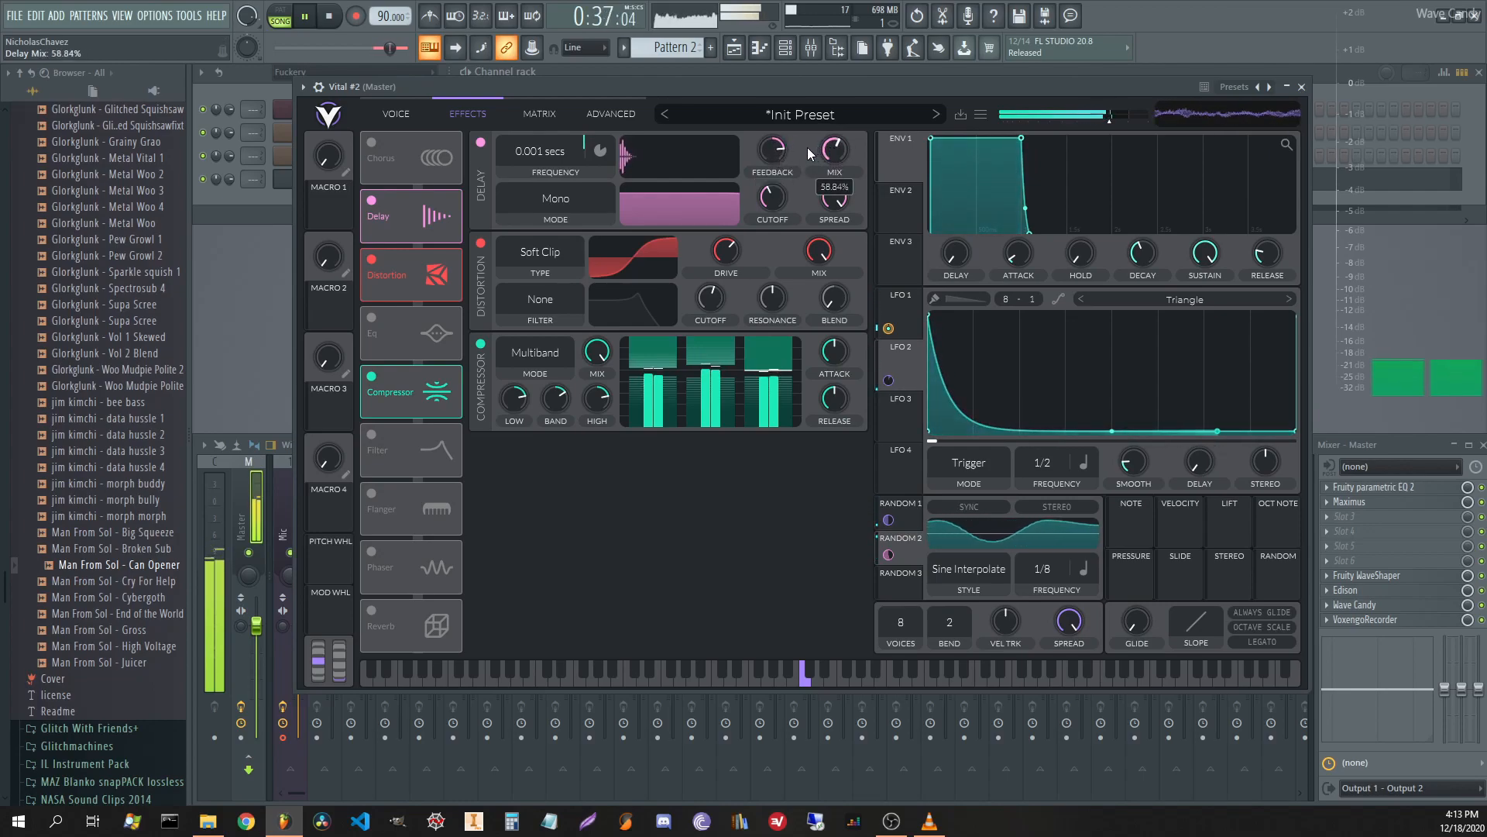
key("space")
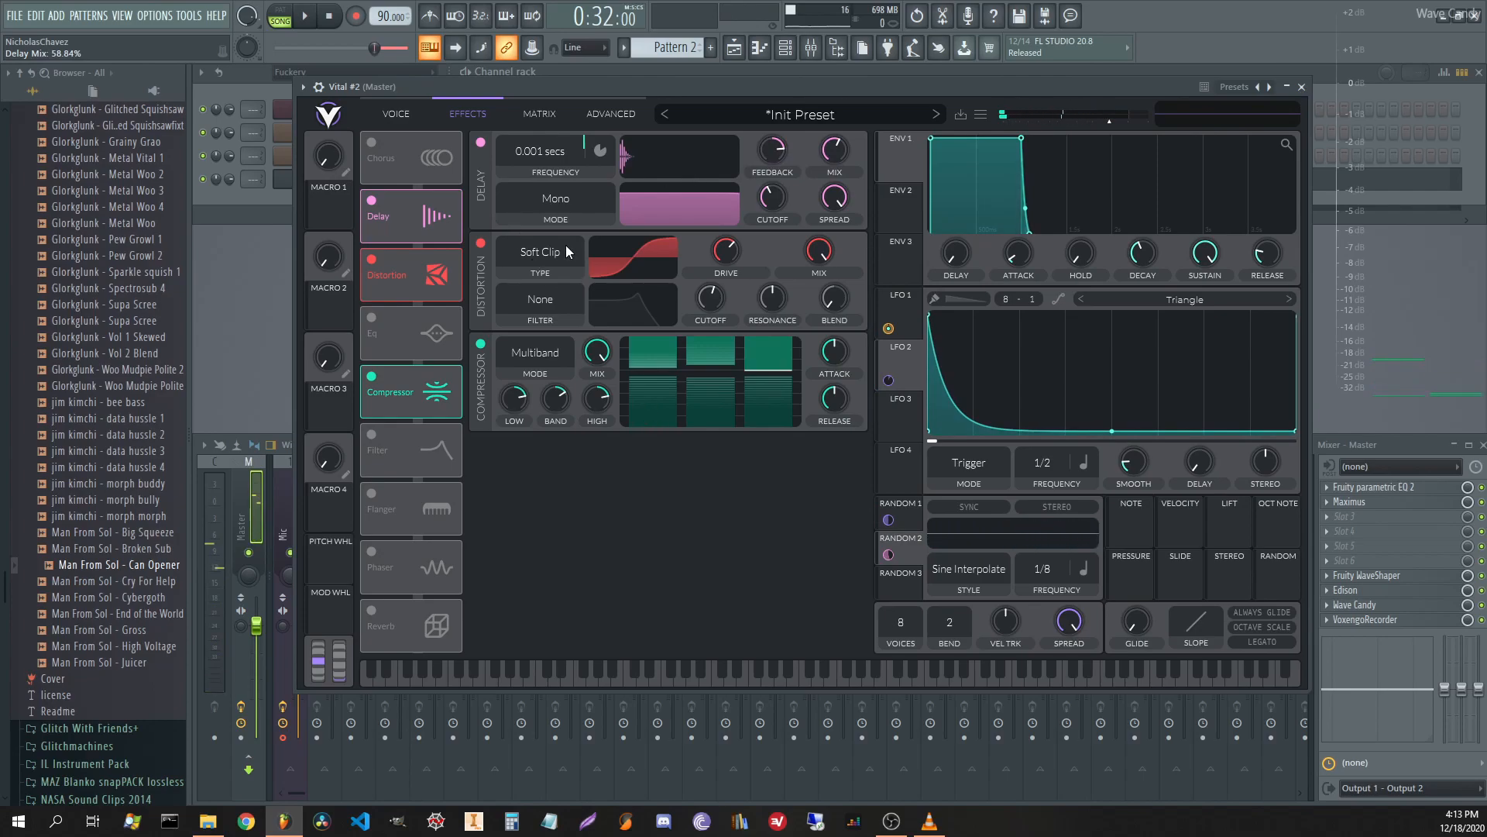
Return to Vital's VOICE page and audition the patch through the Band Spread Flanger comb filter.
left_click(401, 115)
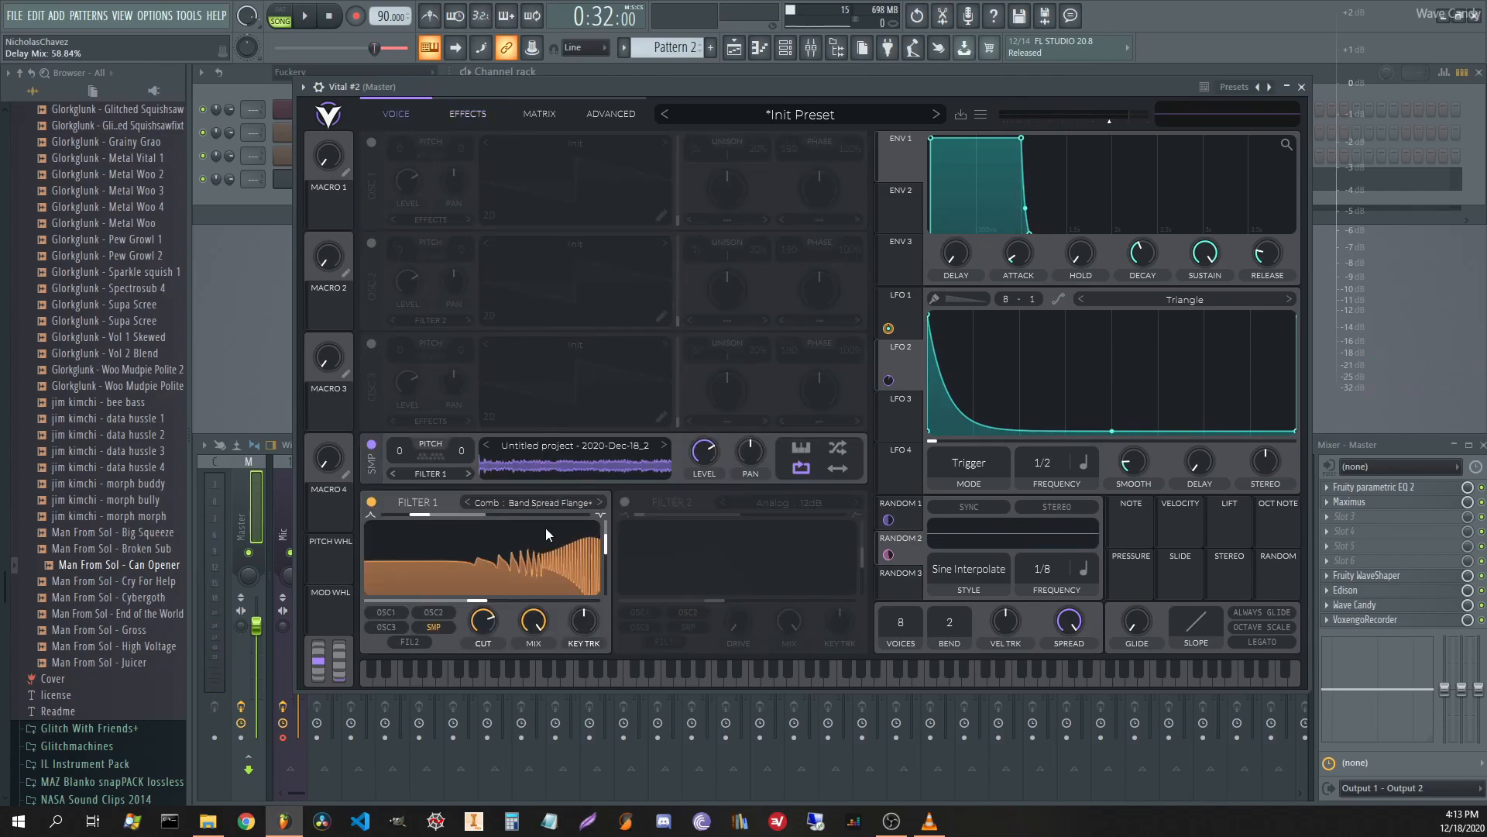
left_click(473, 114)
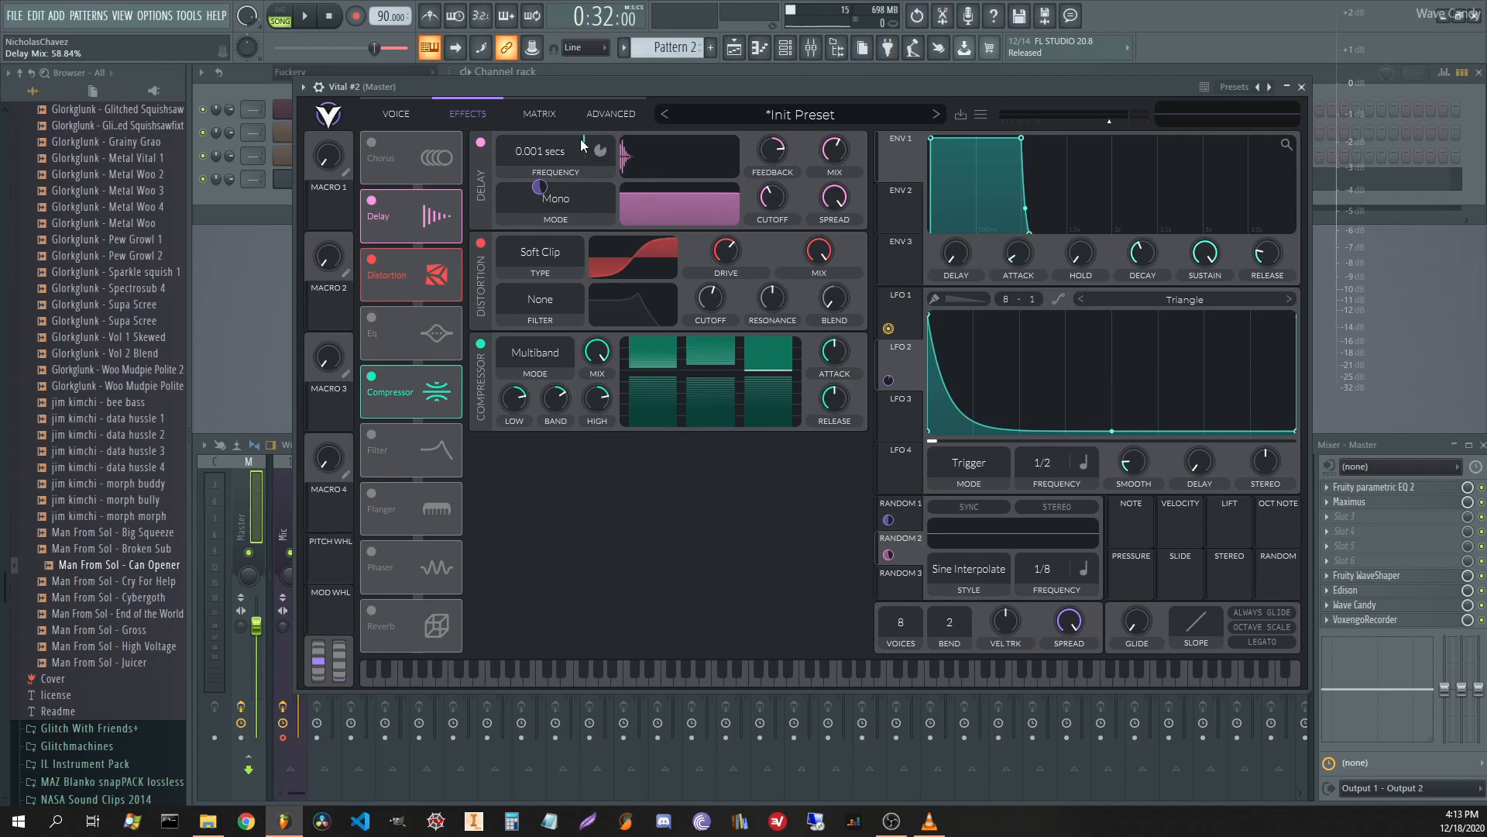
left_click(407, 114)
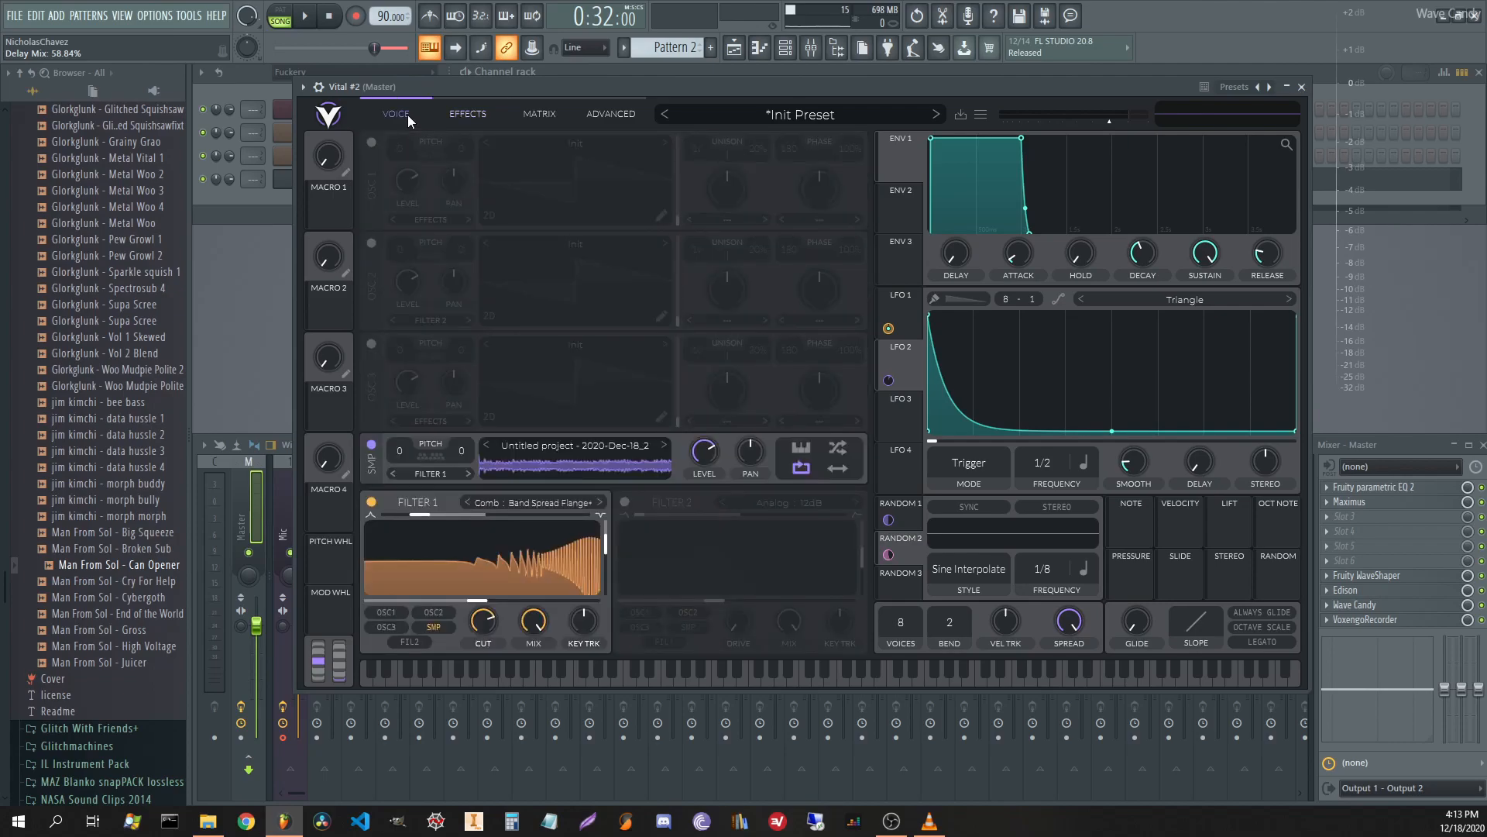
key("space")
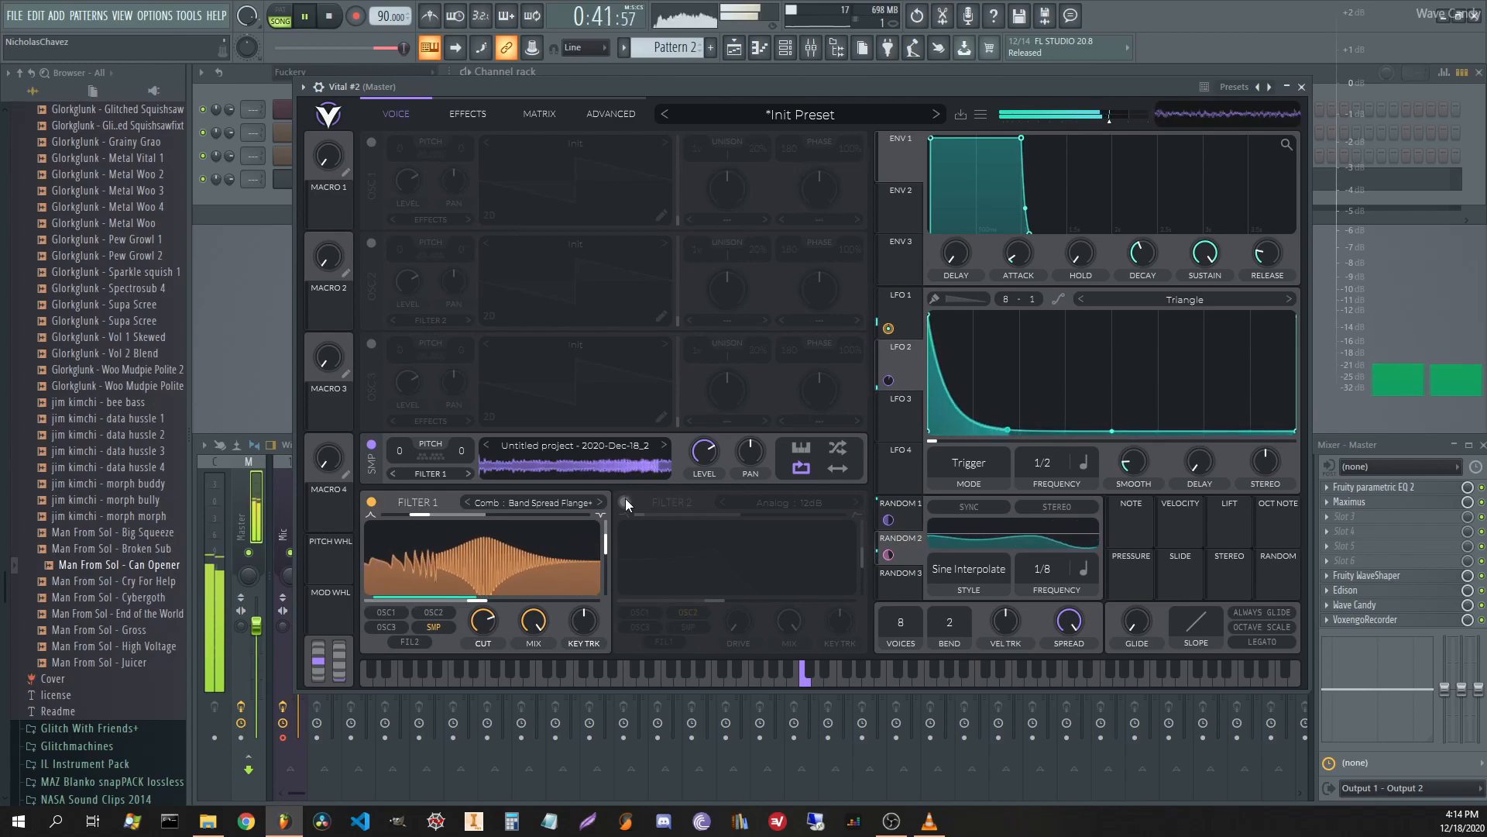
key("space")
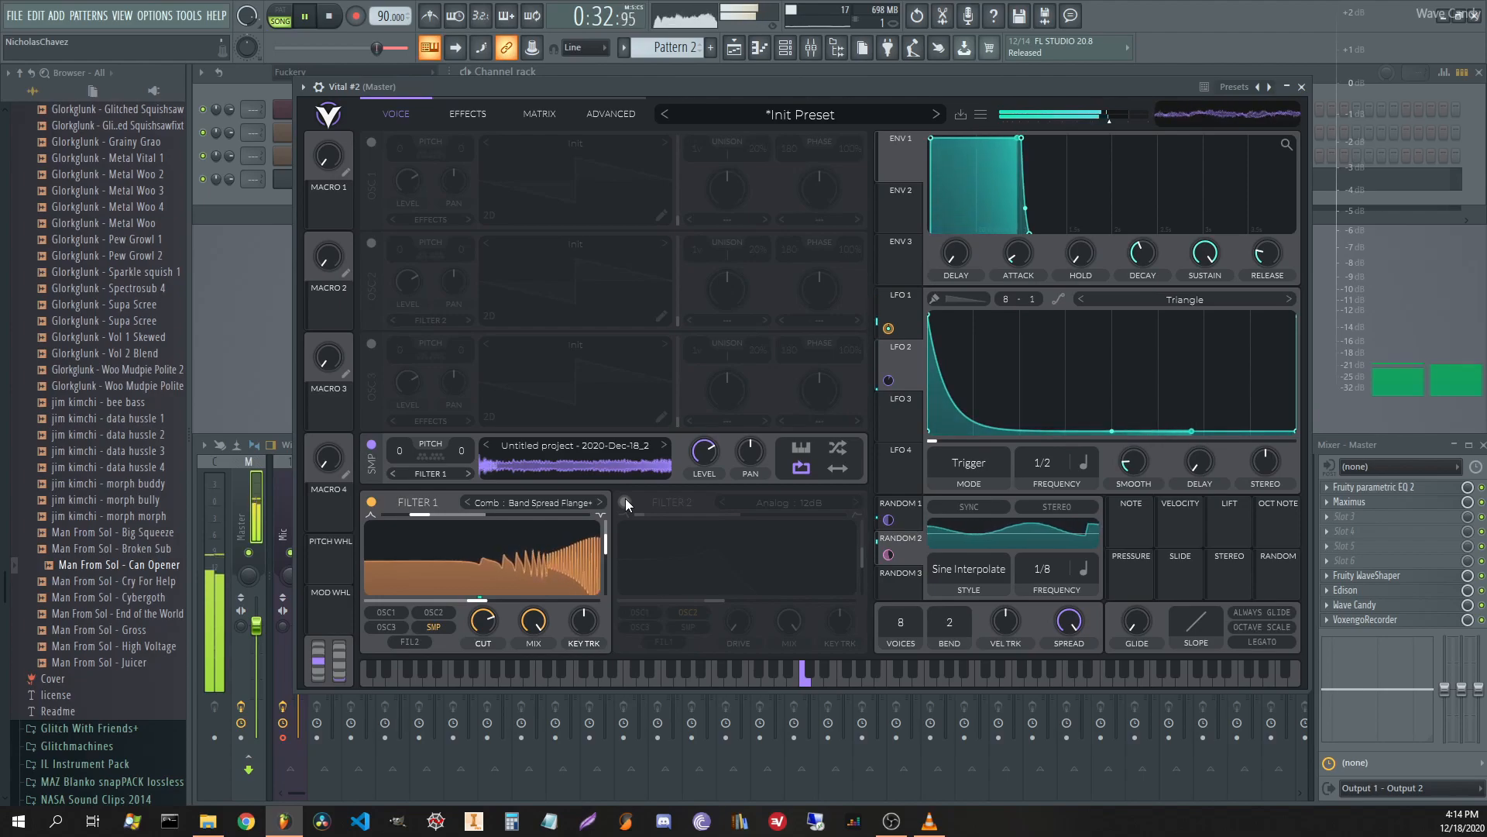
Enable Filter 2 fed by Filter 1 as a Band Spread Flange- comb, resonance about 86%.
left_click(625, 502)
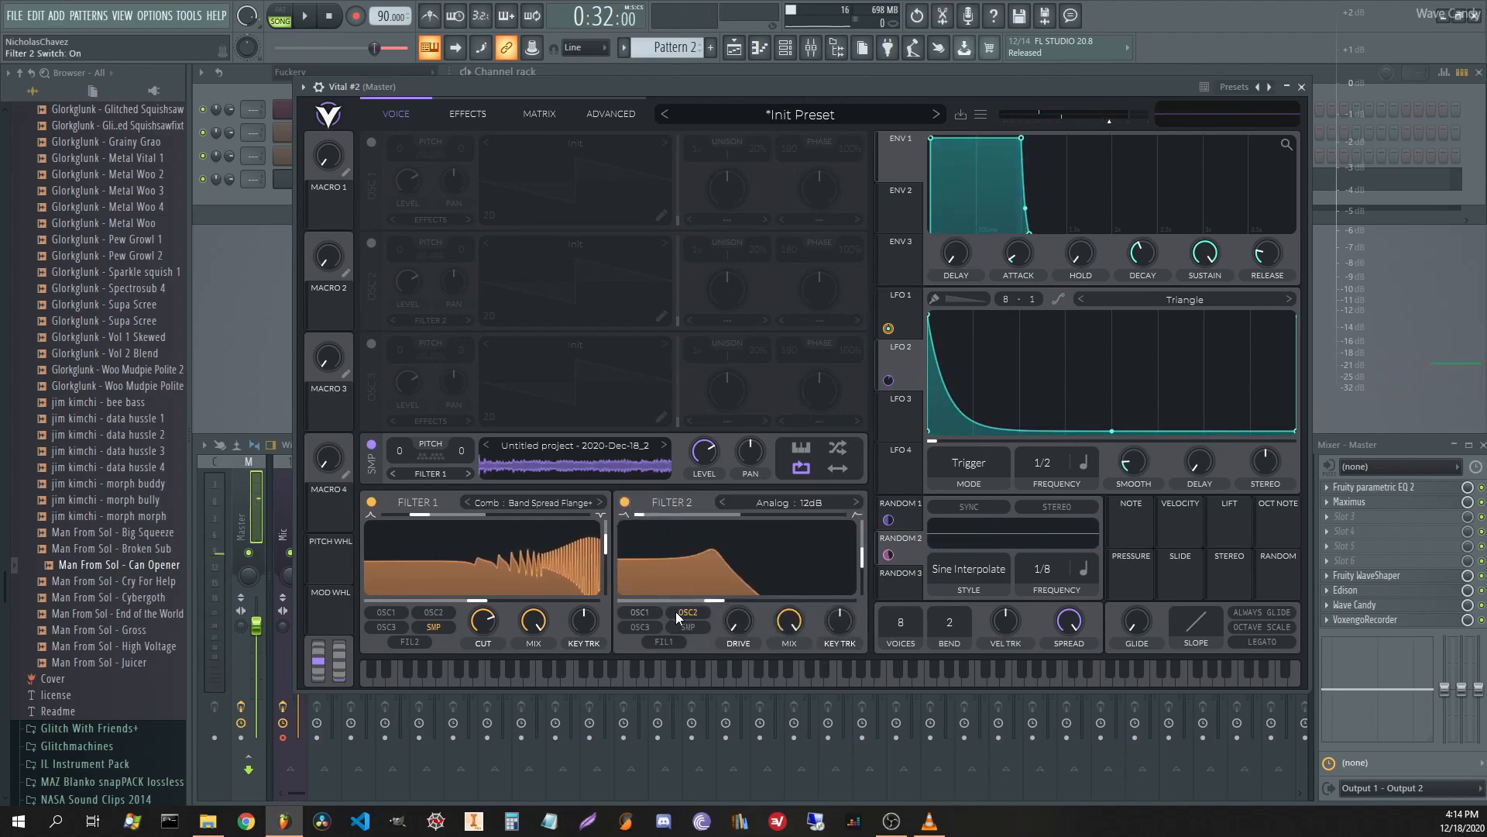
left_click(670, 640)
left_click(774, 501)
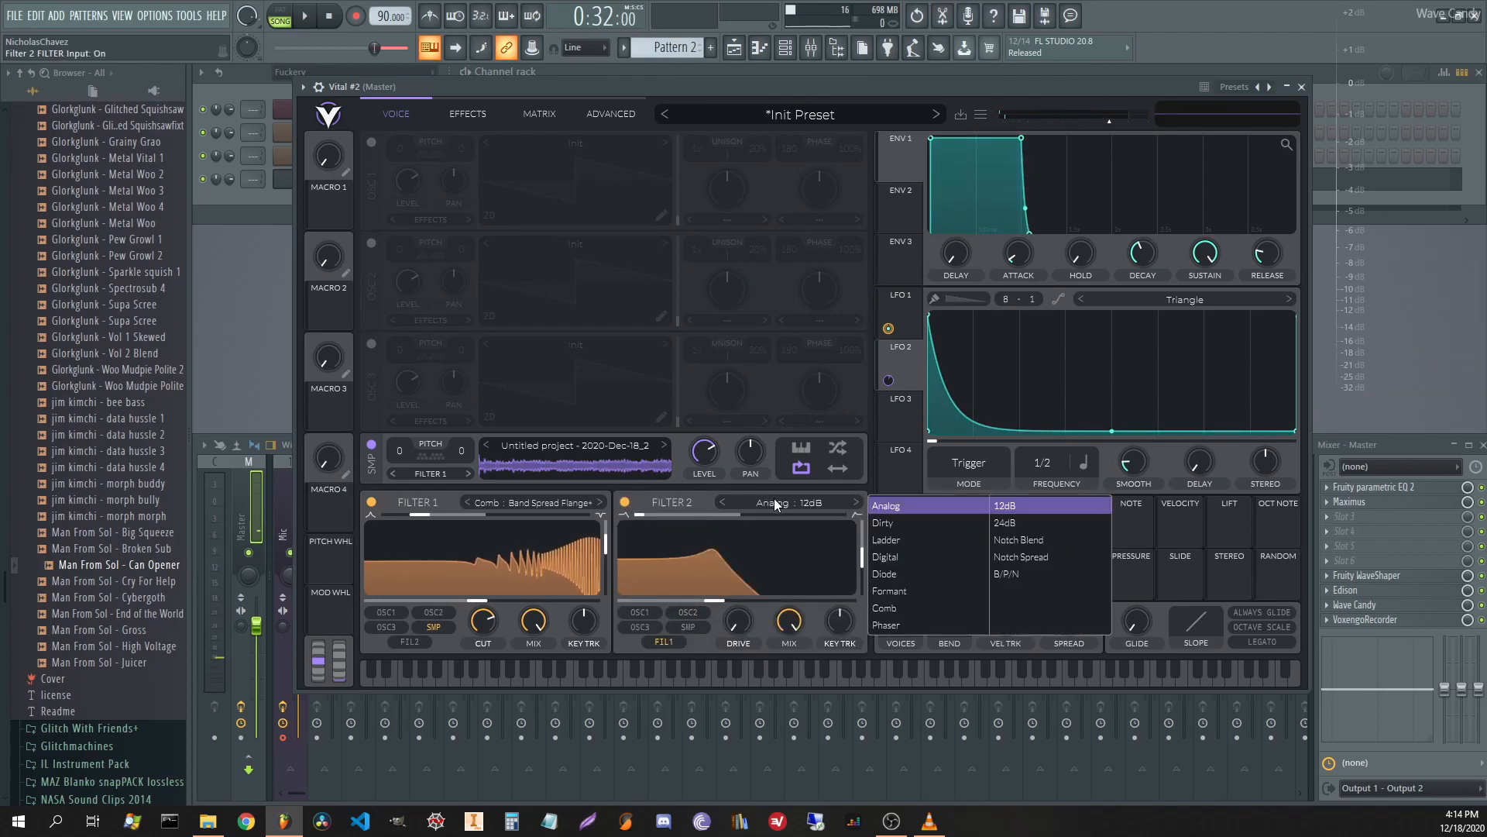
left_click(904, 611)
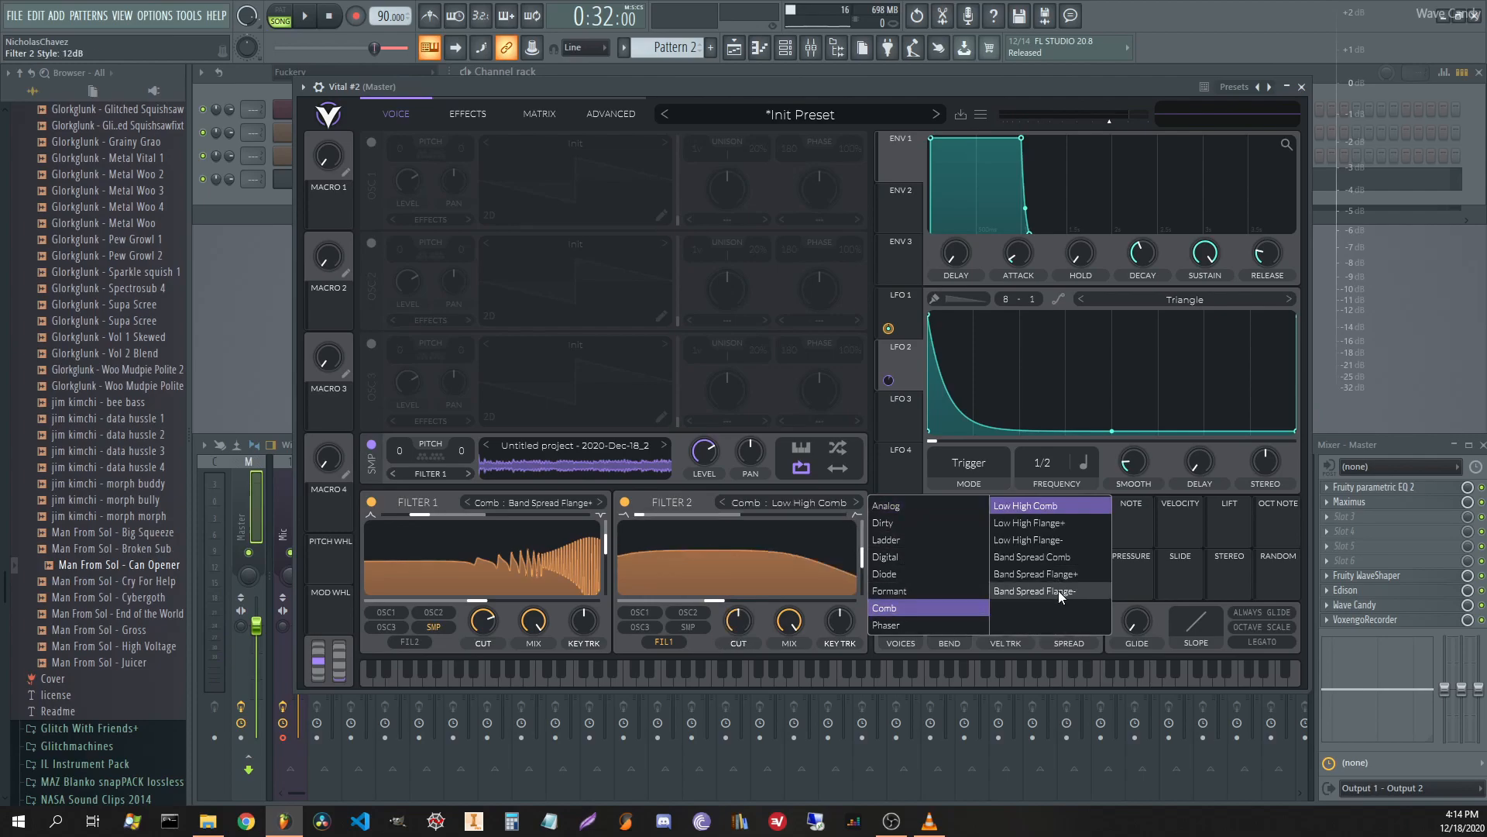
left_click(1020, 593)
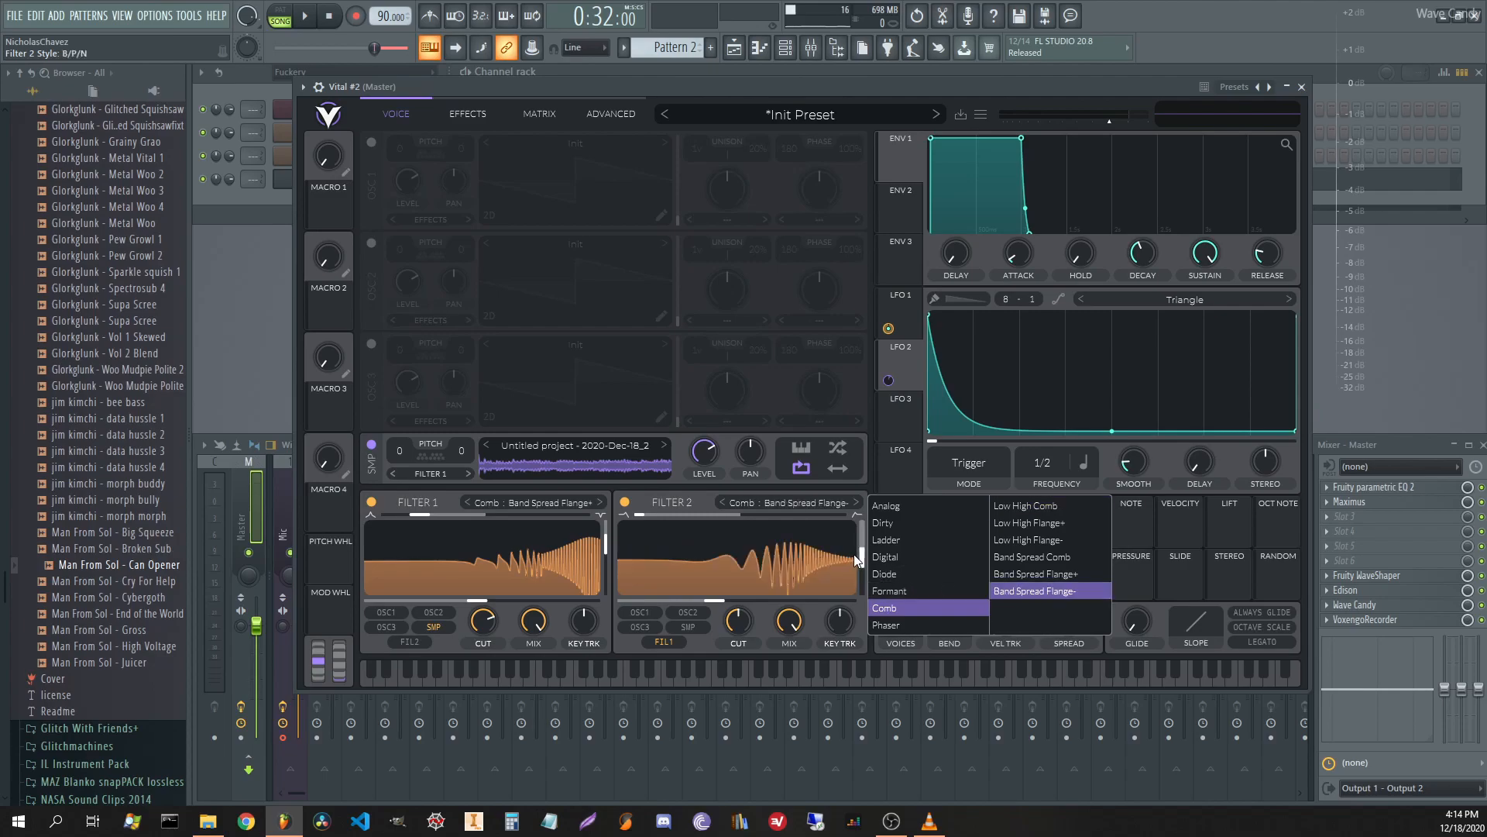
left_click_drag(860, 557, 860, 529)
left_click_drag(712, 606, 631, 597)
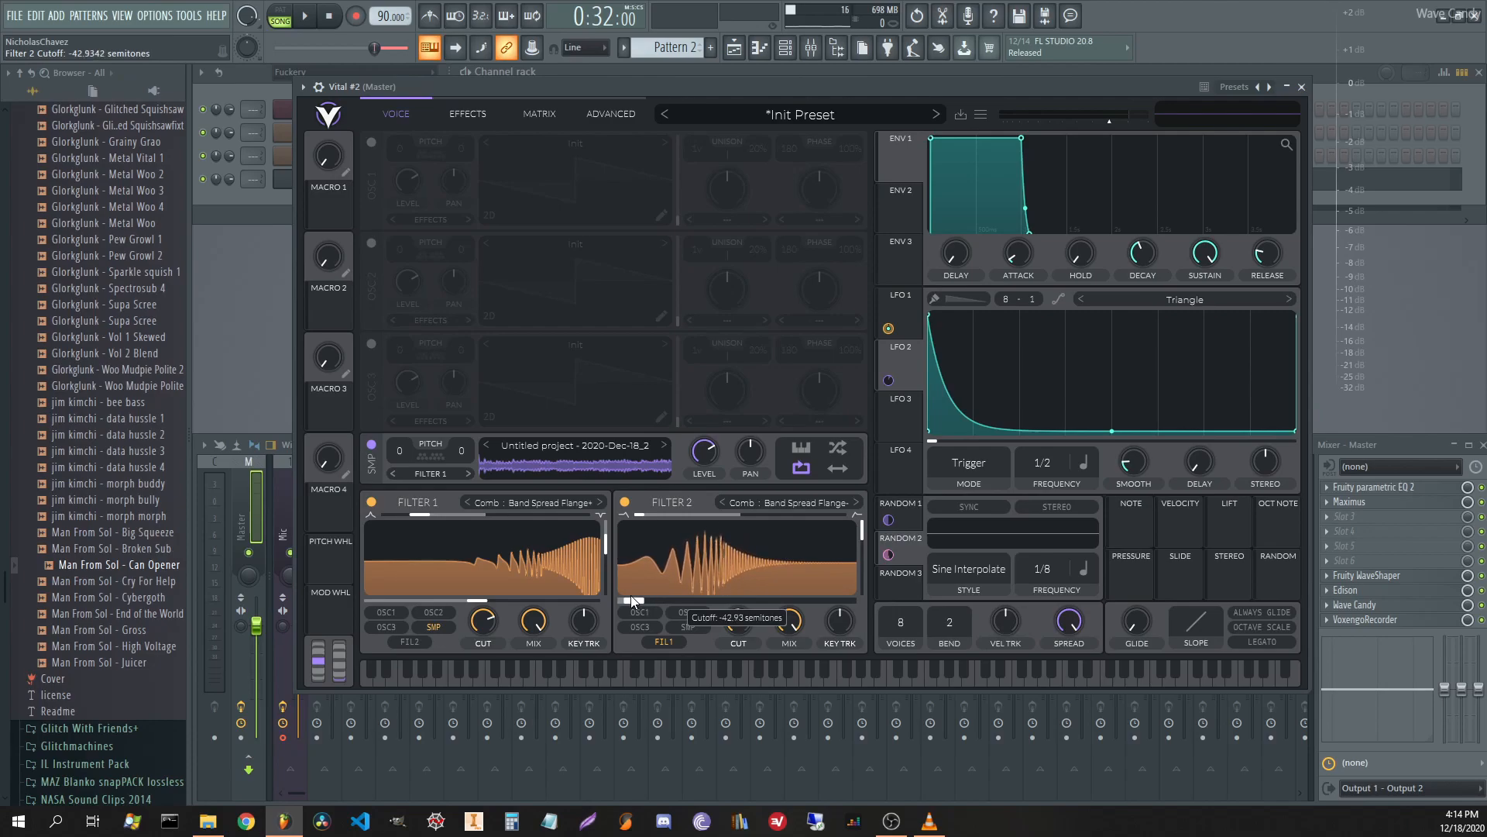
Shape LFO 3 into a rising ramp sweeping Filter 2's cutoff, set to 8.8 semitones.
left_click(887, 418)
left_click_drag(1113, 314, 1352, 236)
left_click_drag(900, 421, 622, 595)
key("space")
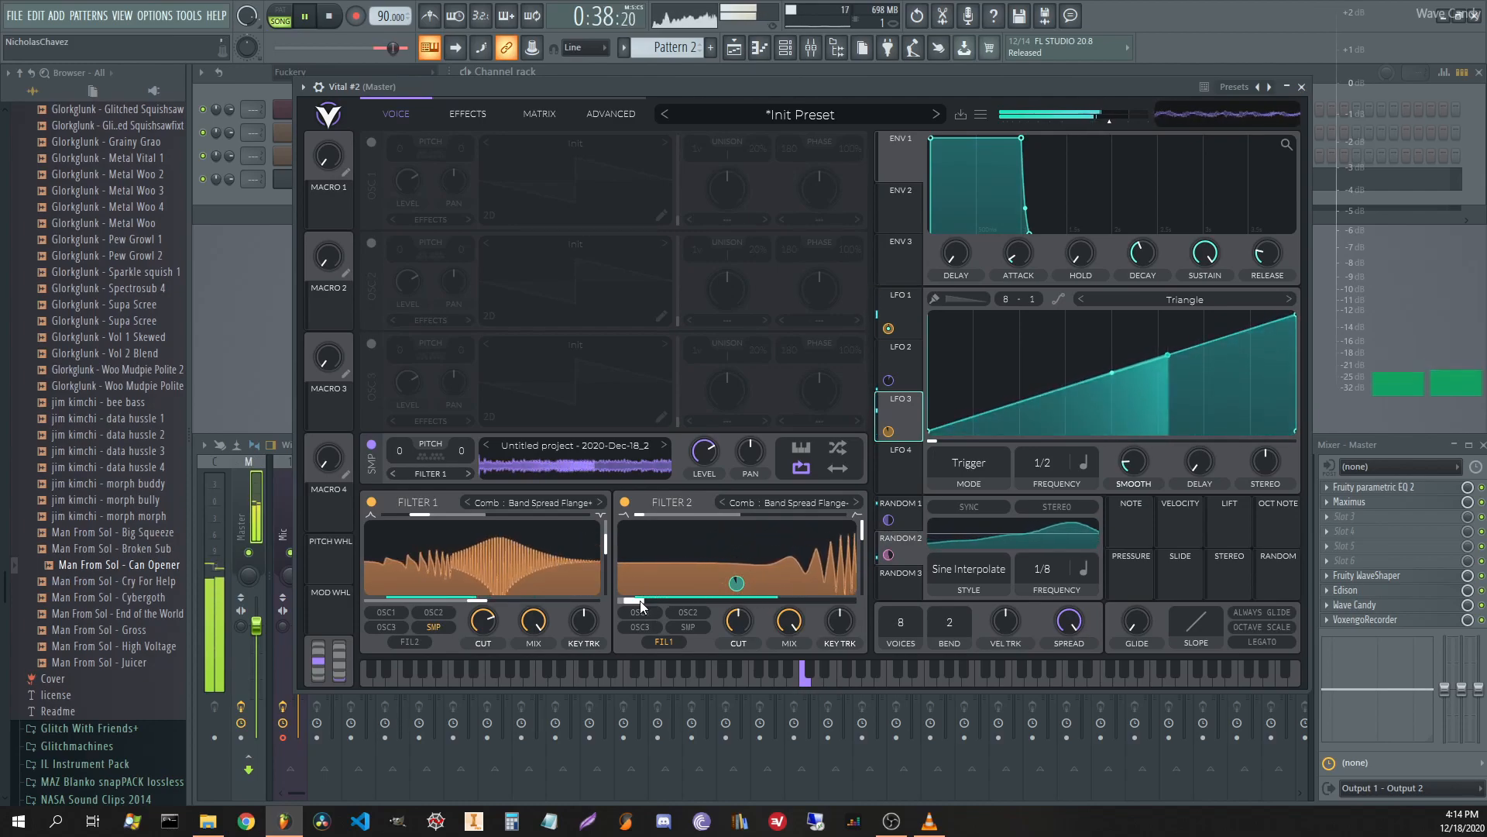
key("space")
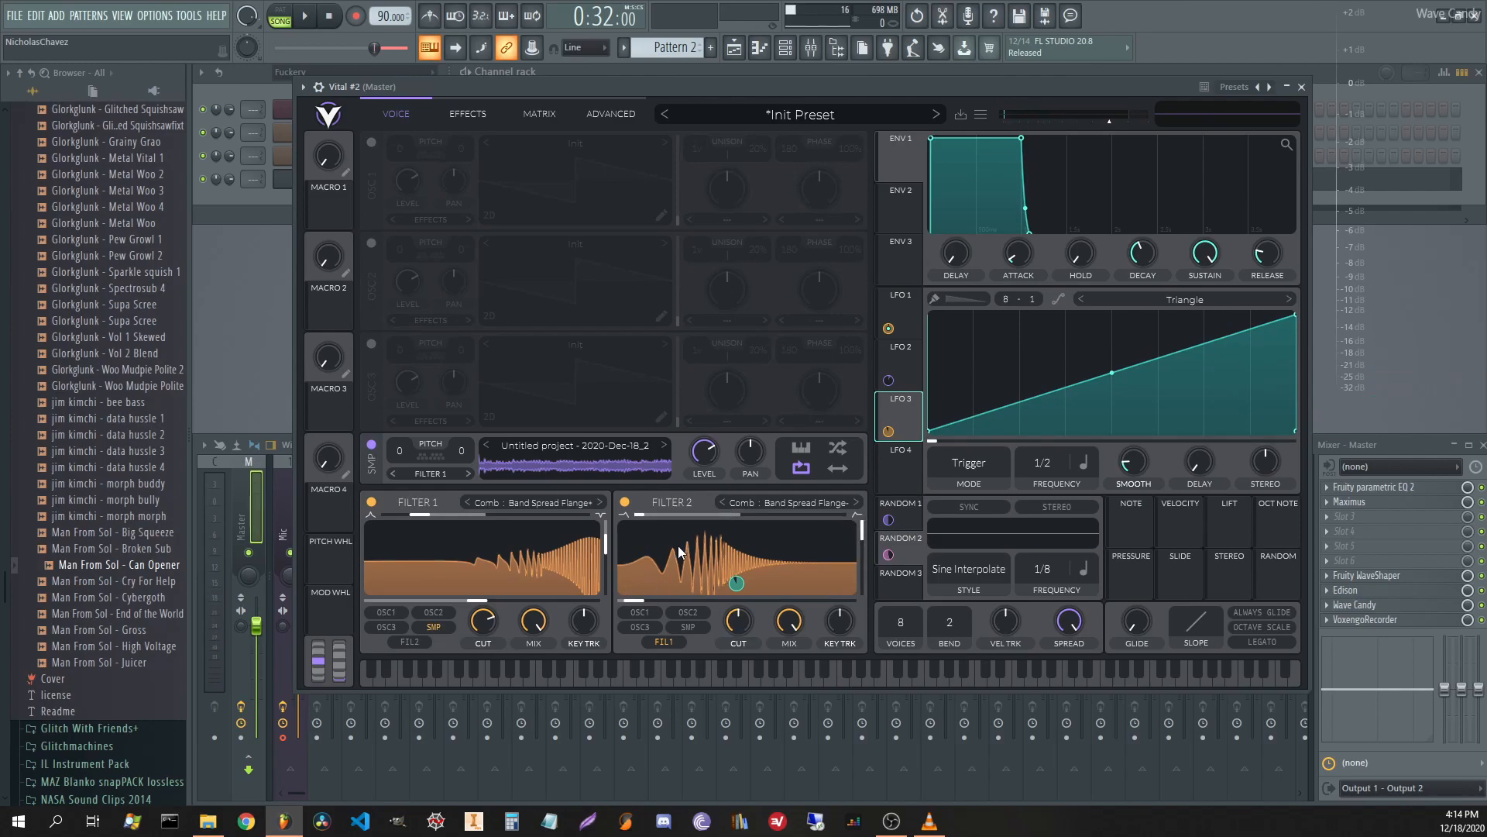
left_click_drag(634, 602, 734, 601)
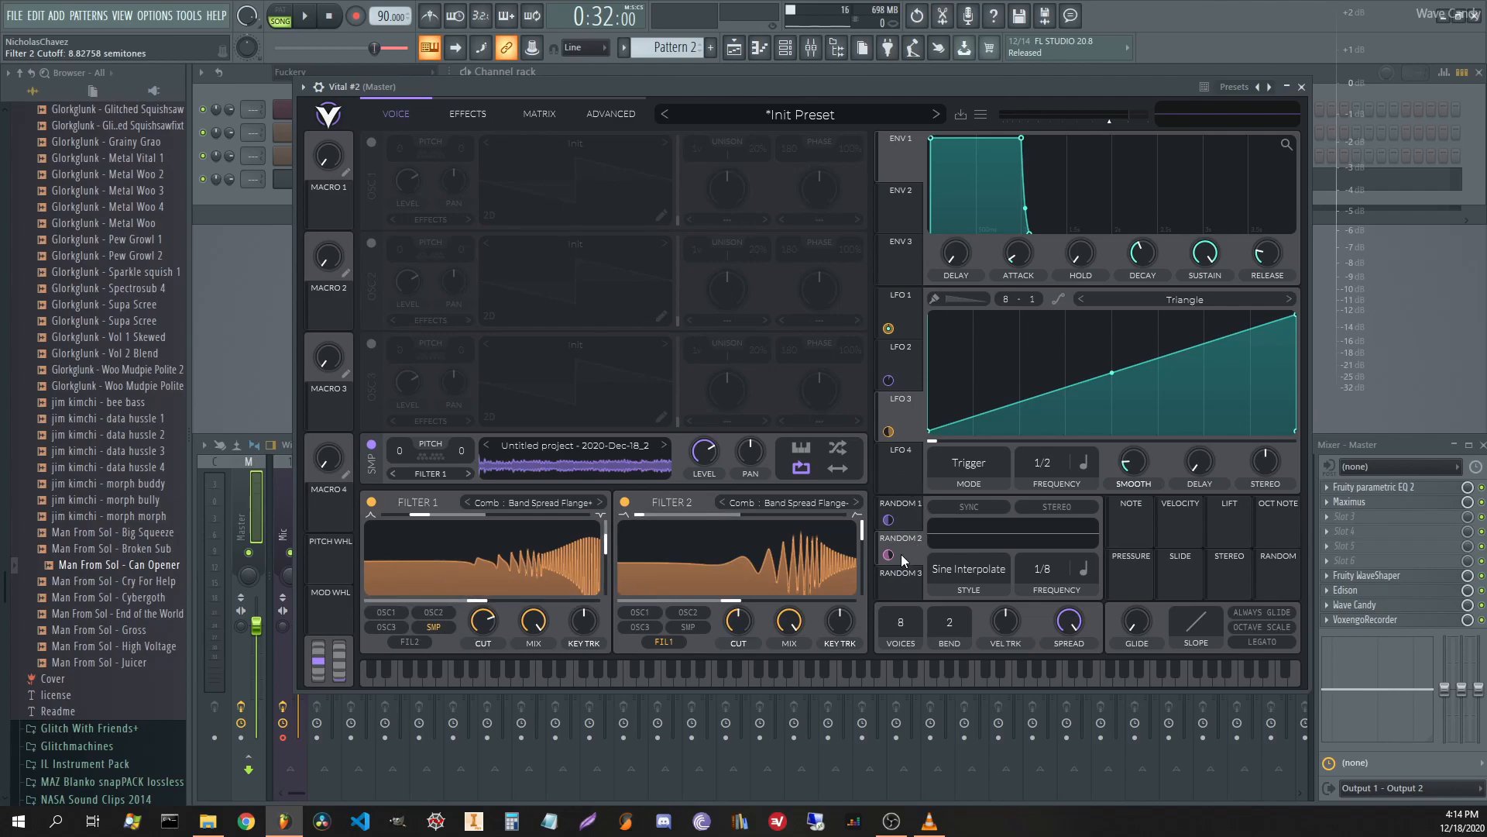
In the matrix, make LFO 3's cutoff amount negative and let Random 2 modulate it at about 0.65.
left_click(467, 114)
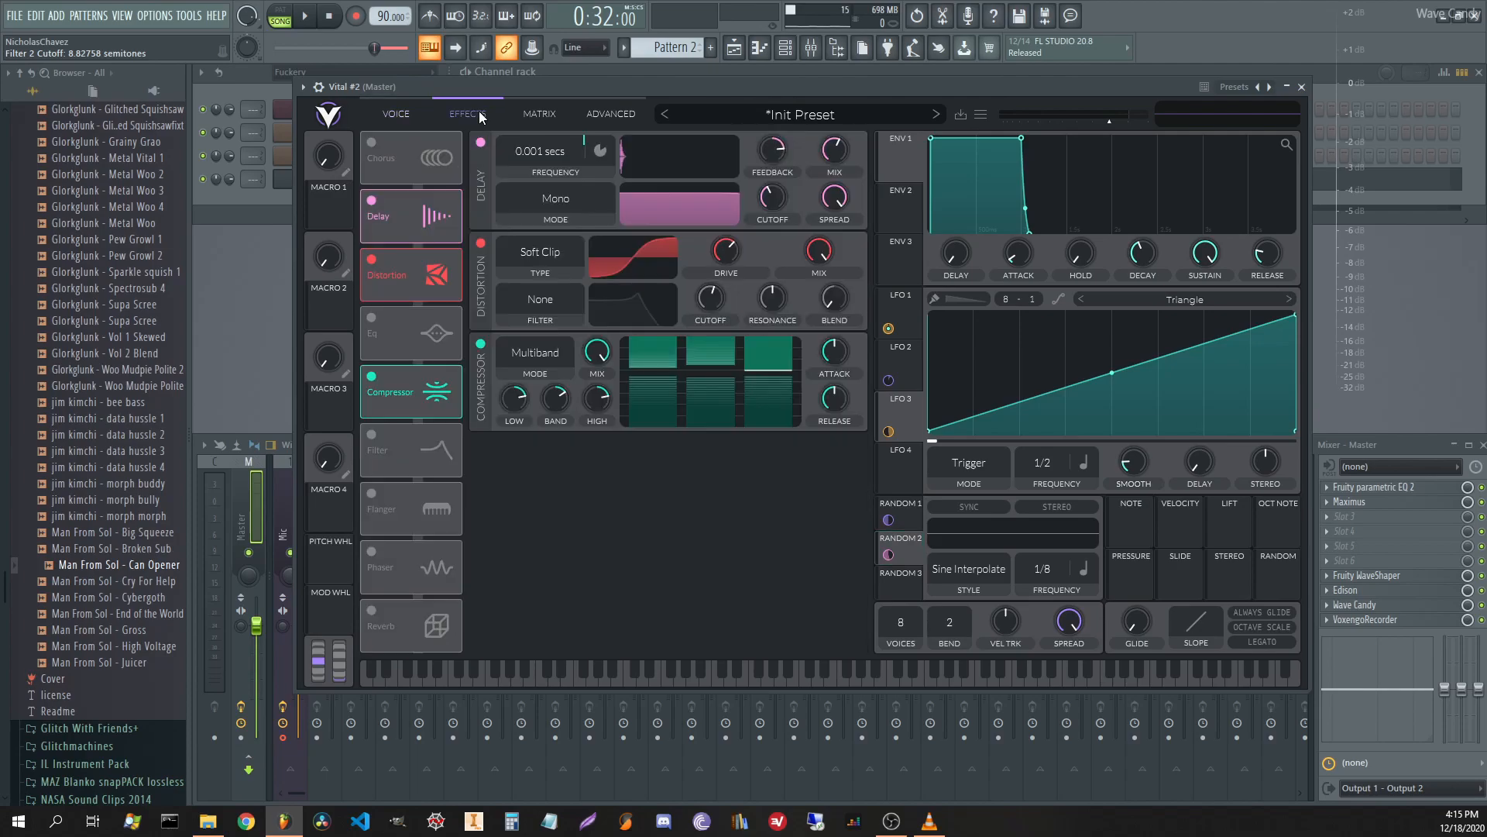
left_click(521, 114)
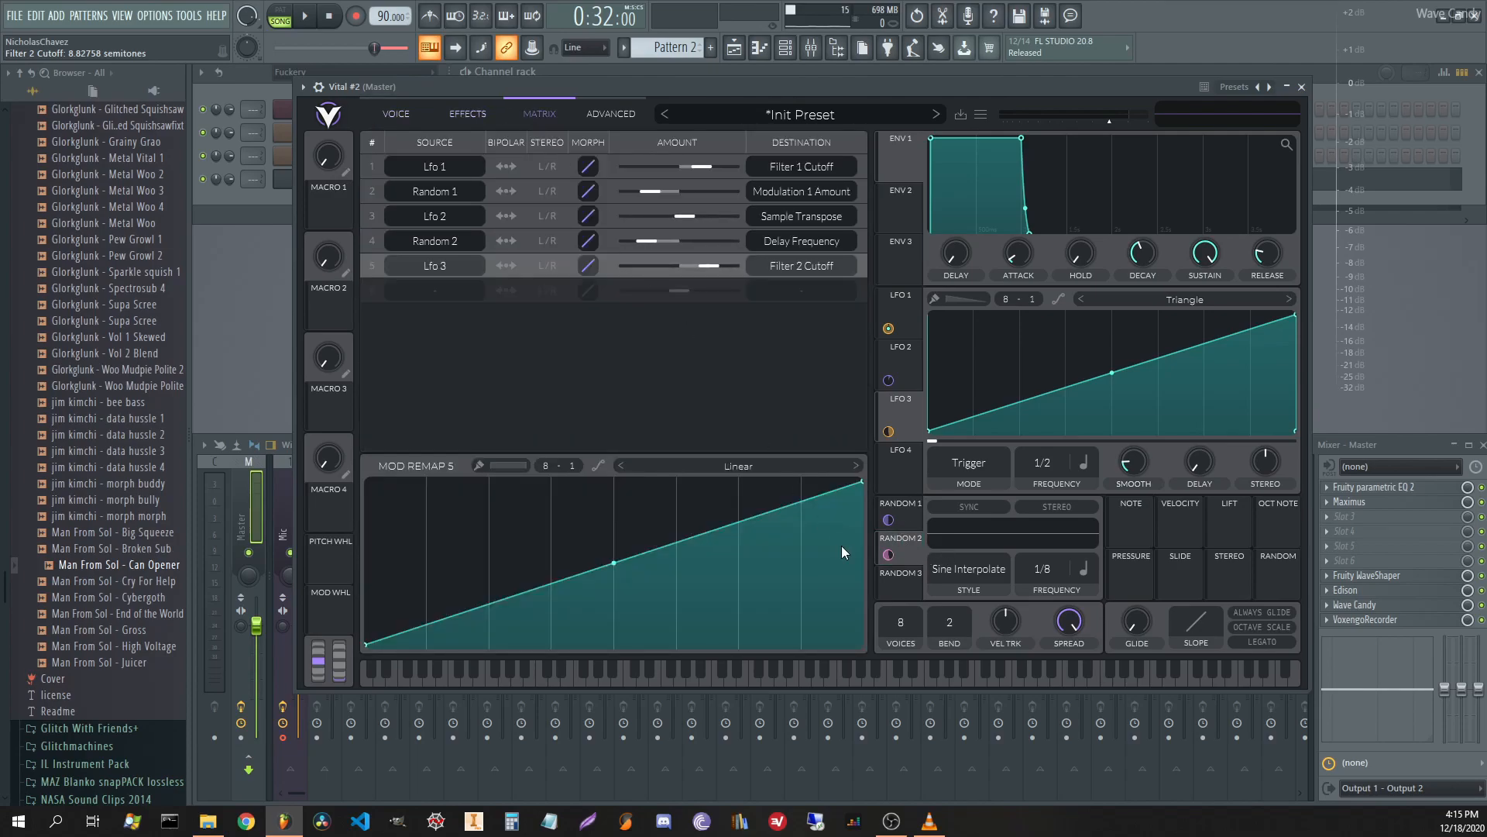
left_click_drag(914, 552, 698, 268)
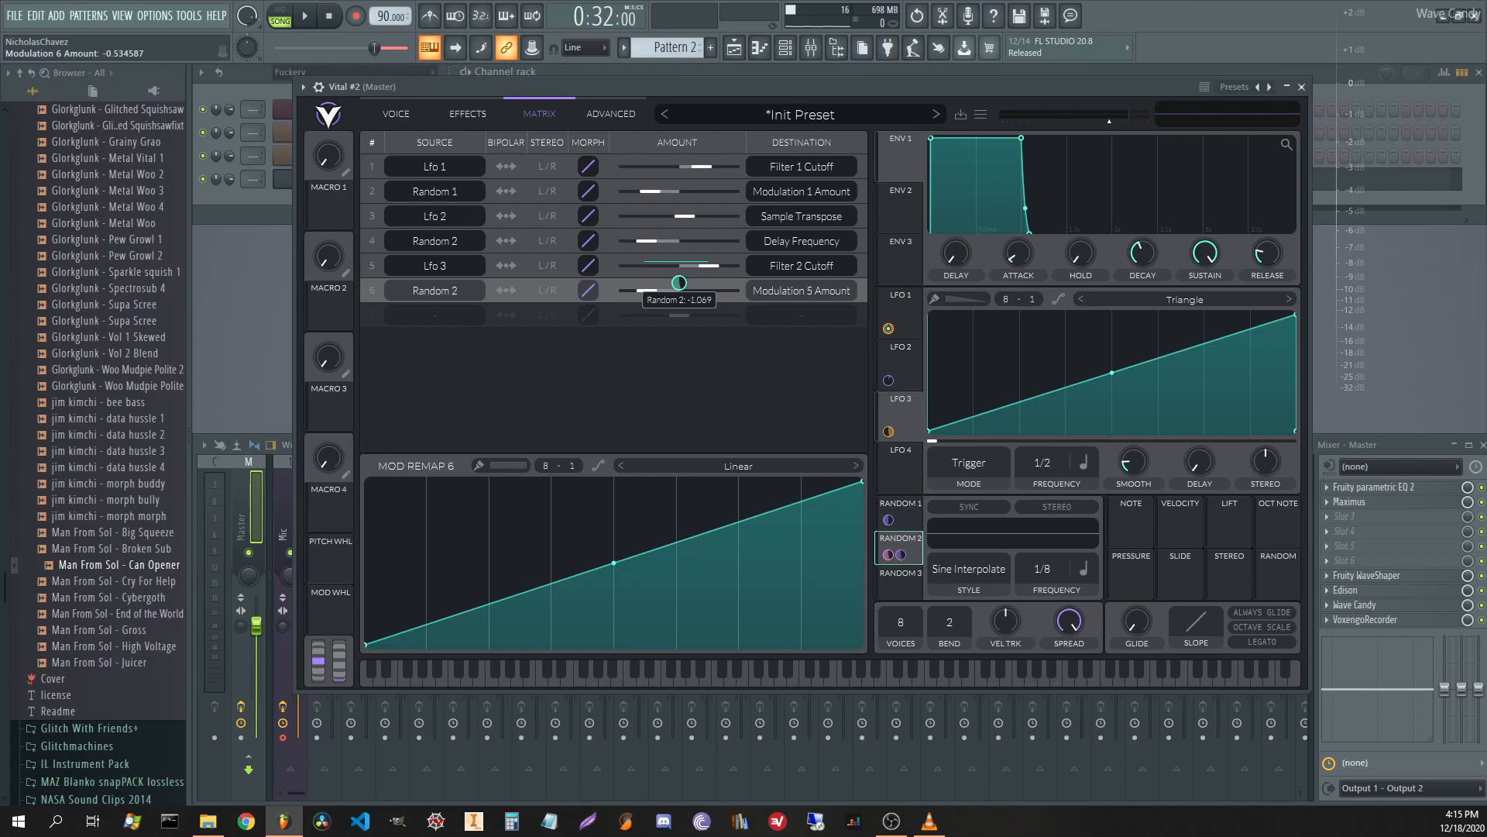
left_click_drag(706, 261, 672, 264)
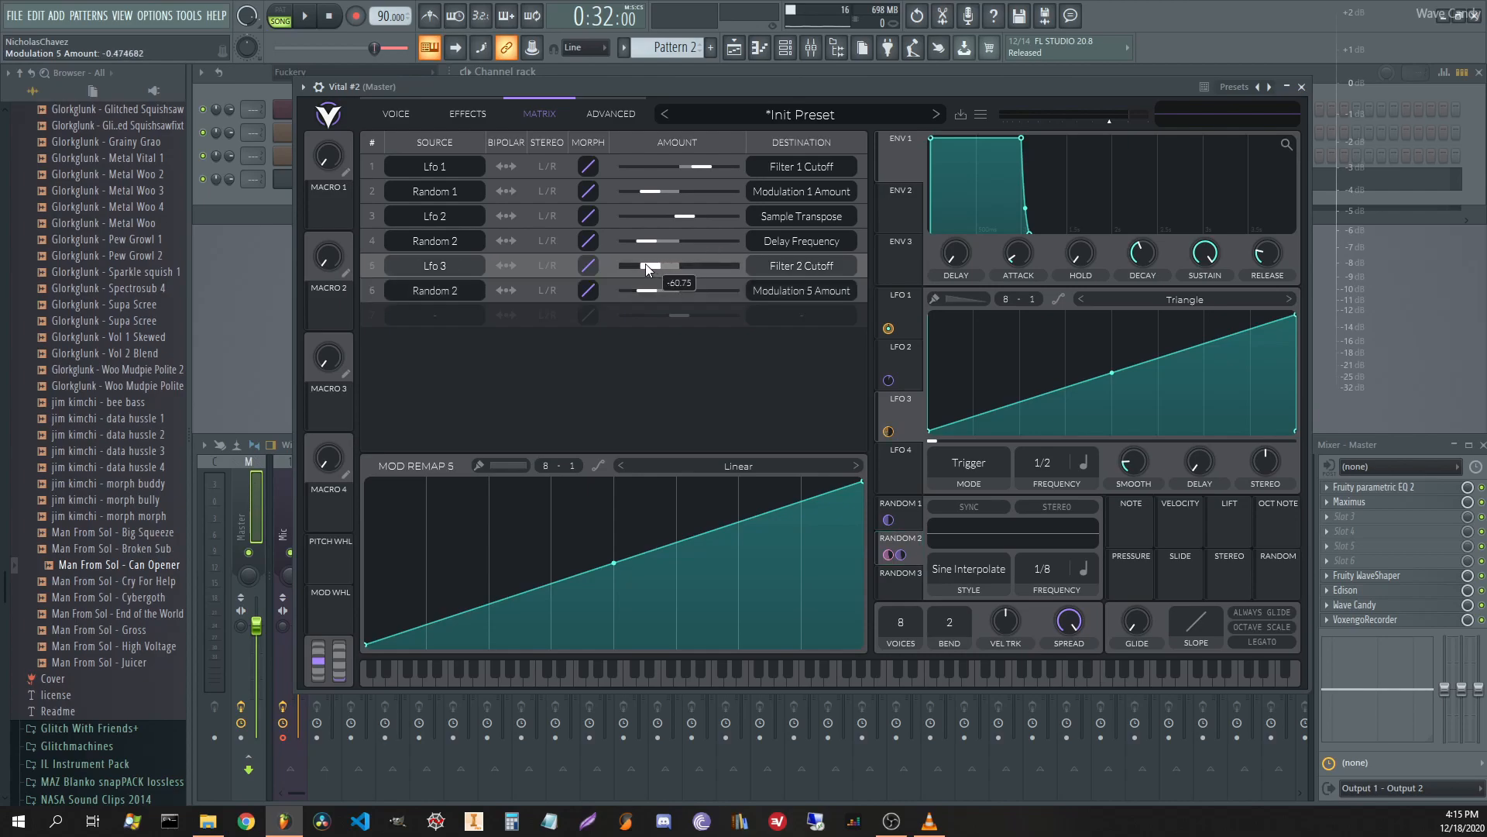
mouse_move(678, 263)
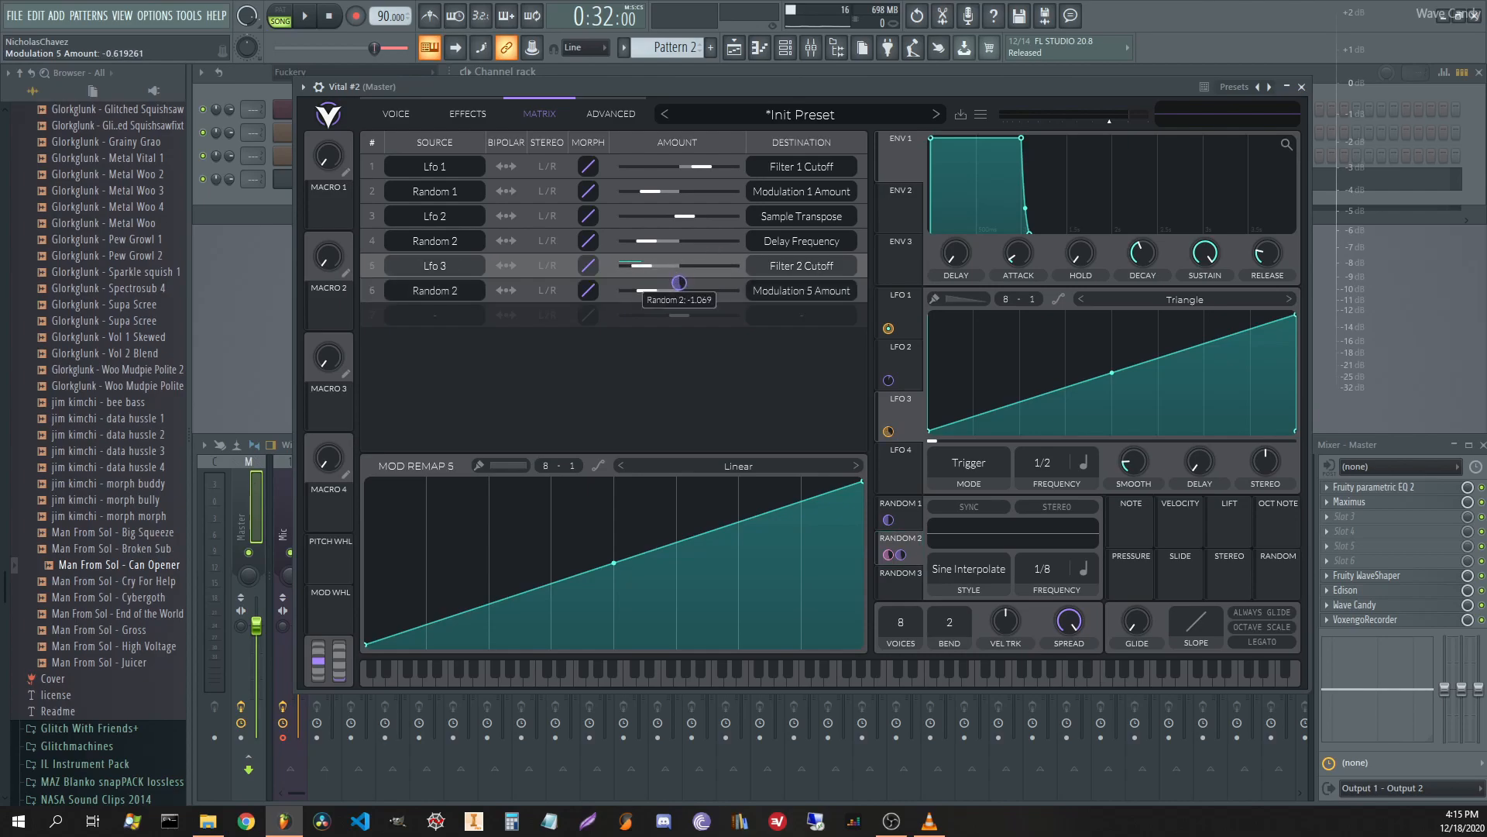
left_click_drag(679, 284, 679, 309)
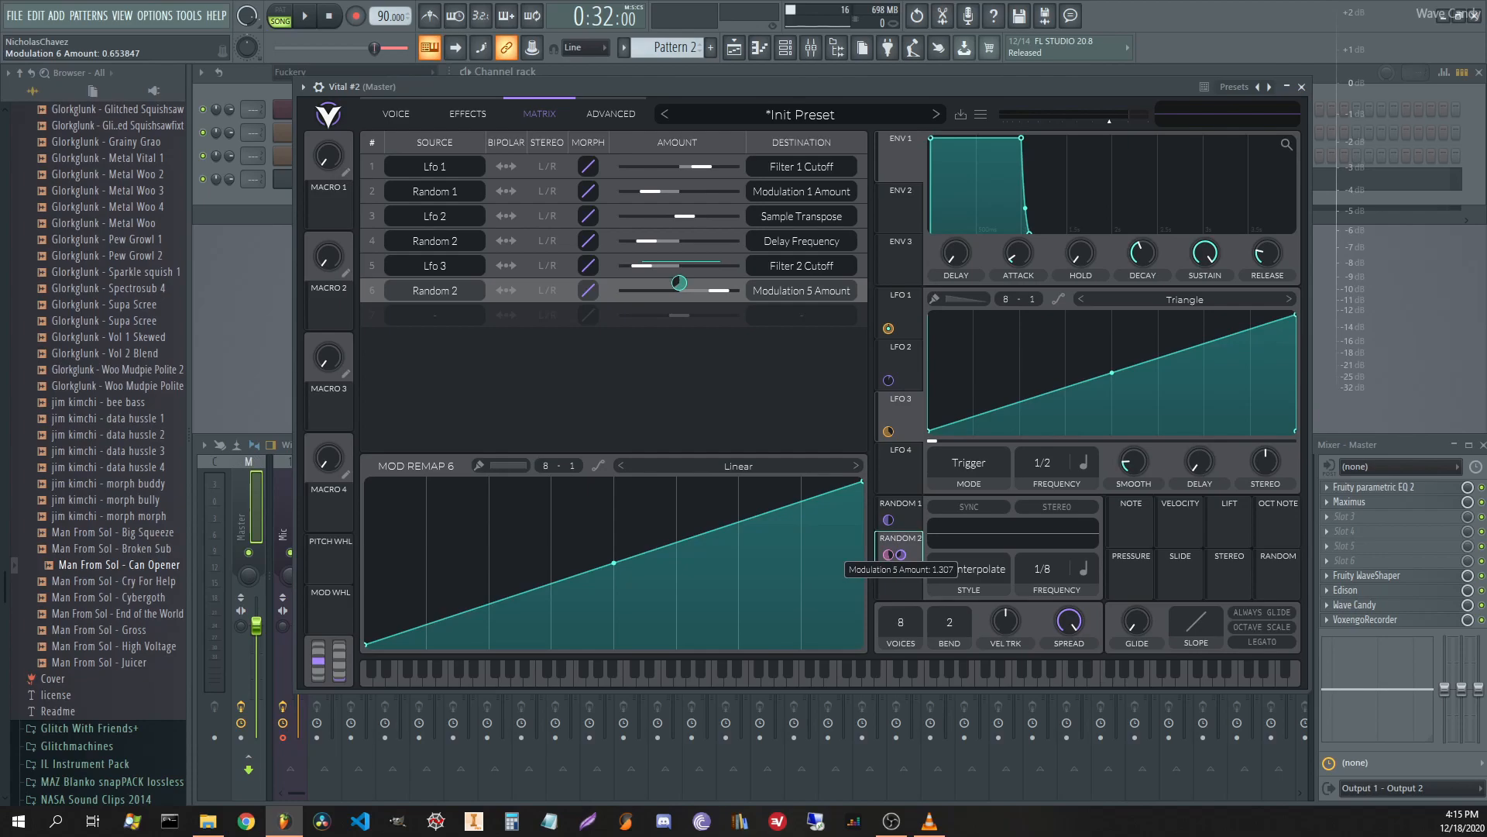
key("space")
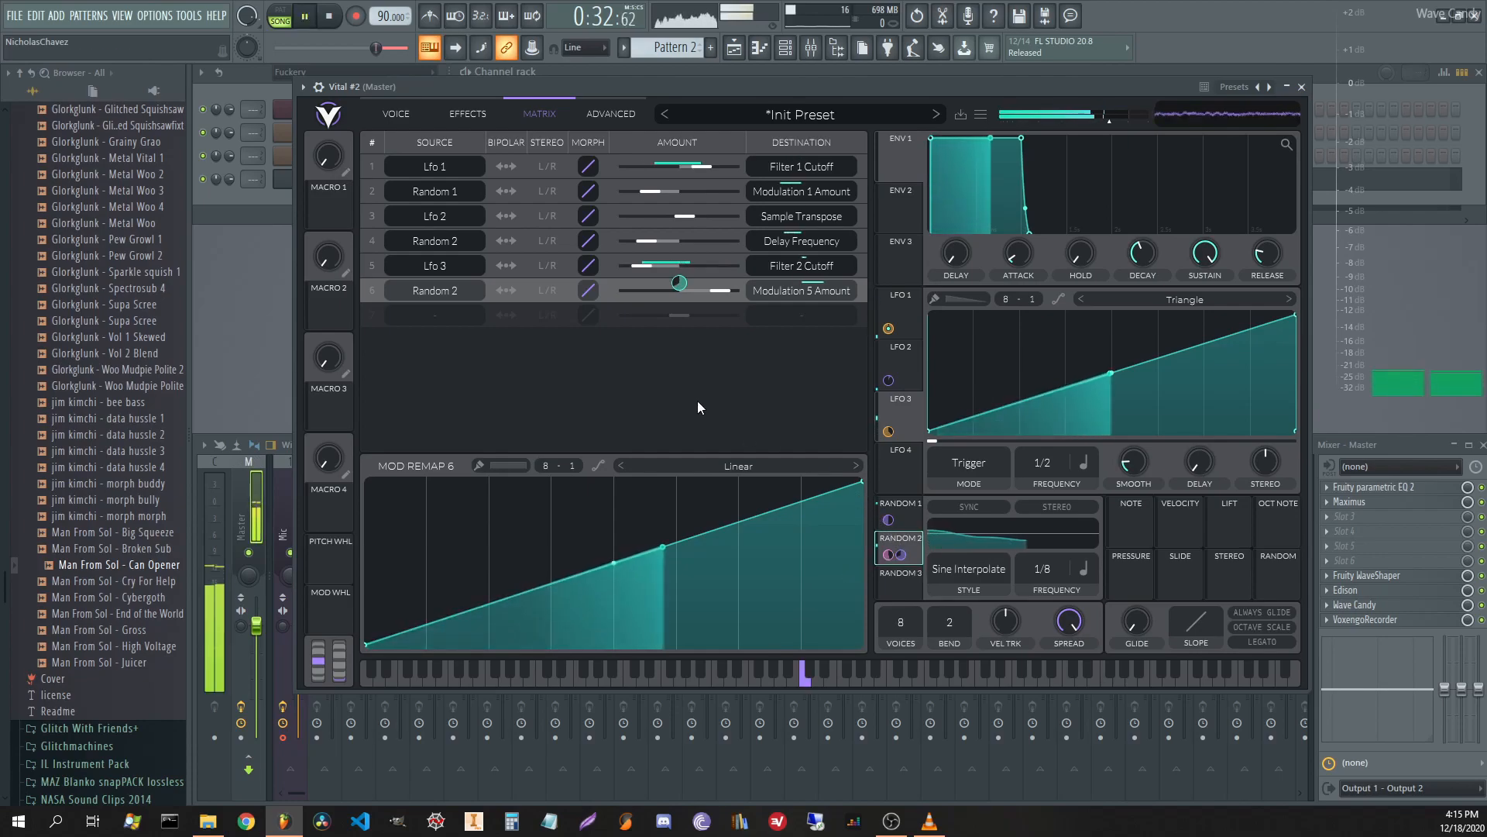
Curve the LFO ramp, reduce LFO 3's depth, max Filter 2's blend and modulate it with Random 1.
left_click(411, 121)
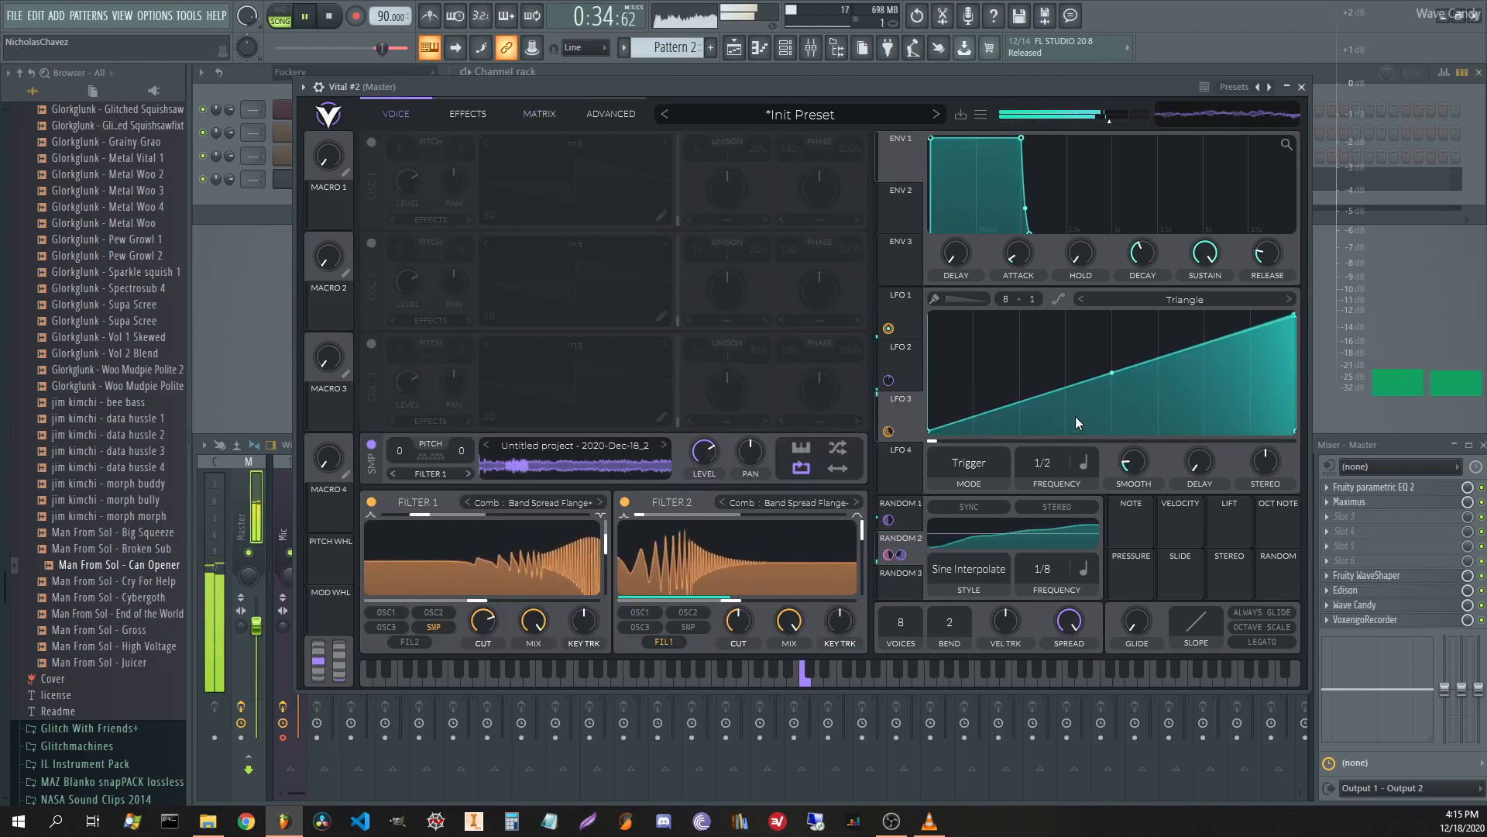
left_click_drag(1118, 366, 1123, 412)
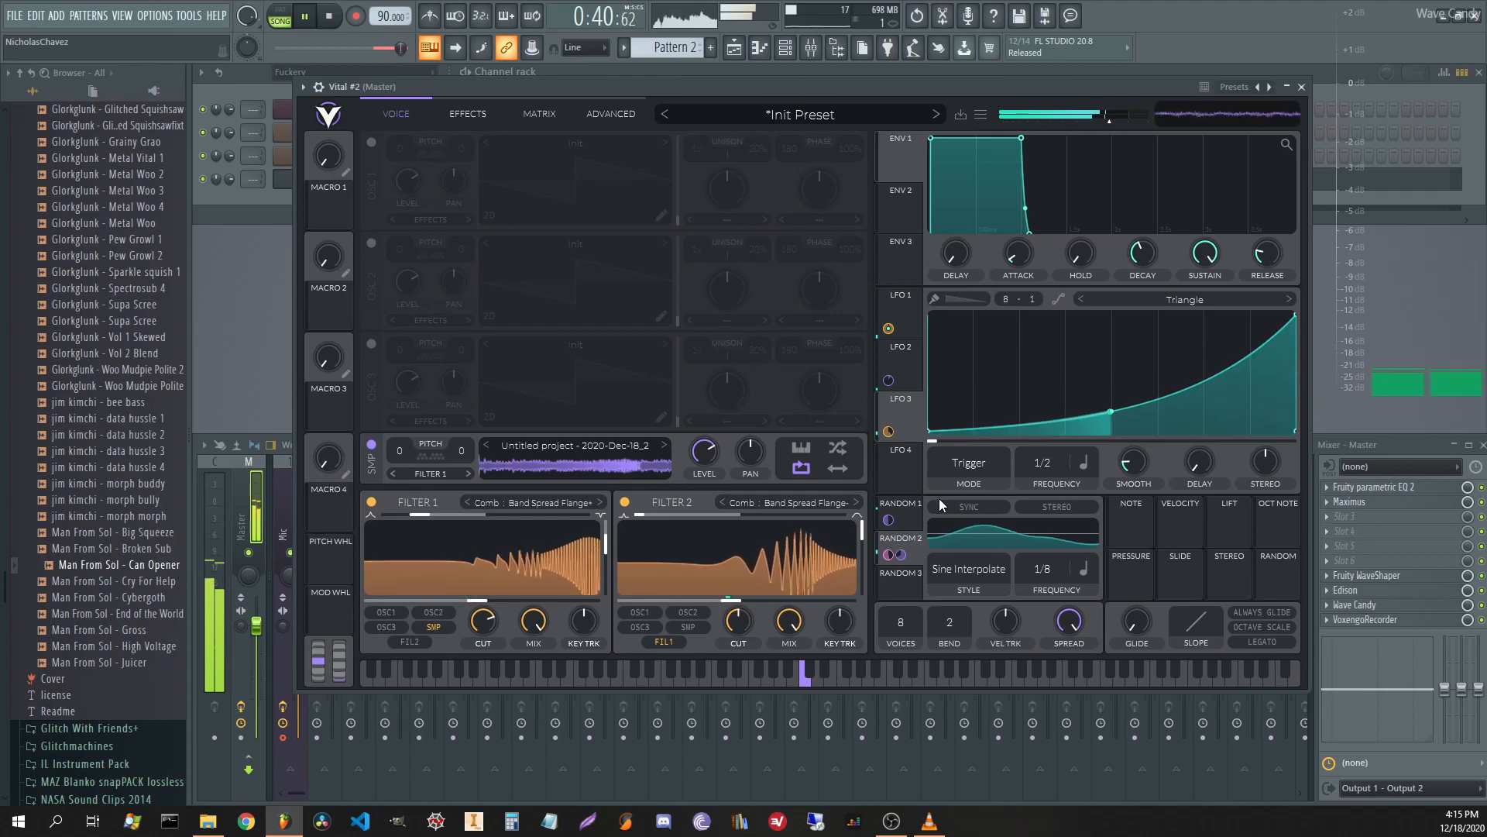
left_click_drag(889, 431, 846, 651)
left_click_drag(845, 557, 845, 540)
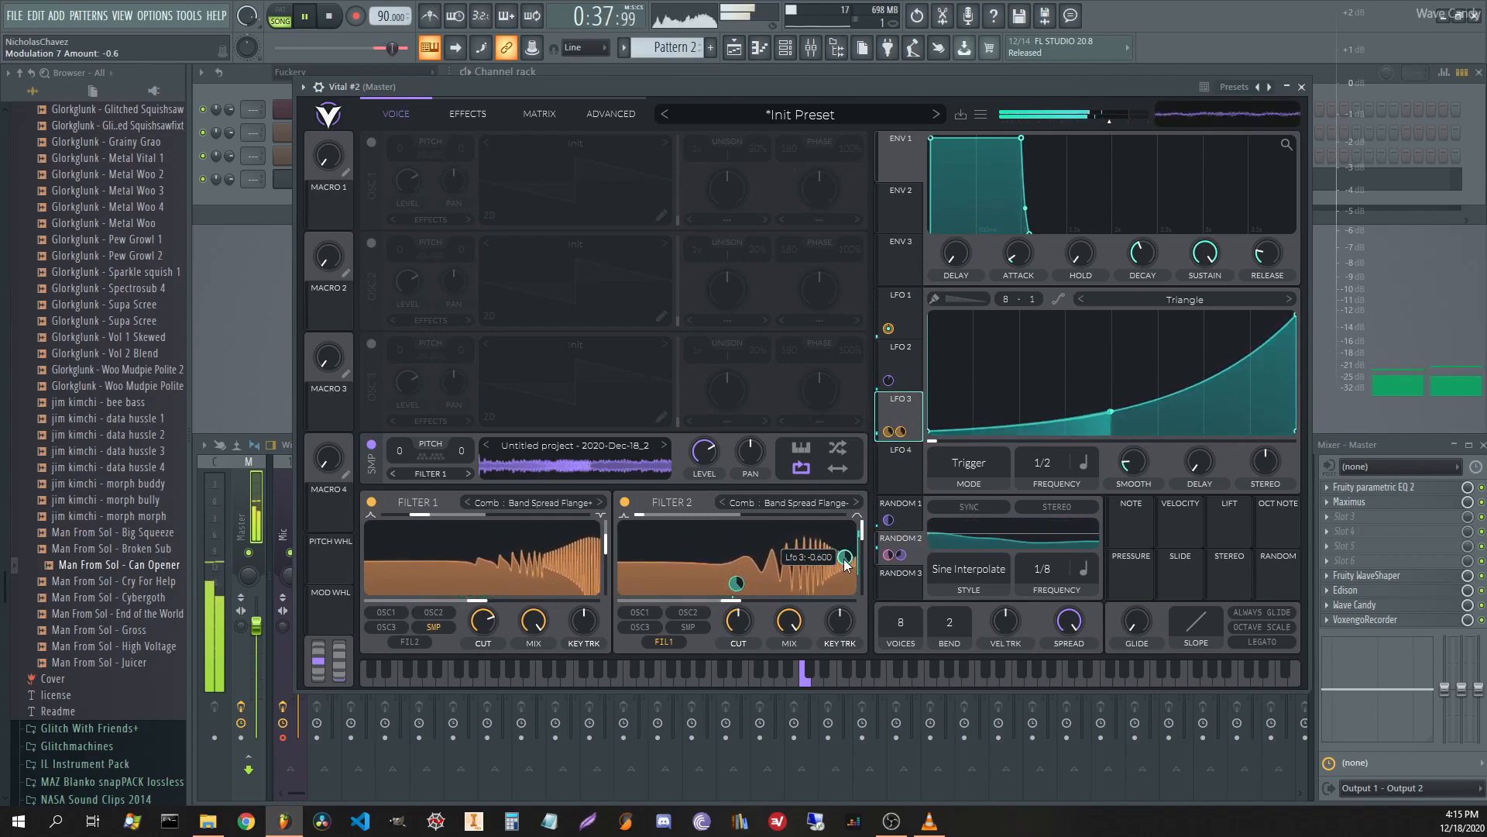
left_click_drag(655, 518, 693, 504)
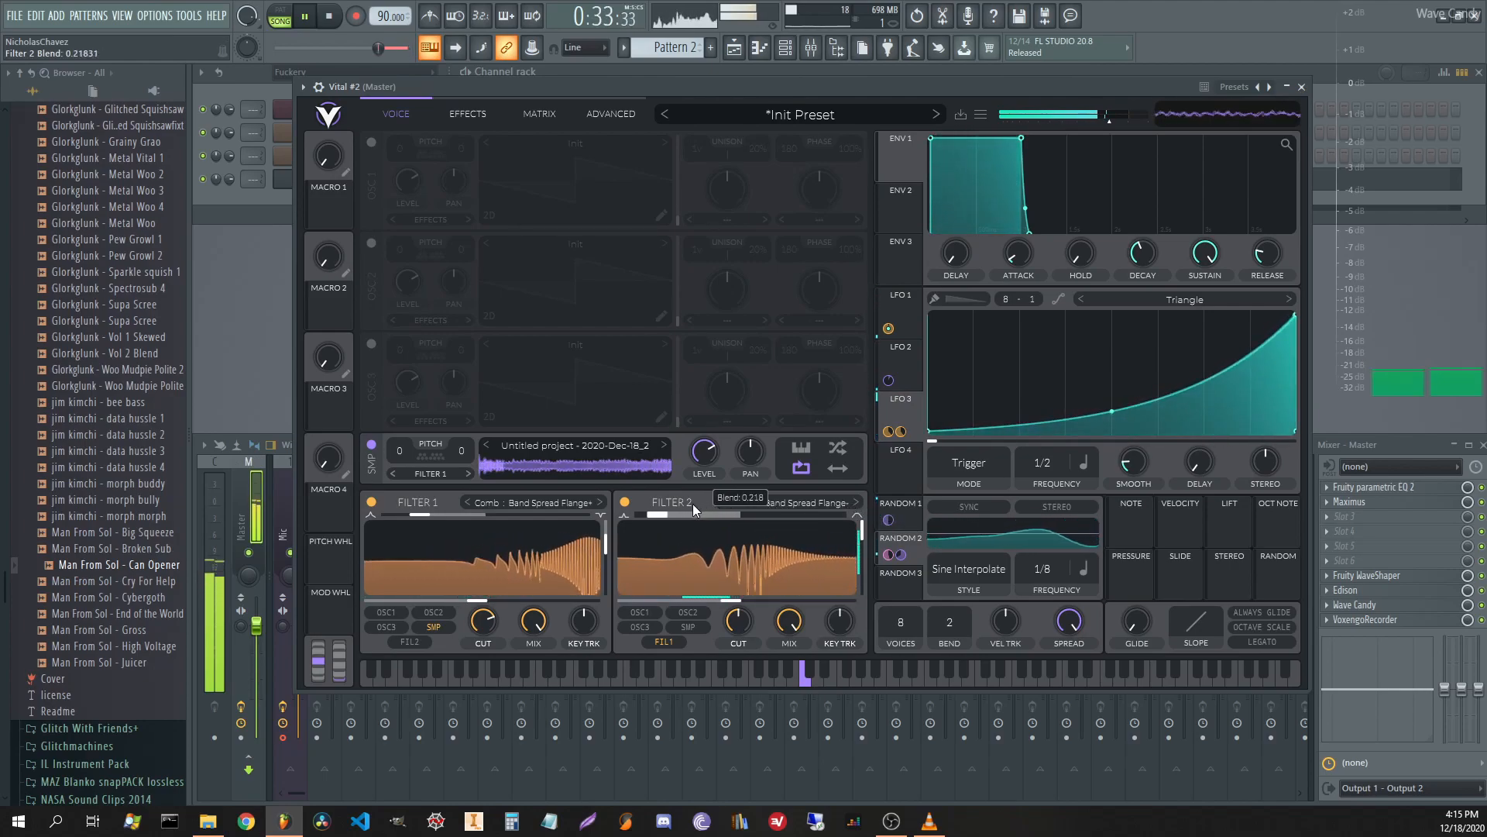
left_click(906, 516)
left_click_drag(889, 520, 740, 561)
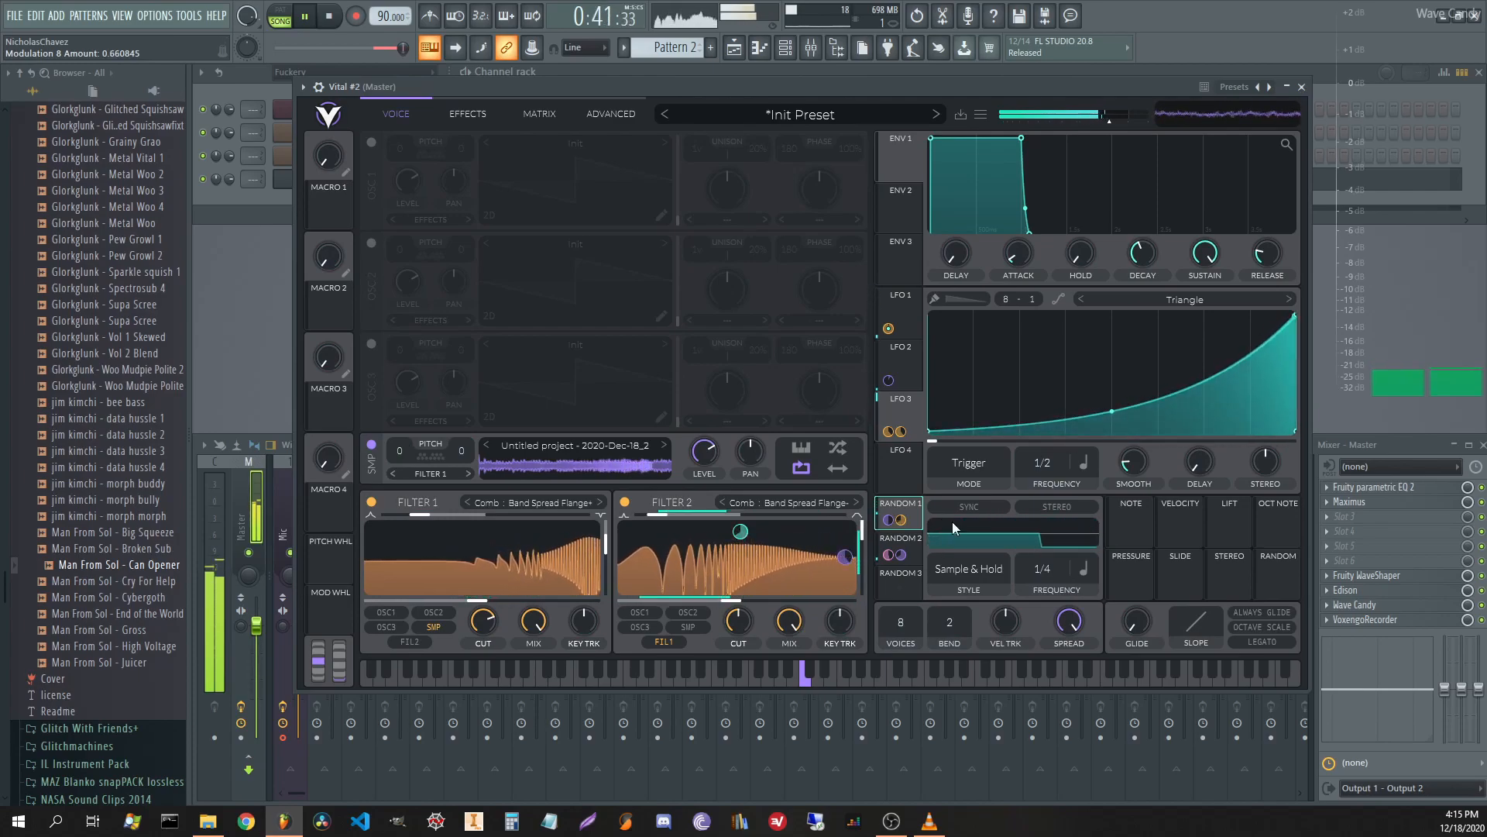
Route LFO 1 to Filter 2's cutoff at about -0.54, with cutoff near 53.34 semitones.
left_click(906, 312)
left_click_drag(905, 310, 745, 567)
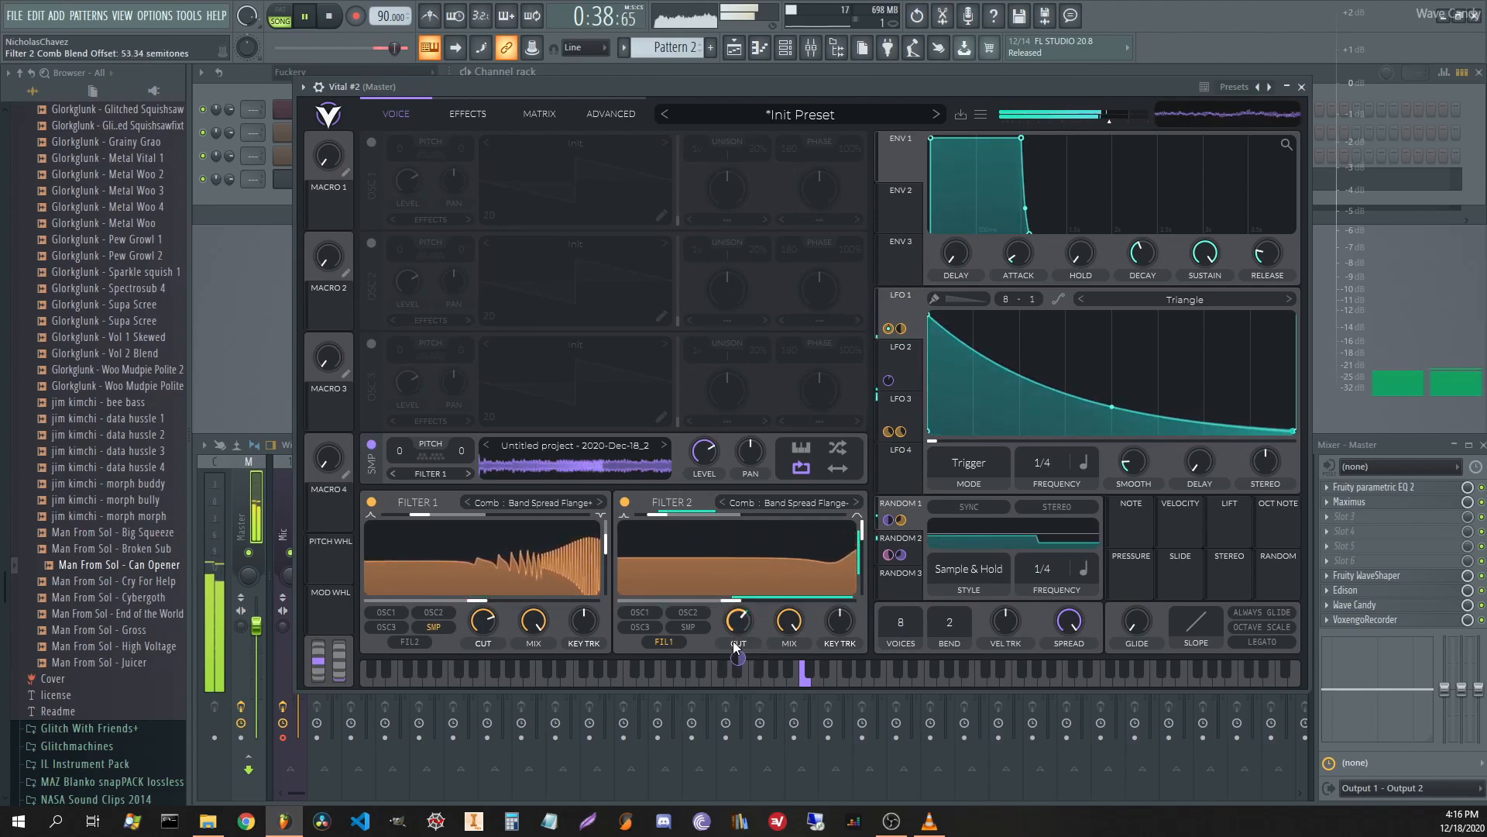
left_click_drag(738, 658, 739, 747)
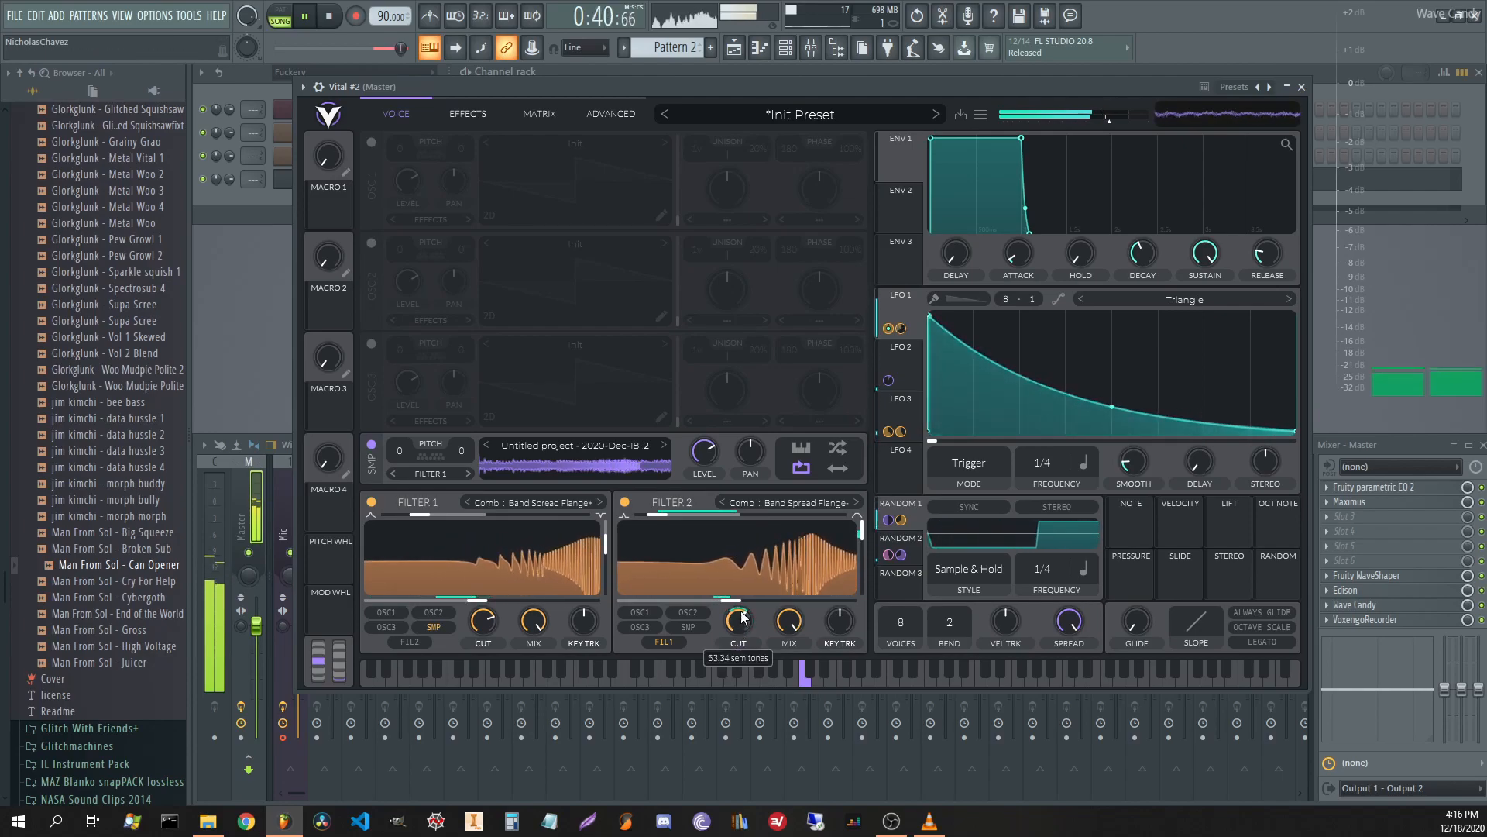
left_click_drag(745, 622, 749, 596)
left_click_drag(740, 657, 740, 692)
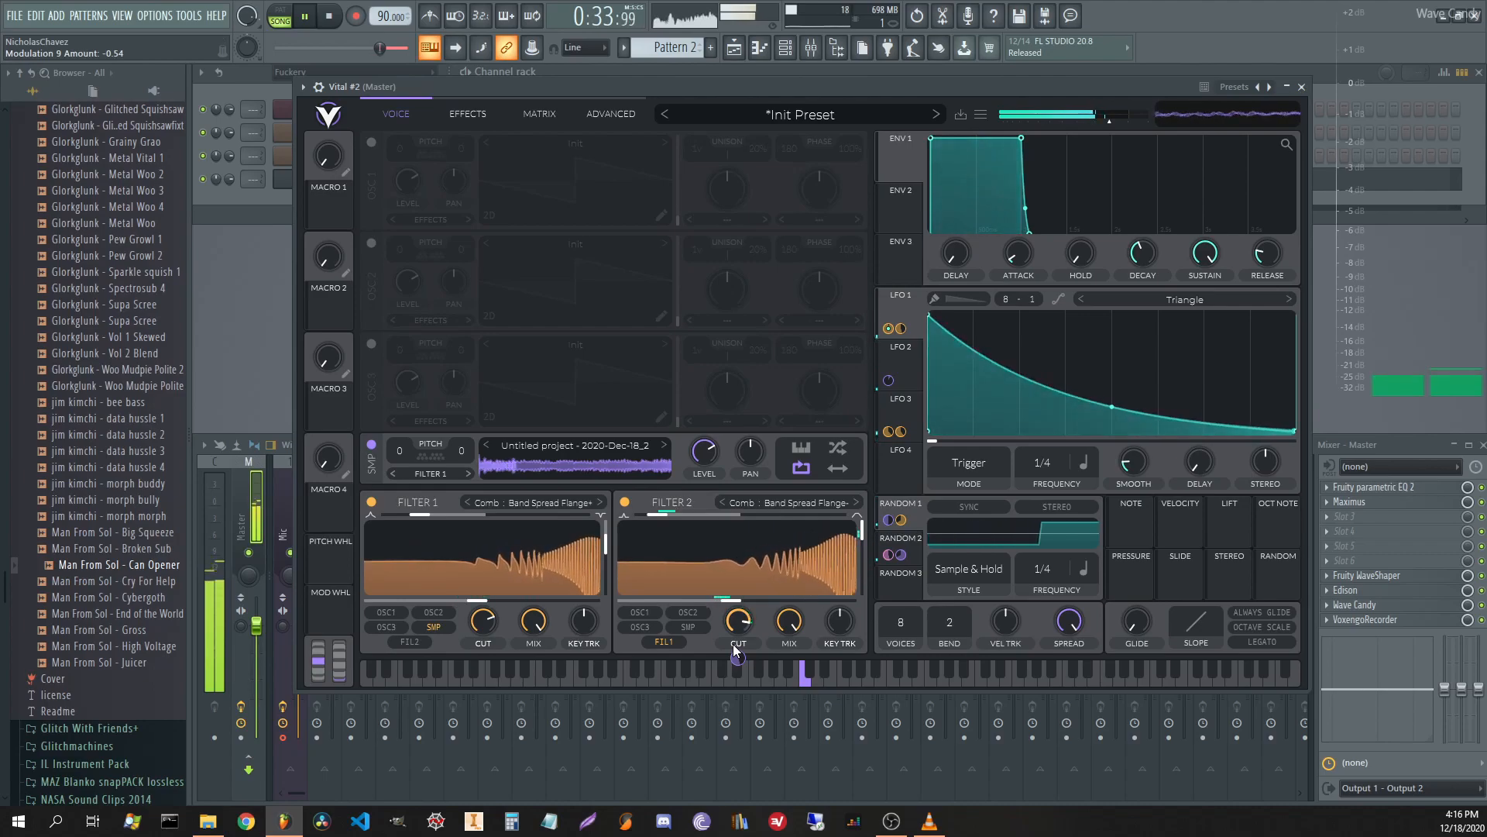
left_click(480, 123)
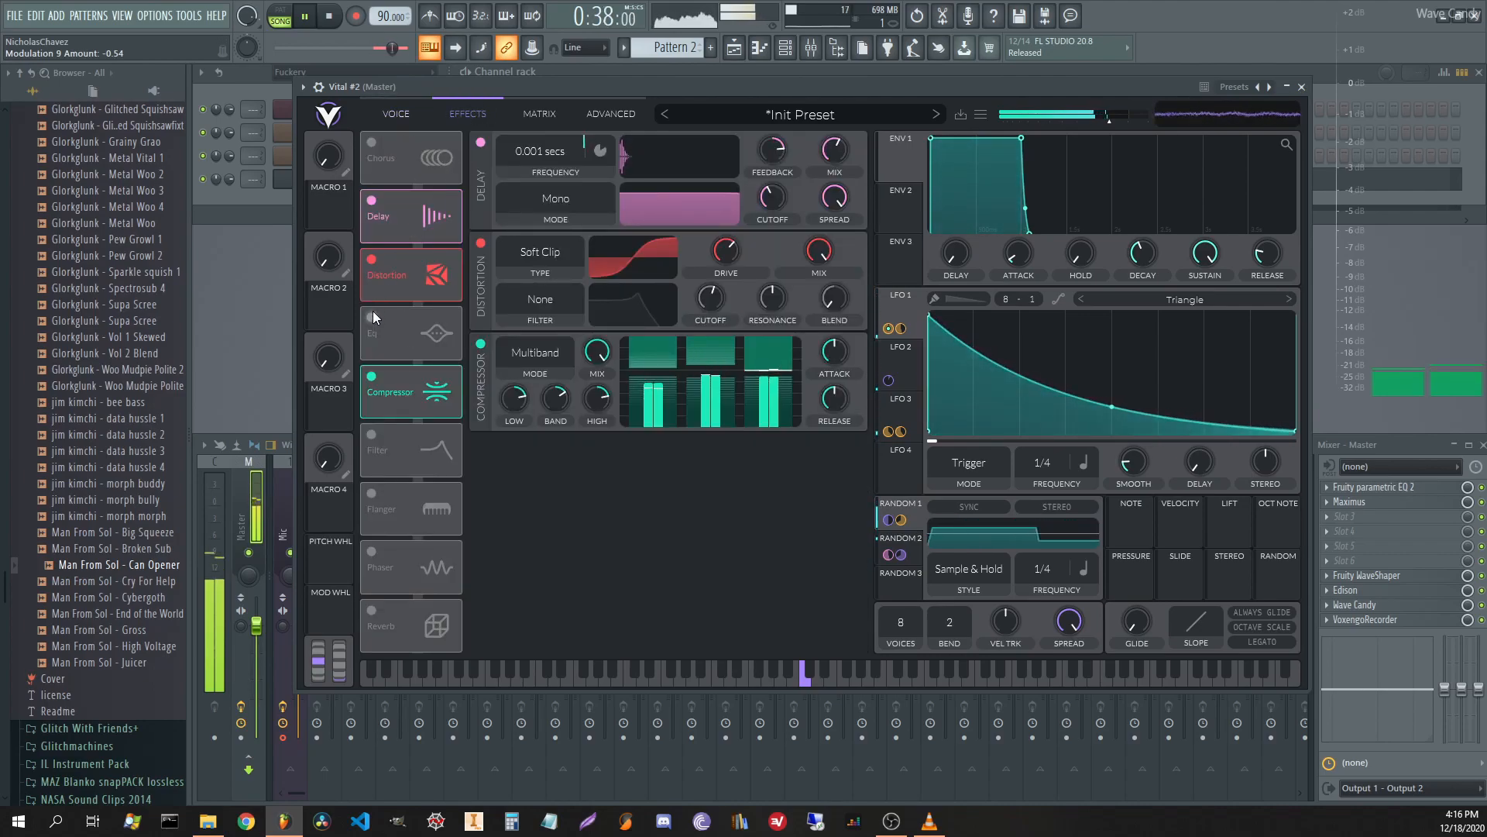
Enable Vital's reverb and move it above the distortion in the effect chain.
left_click(373, 608)
left_click_drag(398, 616, 392, 310)
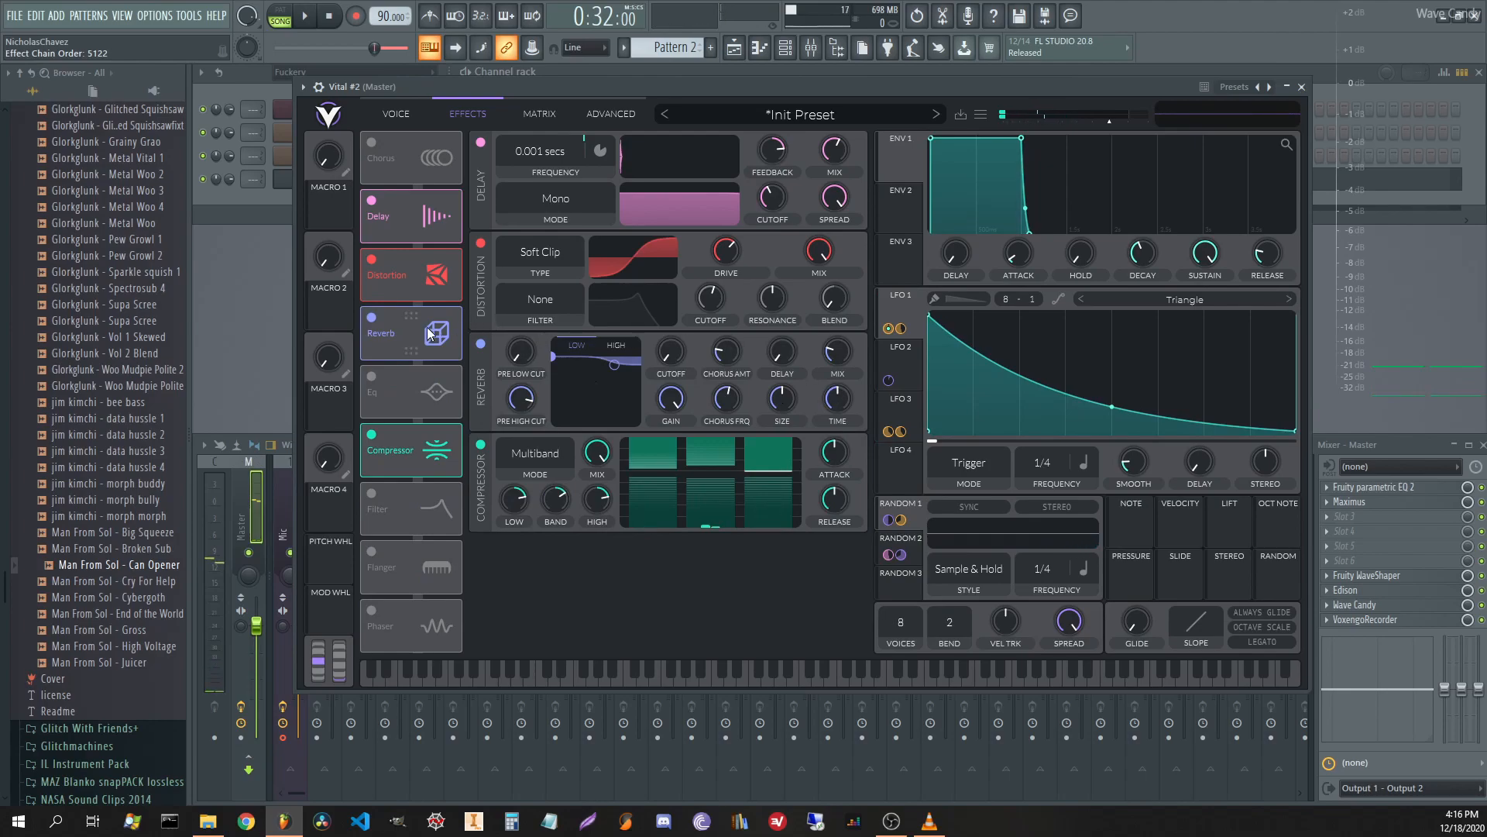
left_click_drag(432, 334, 424, 277)
Try Down Sample, then settle on Bit Crush distortion with drive around -20 dB while auditioning.
left_click(545, 350)
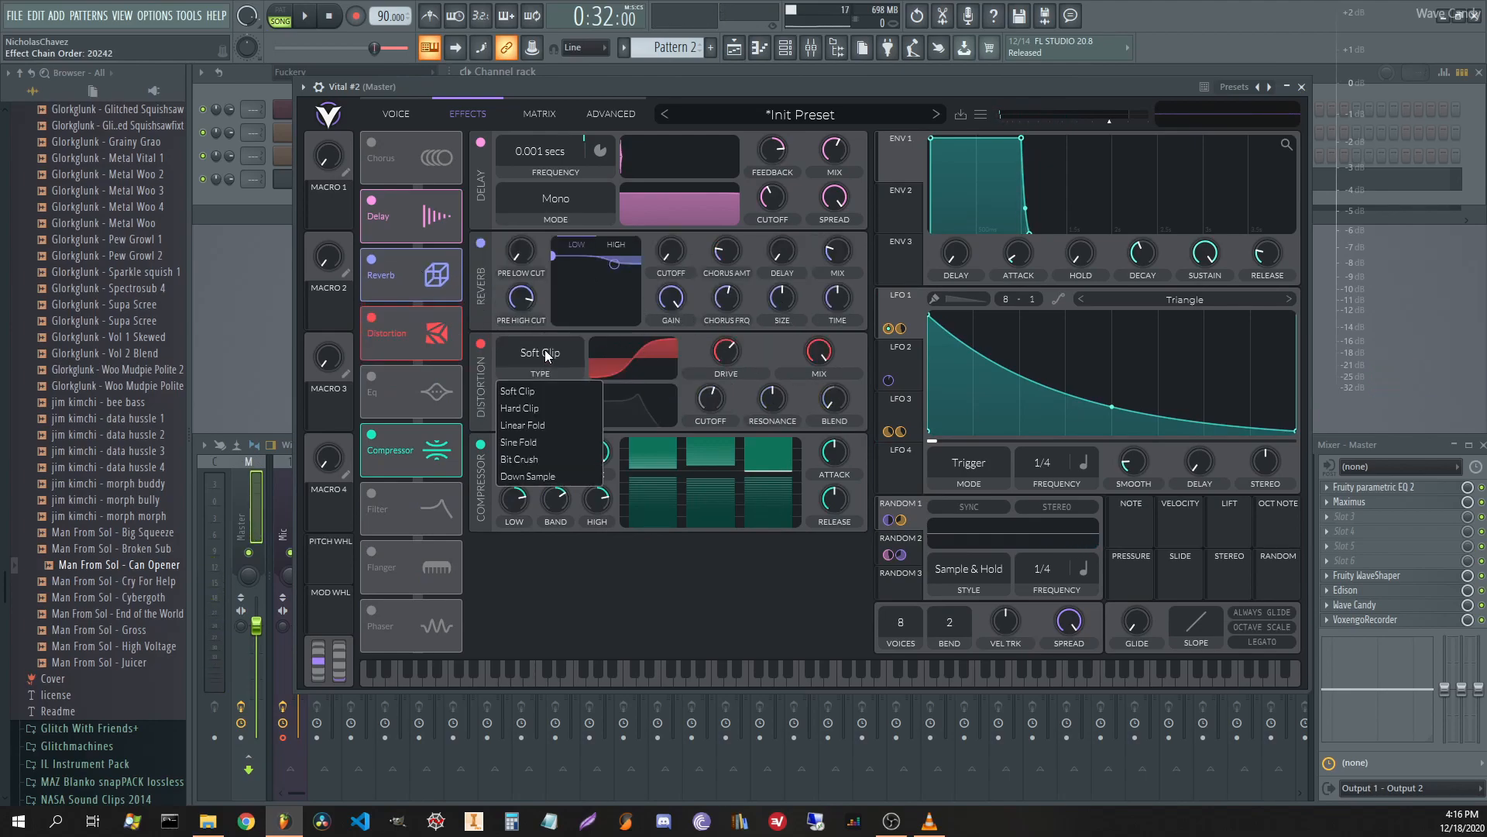
left_click(532, 475)
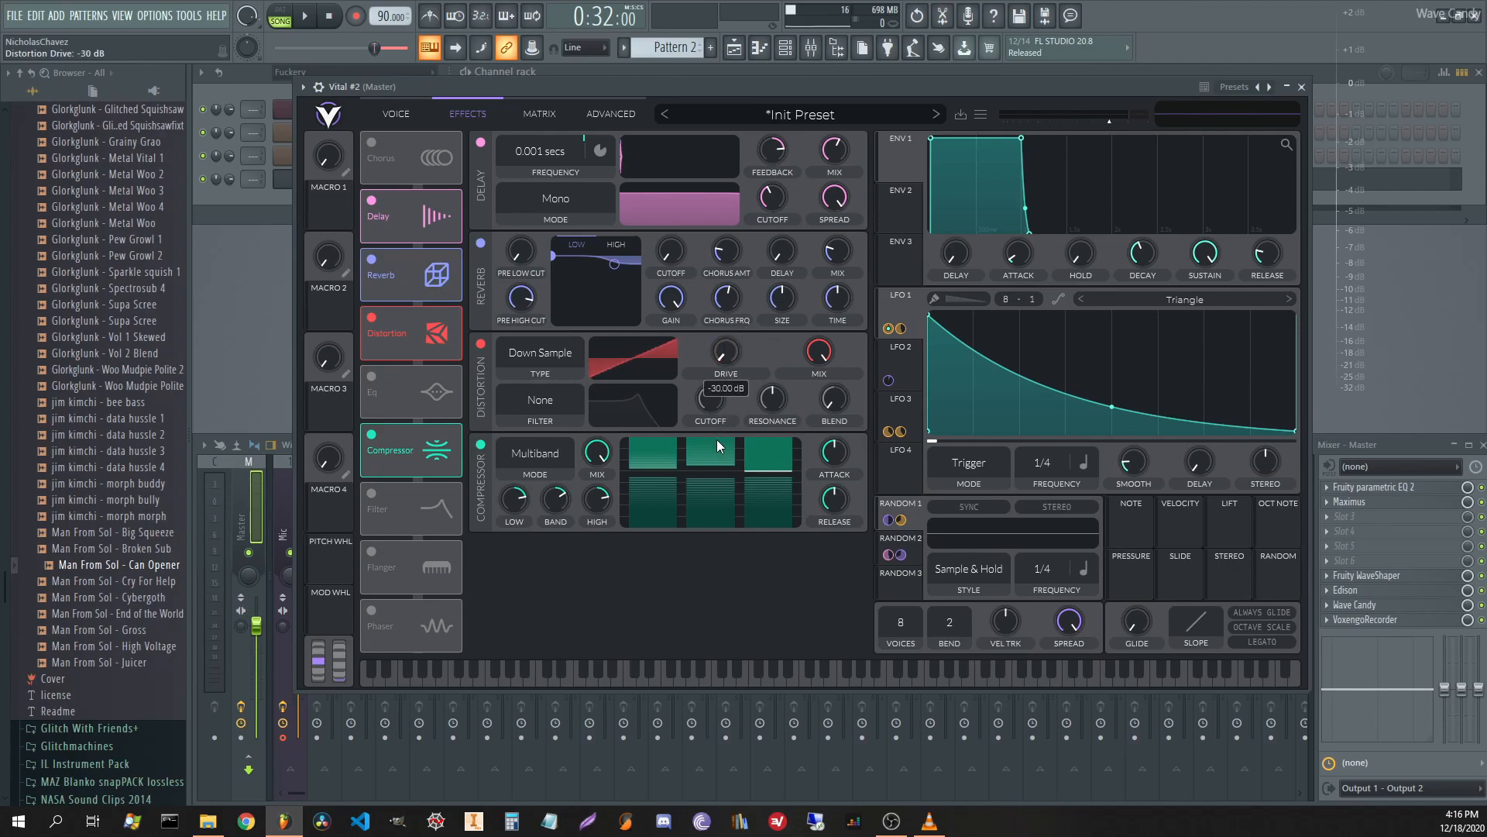
left_click_drag(713, 428, 711, 424)
key("space")
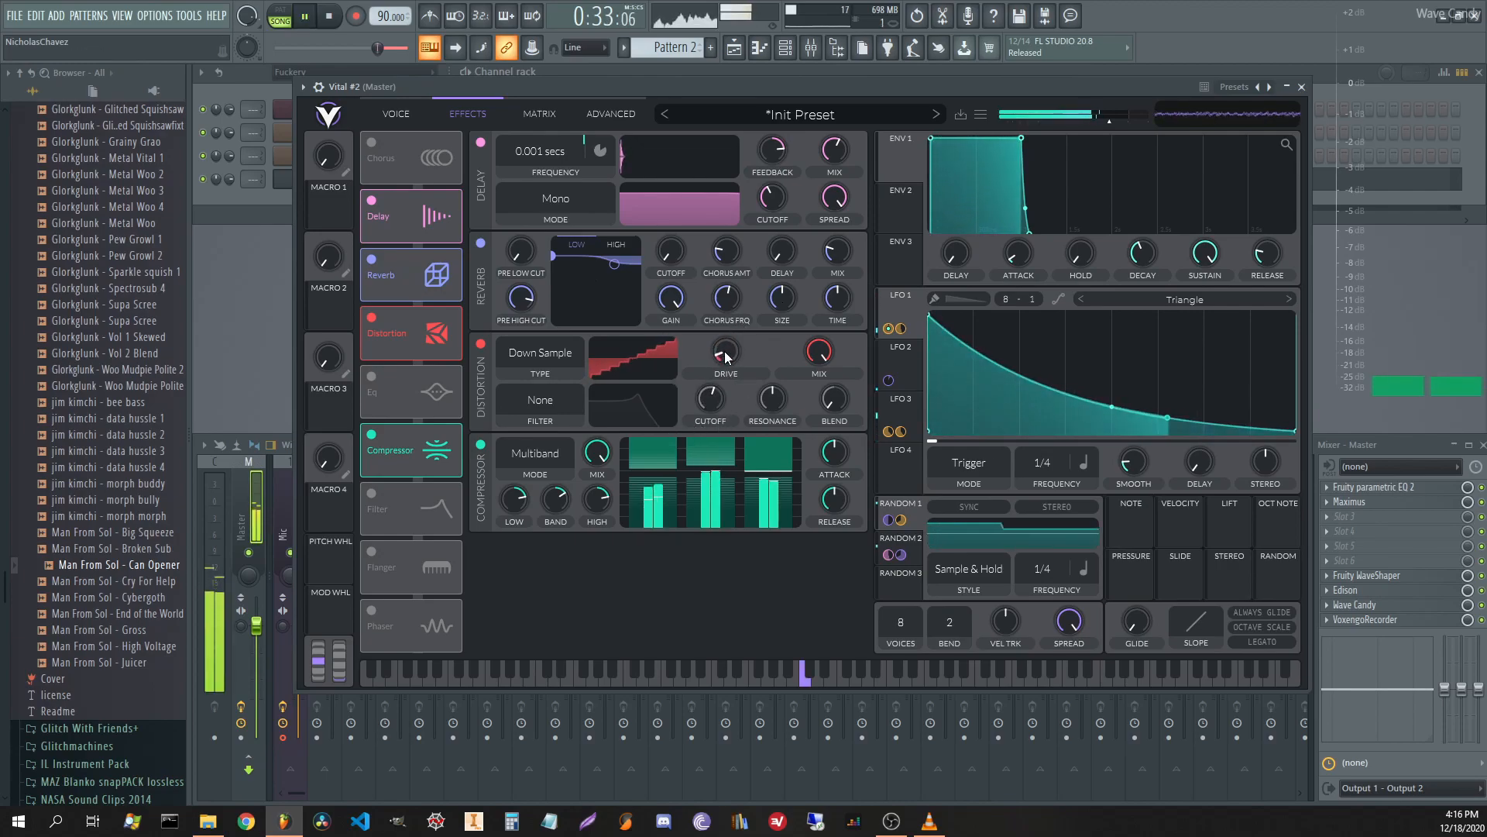
left_click(558, 354)
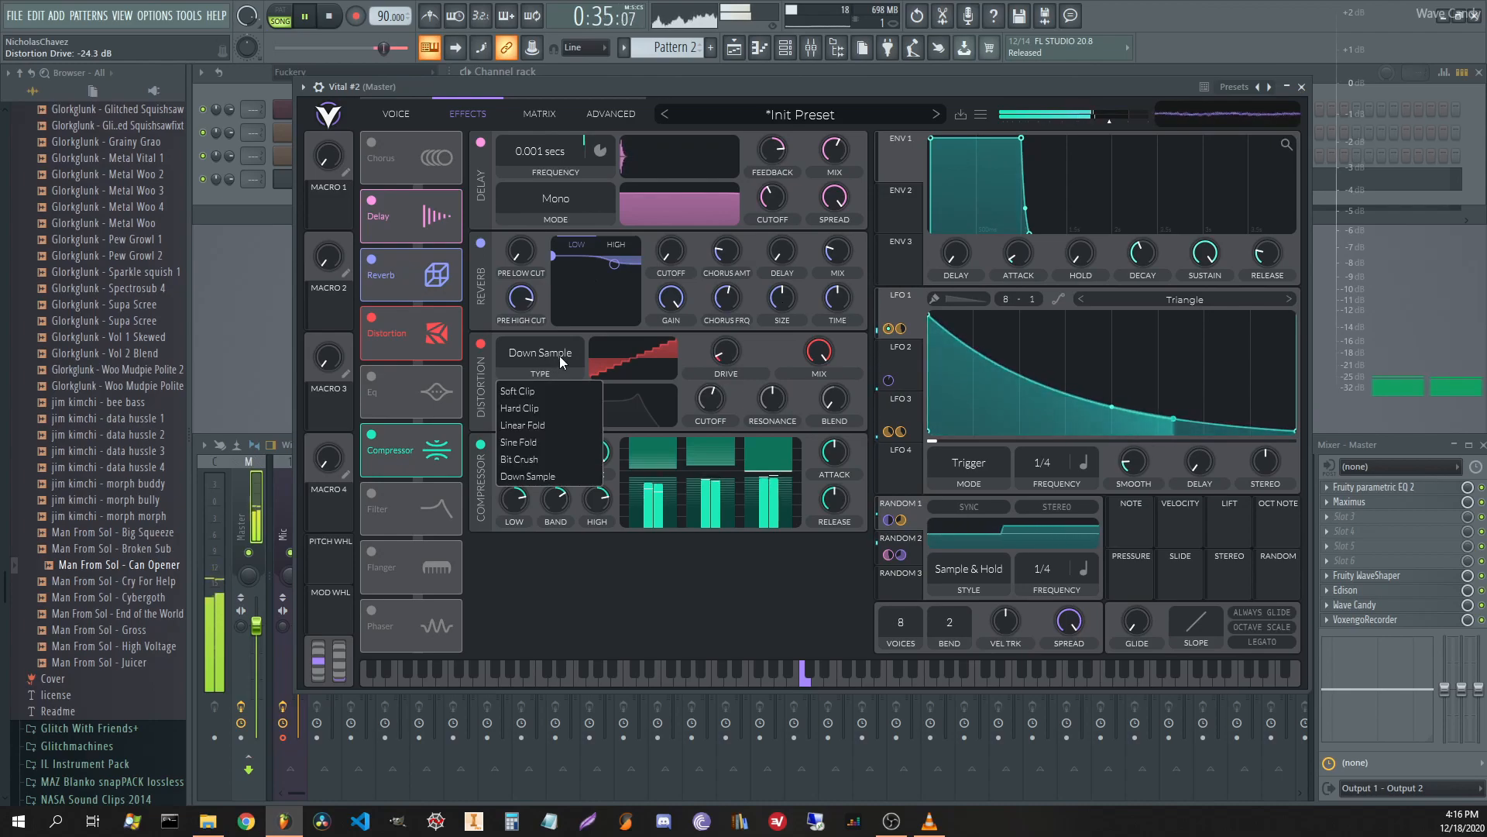
left_click(550, 457)
mouse_move(726, 353)
left_mouse_down()
mouse_move(741, 375)
mouse_move(714, 359)
mouse_move(733, 296)
mouse_move(710, 364)
mouse_move(722, 336)
left_mouse_up()
key("space")
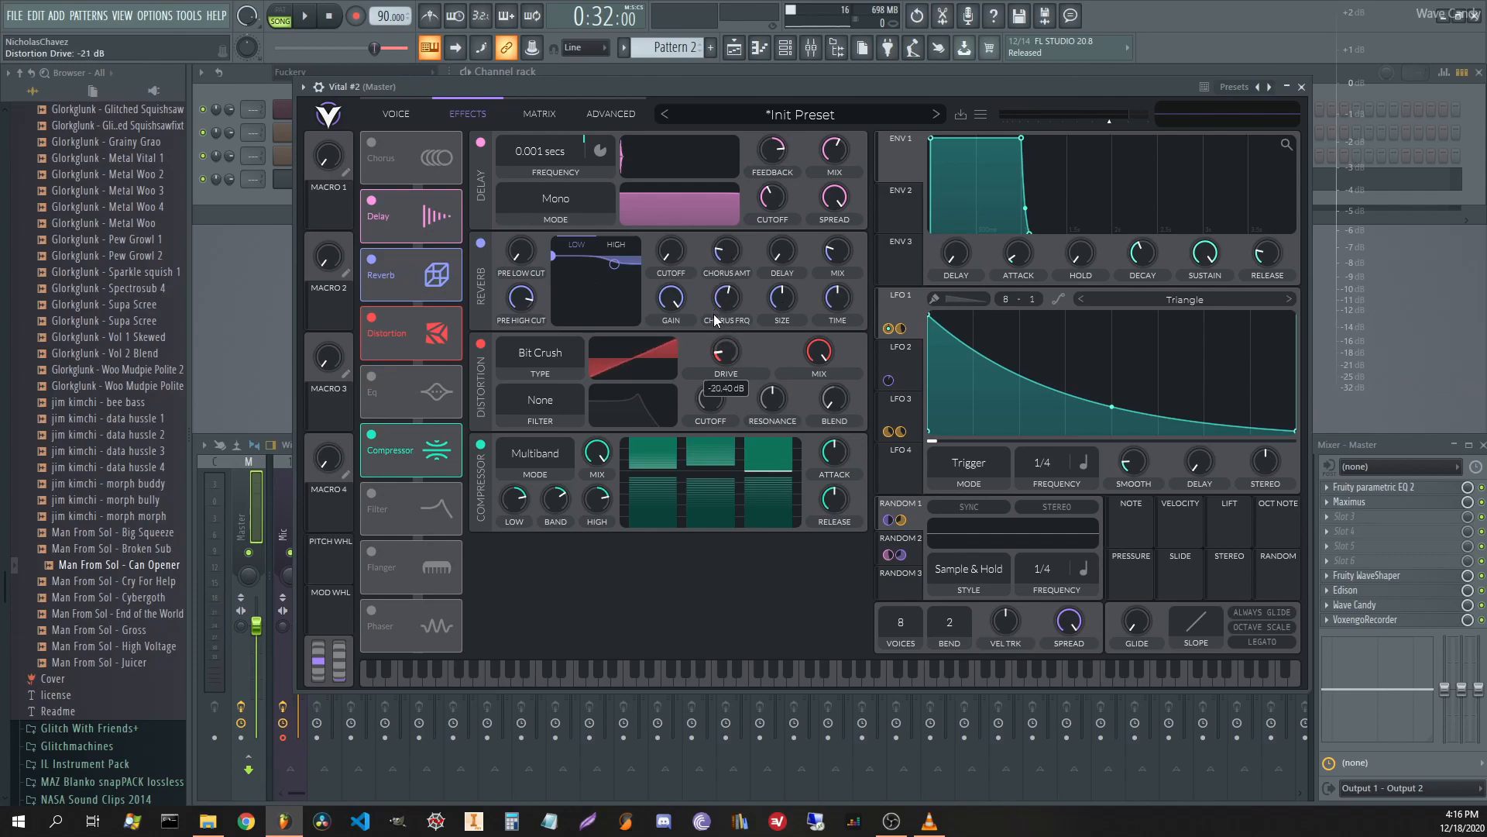
Raise the distortion drive to -16.5 dB while auditioning, then route Random 3 to the drive.
left_click_drag(708, 325, 709, 316)
key("space")
left_click_drag(727, 361, 728, 348)
key("space")
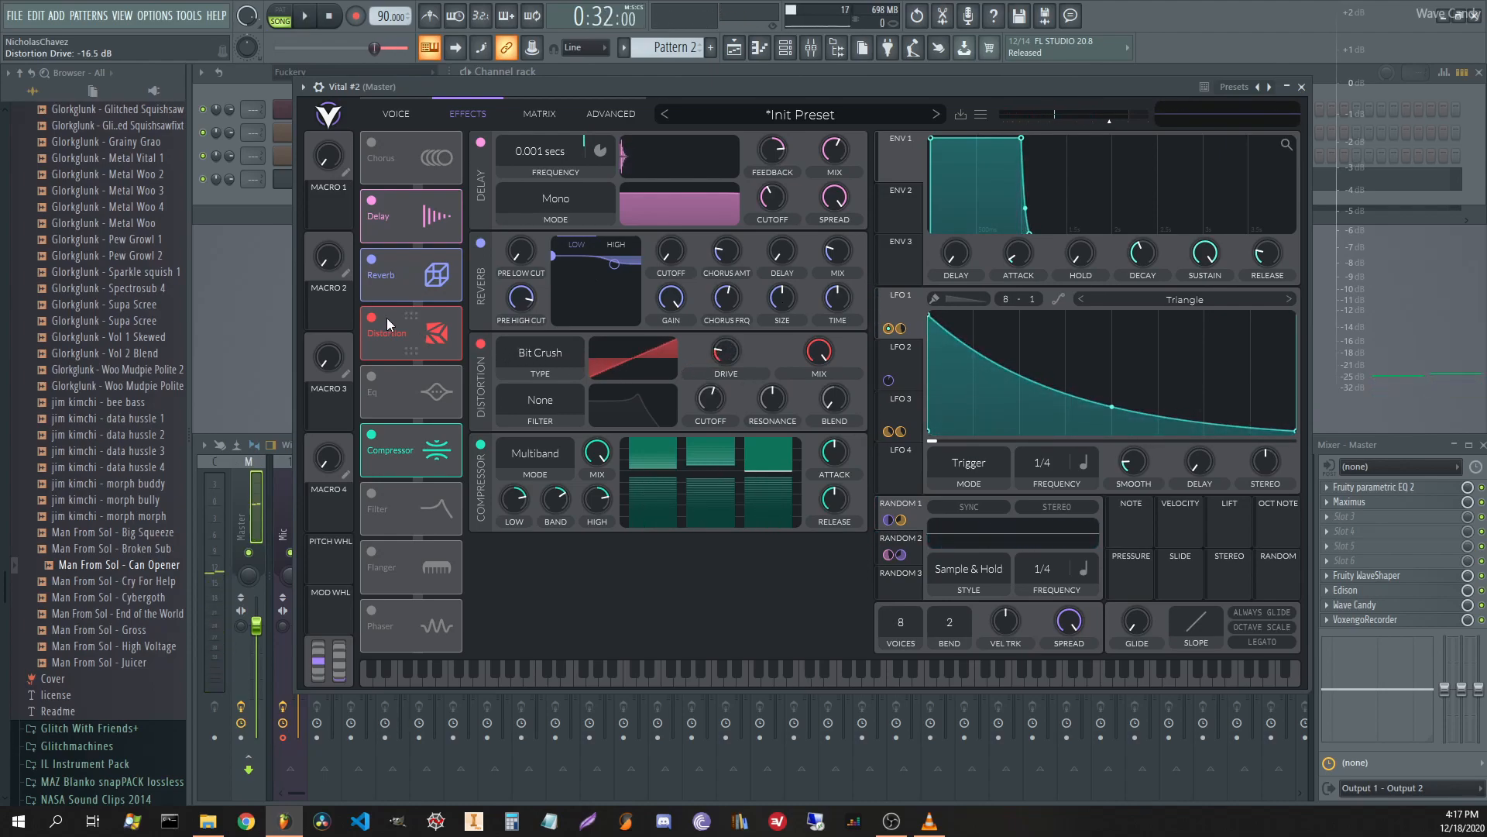
left_click_drag(893, 587, 726, 363)
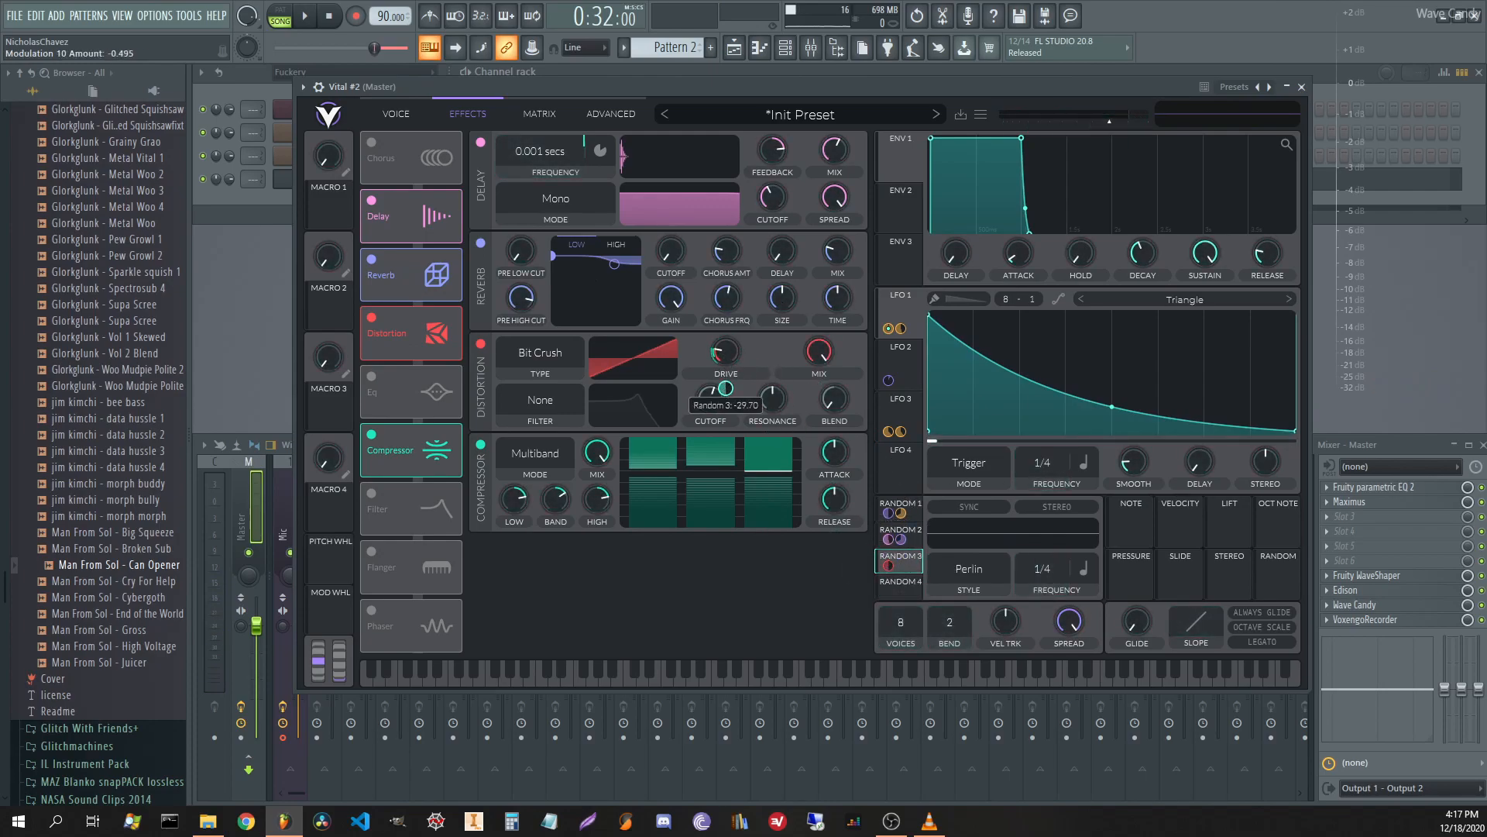
Switch Random 3's style to Lorenz Attractor and start playback to hear it.
left_click(968, 577)
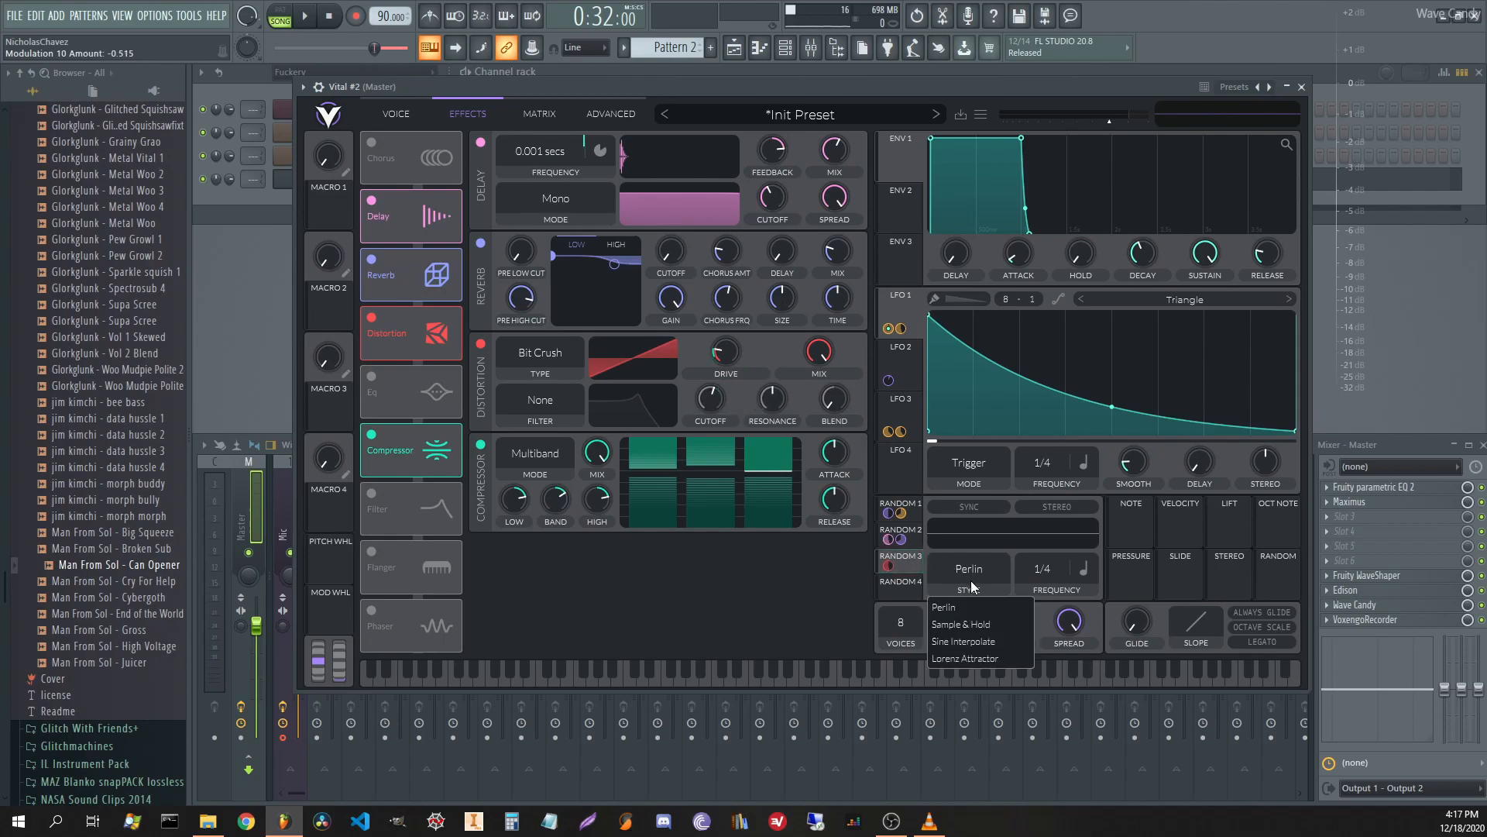
left_click(982, 660)
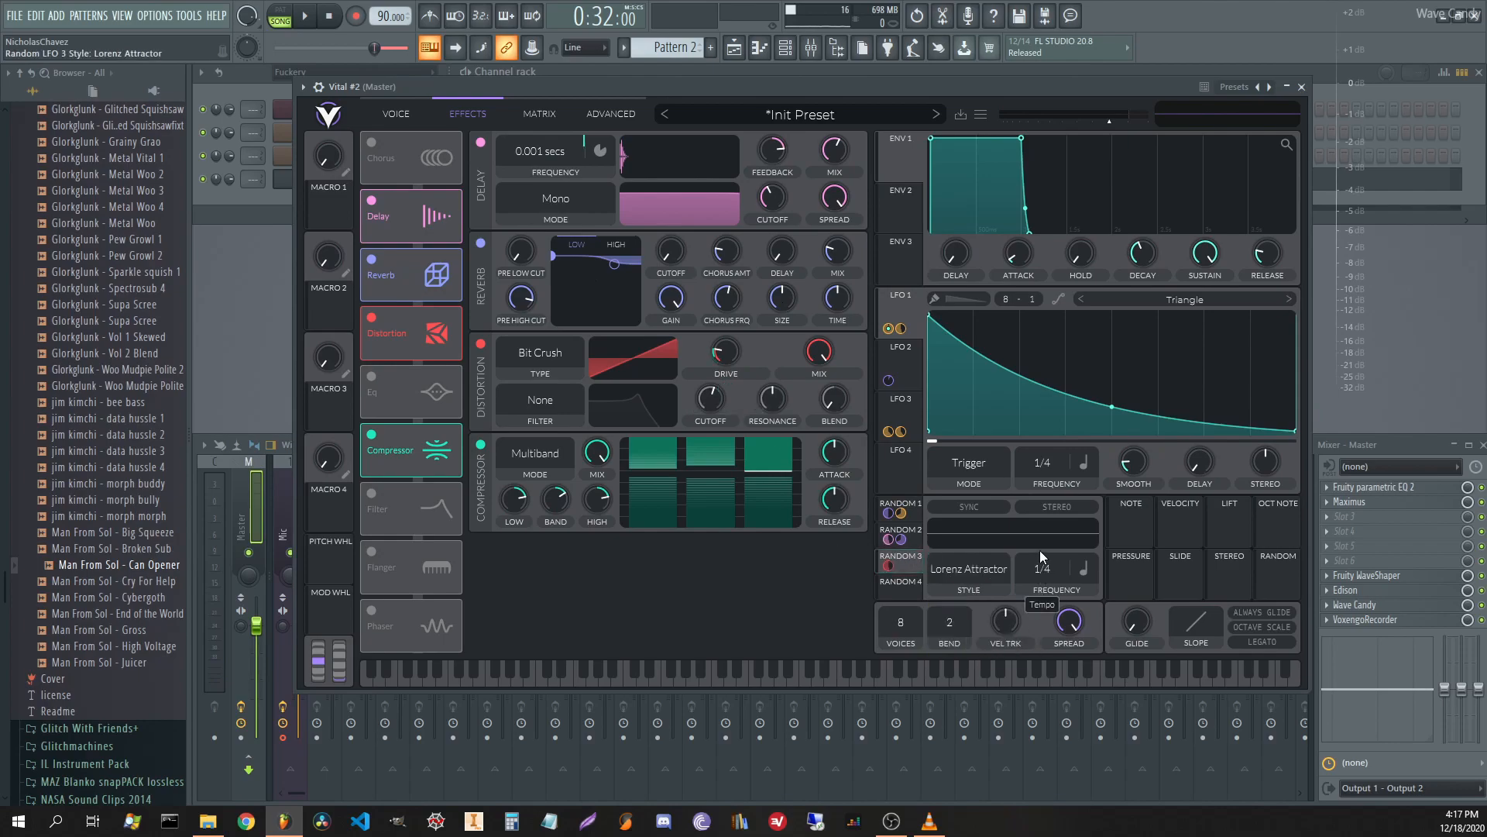
key("space")
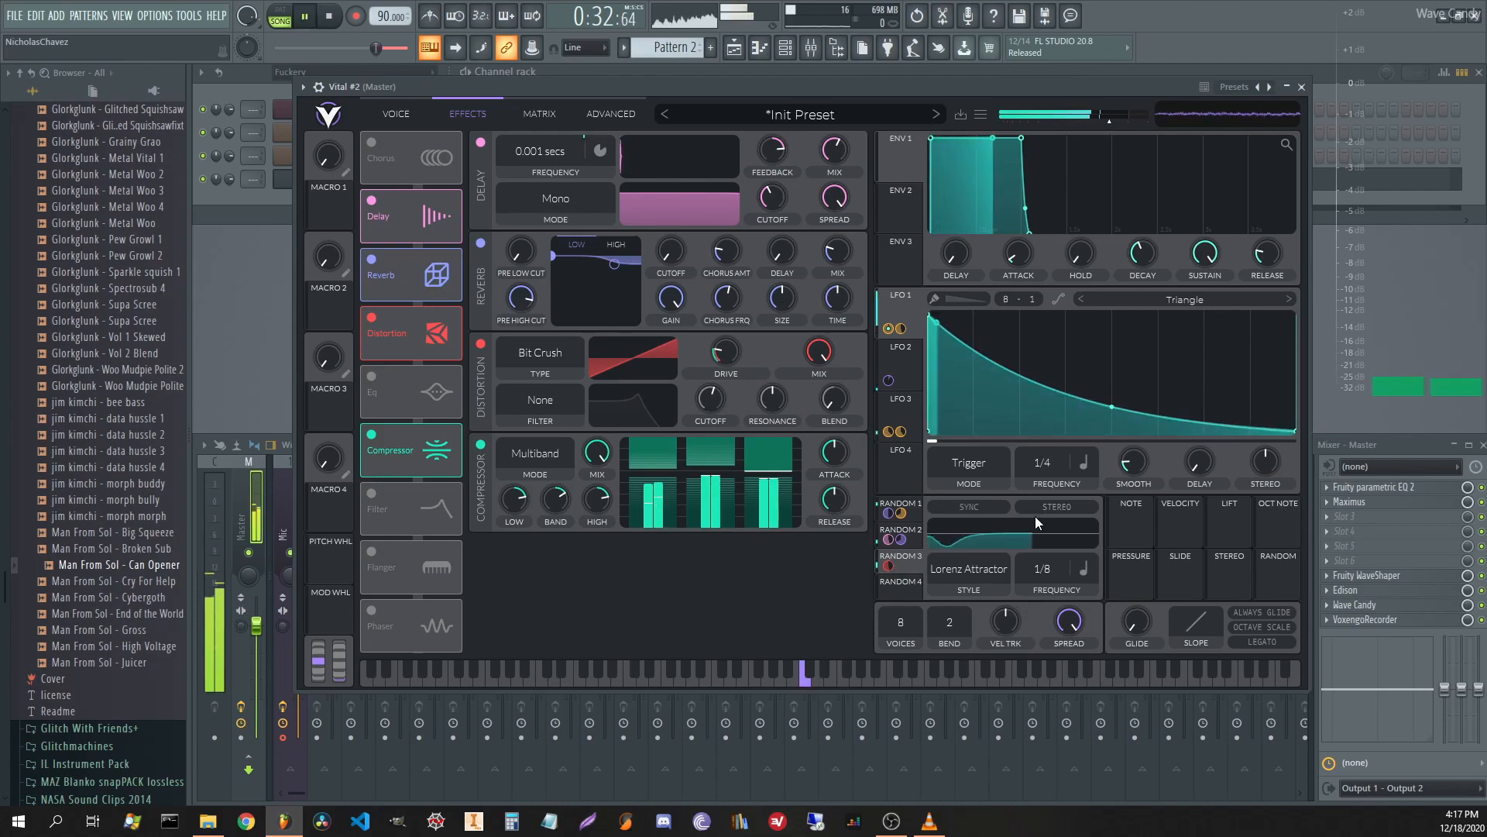
Boost the multiband compressor's high-band gain to about 17 dB and lower a middle-band ratio.
mouse_move(712, 360)
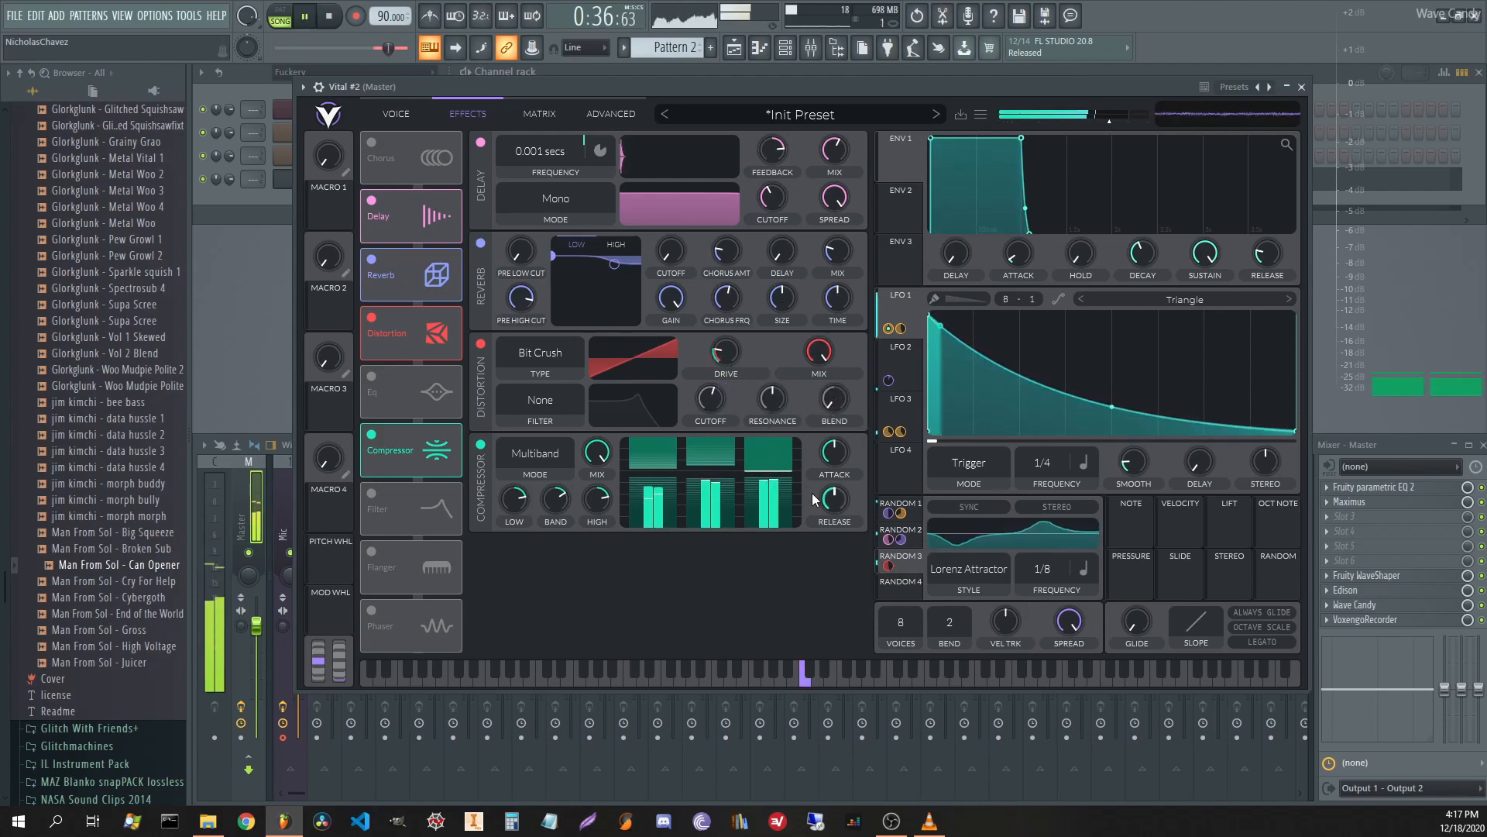
left_click_drag(557, 501, 601, 496)
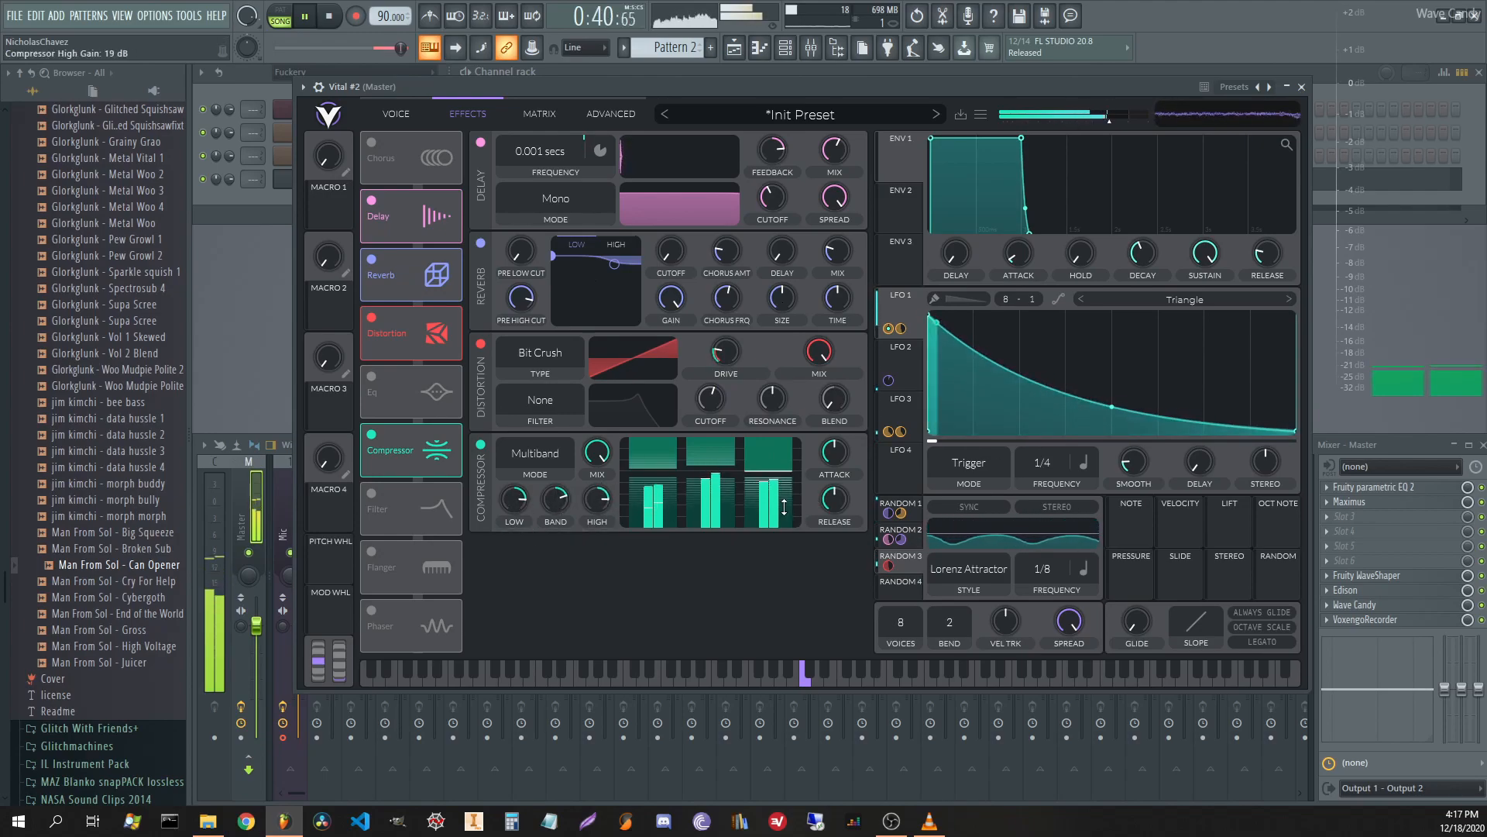
left_click_drag(703, 469, 703, 475)
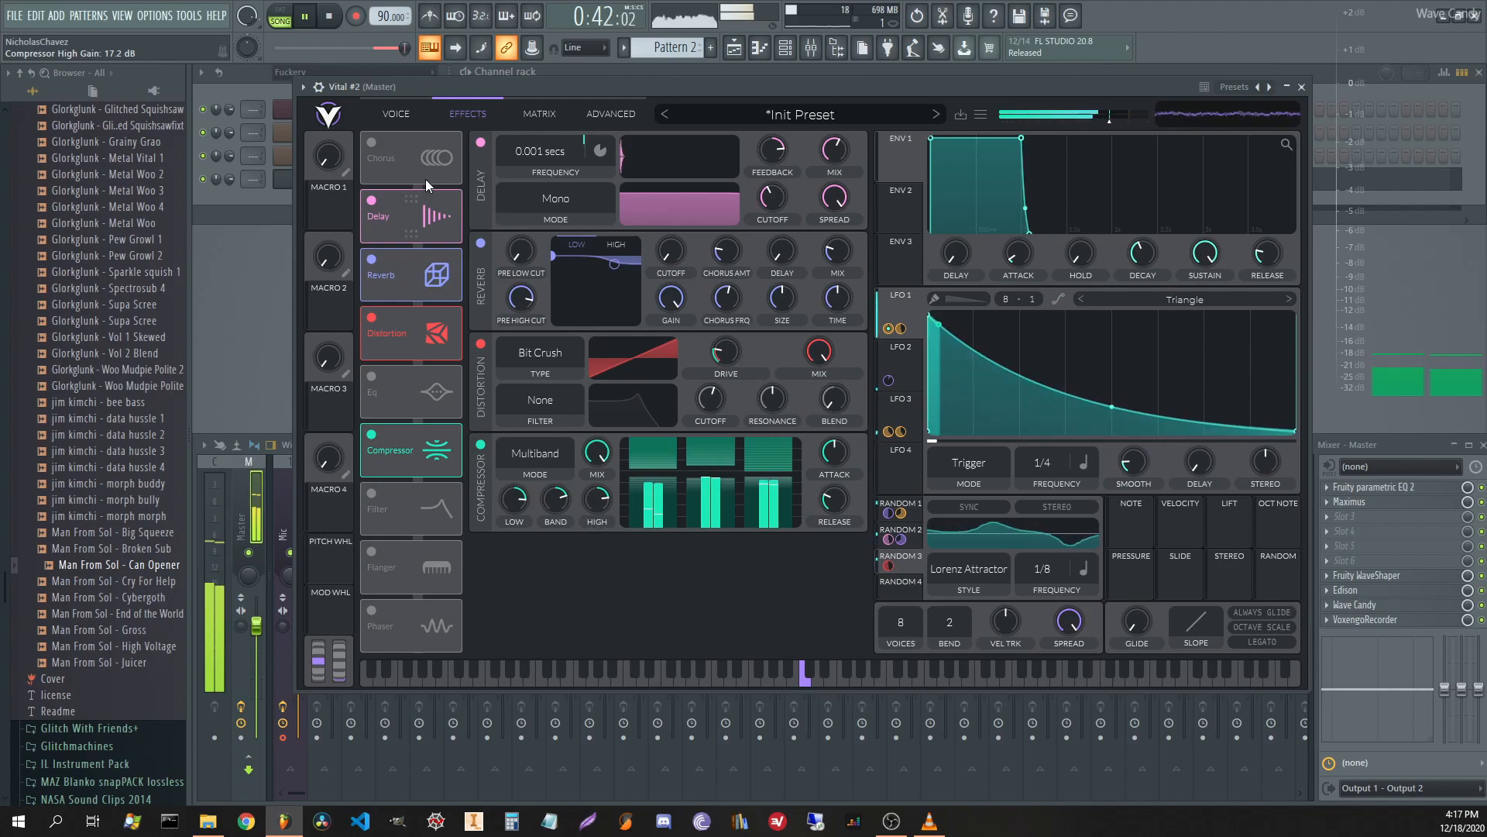
left_click(406, 114)
left_click(477, 113)
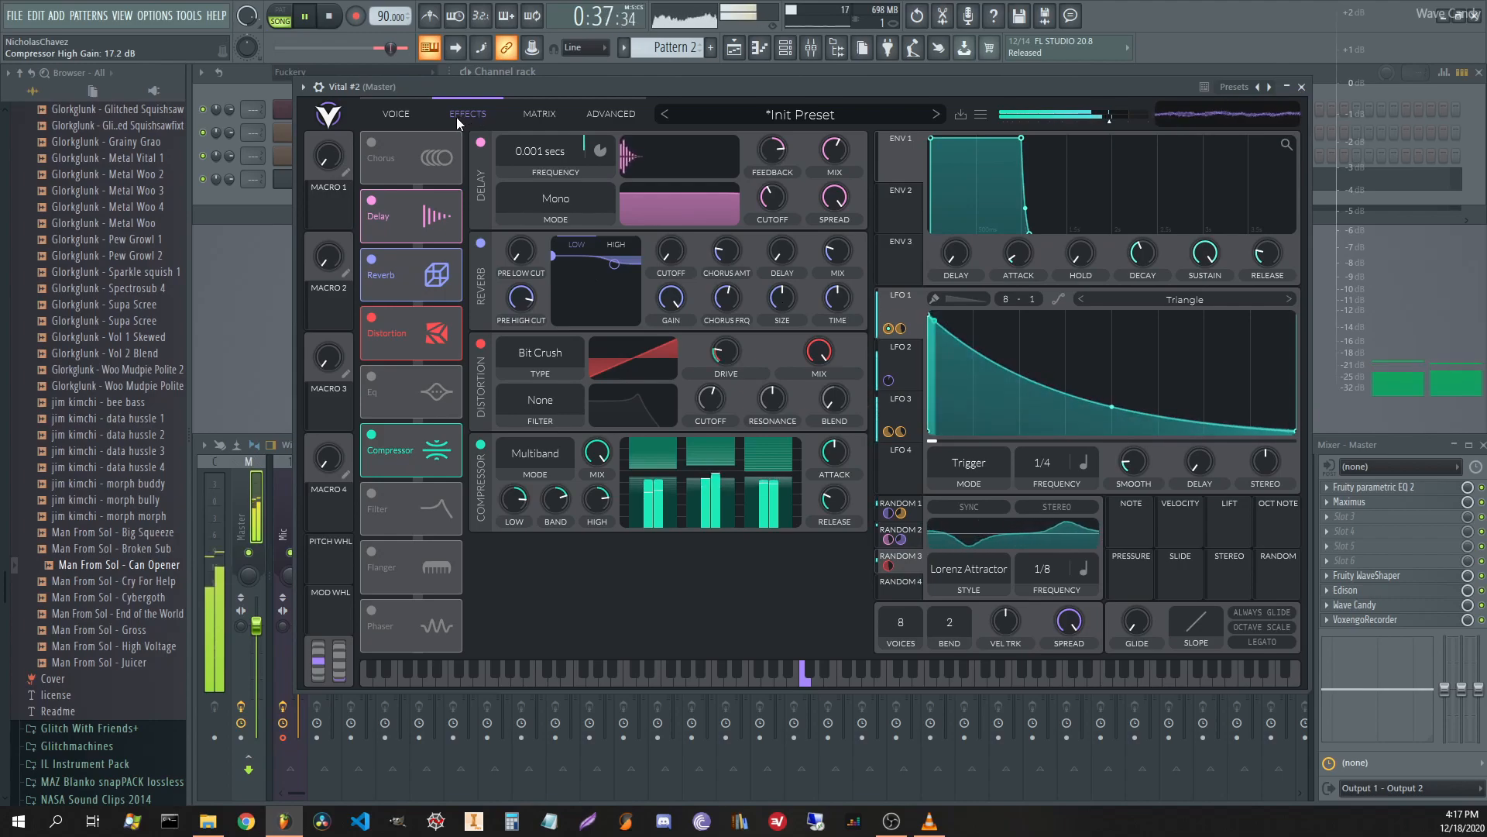
Stop playback and compare the oscillator/filter page with the effects chain.
left_click(395, 114)
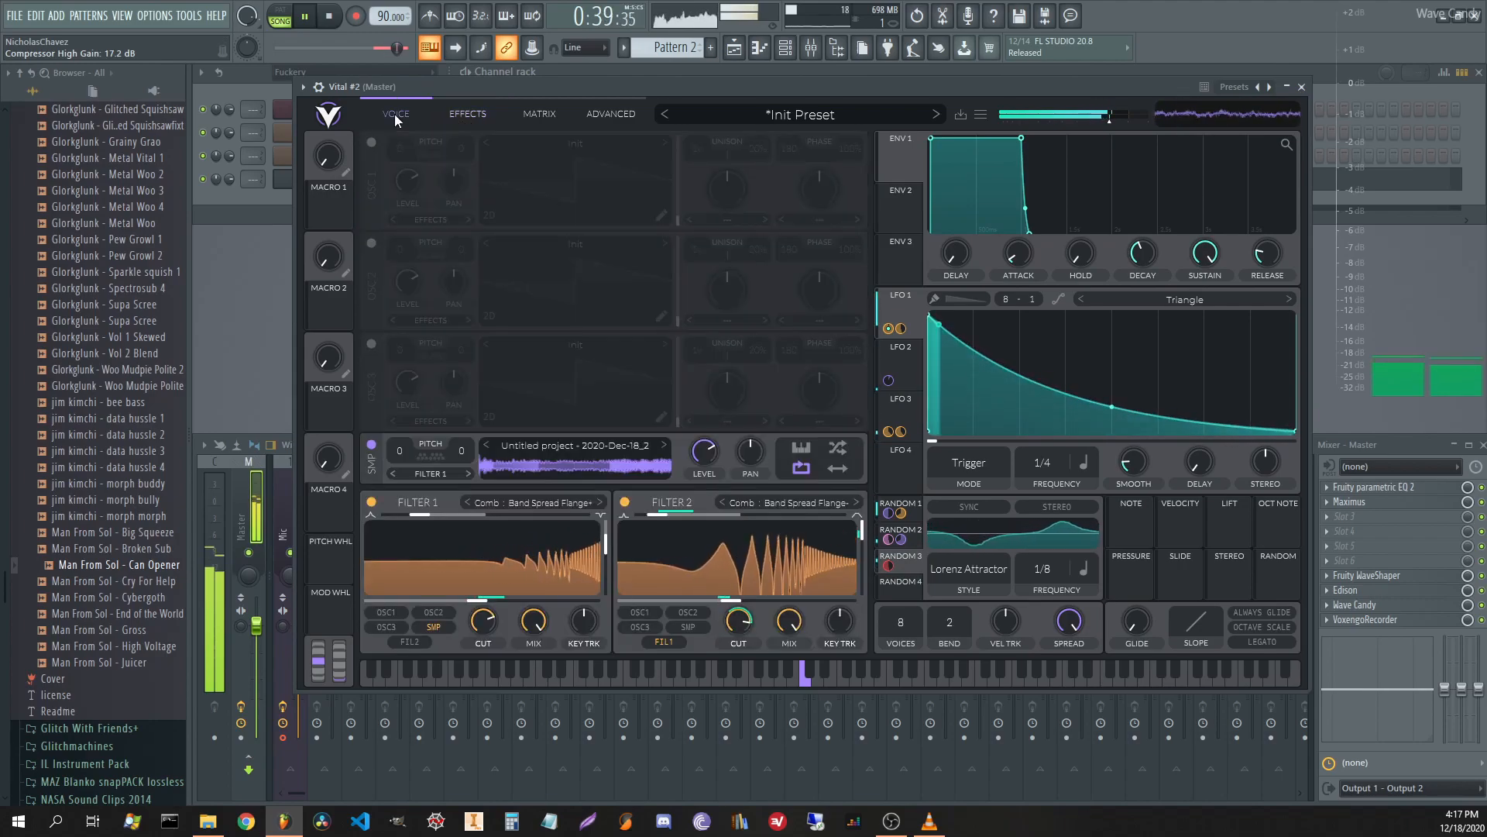
key("space")
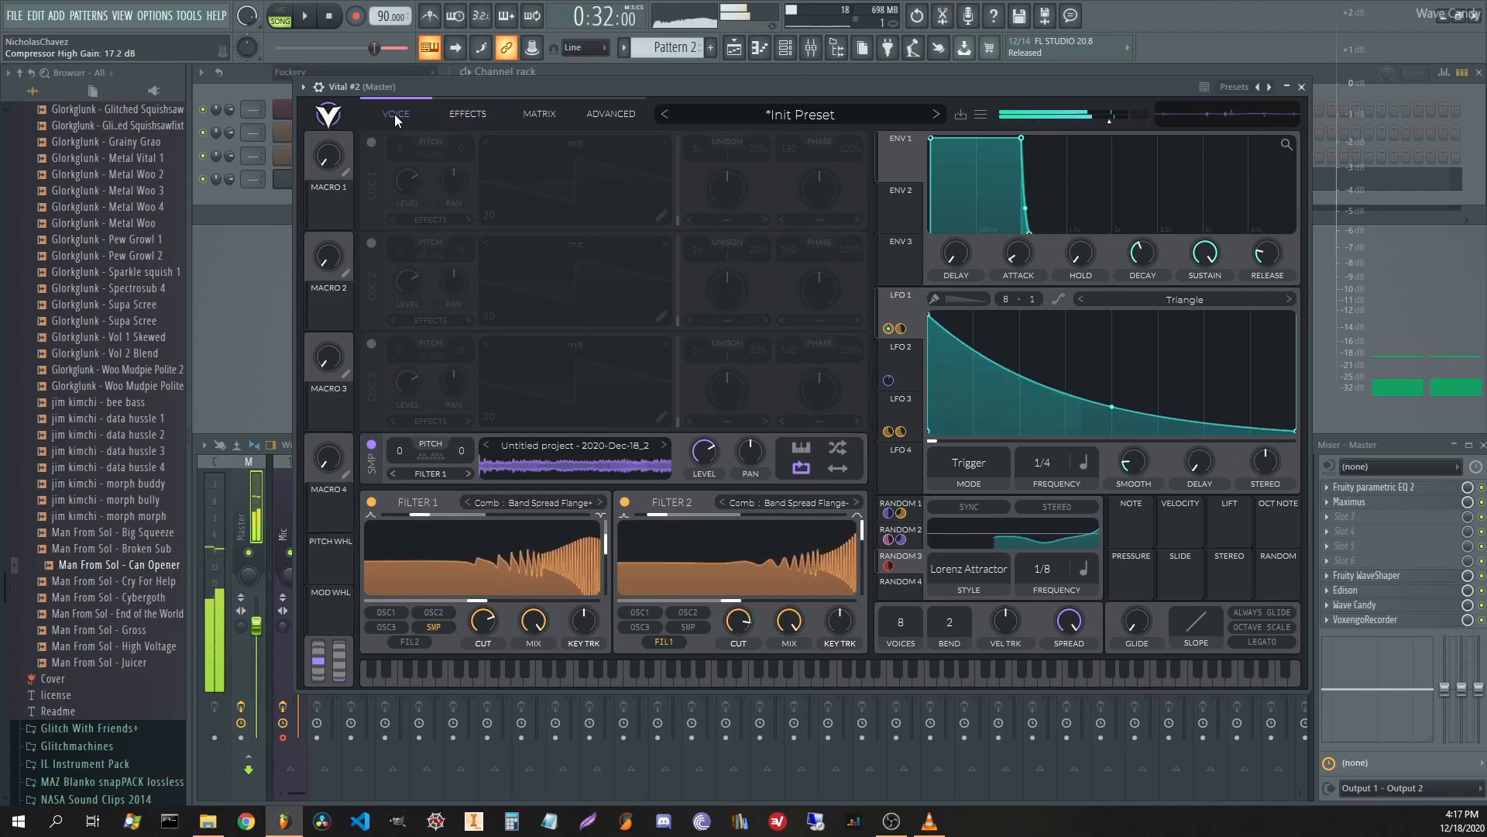
left_click(470, 114)
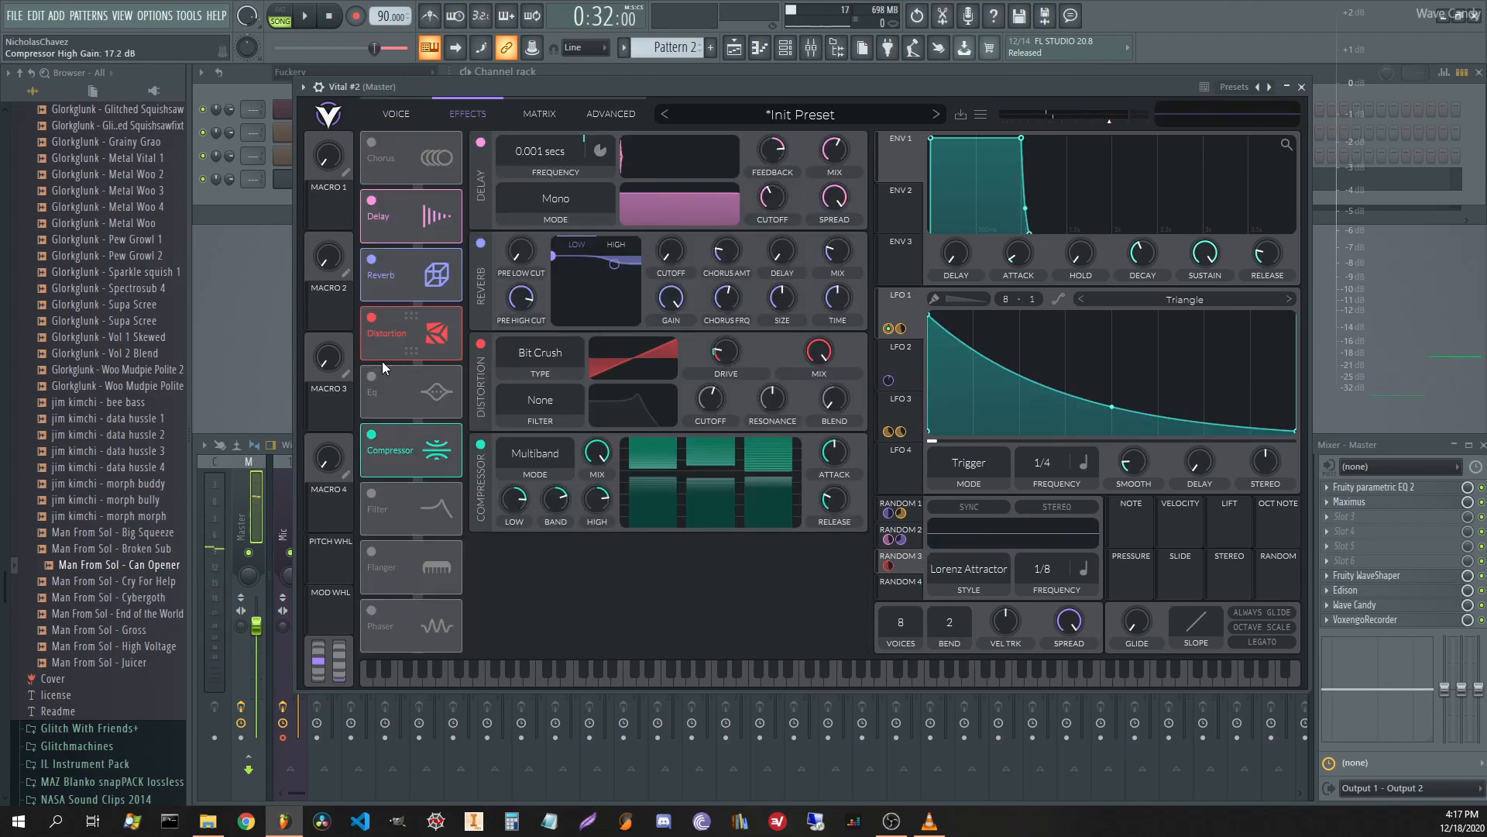
left_click(399, 113)
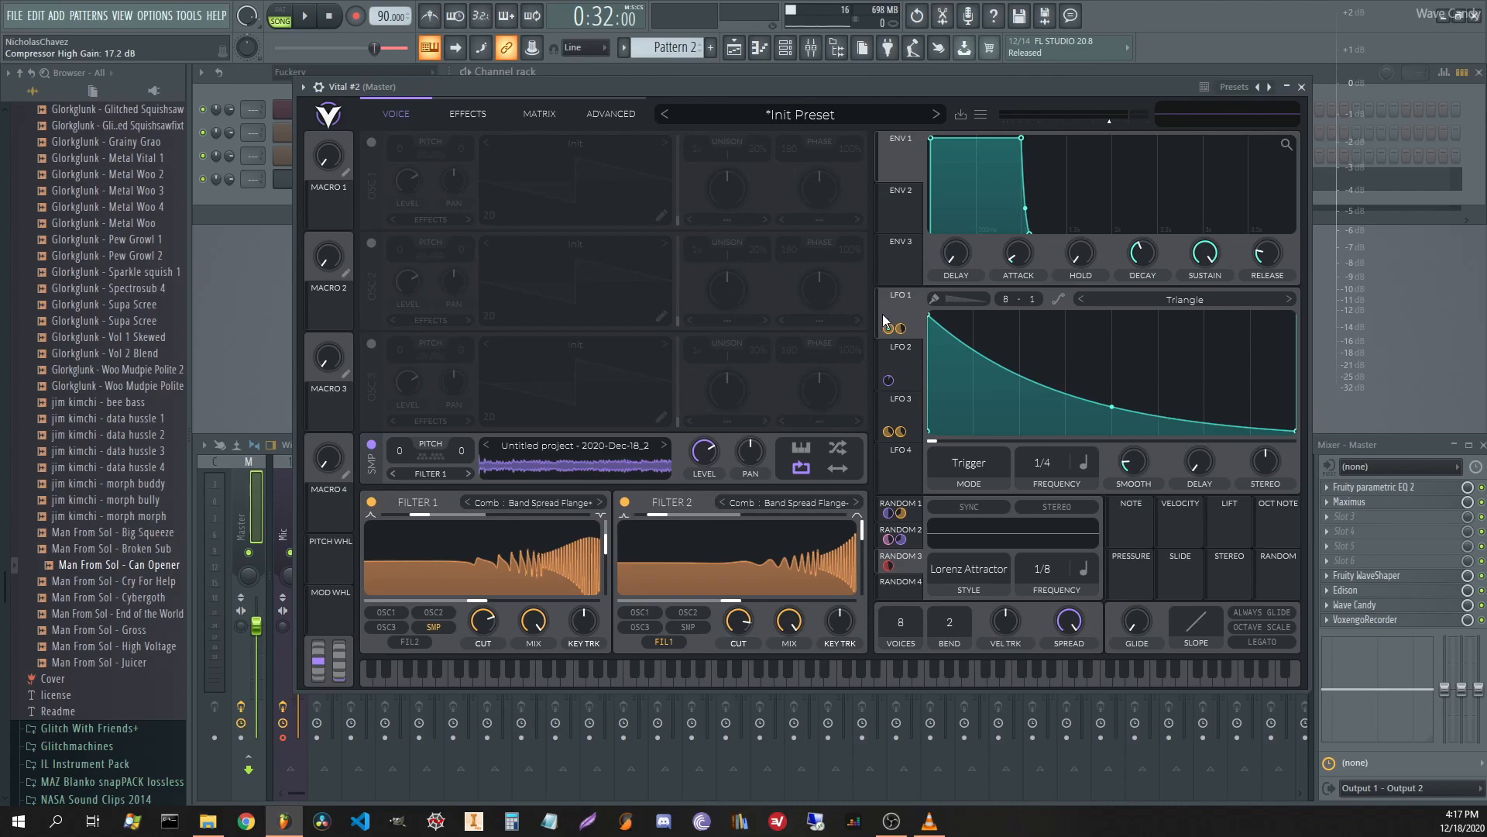
left_click(469, 114)
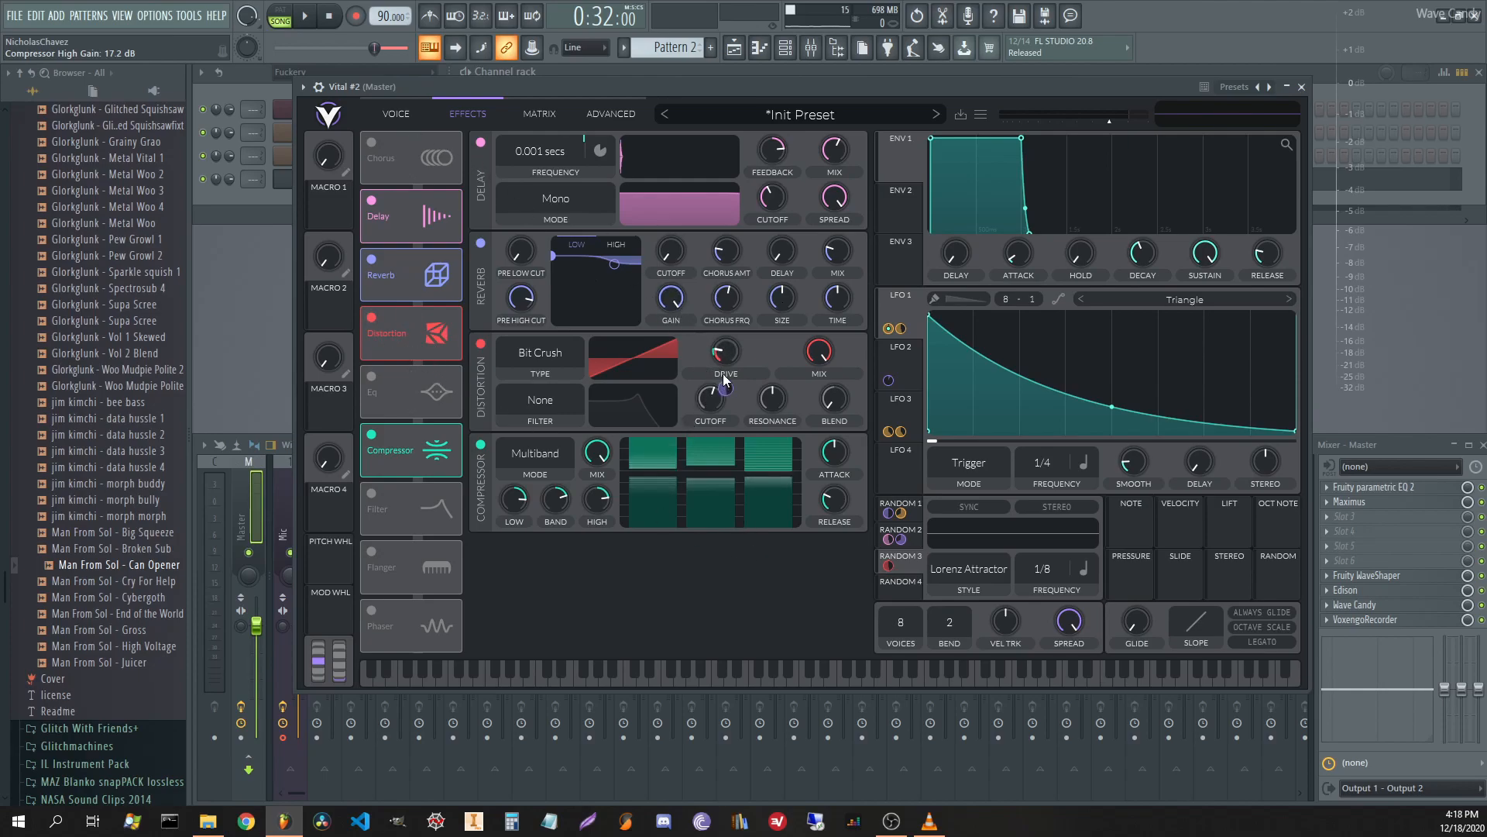
Route LFO 1 to the sample level, audition it, and fine-tune the amount to about 0.79.
left_click(405, 126)
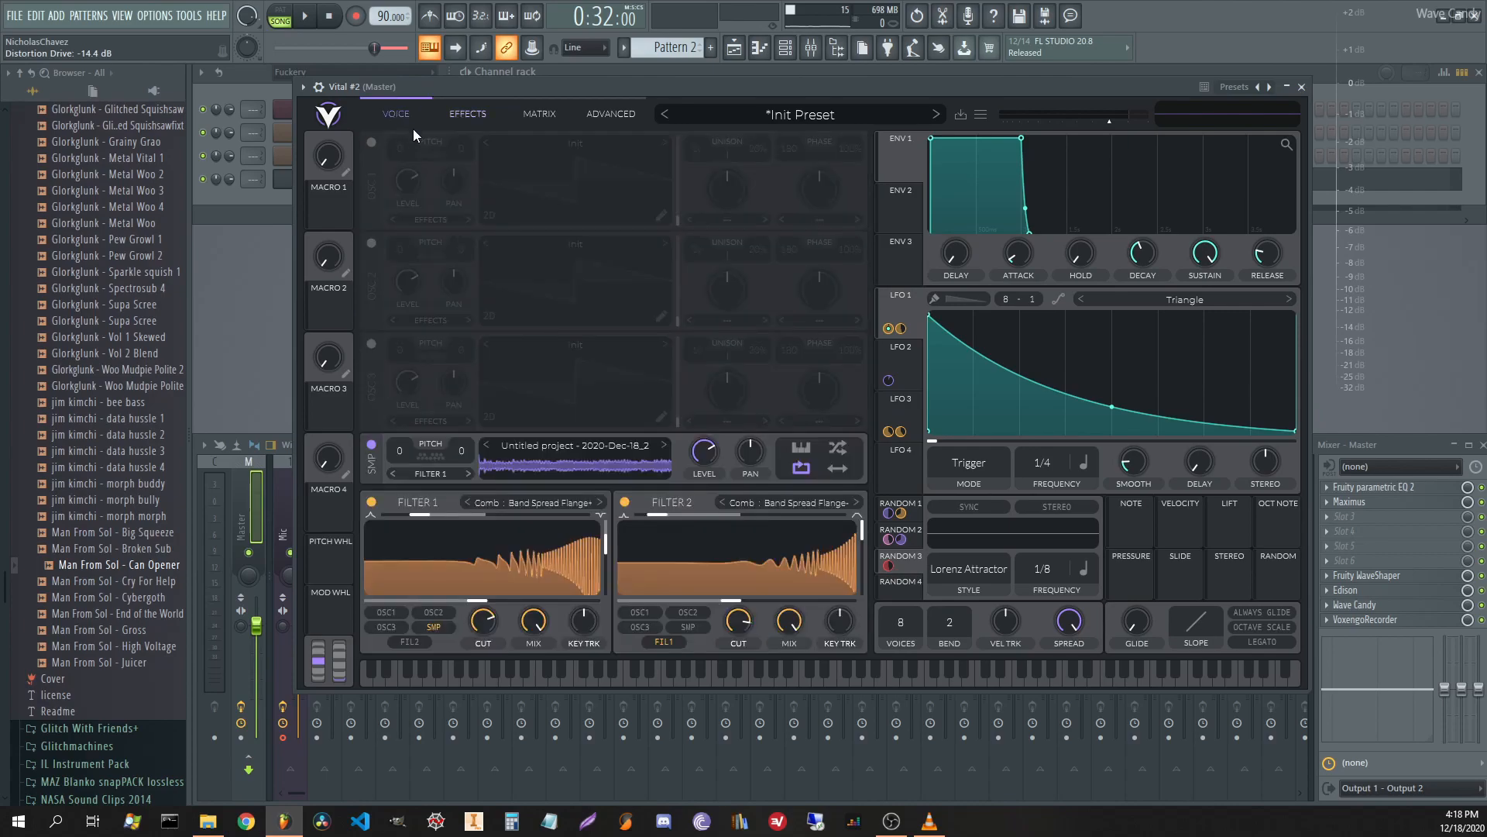
left_click_drag(900, 310, 704, 497)
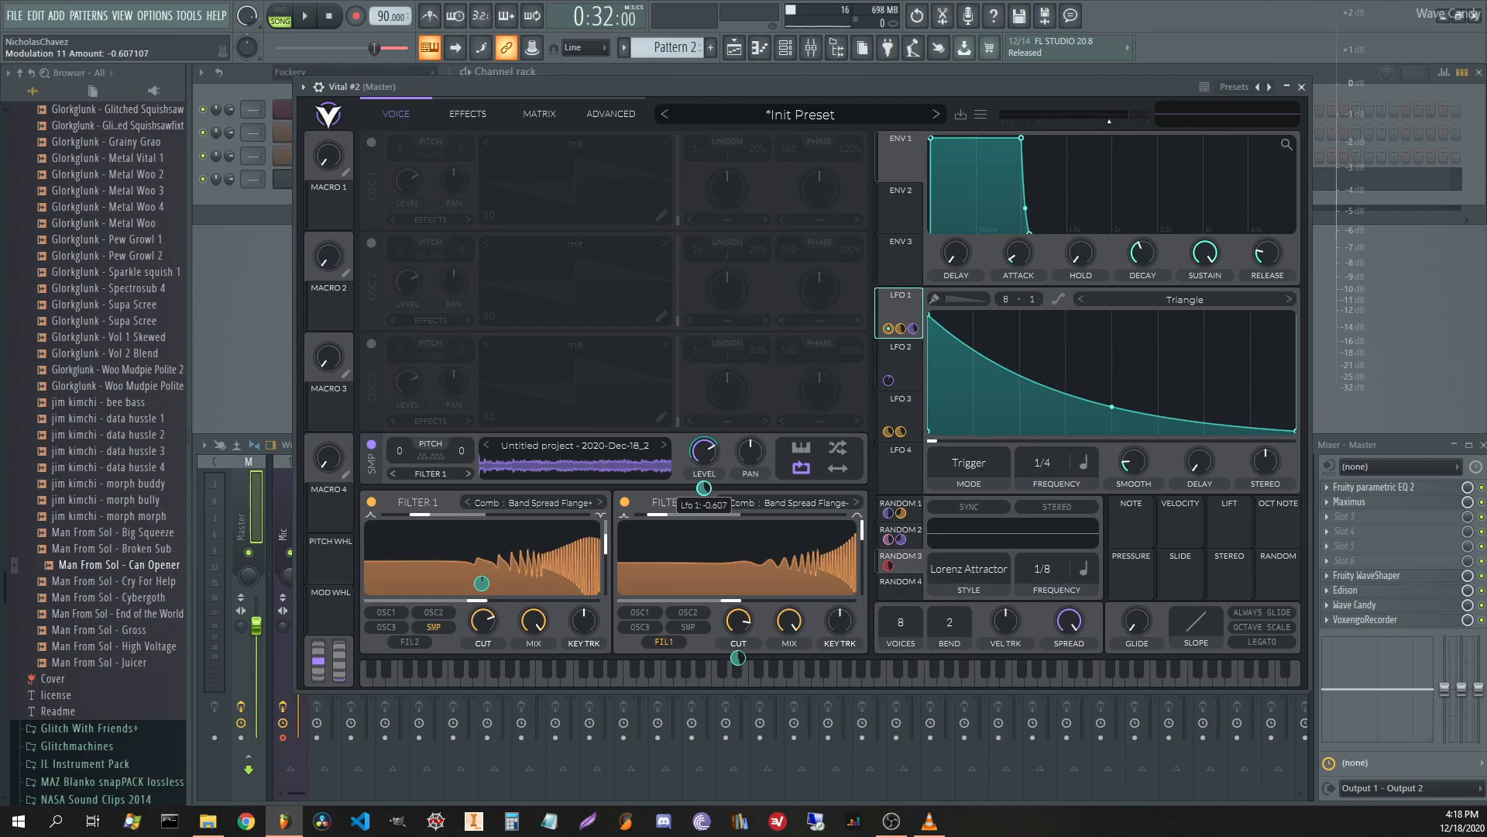
key("space")
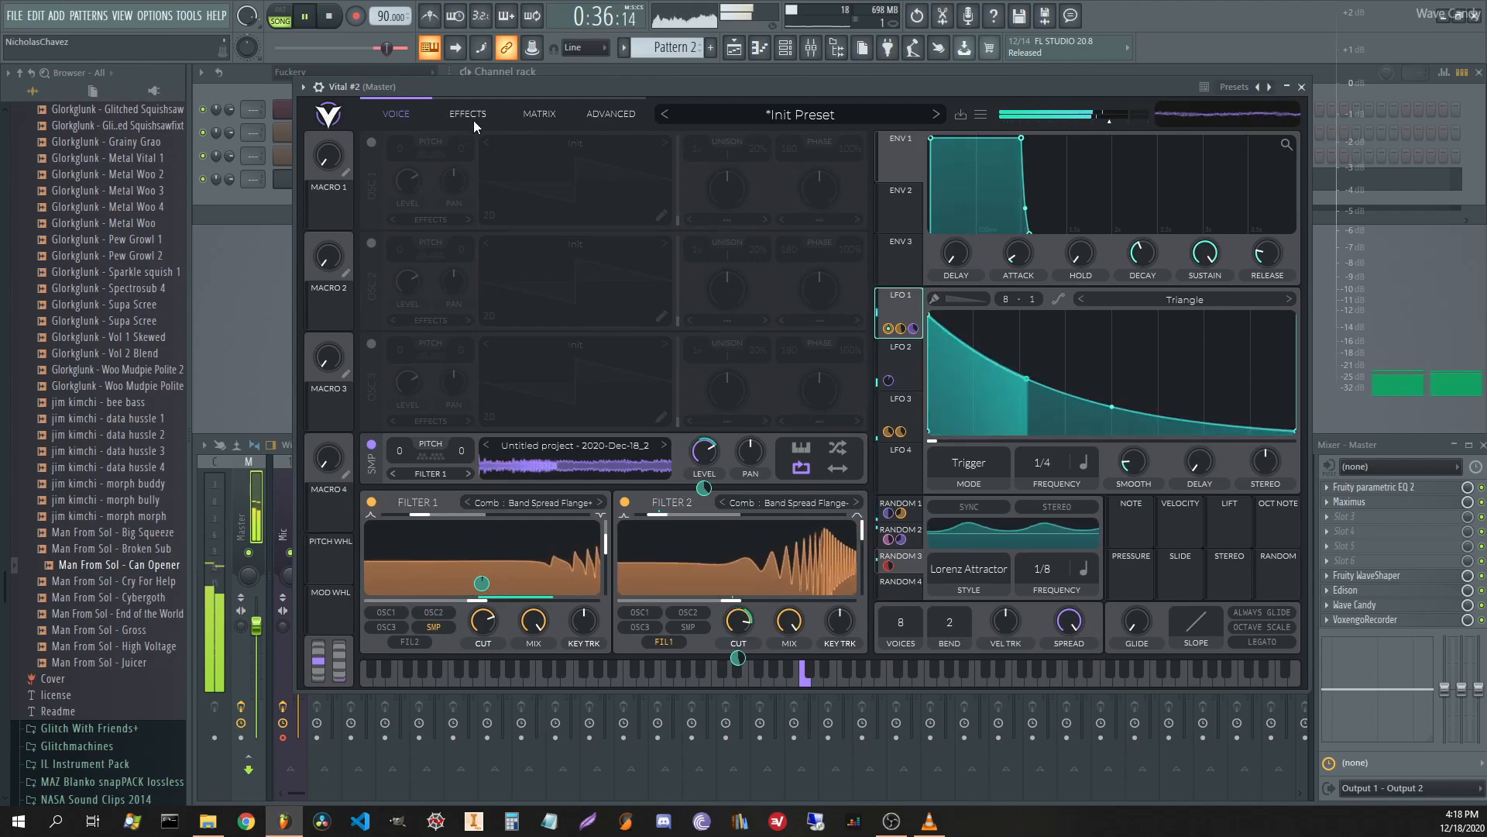
key("space")
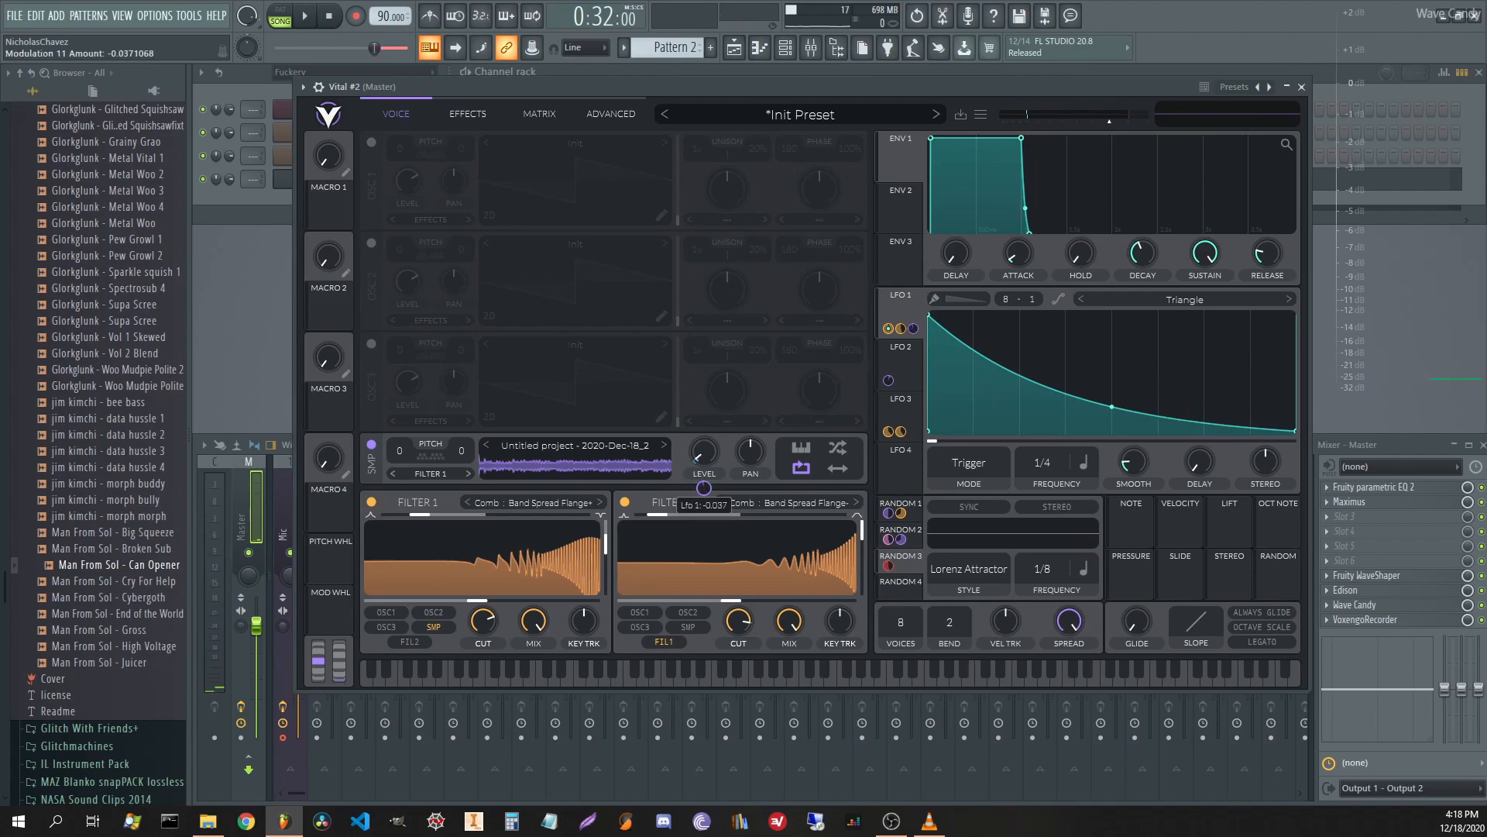
key("space")
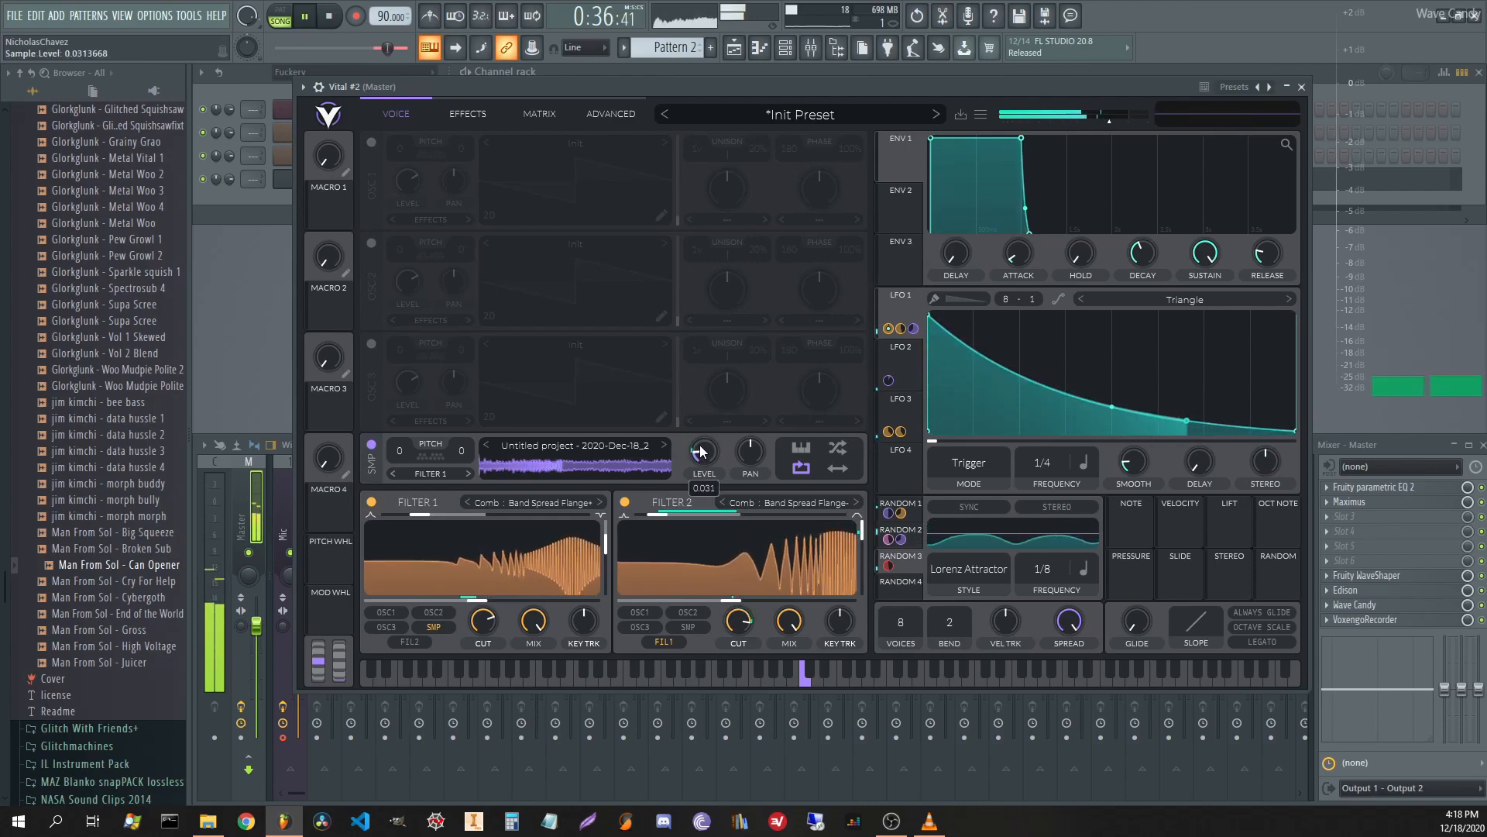
mouse_move(703, 488)
left_mouse_down()
mouse_move(704, 468)
mouse_move(703, 482)
left_mouse_up()
left_click(468, 114)
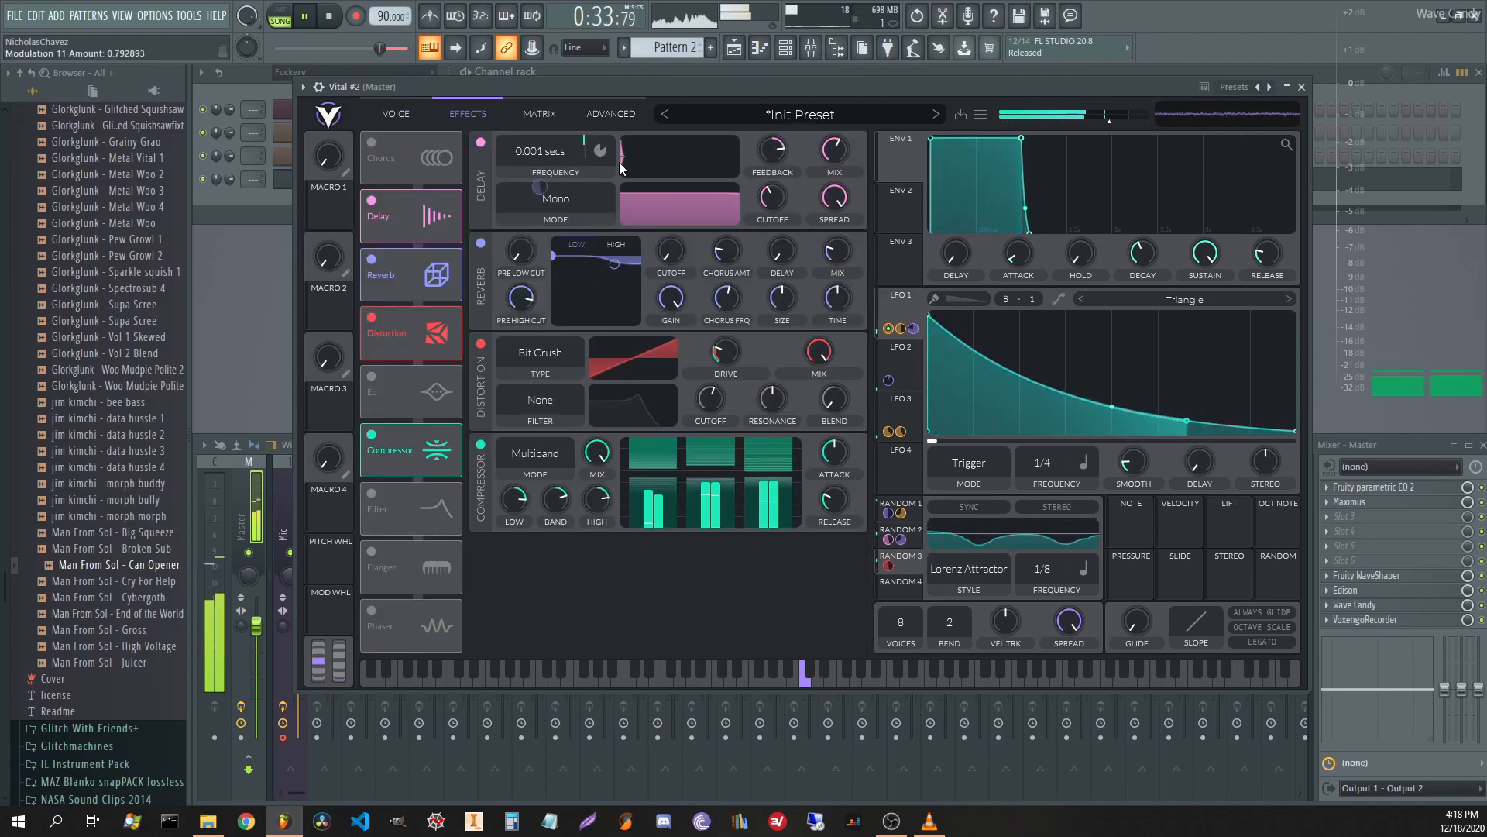
Set delay mix to ~53%, reverb time to 1.79 s, raise reverb chorus, and route Random 3 to reverb mix.
left_click_drag(841, 132, 842, 165)
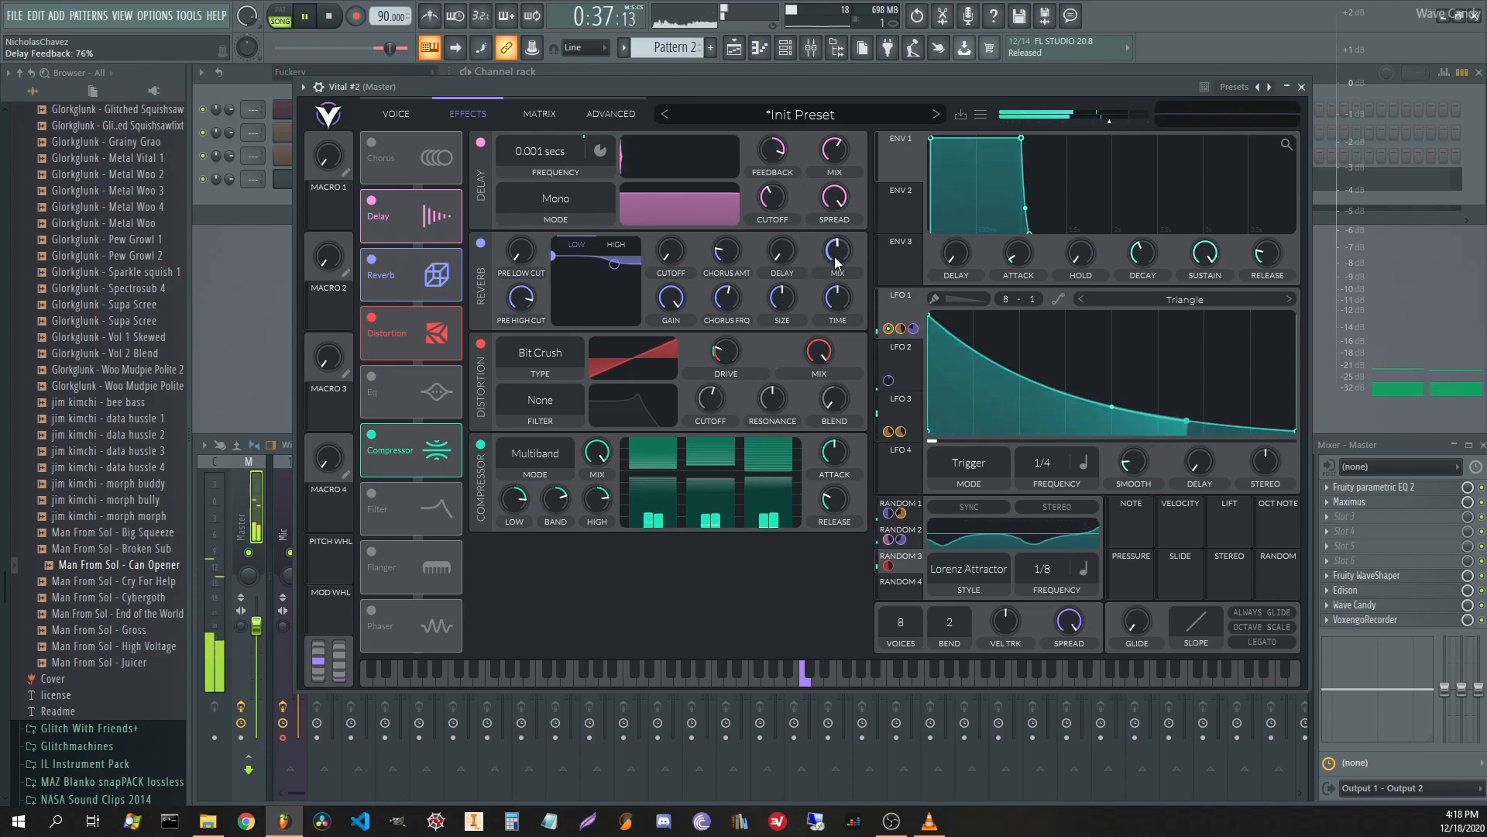
left_click_drag(843, 298, 791, 364)
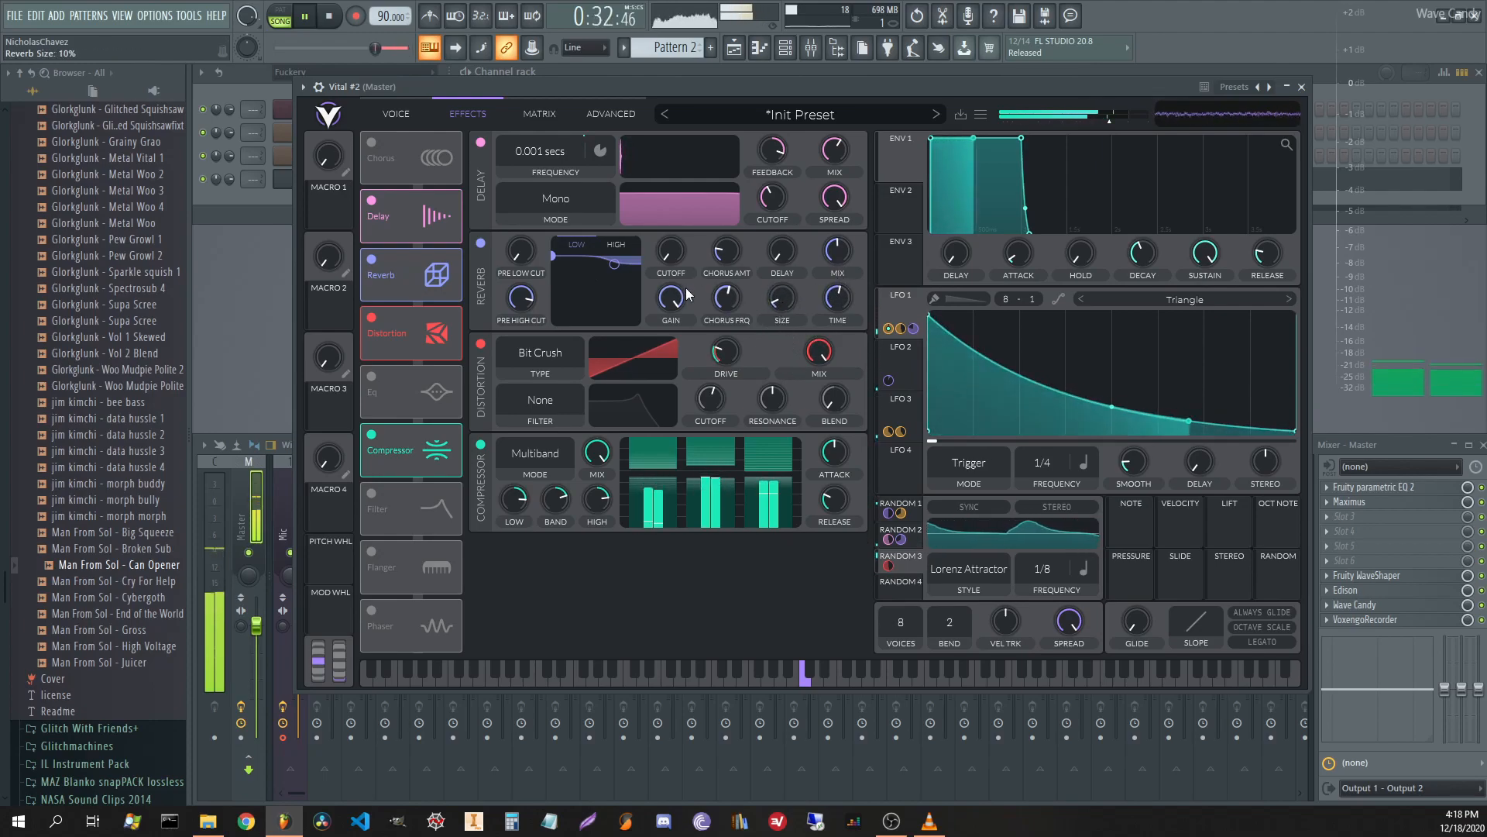
left_click_drag(728, 251, 748, 179)
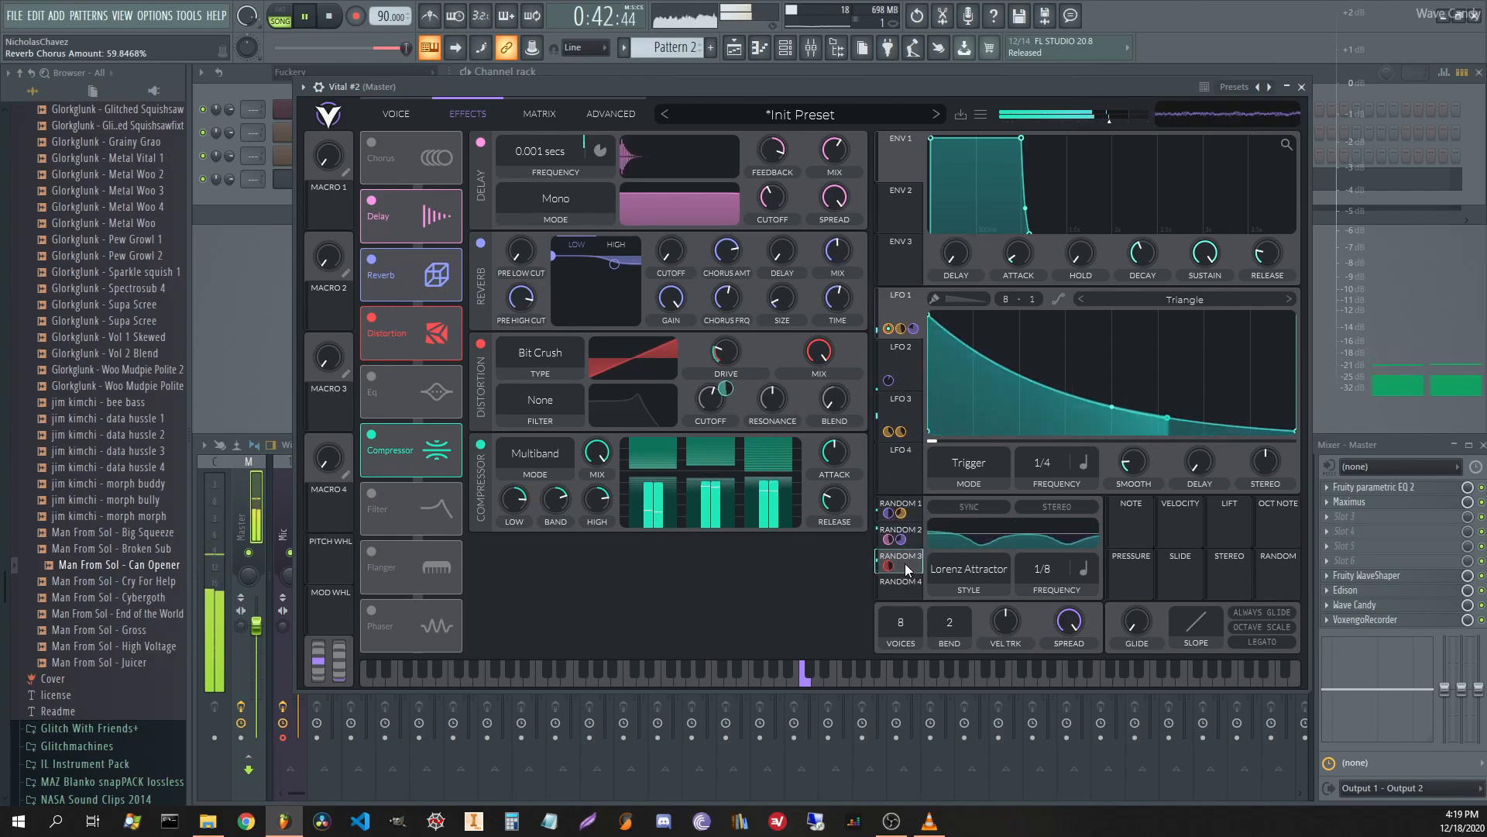
left_click_drag(905, 564, 845, 291)
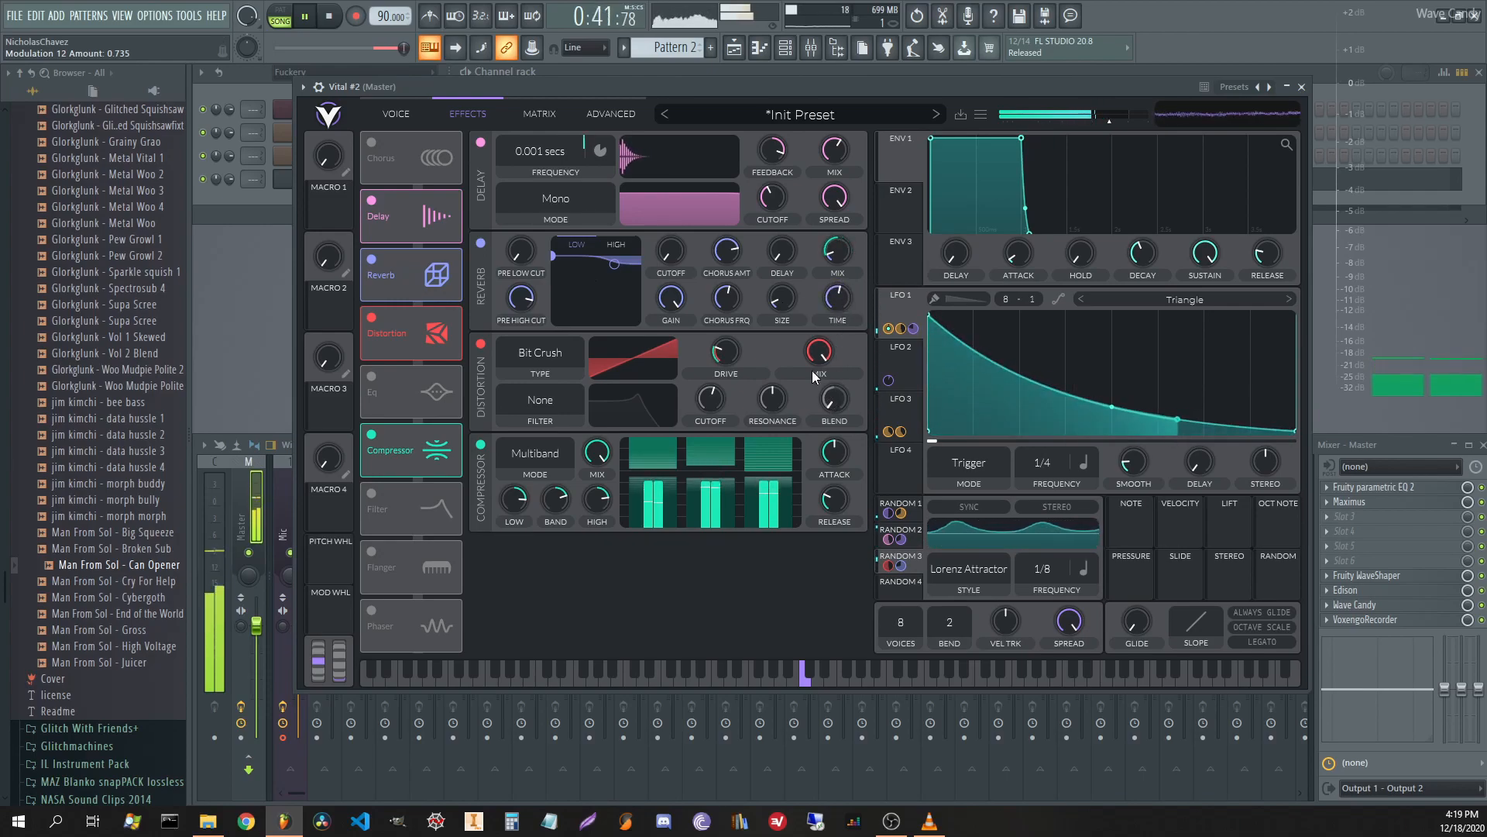
Add and drag points on the MOD REMAP 12 curve so it stays near zero, then climbs steeply.
left_click(525, 116)
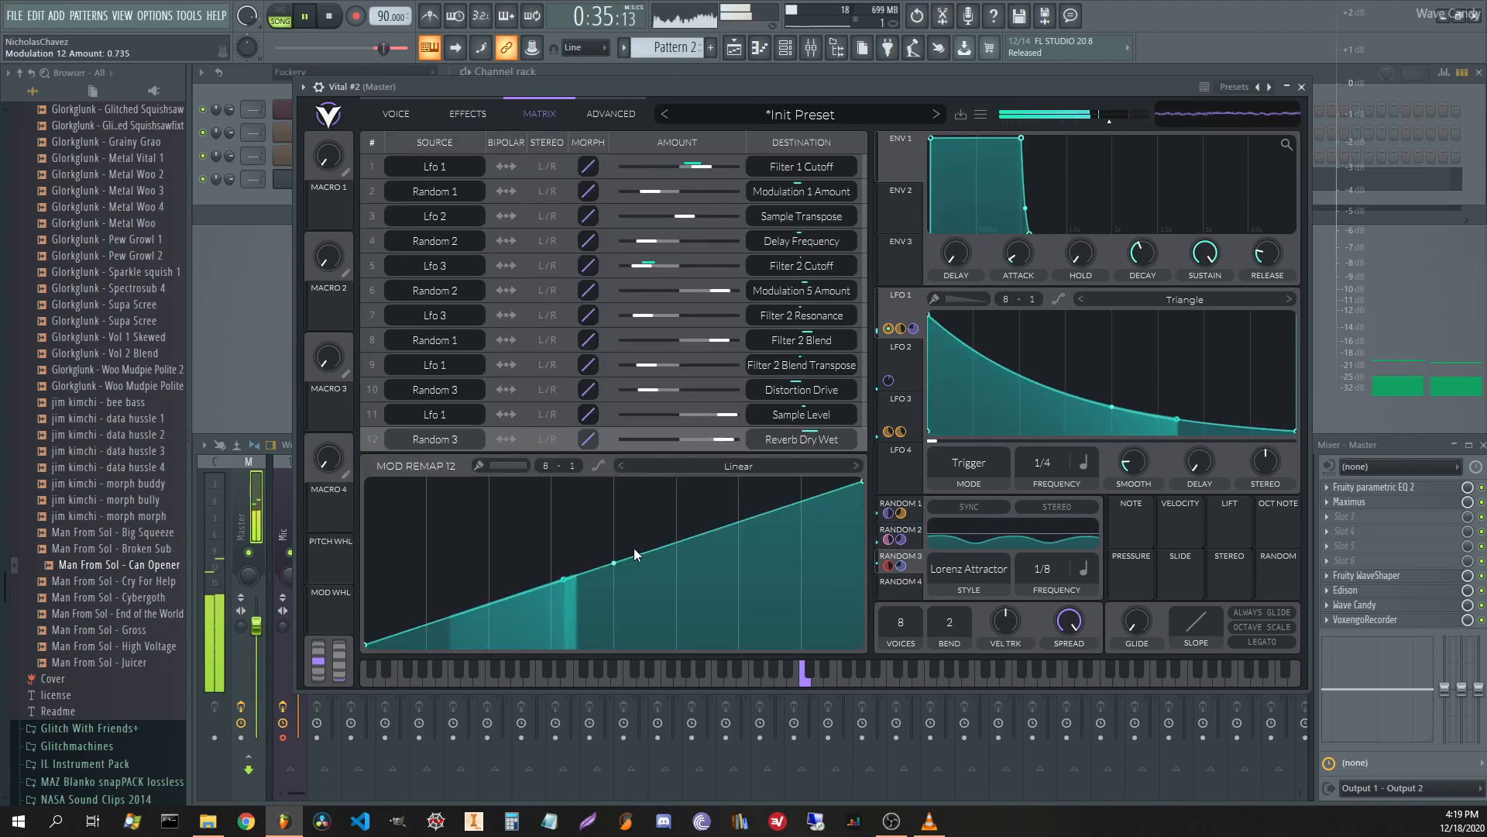
double_click(694, 500)
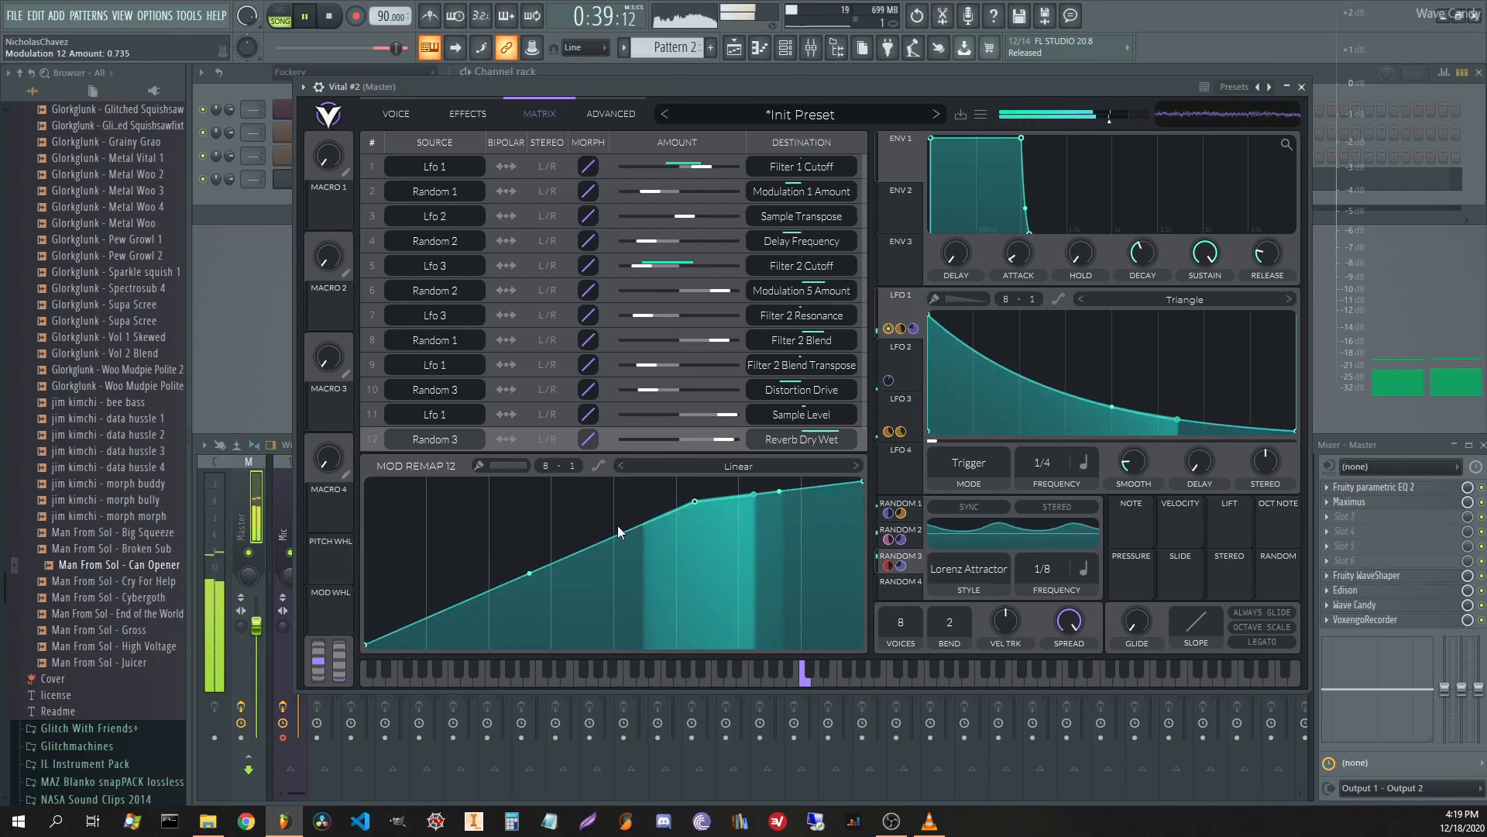
double_click(458, 596)
left_click_drag(462, 592, 609, 640)
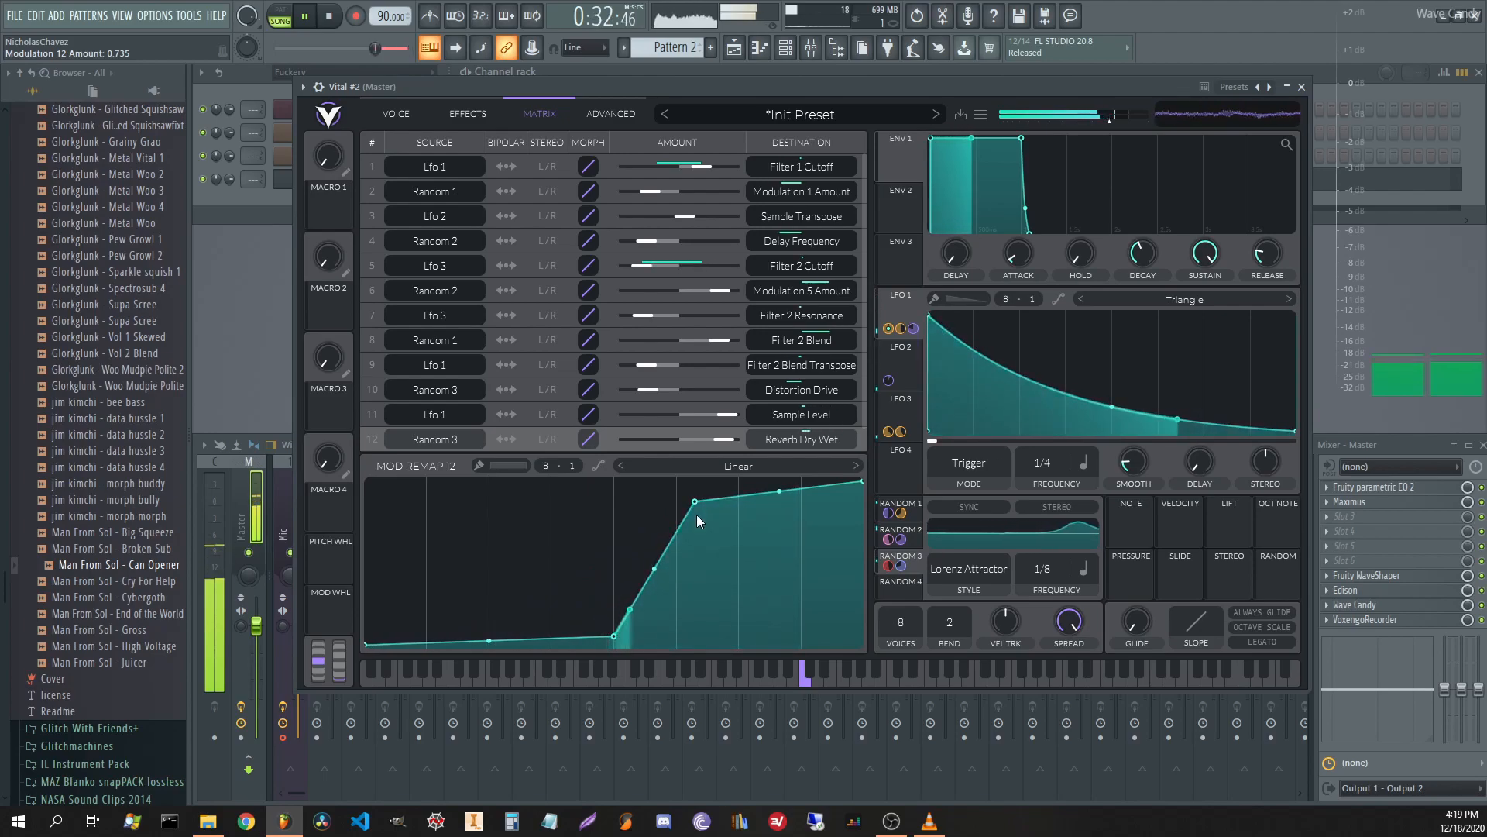
left_click_drag(654, 575, 678, 627)
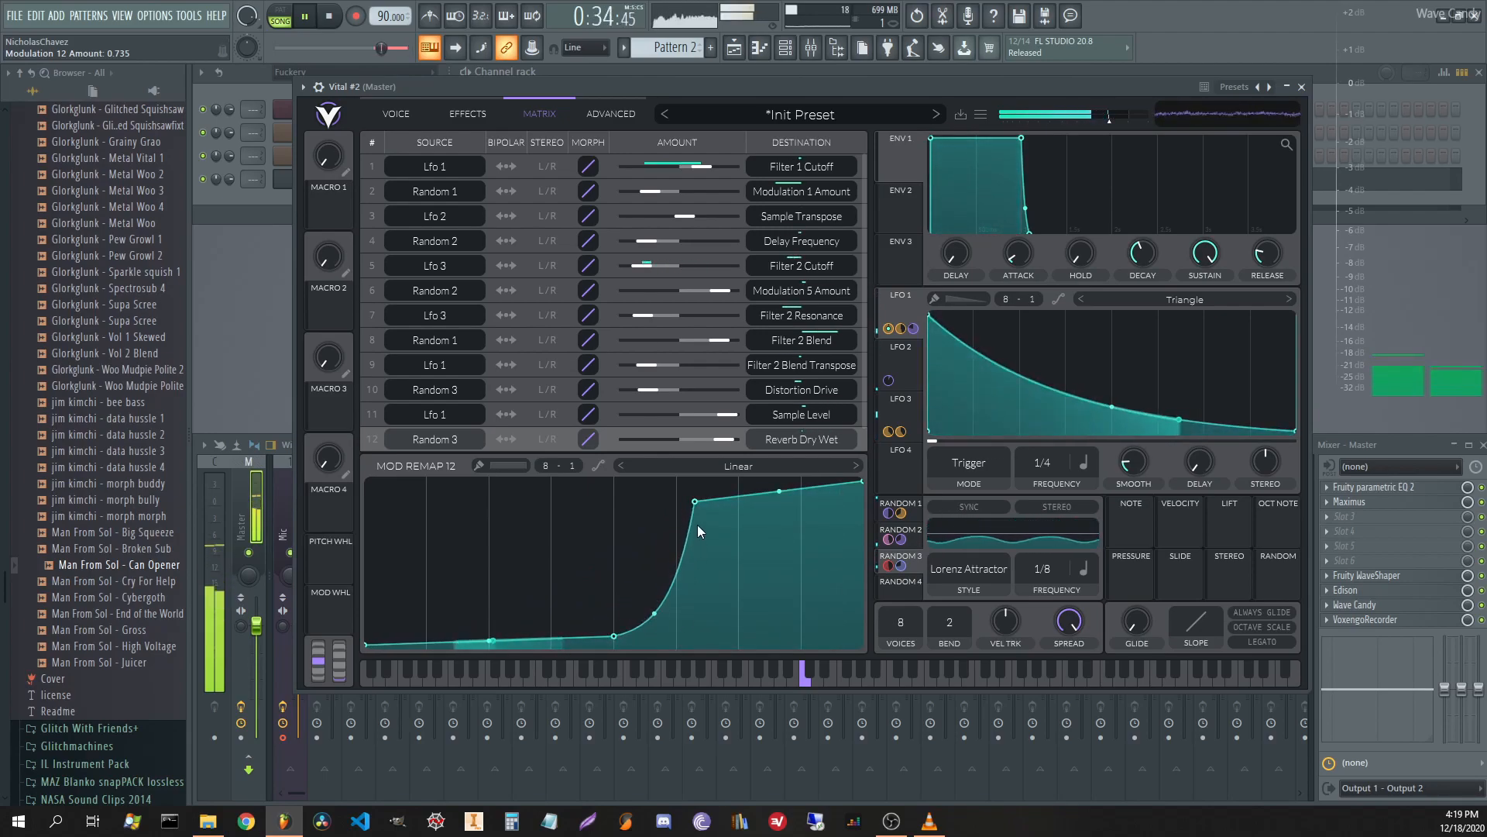
left_click_drag(698, 506, 685, 502)
left_click_drag(644, 615, 650, 560)
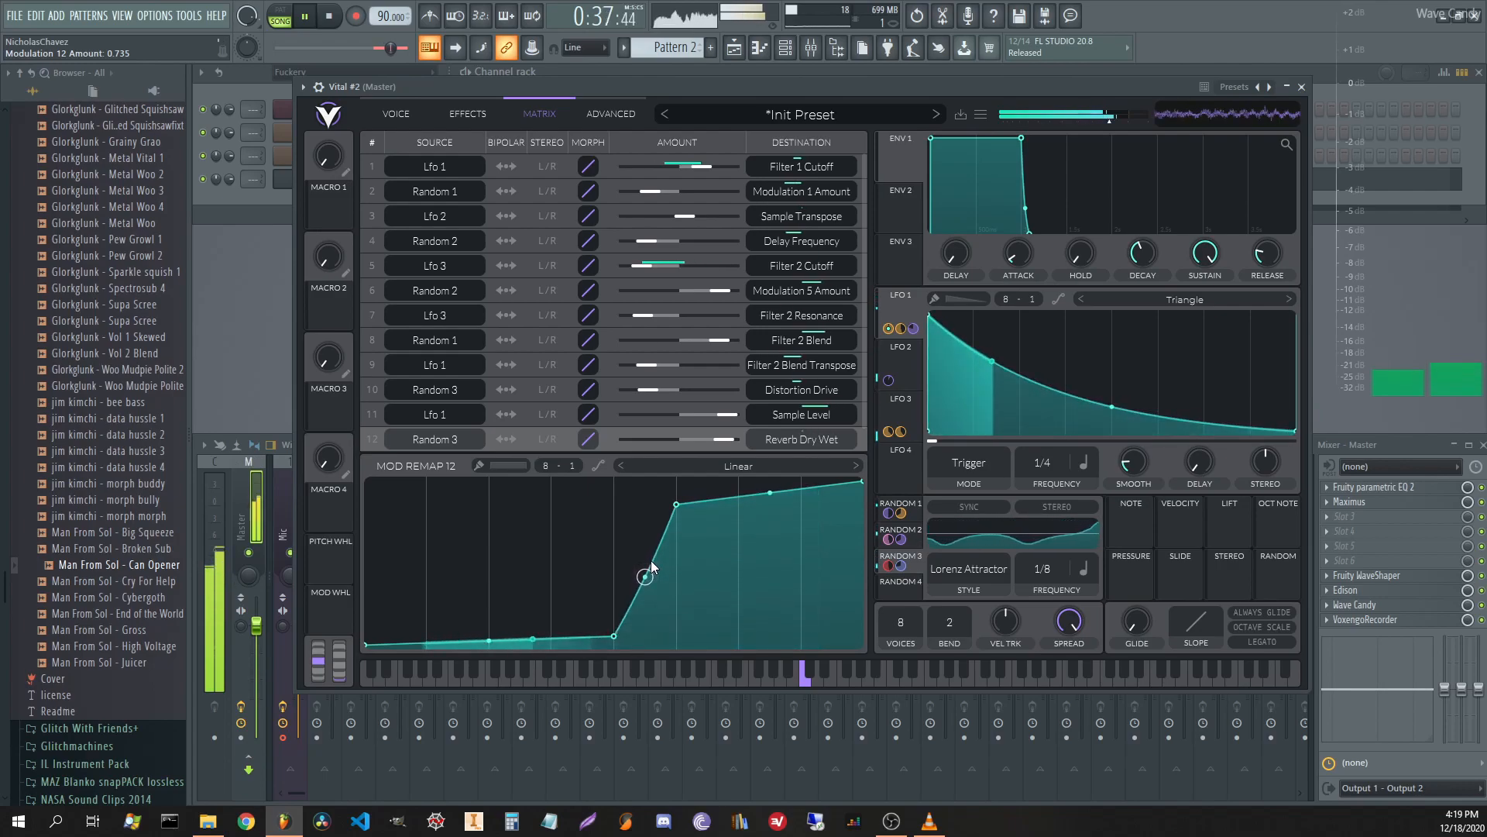
left_click(456, 115)
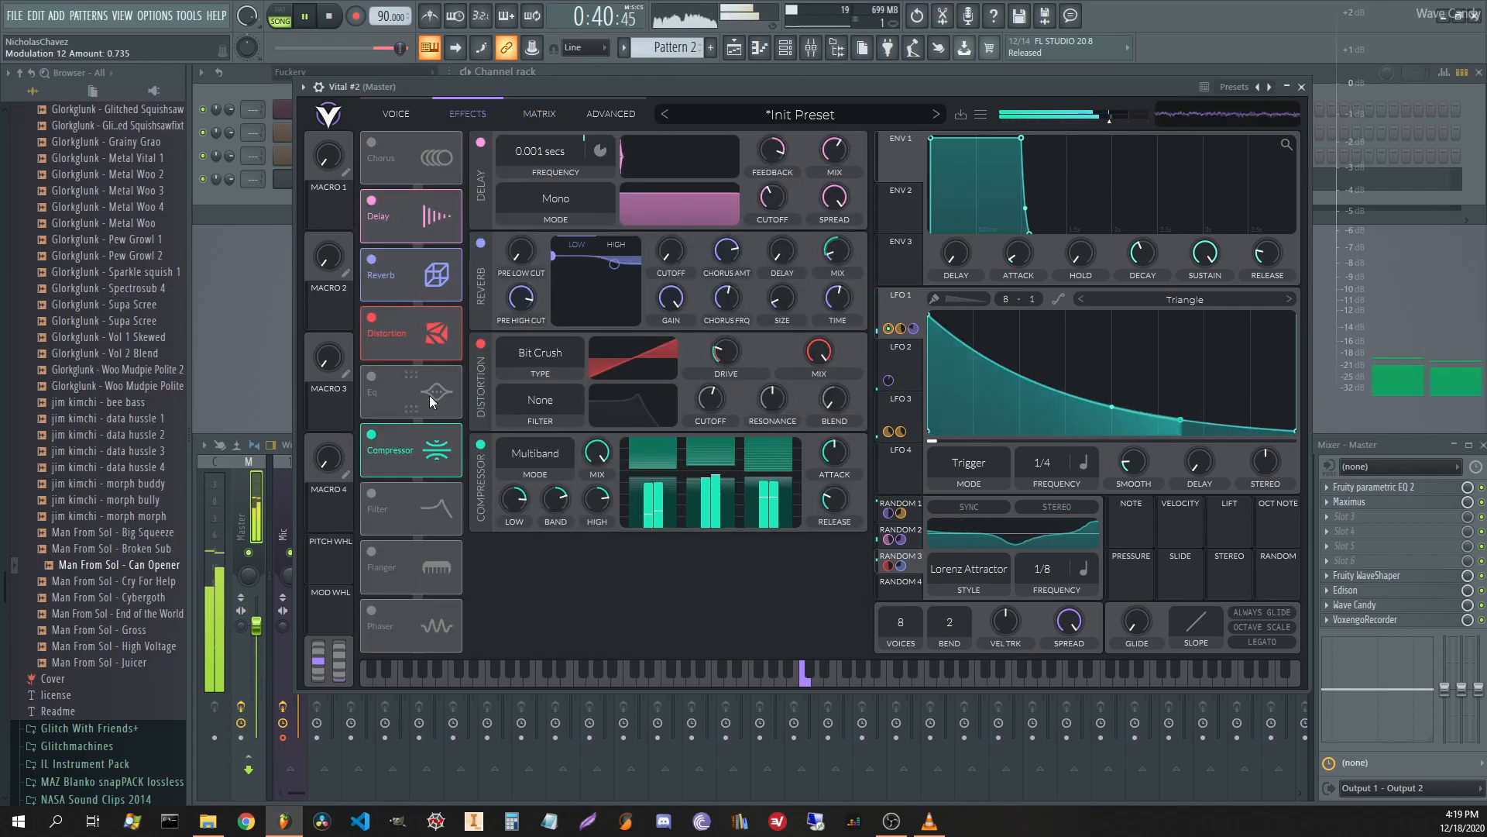
Turn on Vital's EQ and boost its middle band into a peak.
left_click(372, 376)
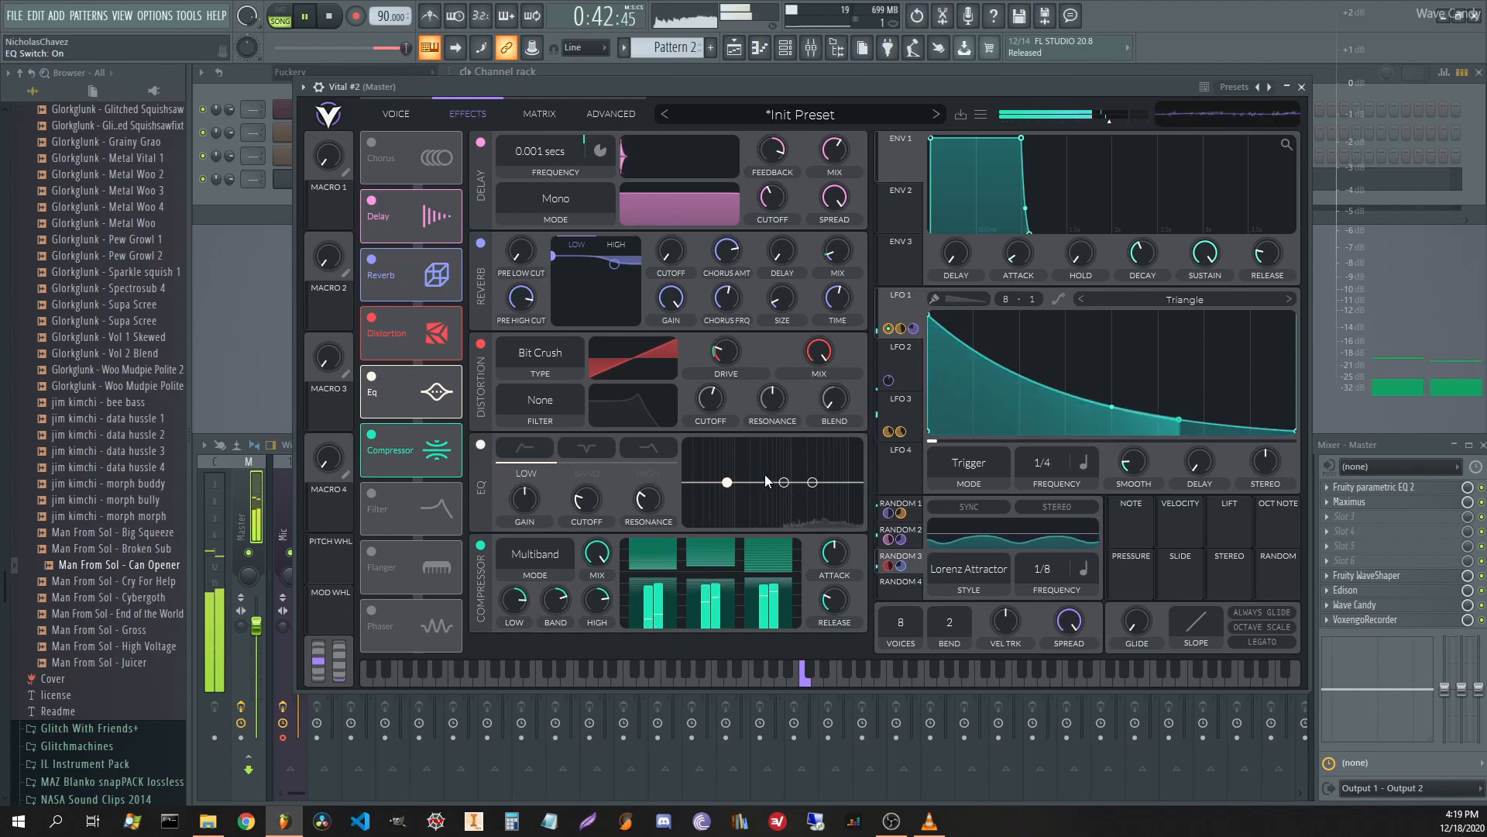
left_click_drag(785, 481, 807, 457)
key("space")
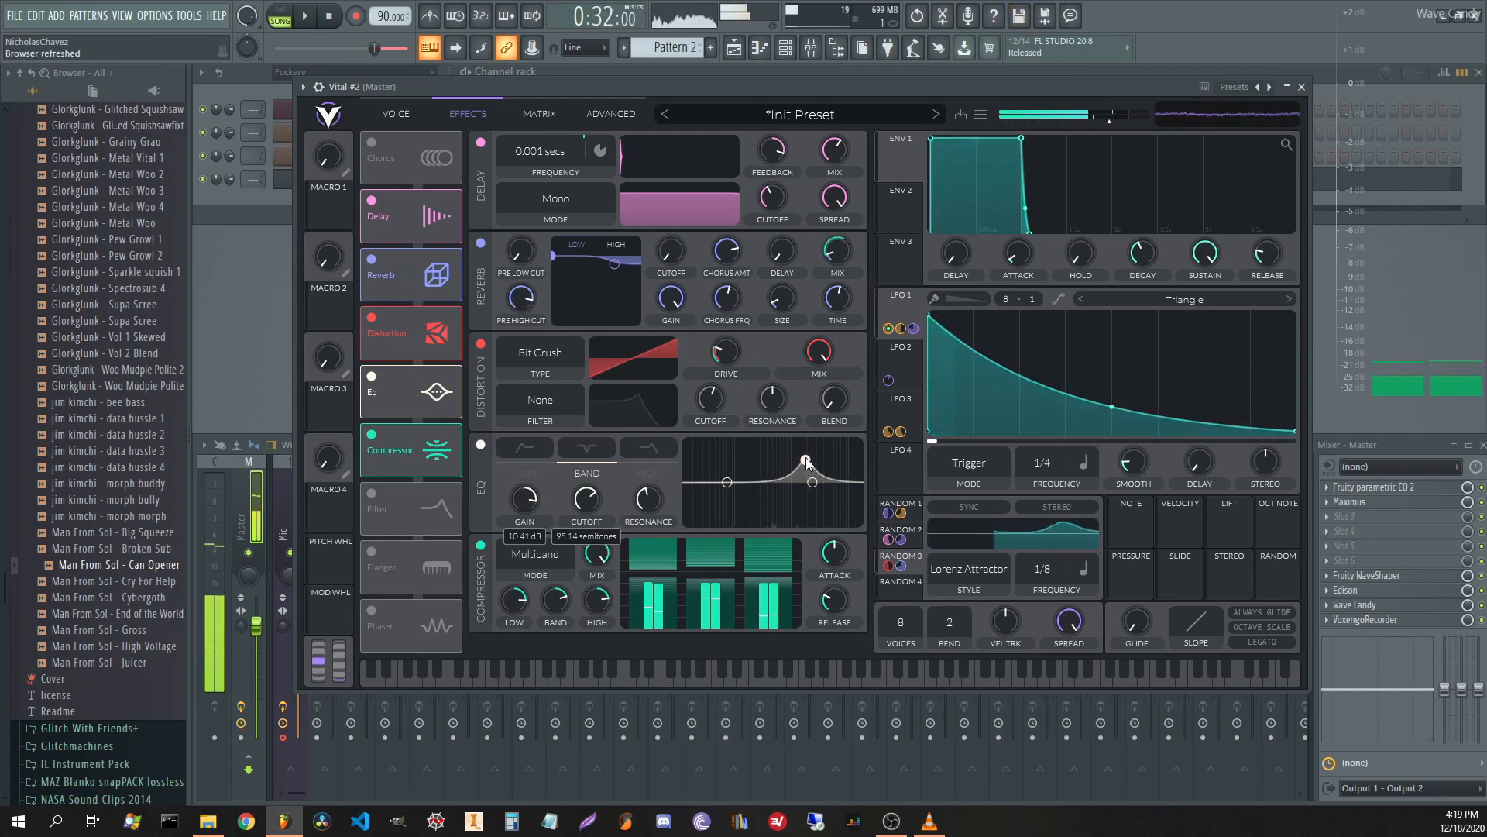
Route LFO 2 to the EQ band cutoff, raising the cutoff to about 122 semitones.
left_click(911, 373)
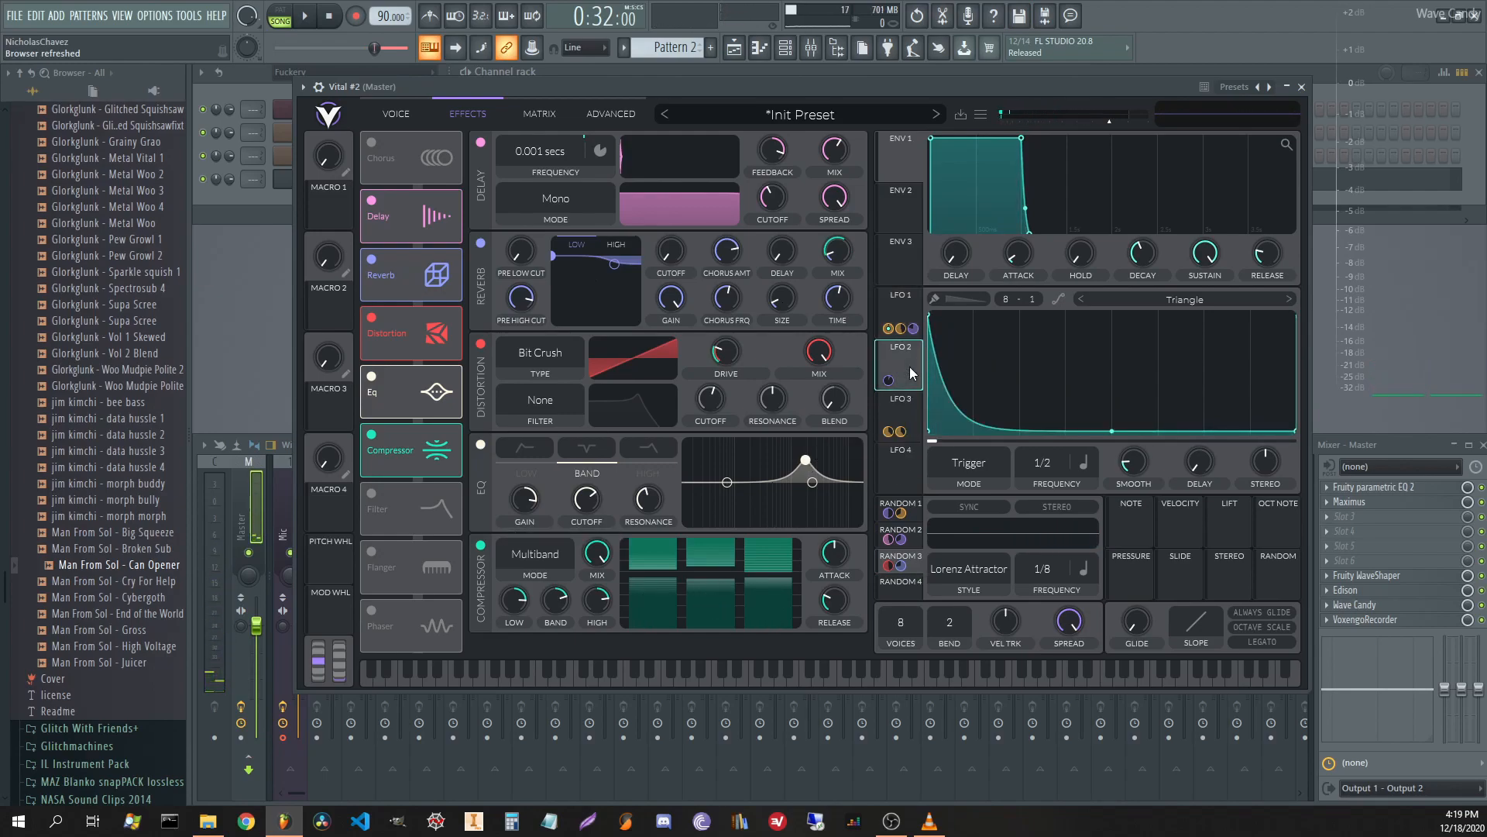
left_click_drag(911, 373, 659, 452)
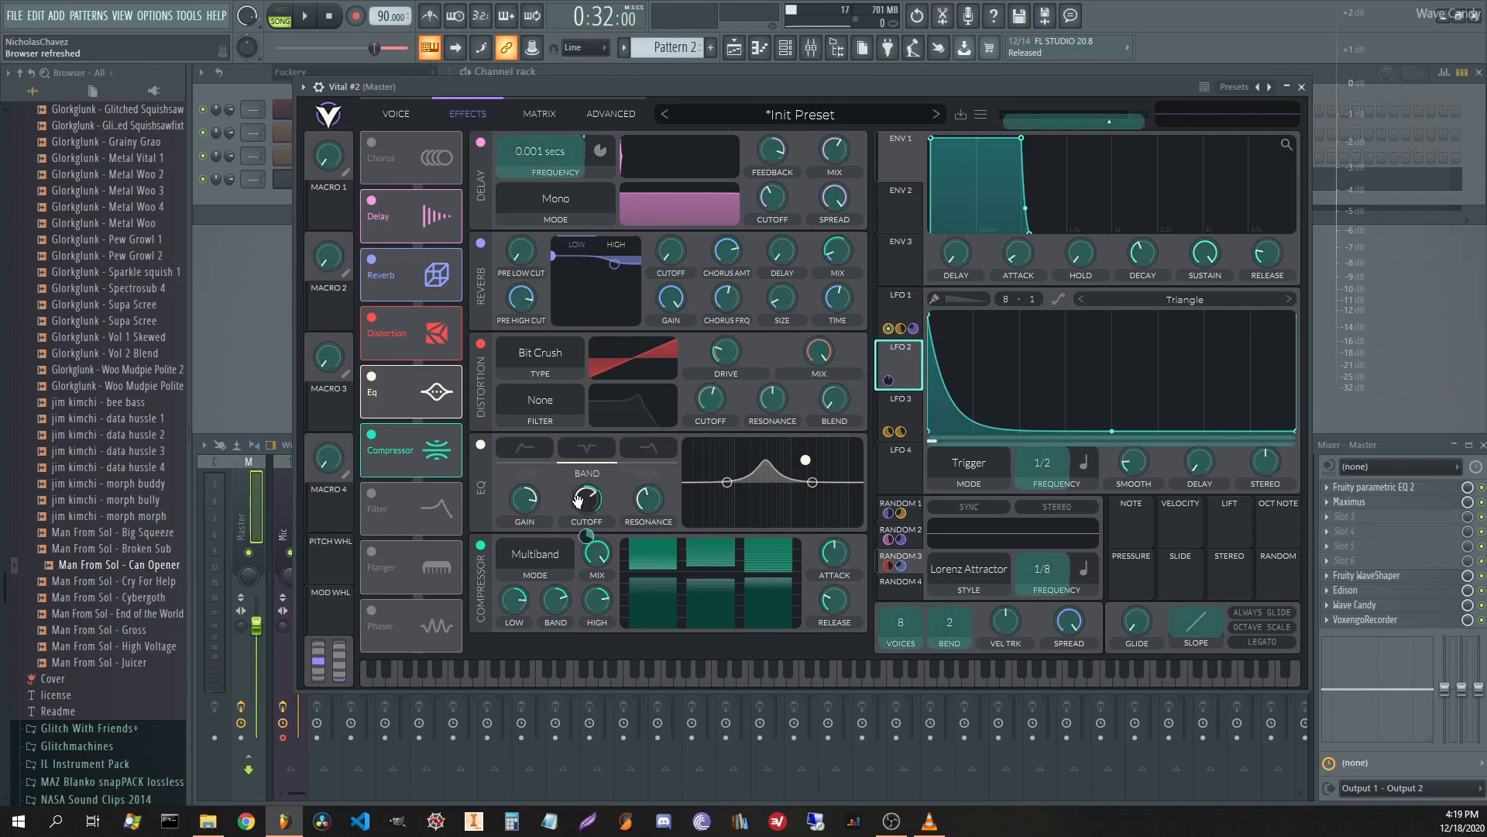
left_click_drag(577, 499, 583, 507)
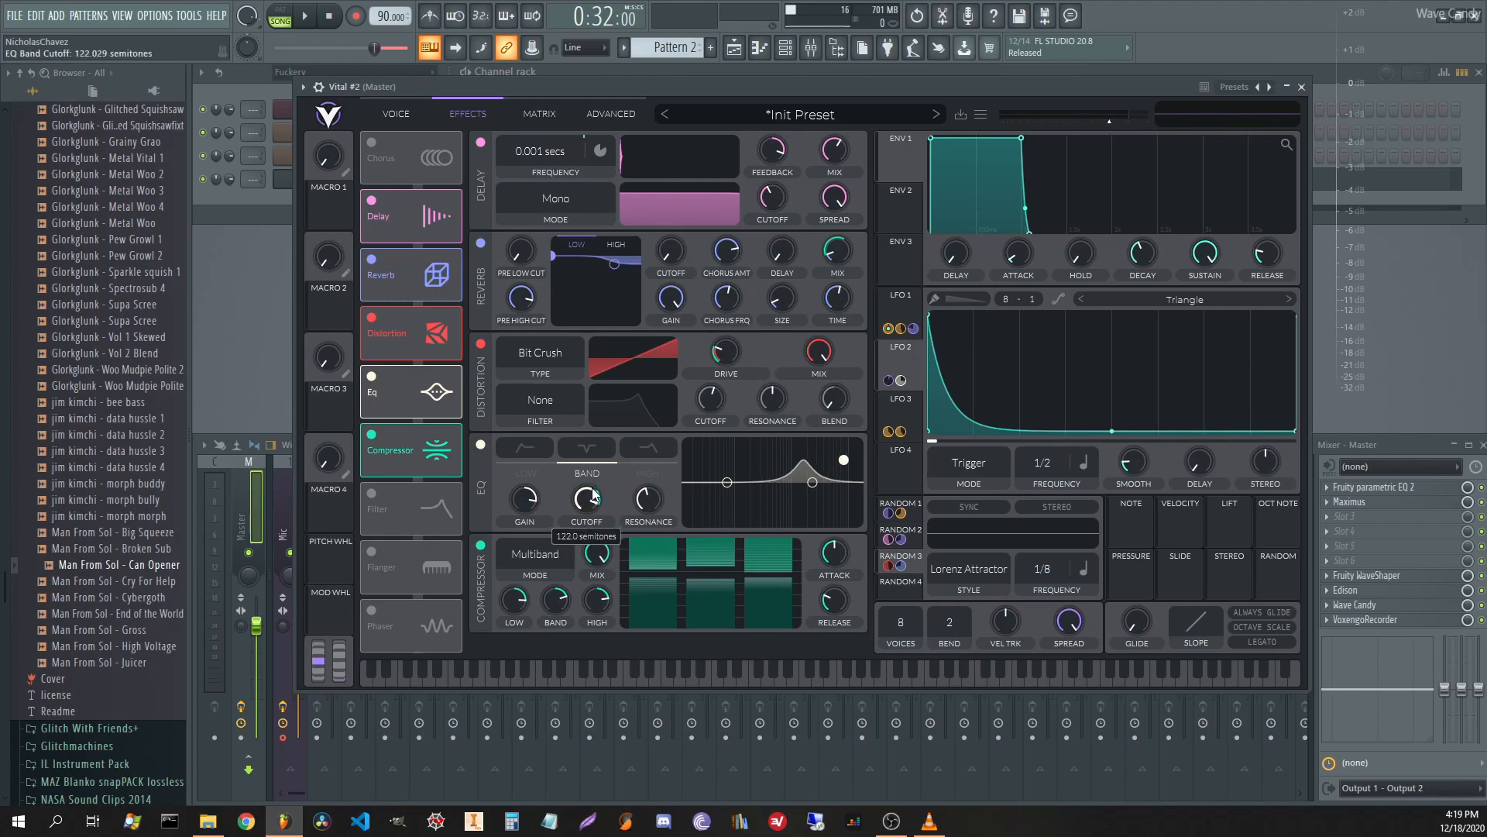
left_click(534, 113)
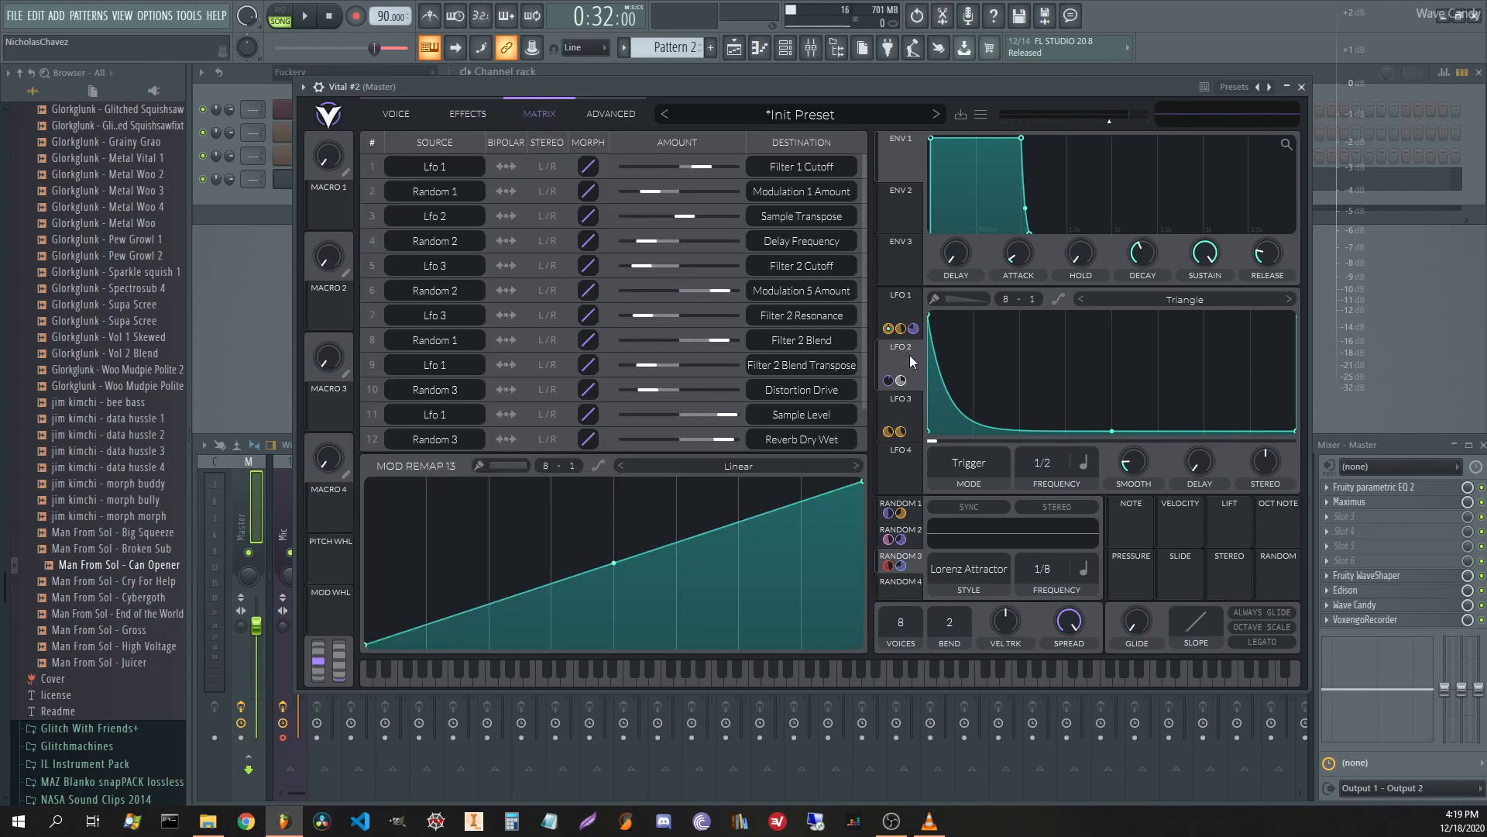
In the matrix, route LFO 3 to row 13's amount and Random 1 to row 14's amount.
scroll(613, 413, "down", 2)
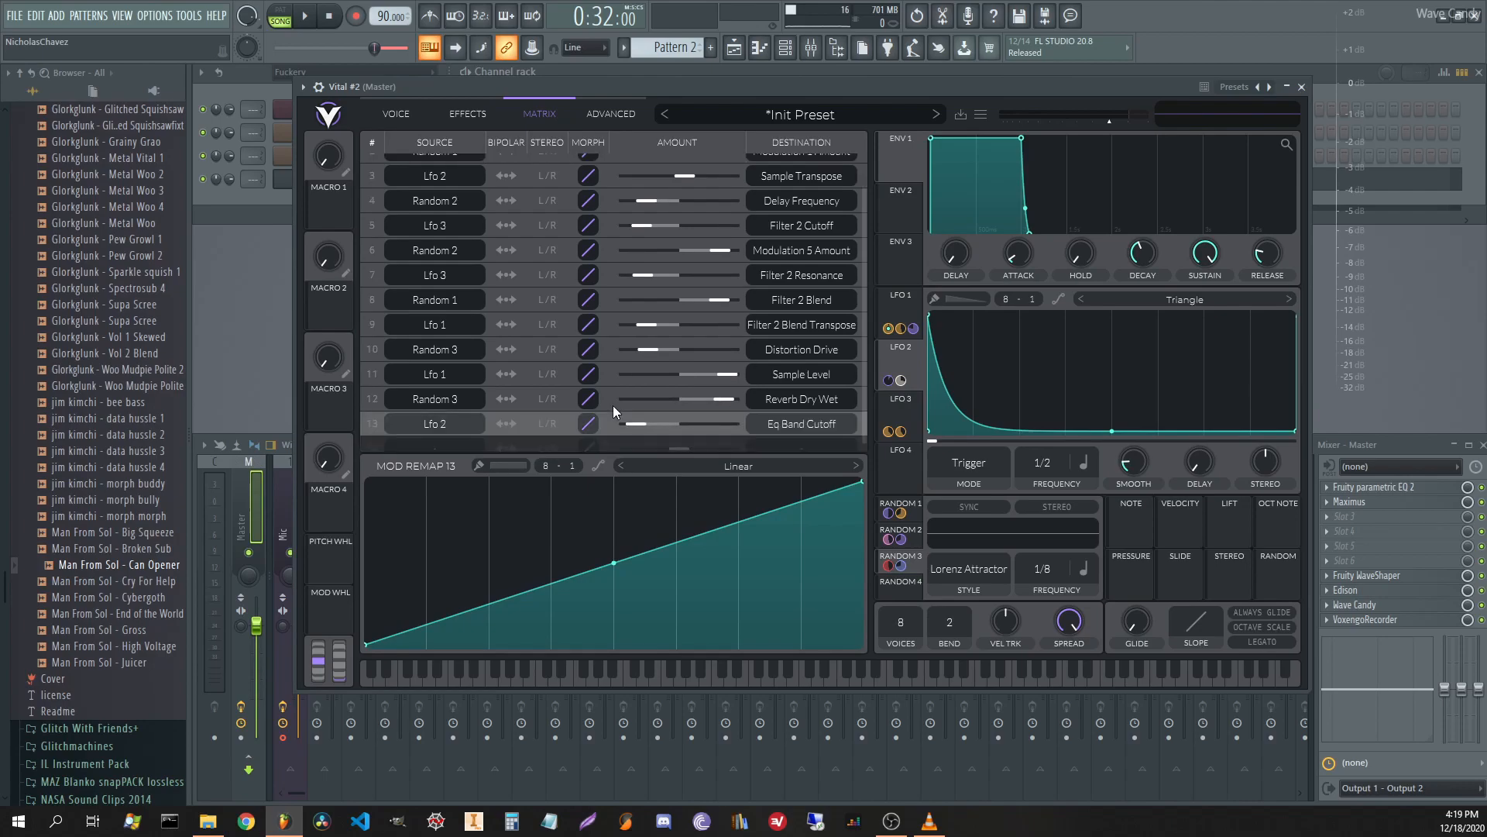
left_click_drag(892, 408, 639, 414)
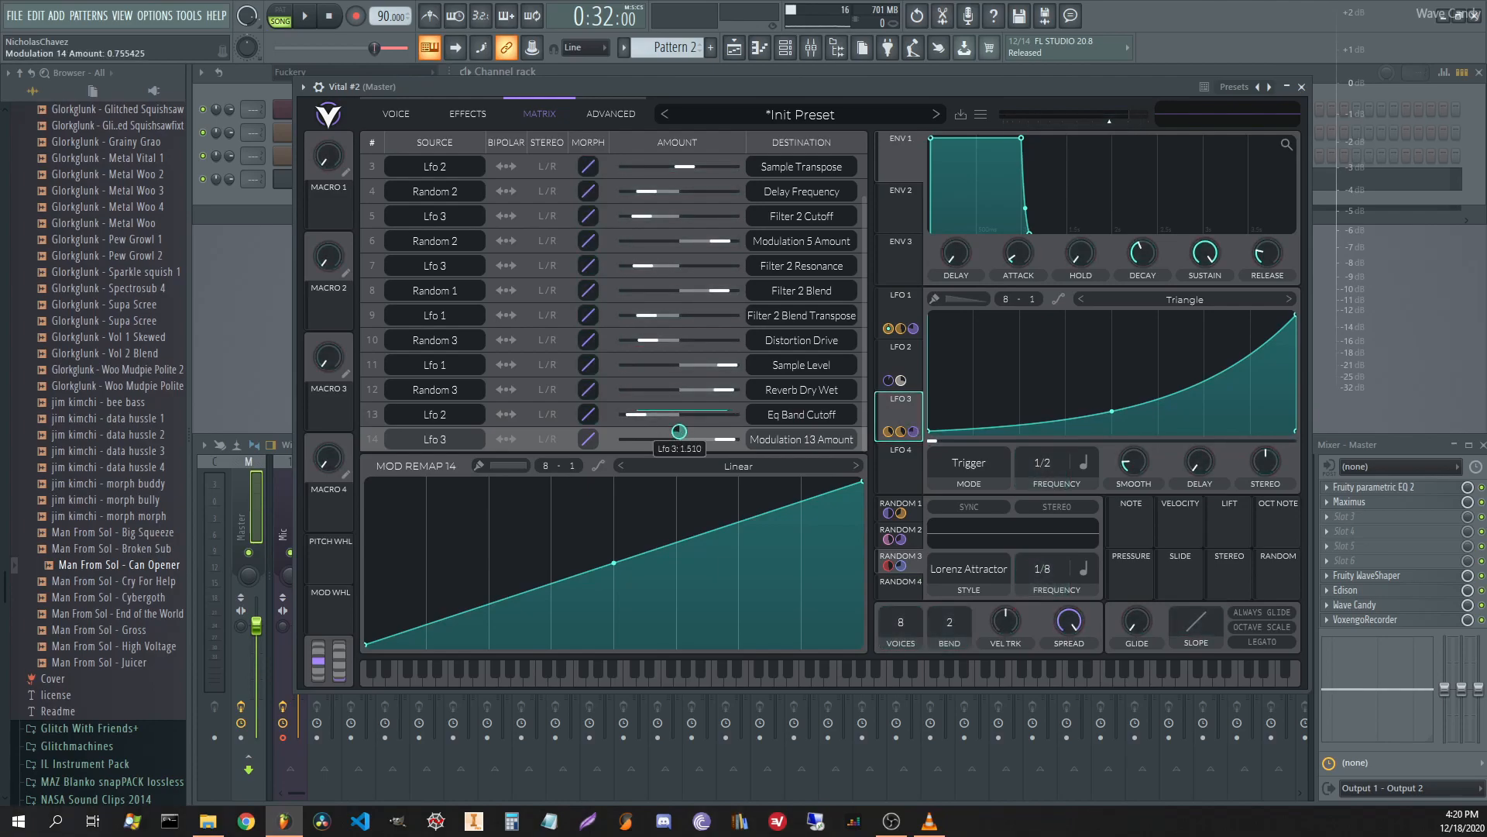
left_click(914, 539)
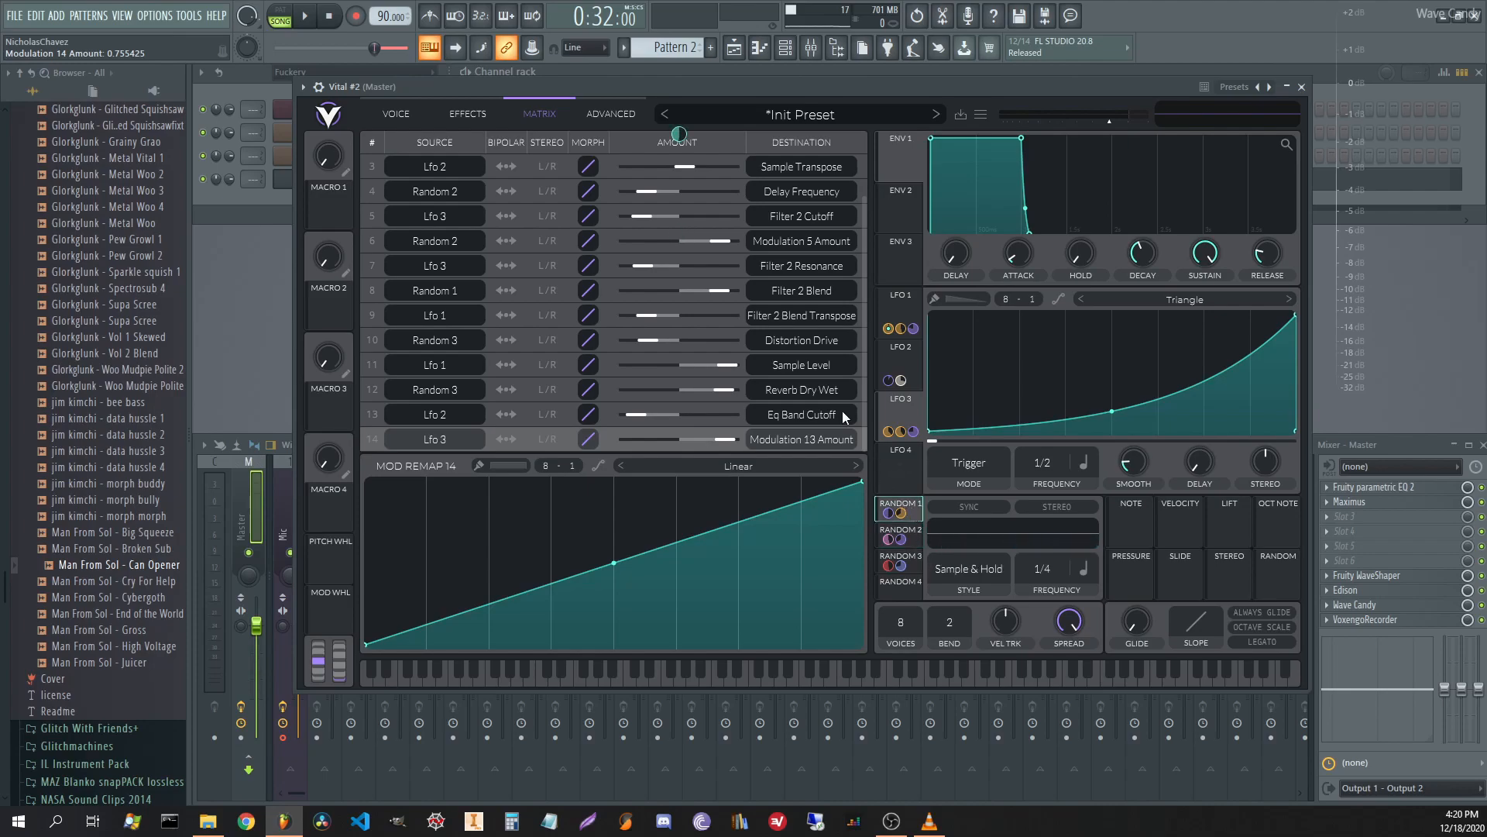
scroll(829, 372, "down", 1)
left_click_drag(888, 539, 716, 414)
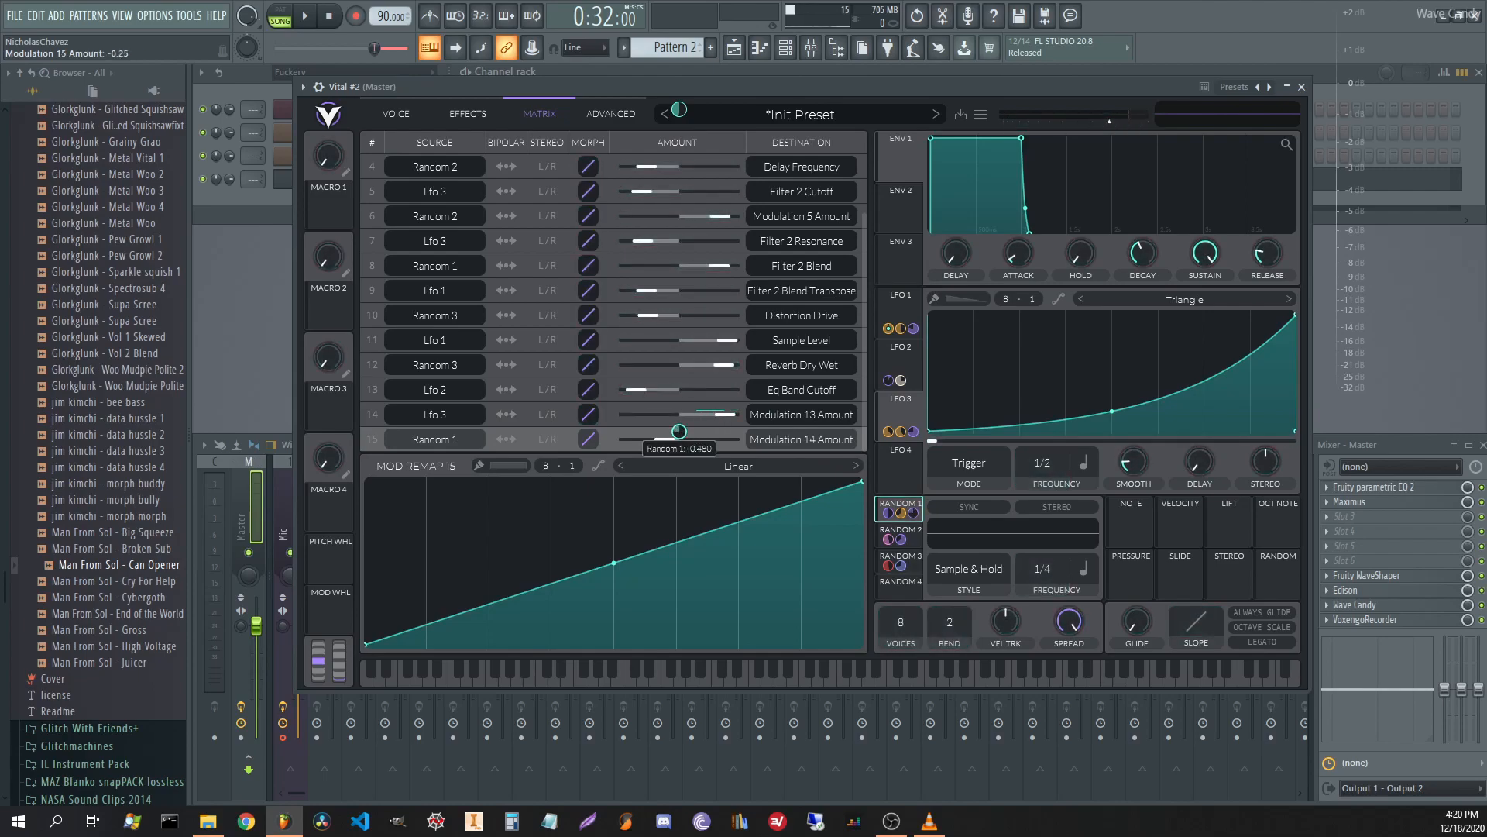
Lower the EQ band cutoff and set LFO 2's cutoff modulation depth to about -0.69.
key("space")
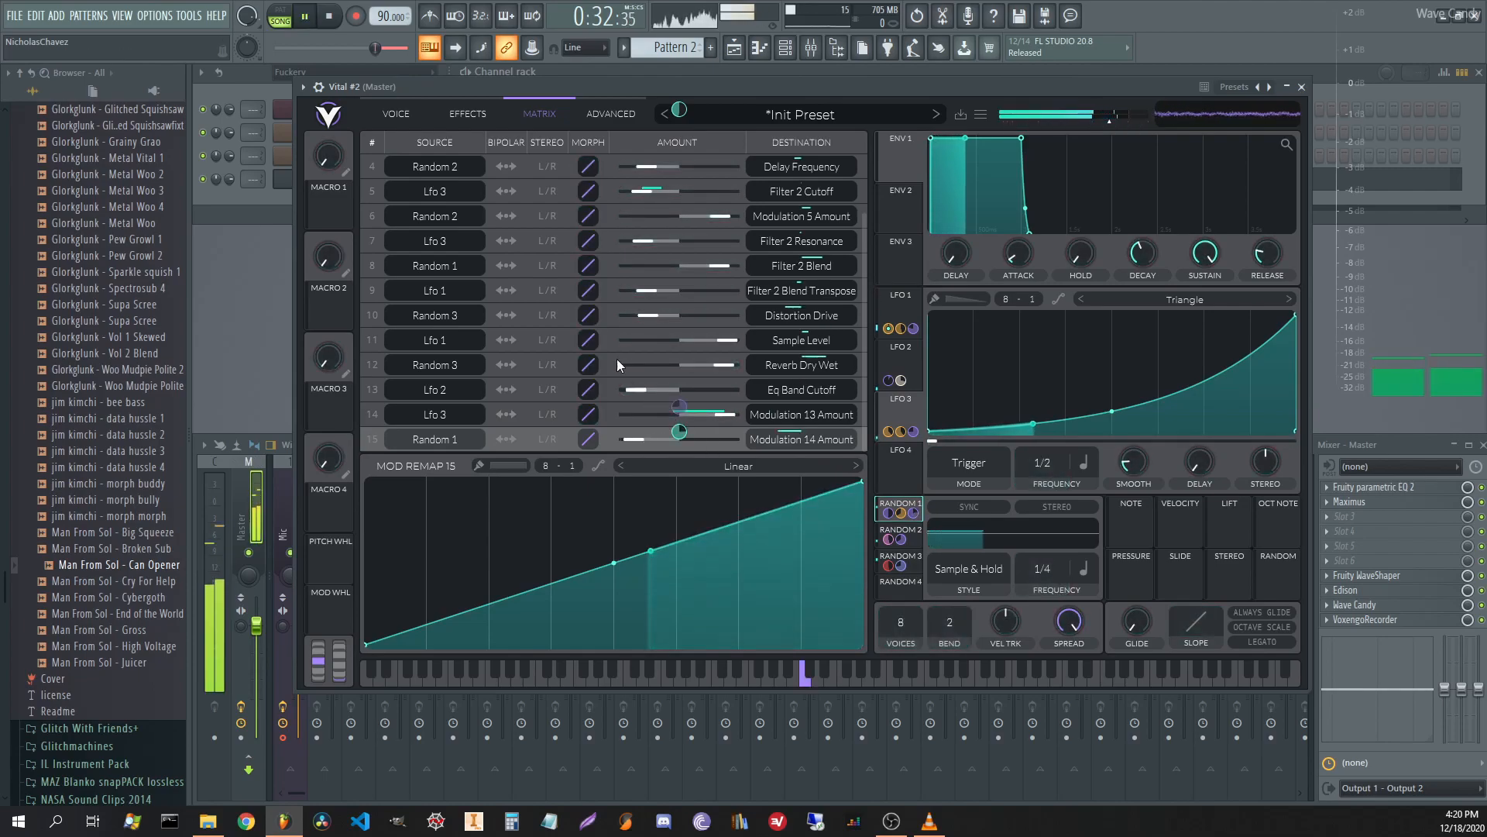
left_click(408, 110)
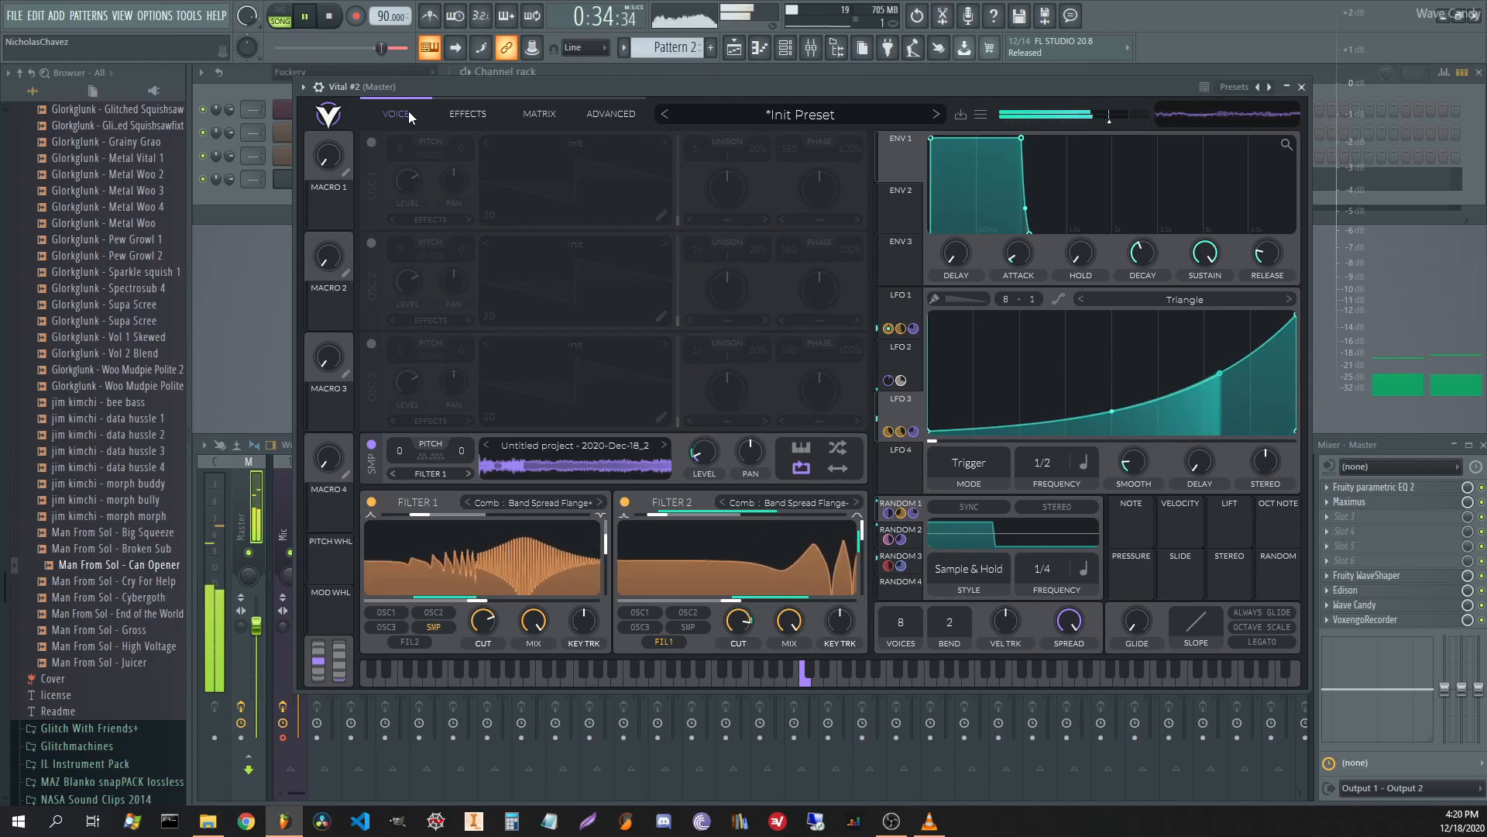
left_click(458, 113)
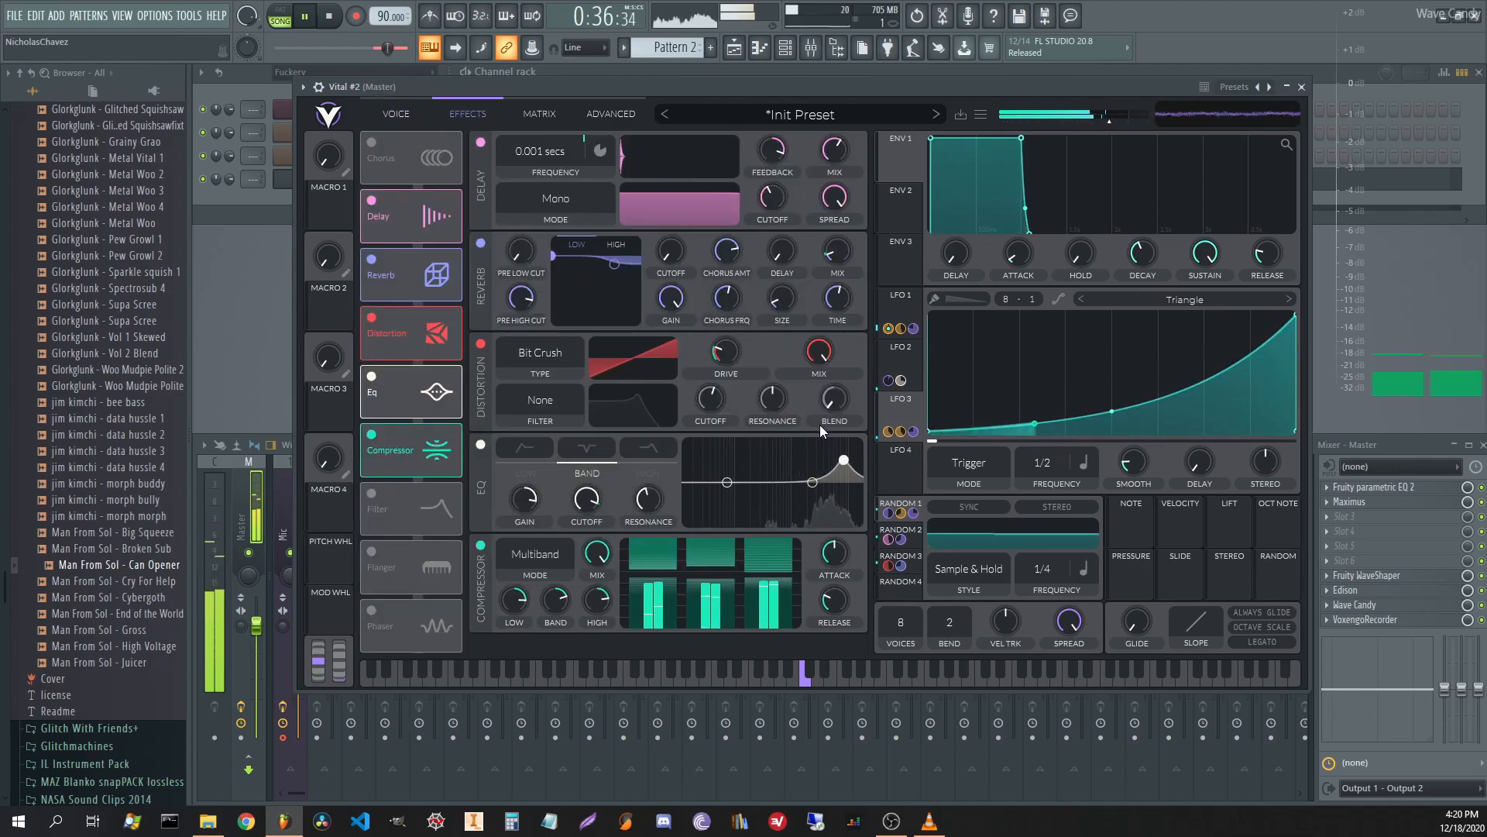
left_click_drag(586, 502, 587, 509)
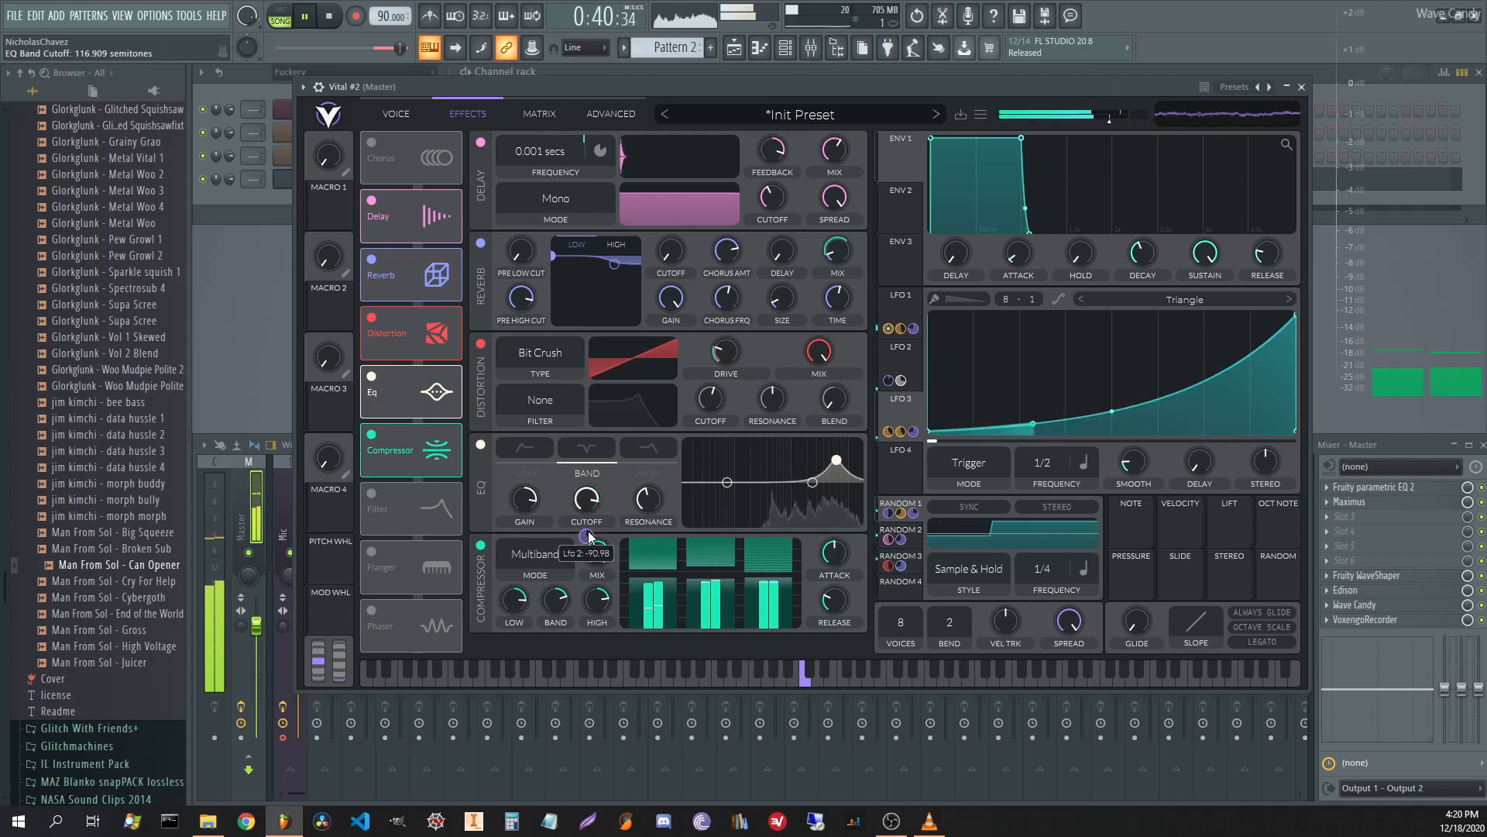
left_click_drag(586, 536, 587, 536)
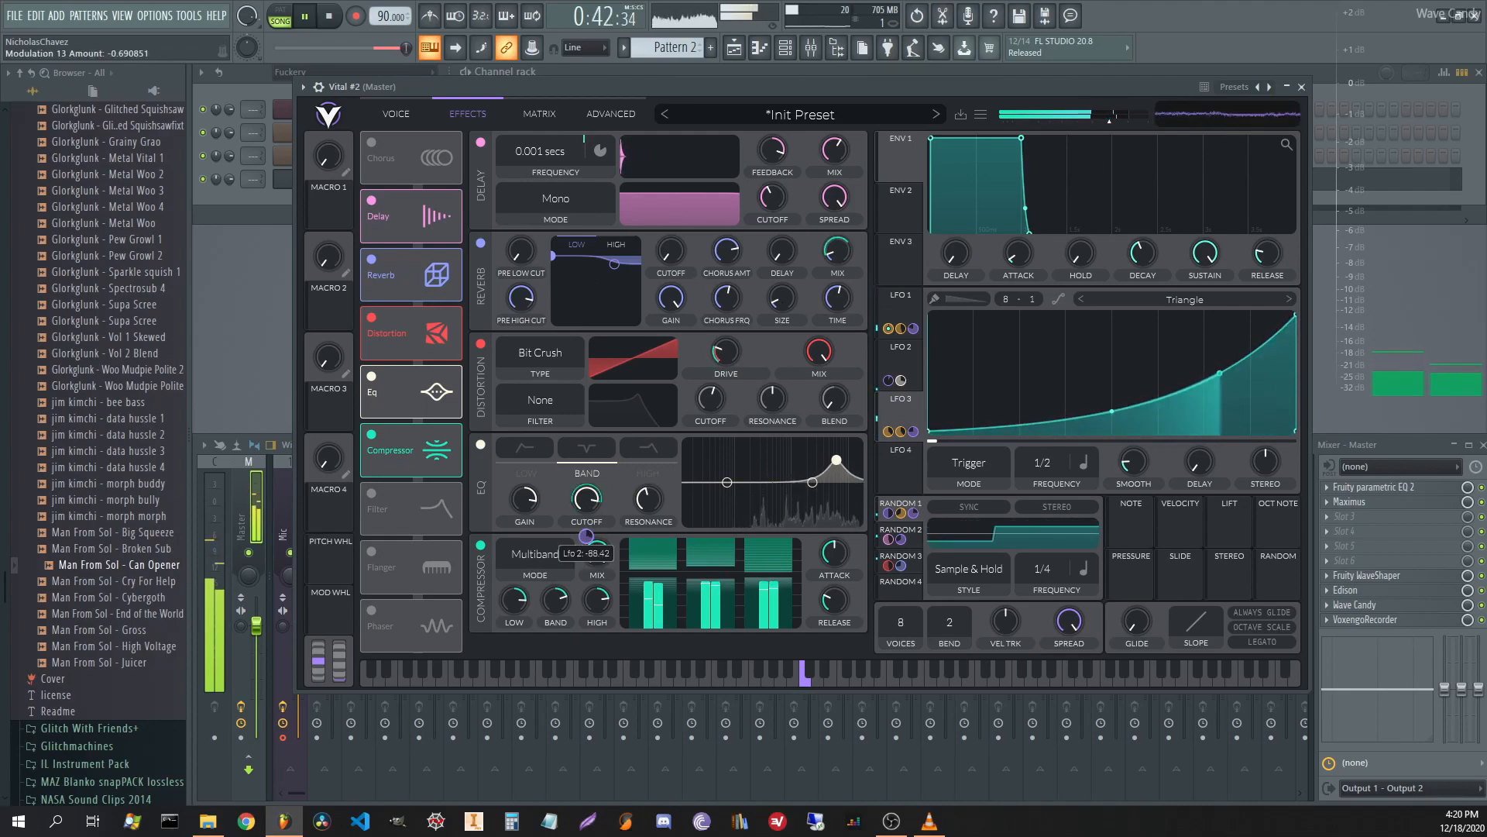
Lower one modulation routing's amount in the matrix and play back to hear it.
key("space")
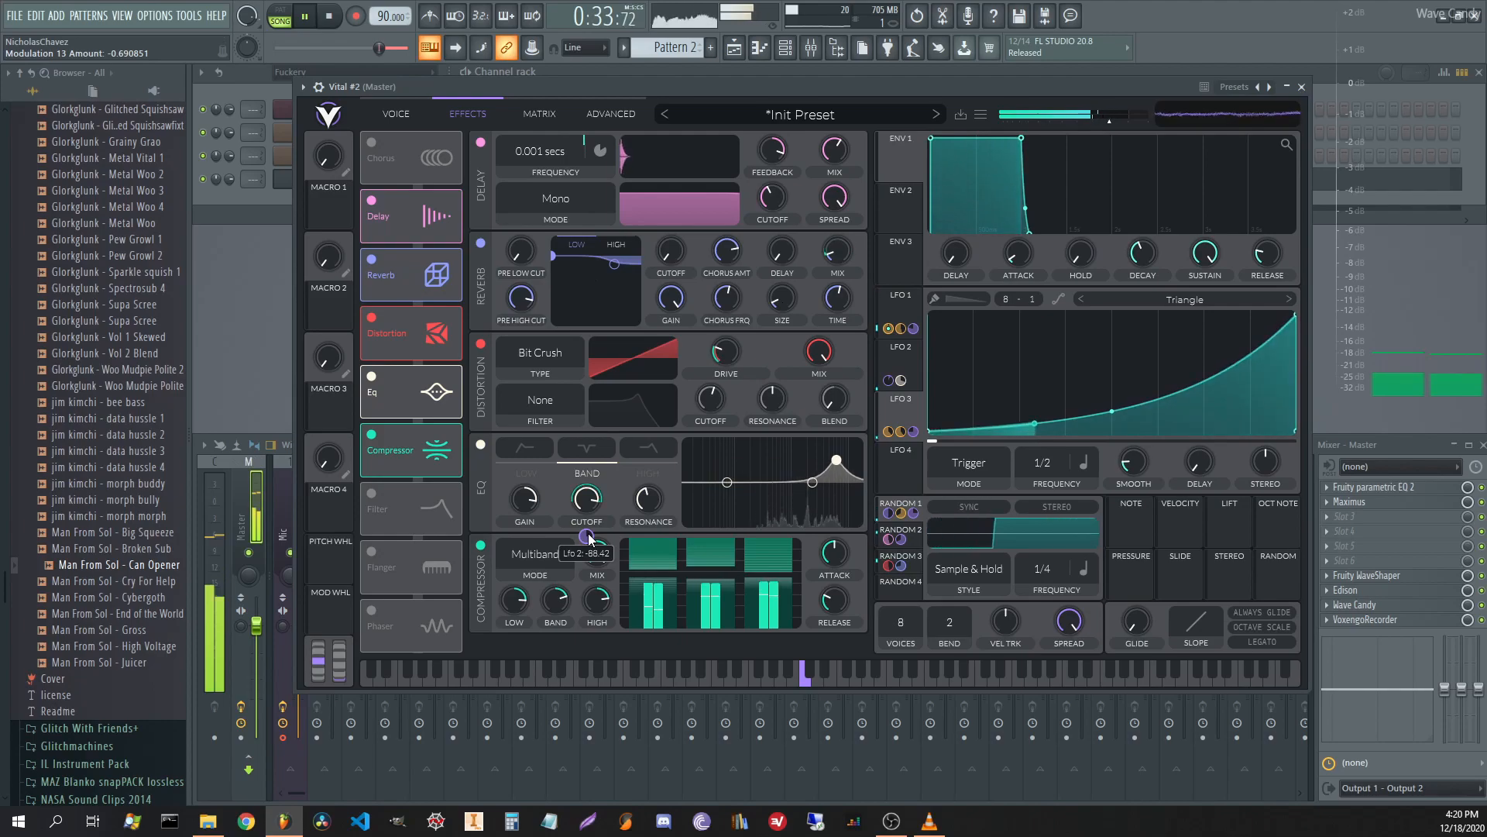
left_click(537, 114)
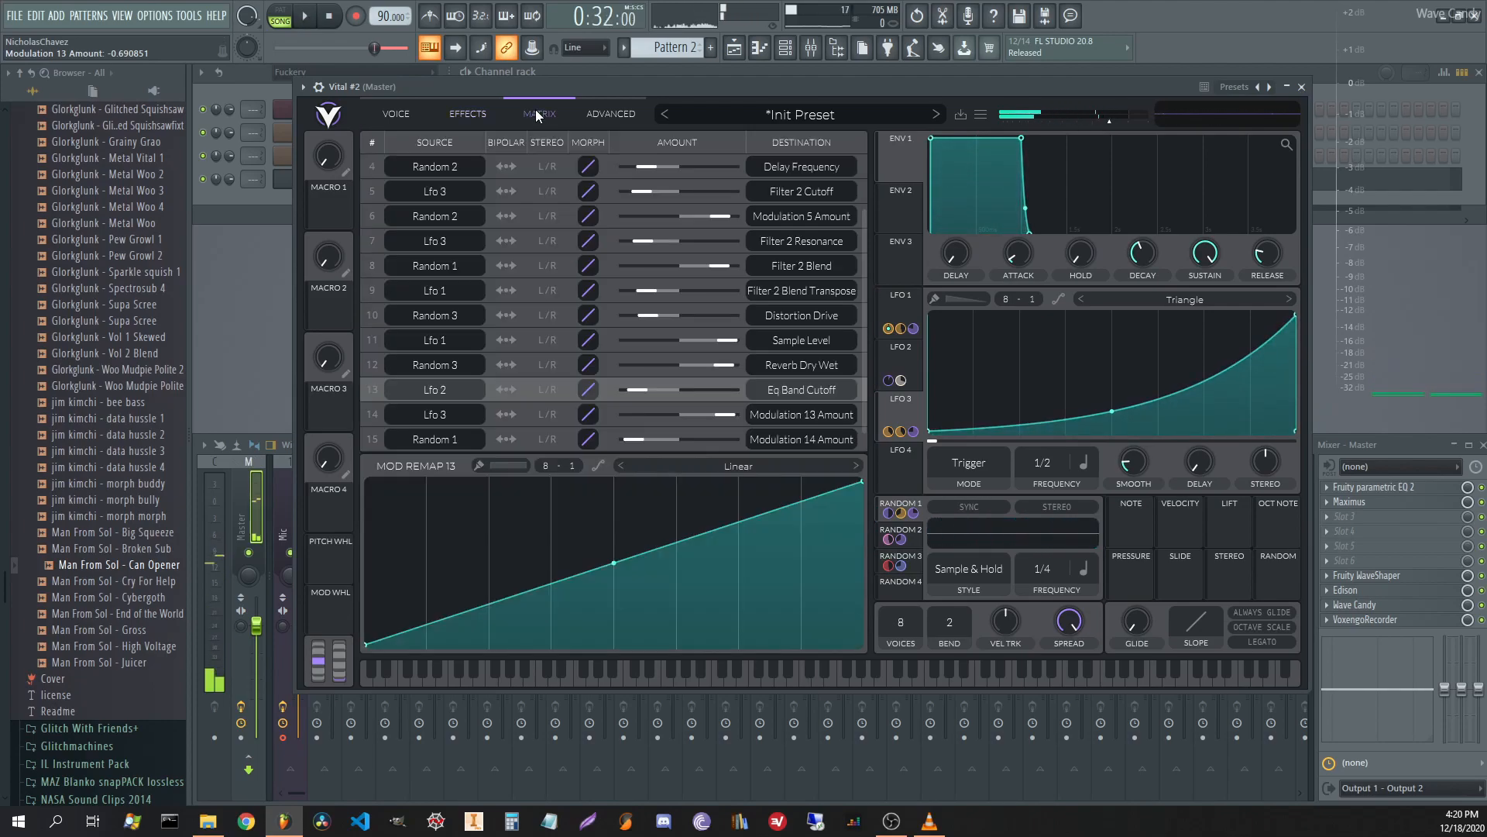
left_click_drag(726, 419, 713, 445)
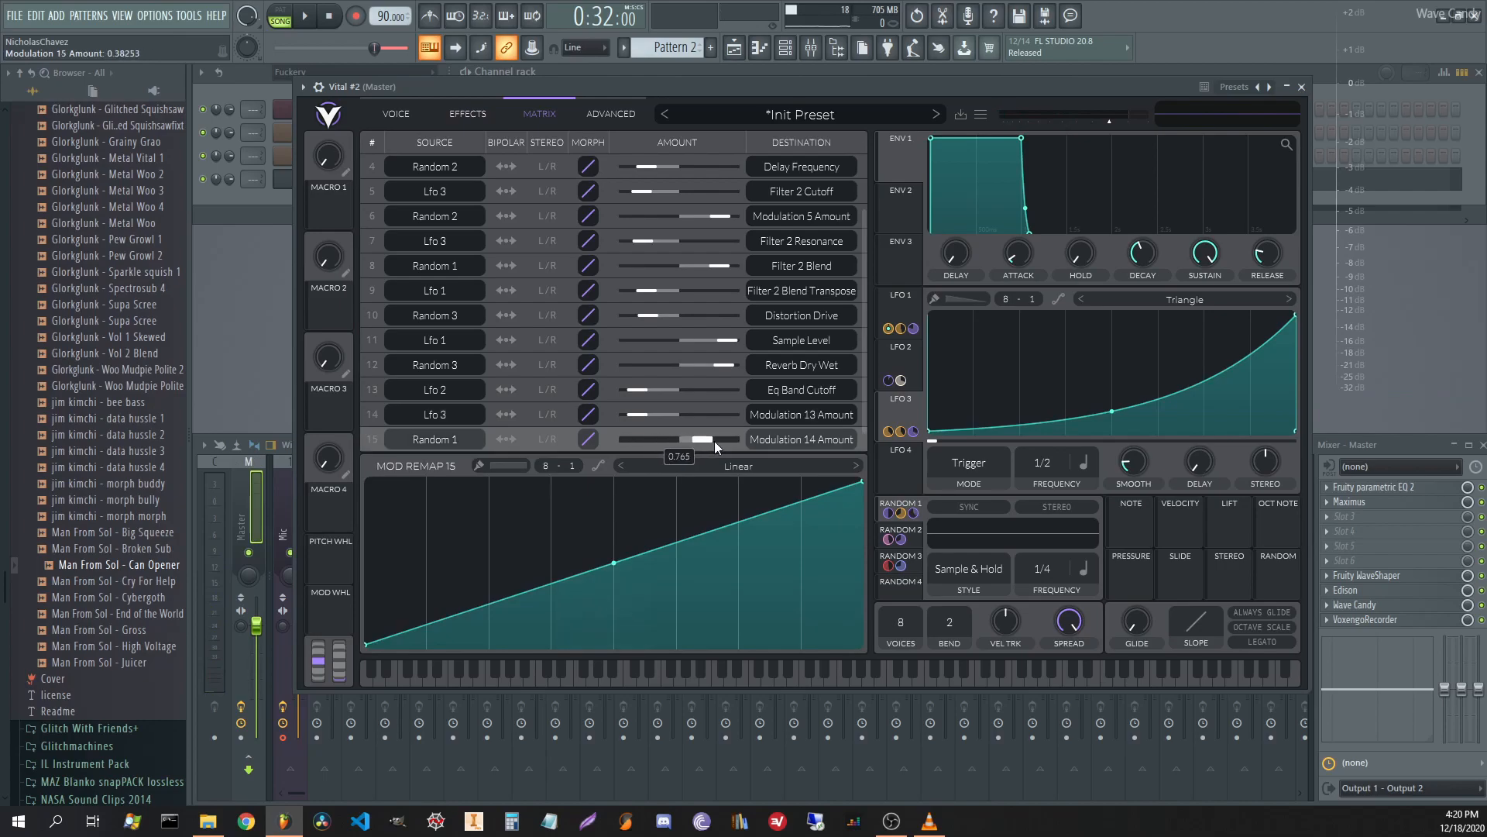
key("space")
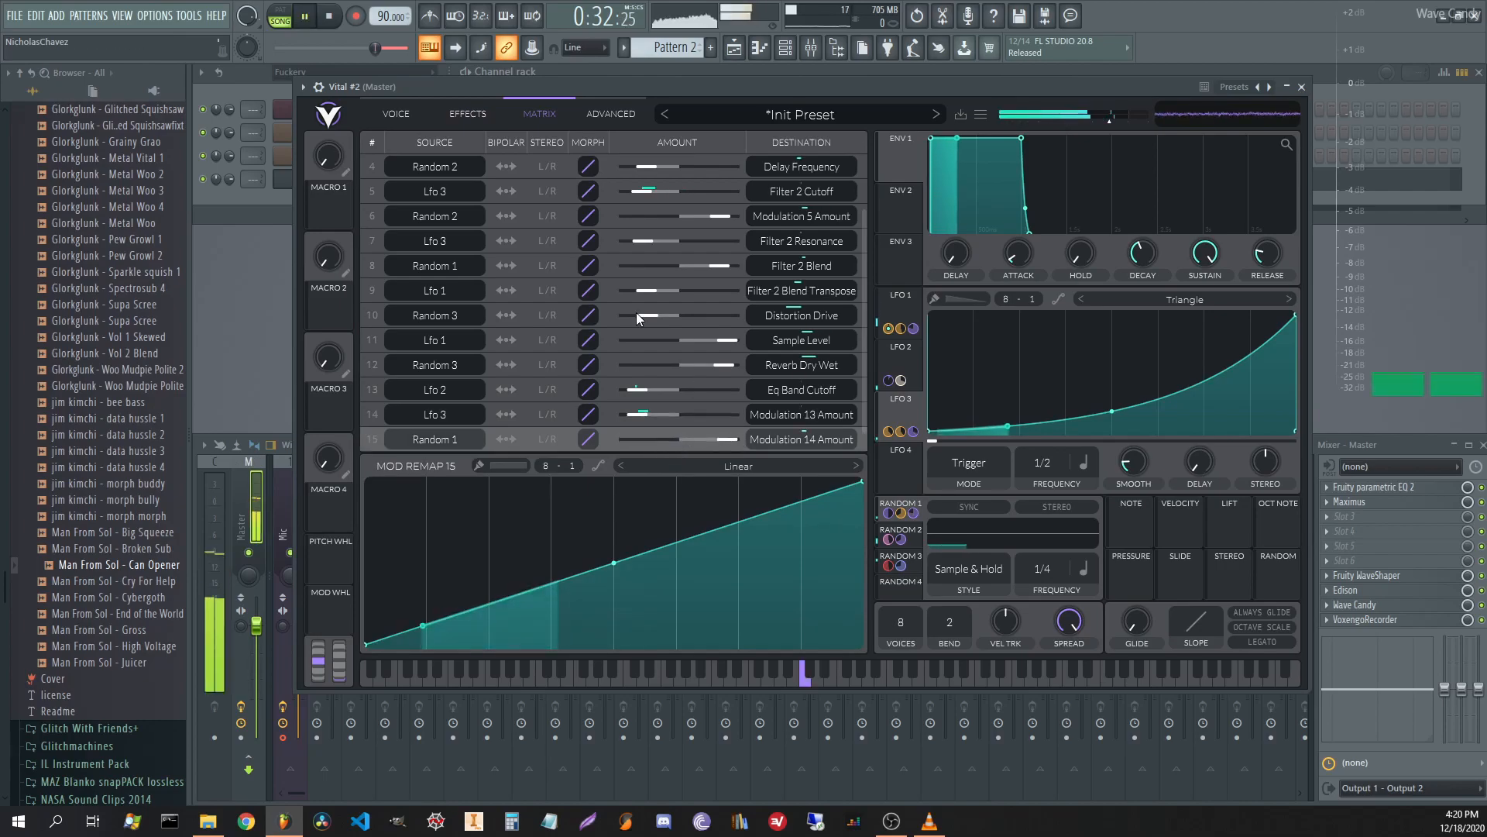
Nudge the EQ band cutoff to about 71.5 semitones and make the LFO 2 to EQ cutoff routing bipolar.
left_click(480, 115)
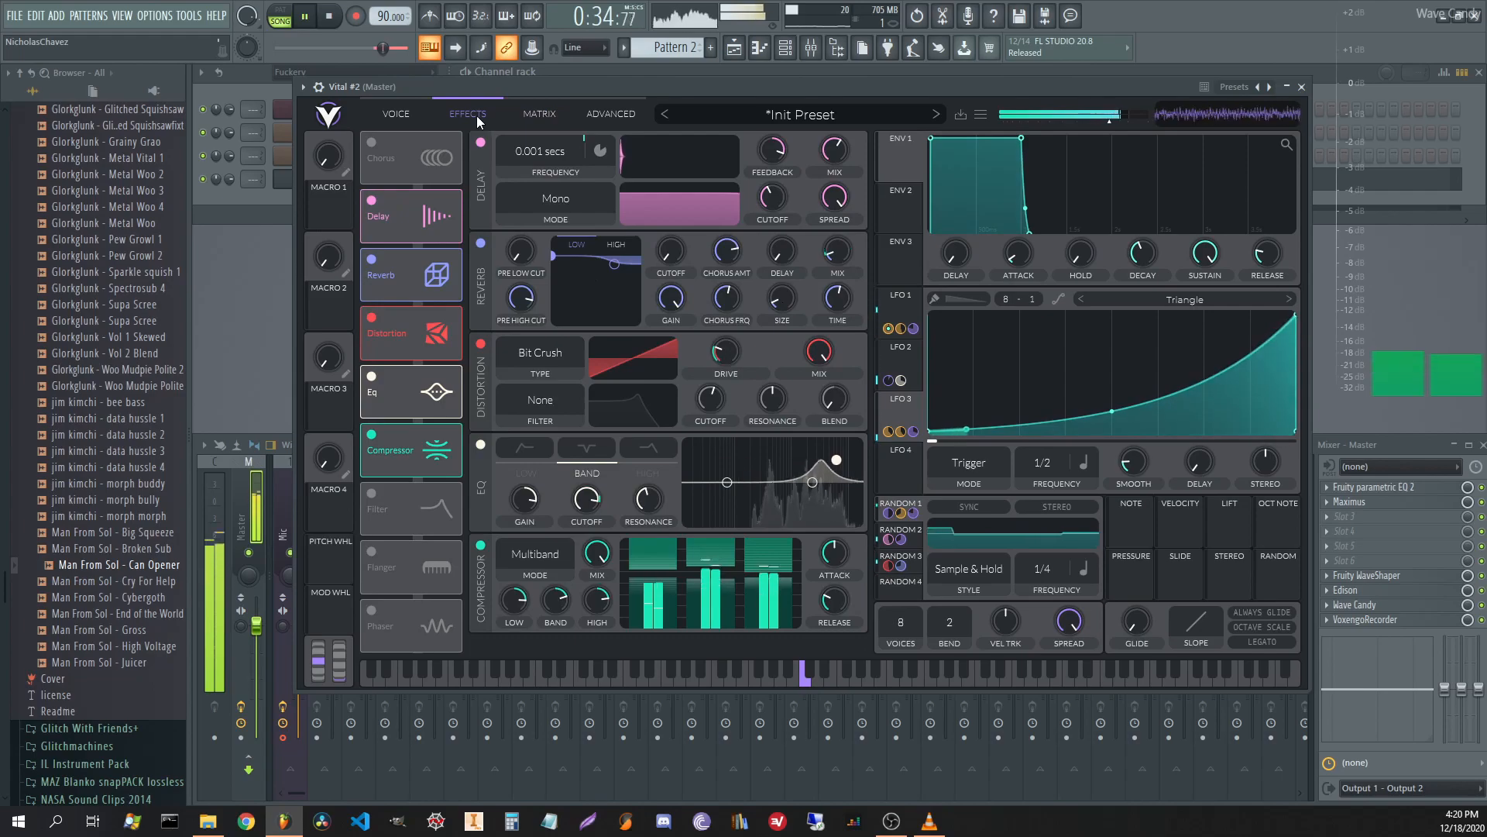
key("space")
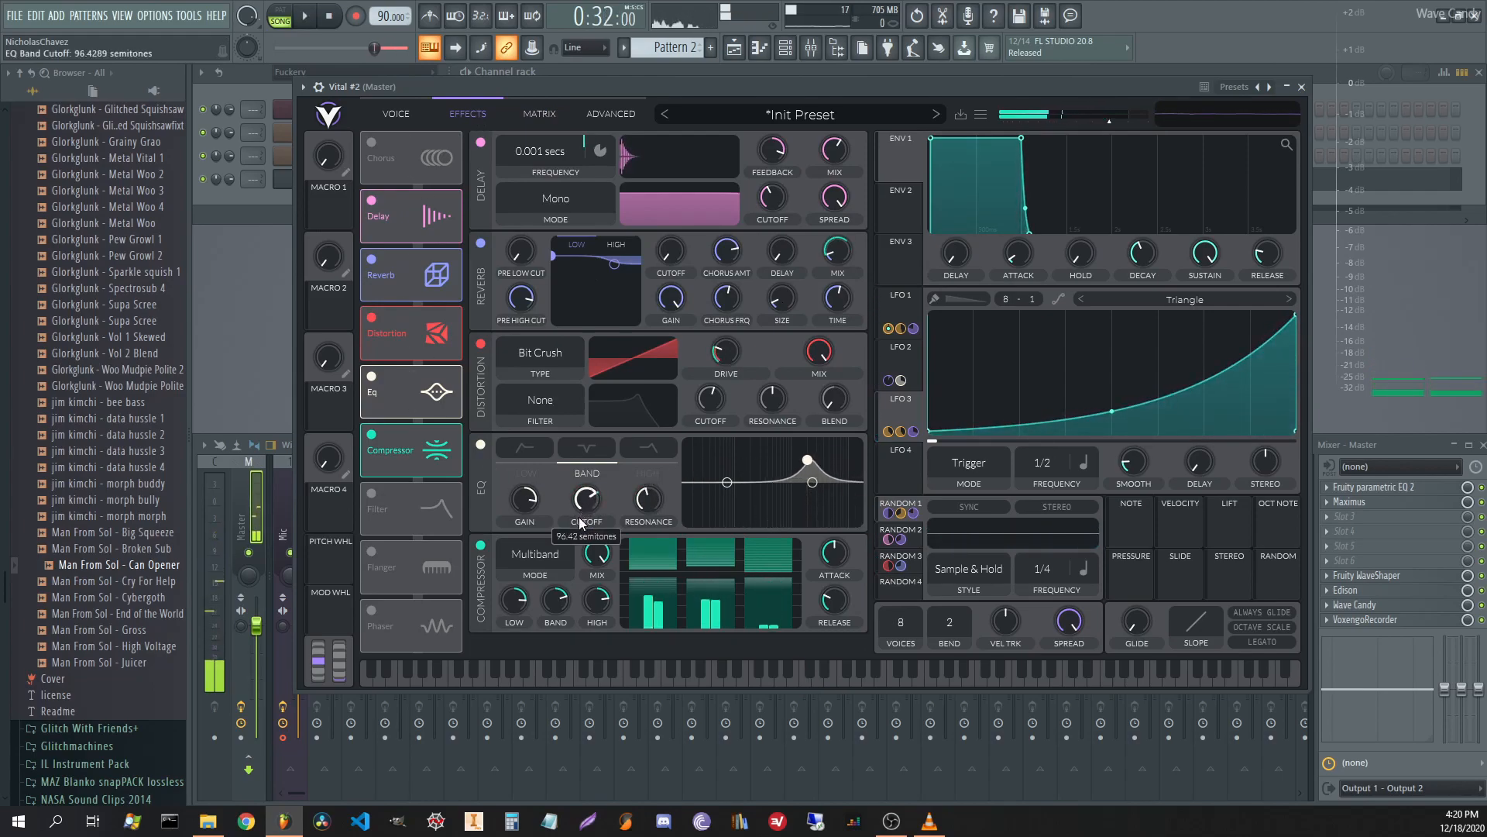
left_click_drag(575, 541, 574, 542)
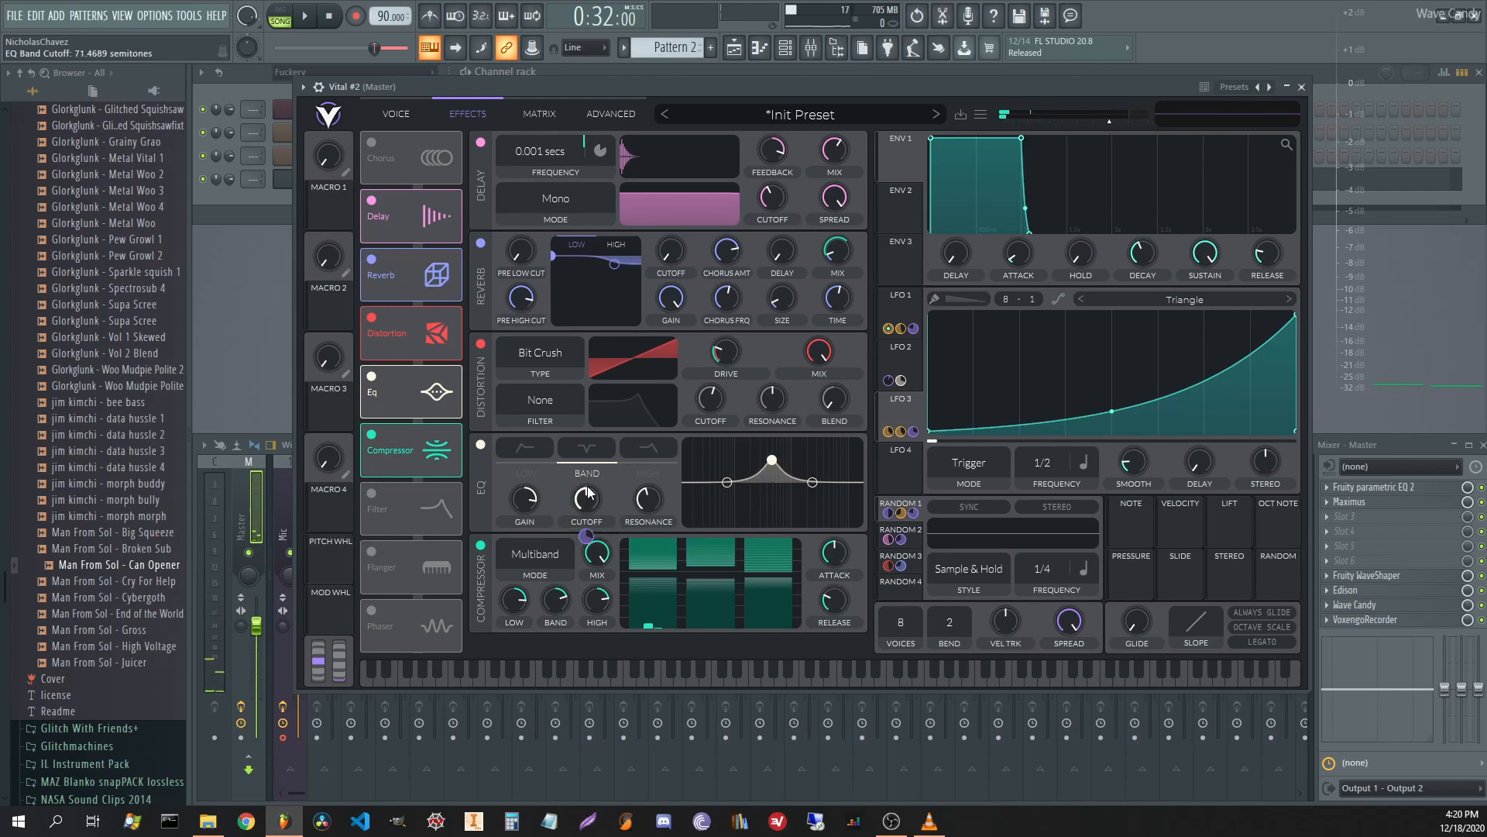
left_click(539, 116)
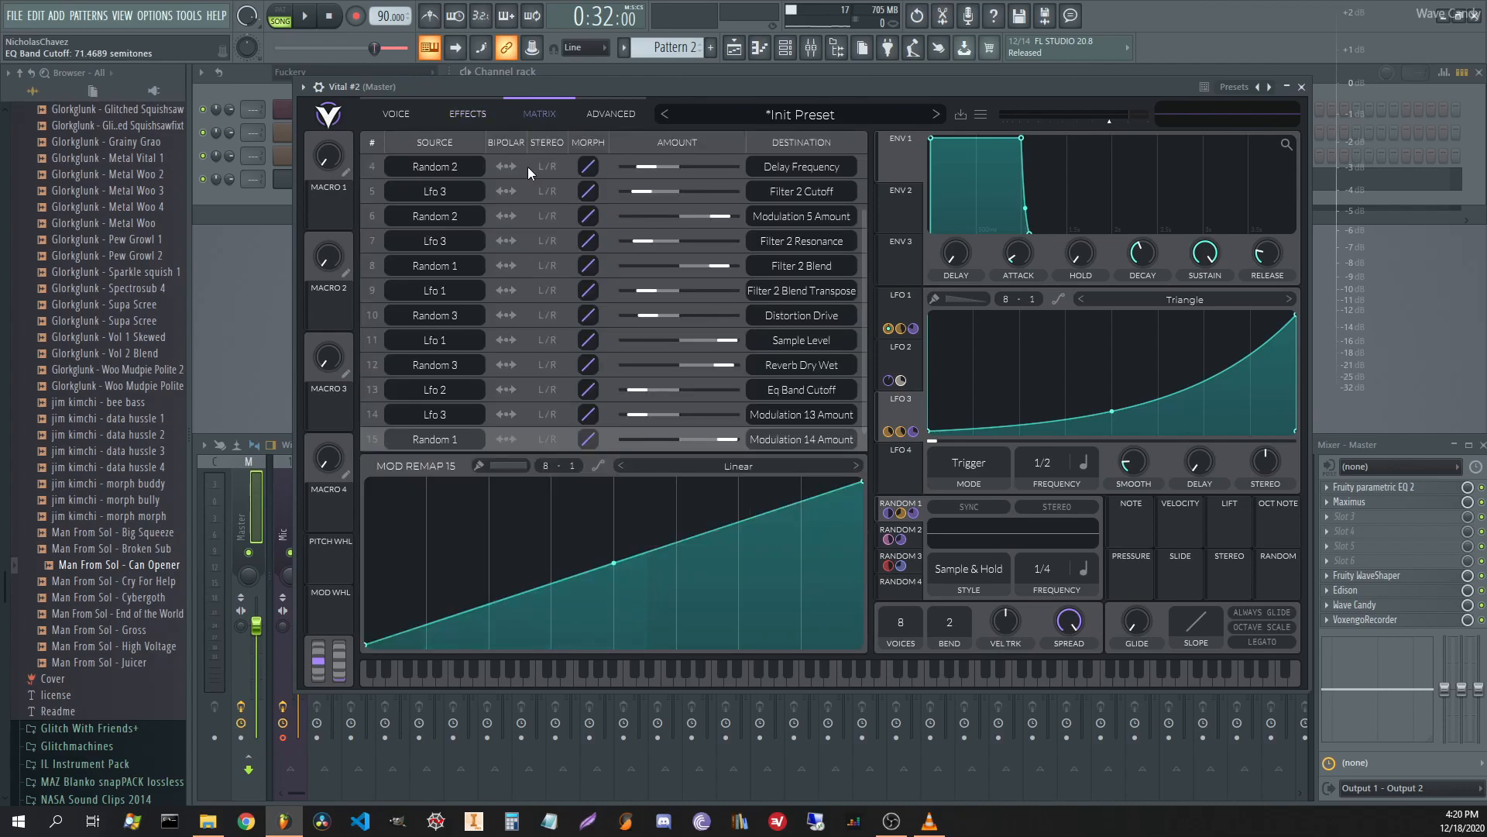
left_click(509, 390)
Raise the EQ band resonance to about 52.9% while auditioning, then enable the Filter effect.
left_click(469, 115)
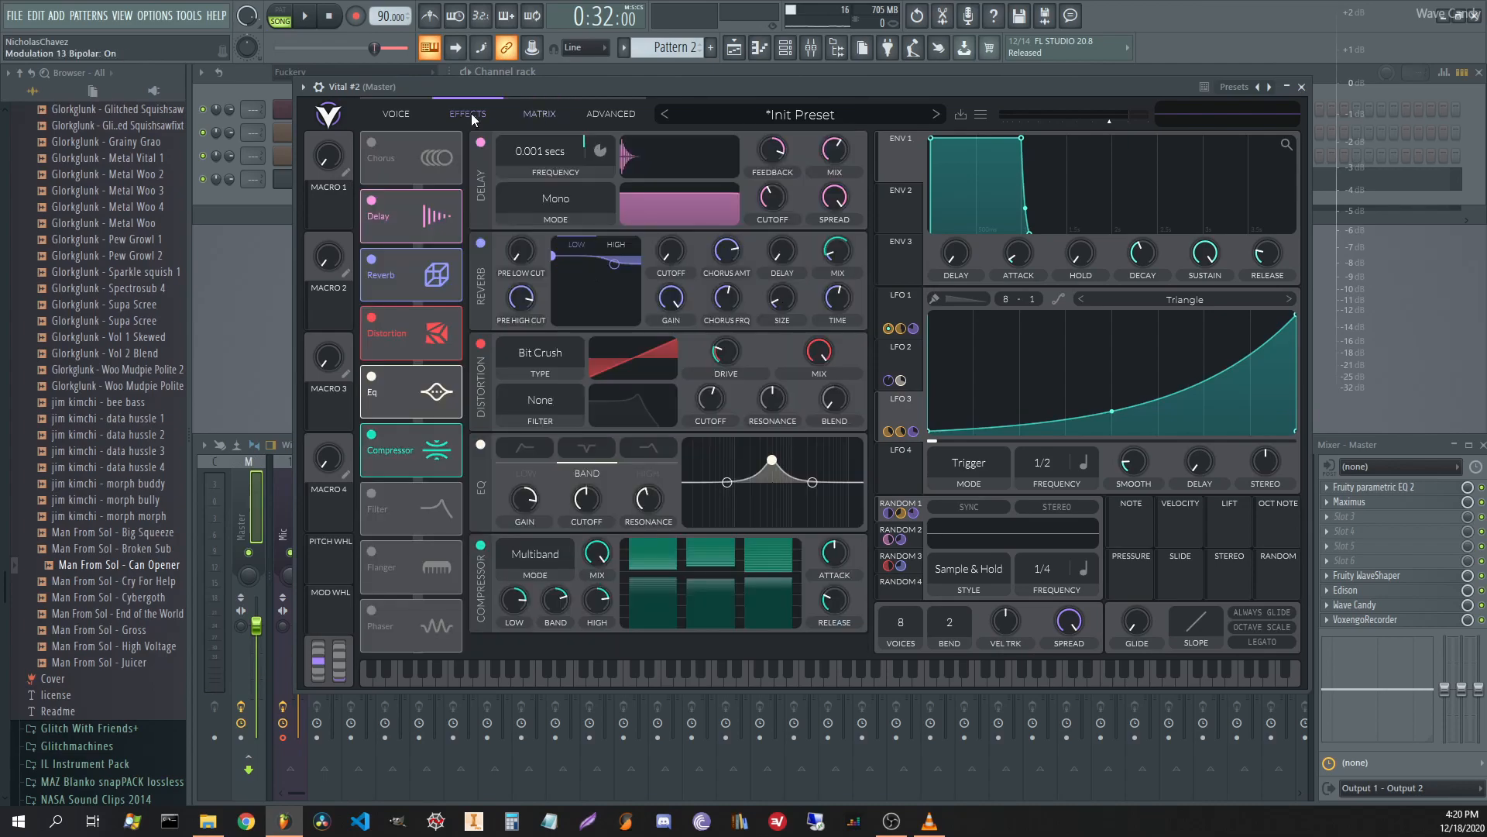
key("space")
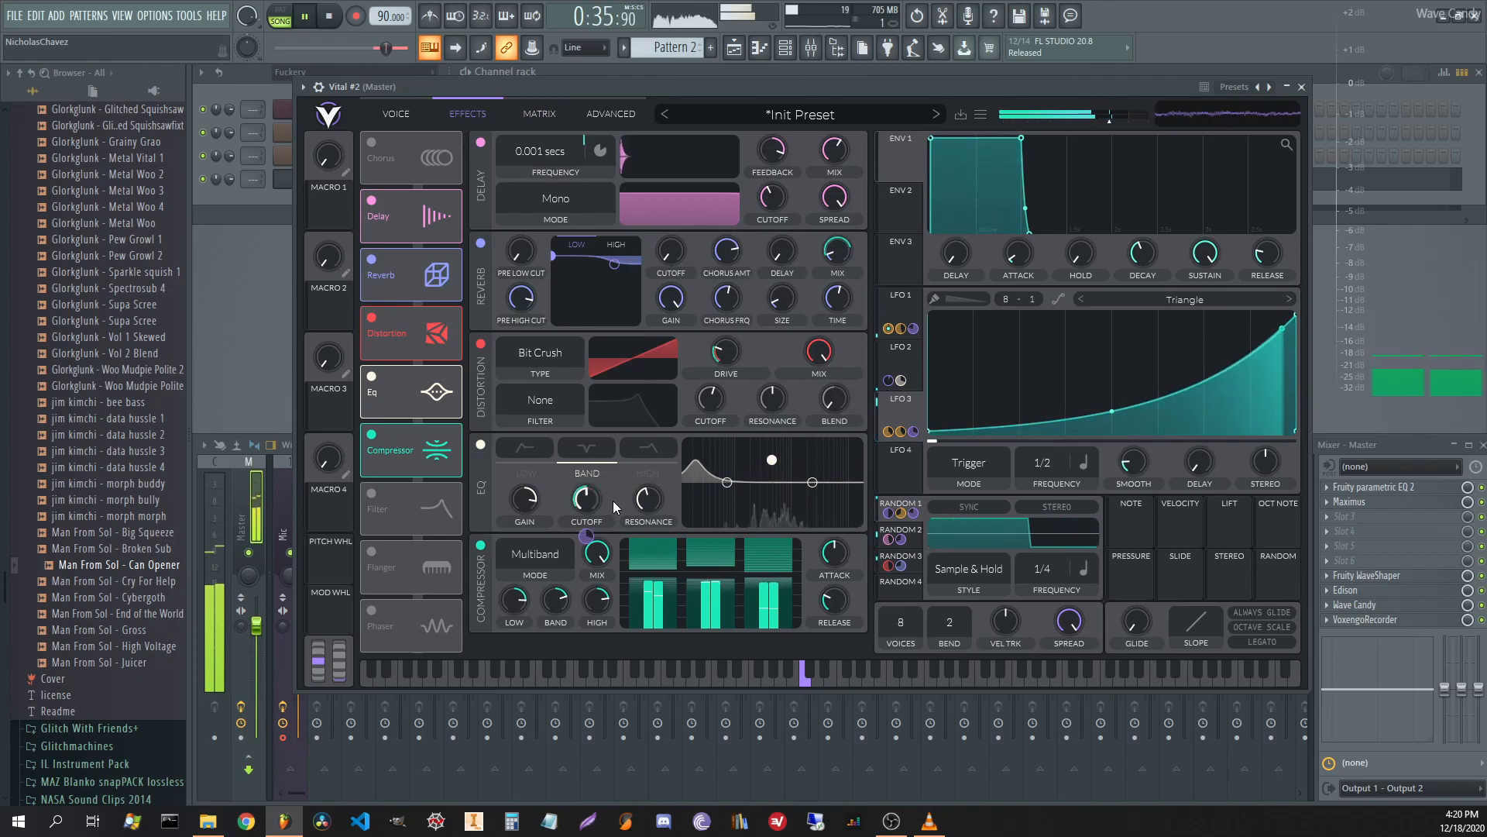
left_click_drag(662, 494, 638, 453)
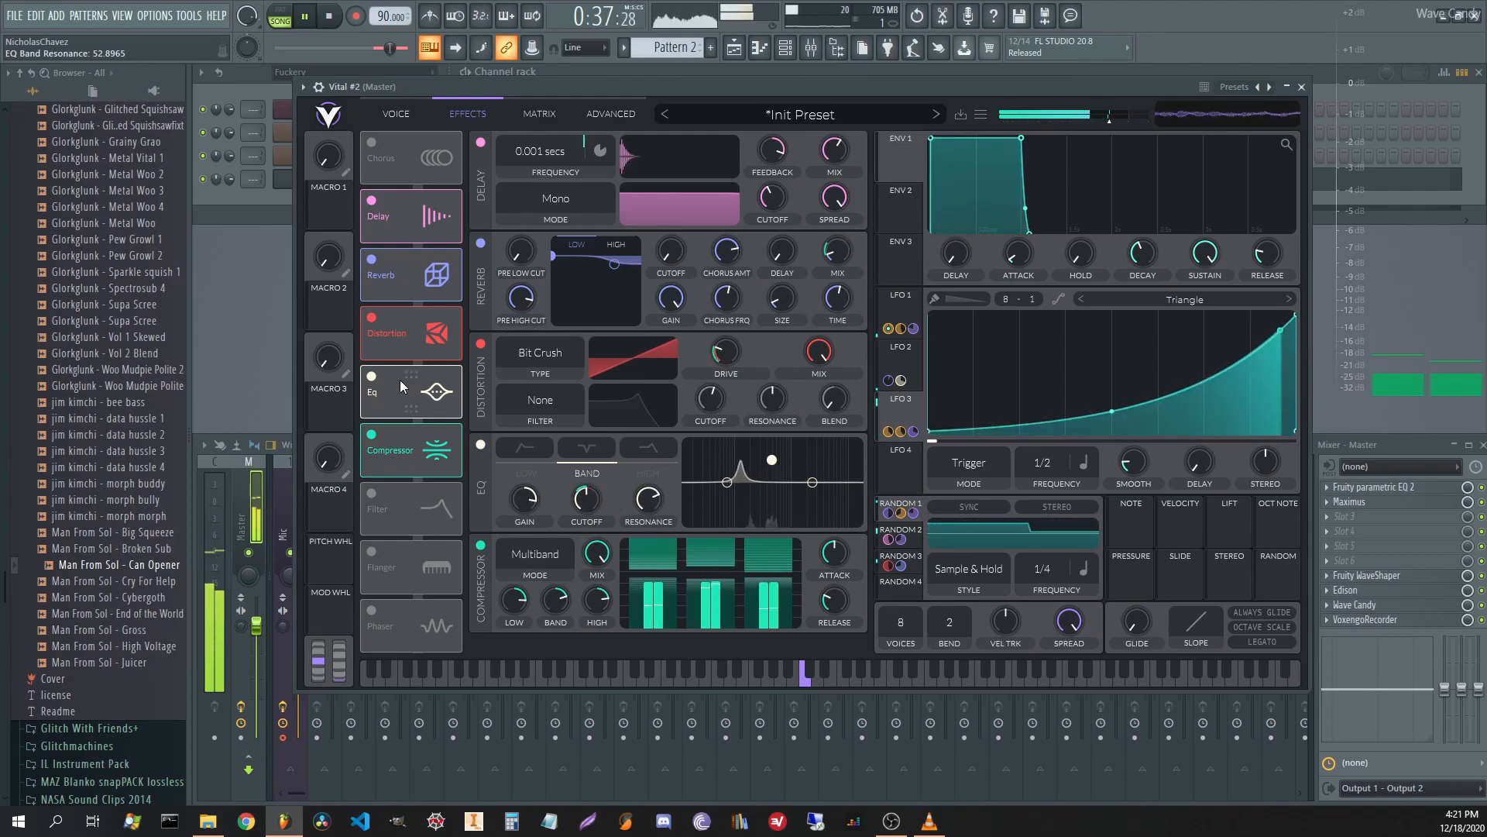
key("space")
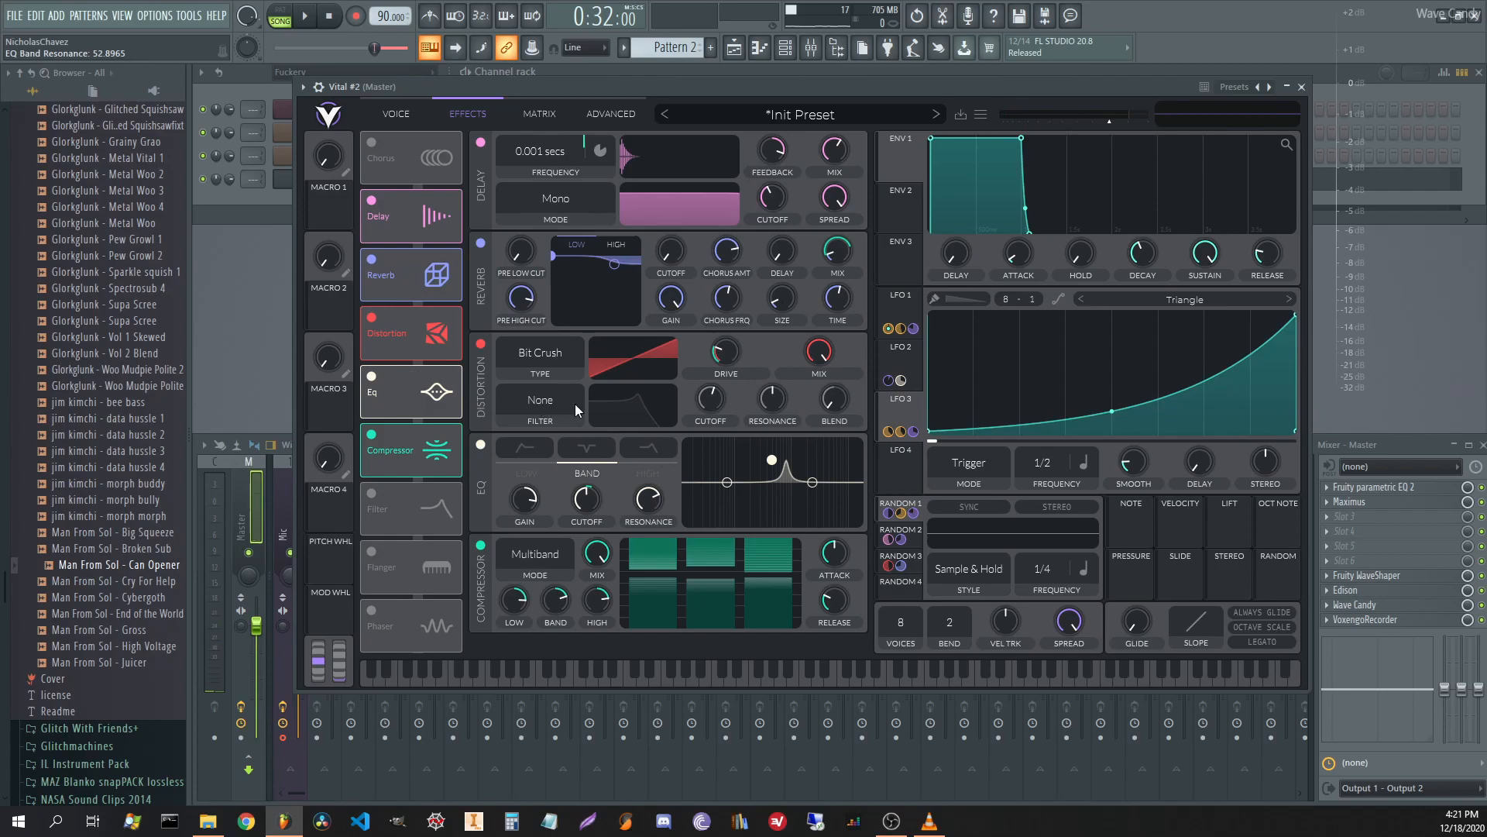
left_click(370, 496)
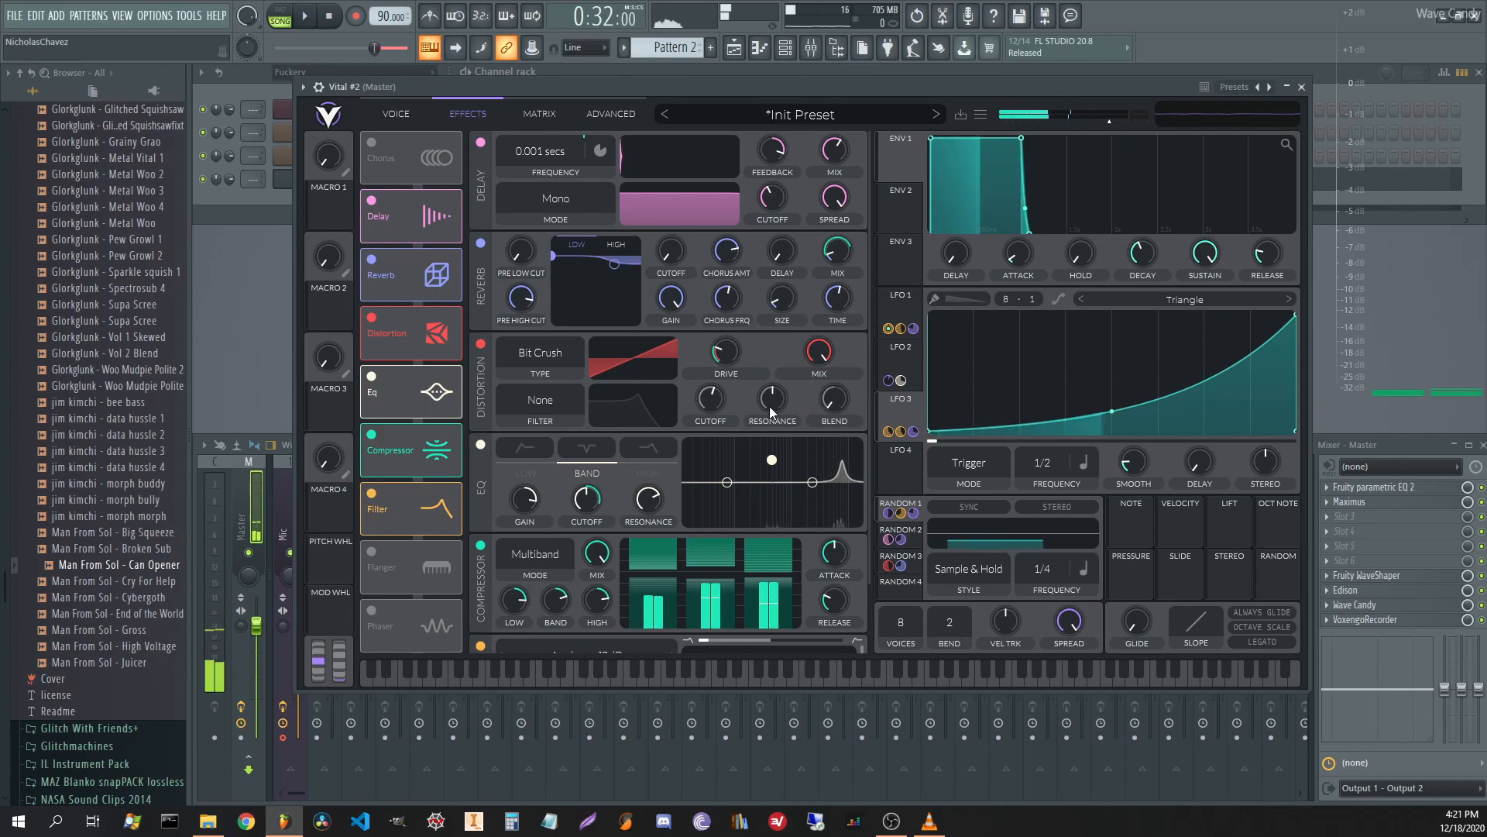
Try the Ladder and Diode filter models, then set the Filter effect to Digital B/P/N.
scroll(852, 422, "down", 2)
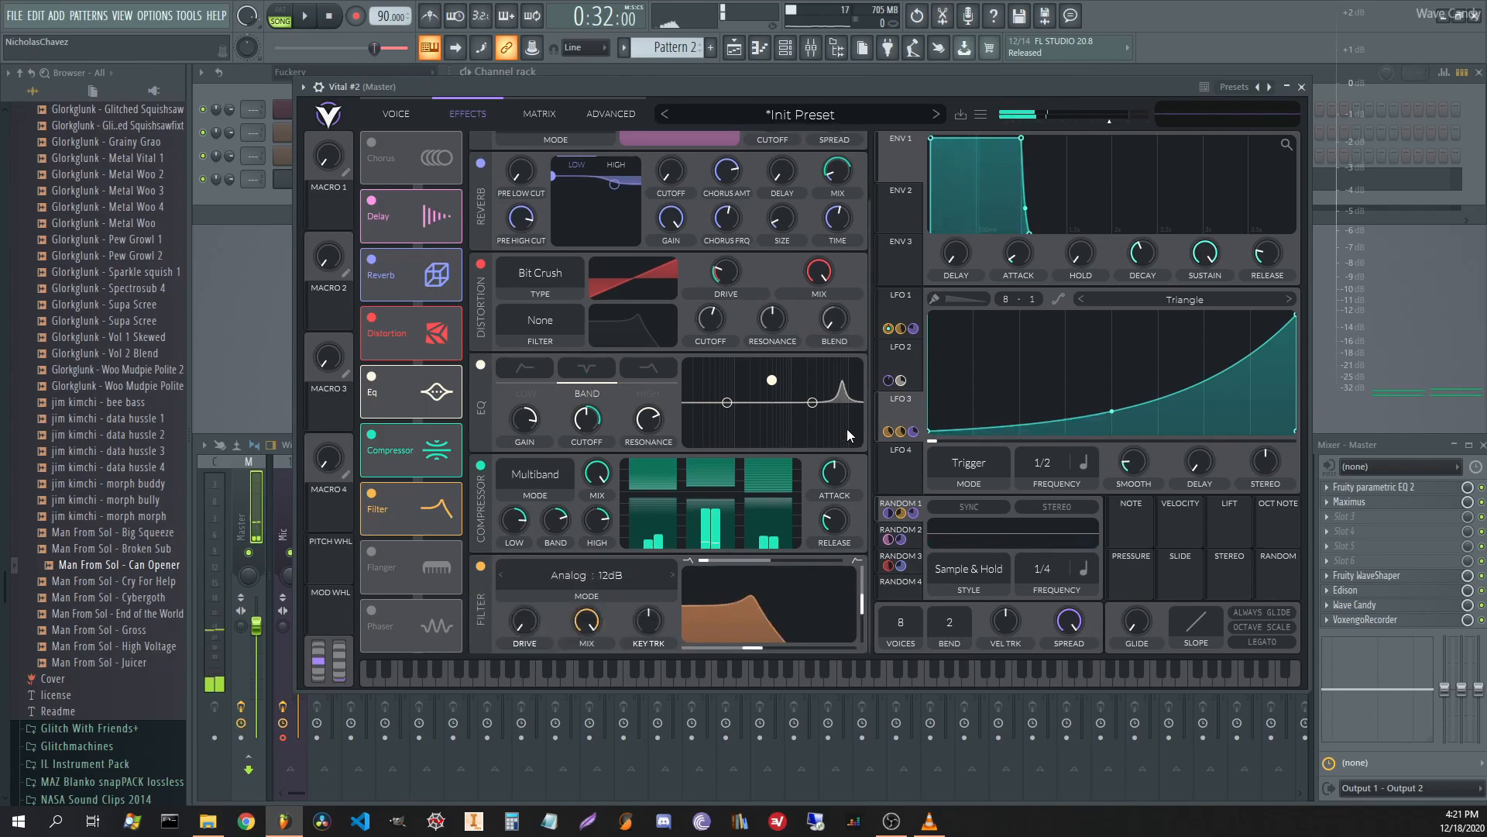
left_click(555, 577)
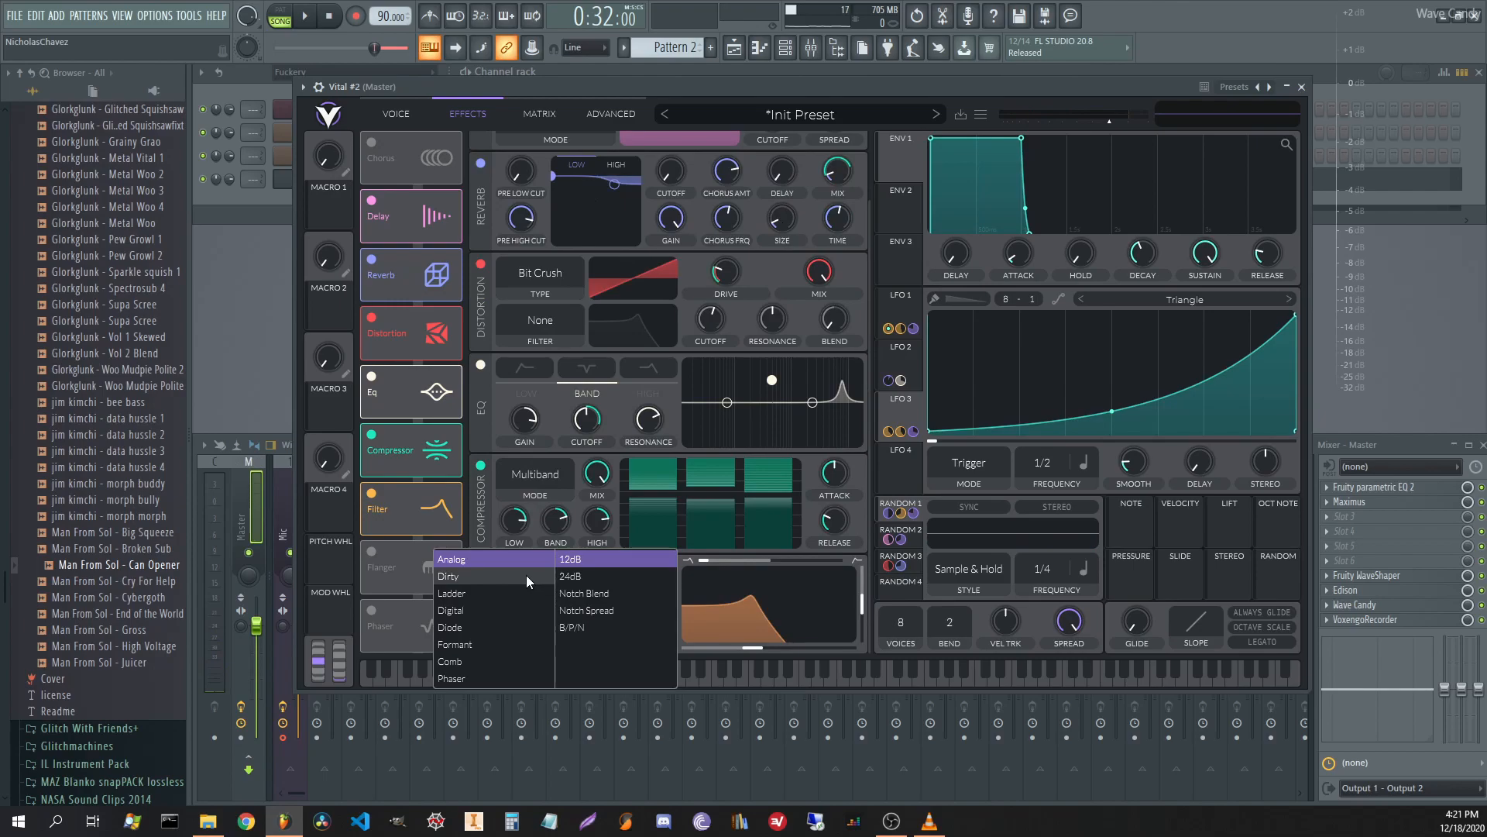
left_click(479, 597)
left_click(494, 627)
left_click(494, 610)
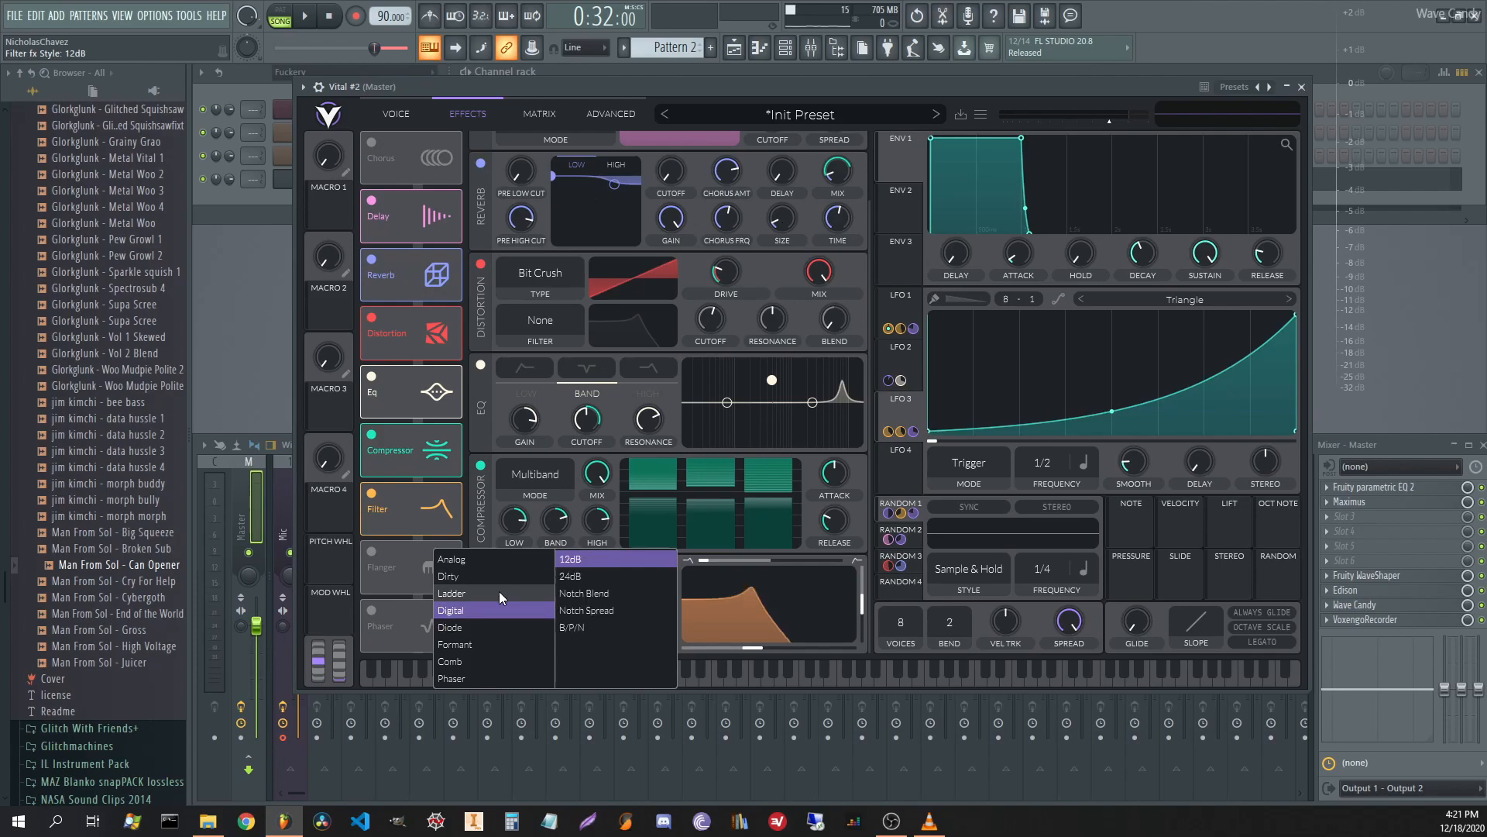
left_click(607, 626)
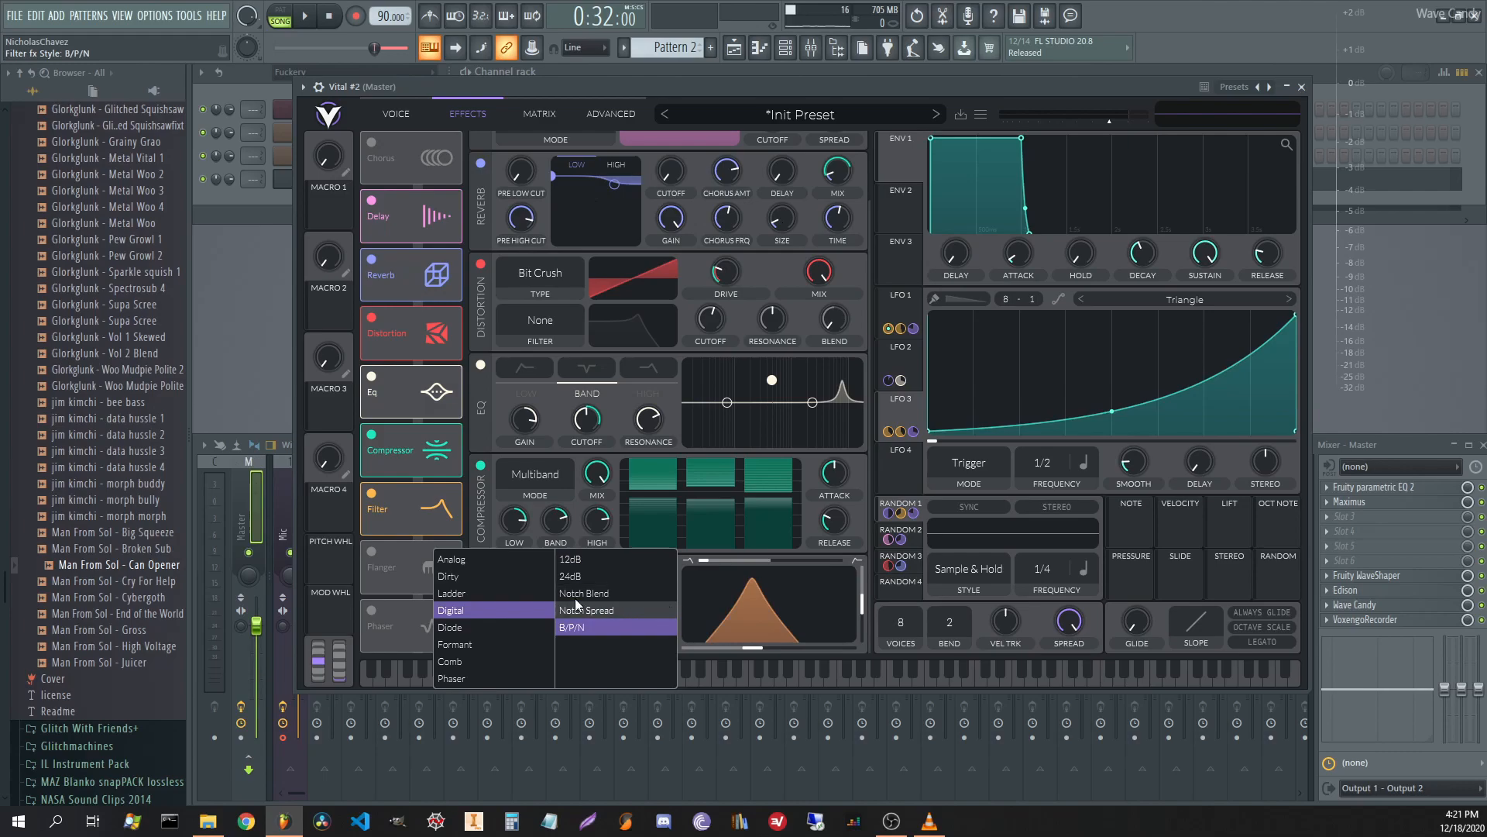
Move the Filter to the start of the effect chain and reshape its blend to a peak.
left_click_drag(411, 508, 416, 198)
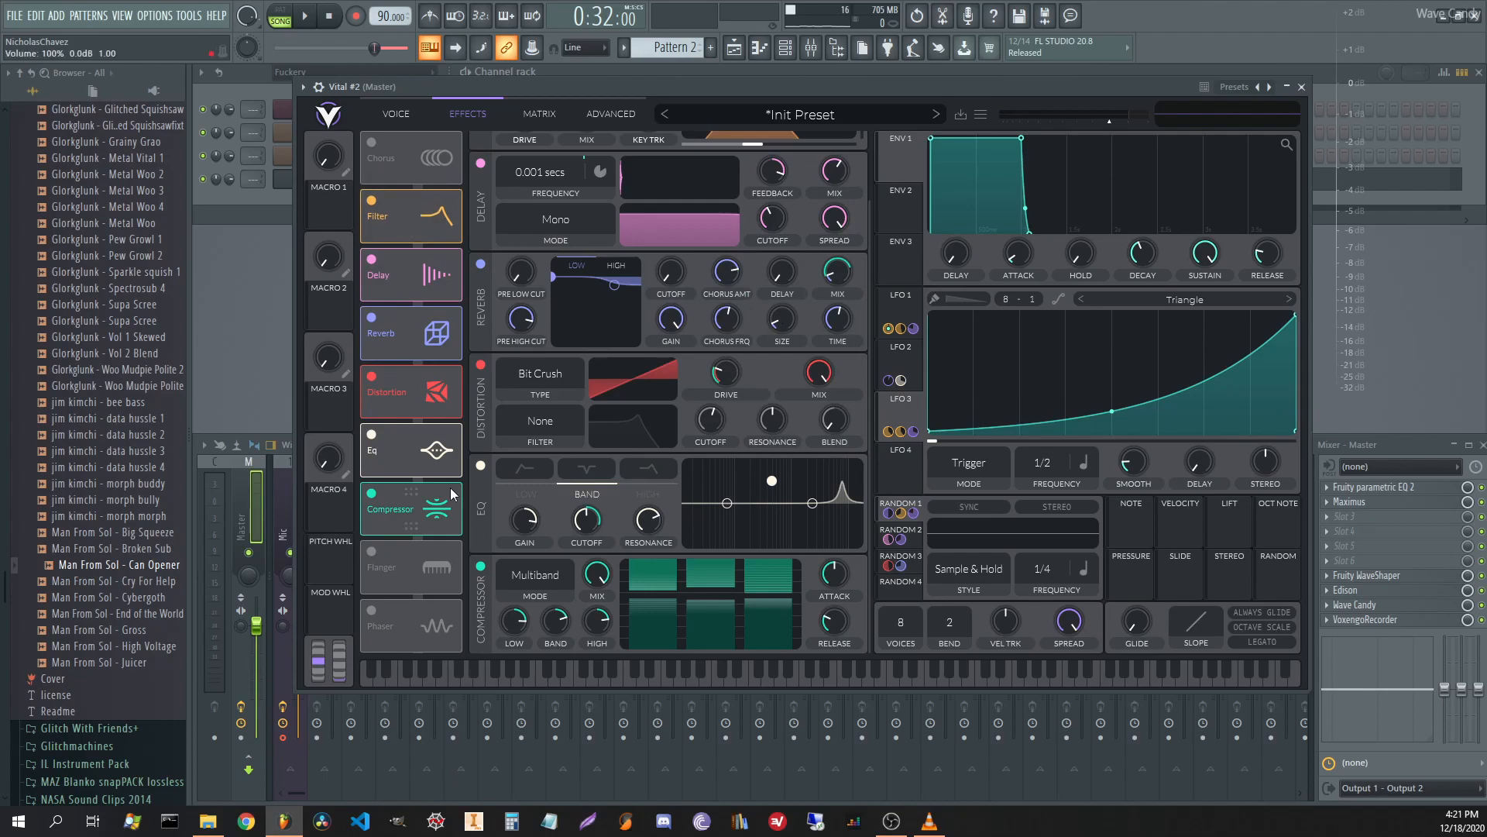
scroll(801, 225, "up", 2)
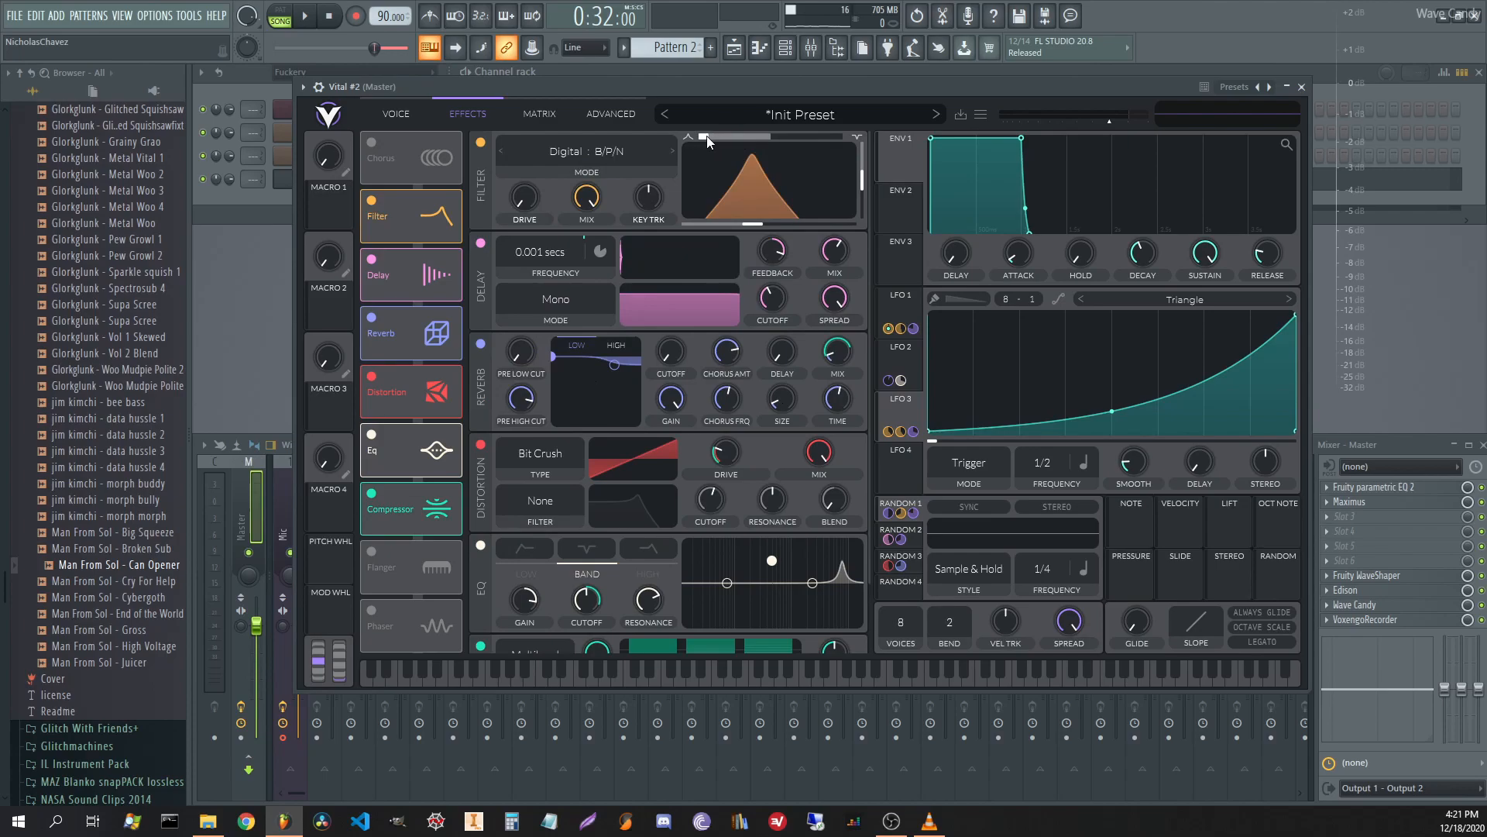
left_click_drag(694, 138, 770, 137)
left_click_drag(890, 124, 662, 134)
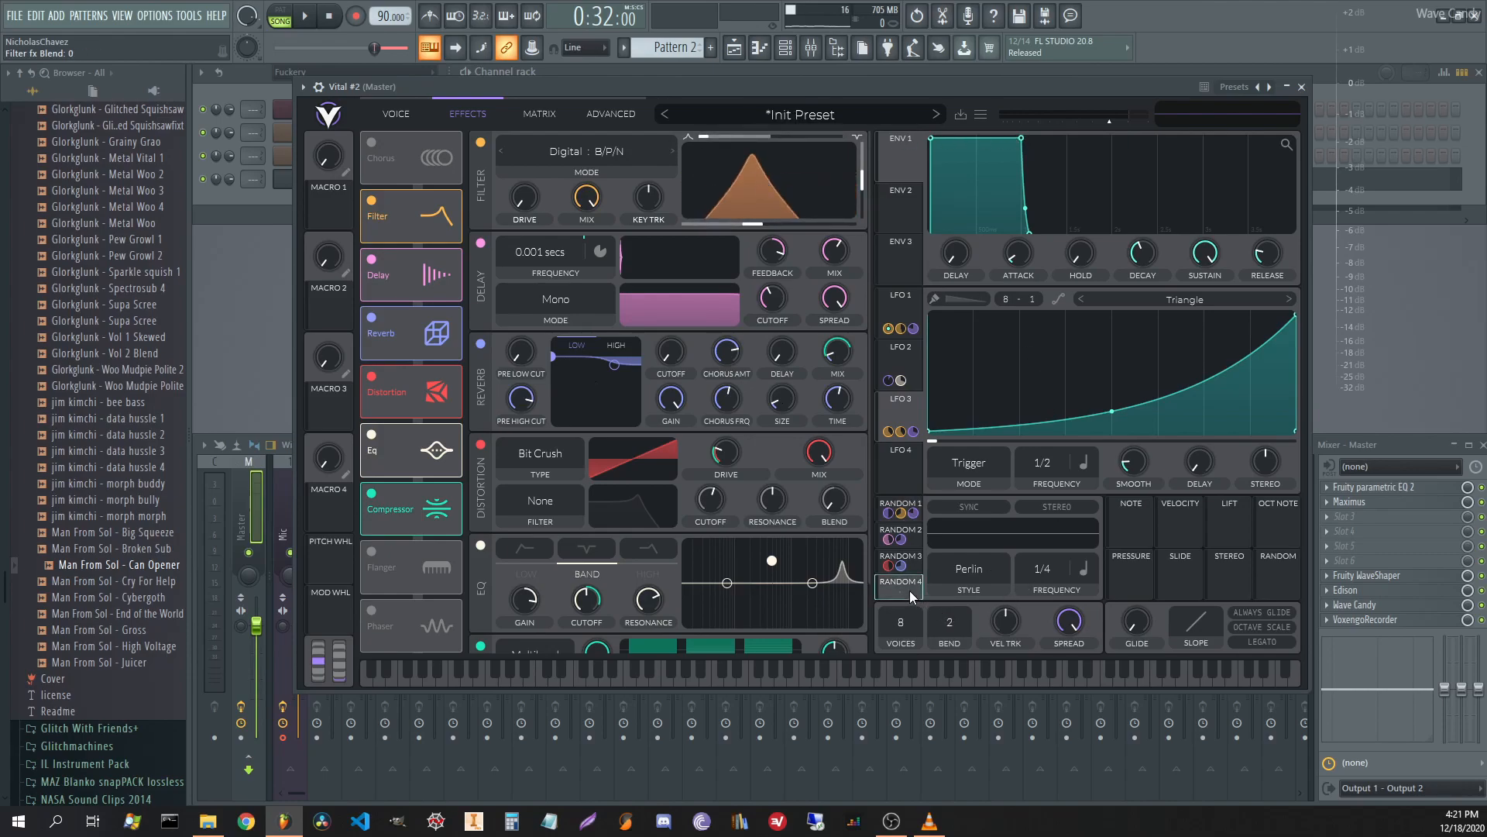
Route Random 4 to the filter blend and make it Sample & Hold with its rate in seconds.
left_click_drag(910, 591, 706, 136)
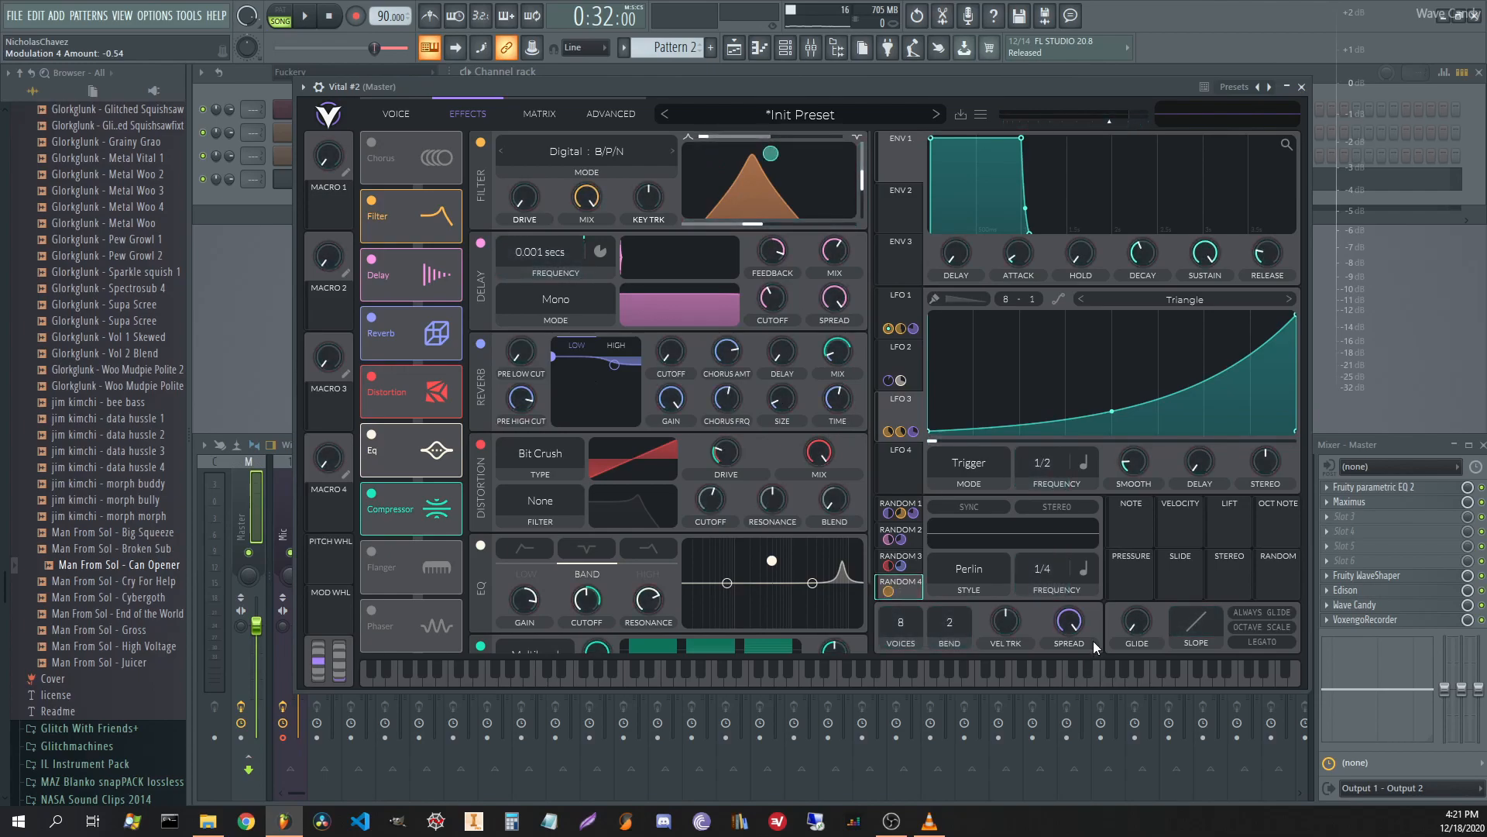
left_click(977, 575)
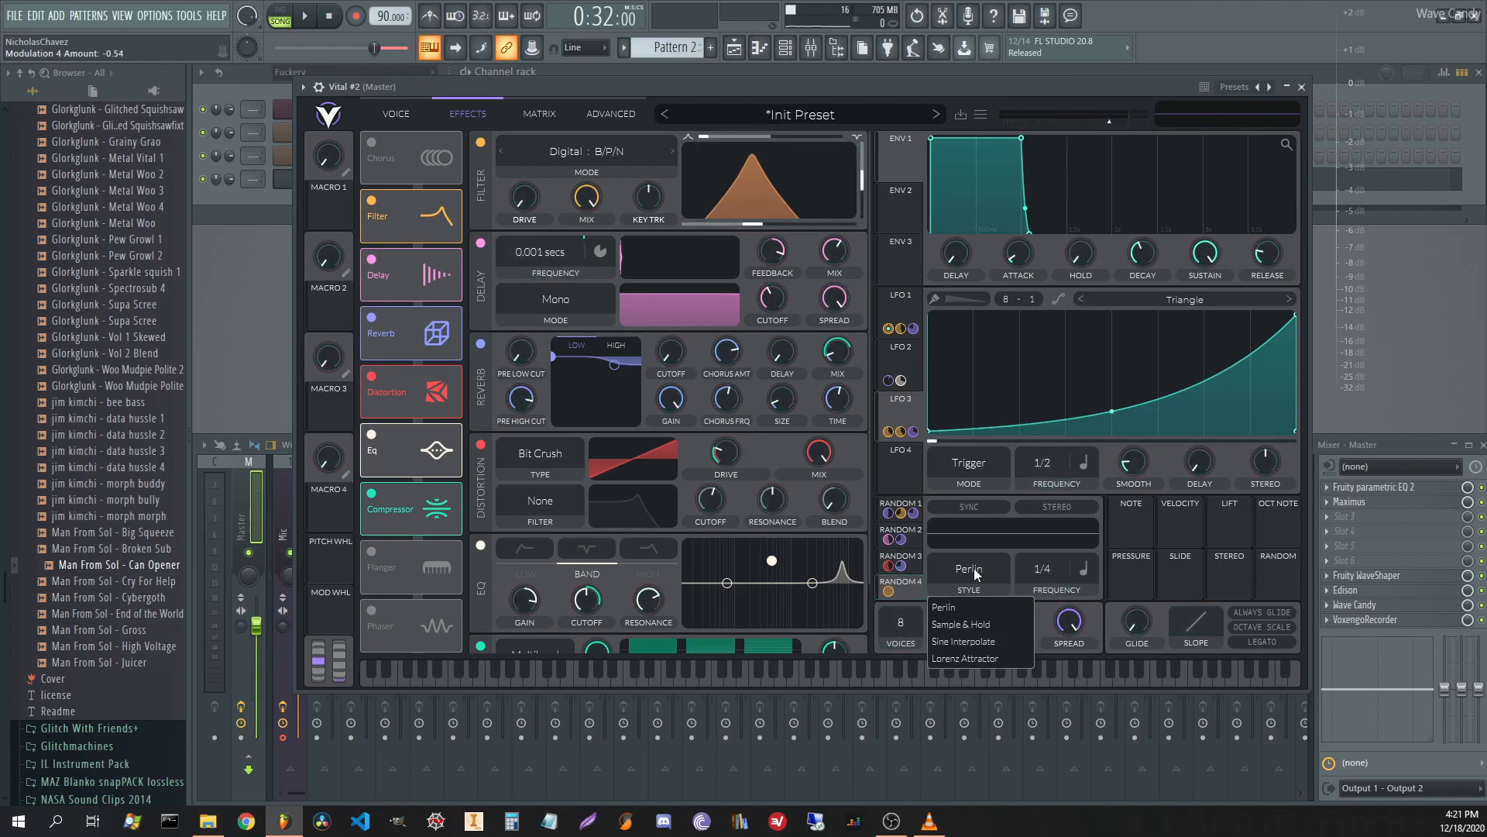
left_click(968, 625)
left_click(1080, 565)
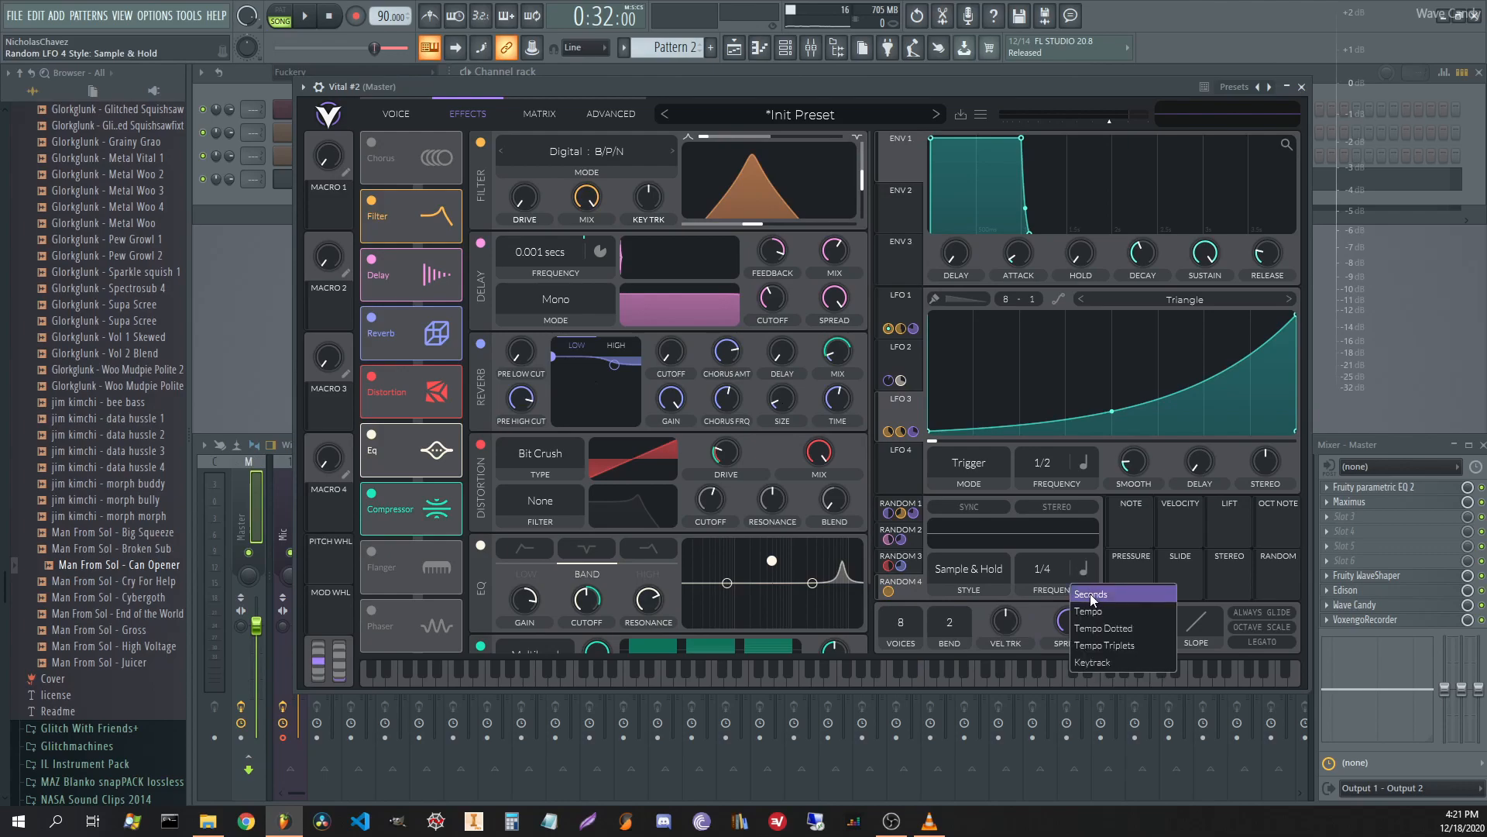
left_click(1090, 593)
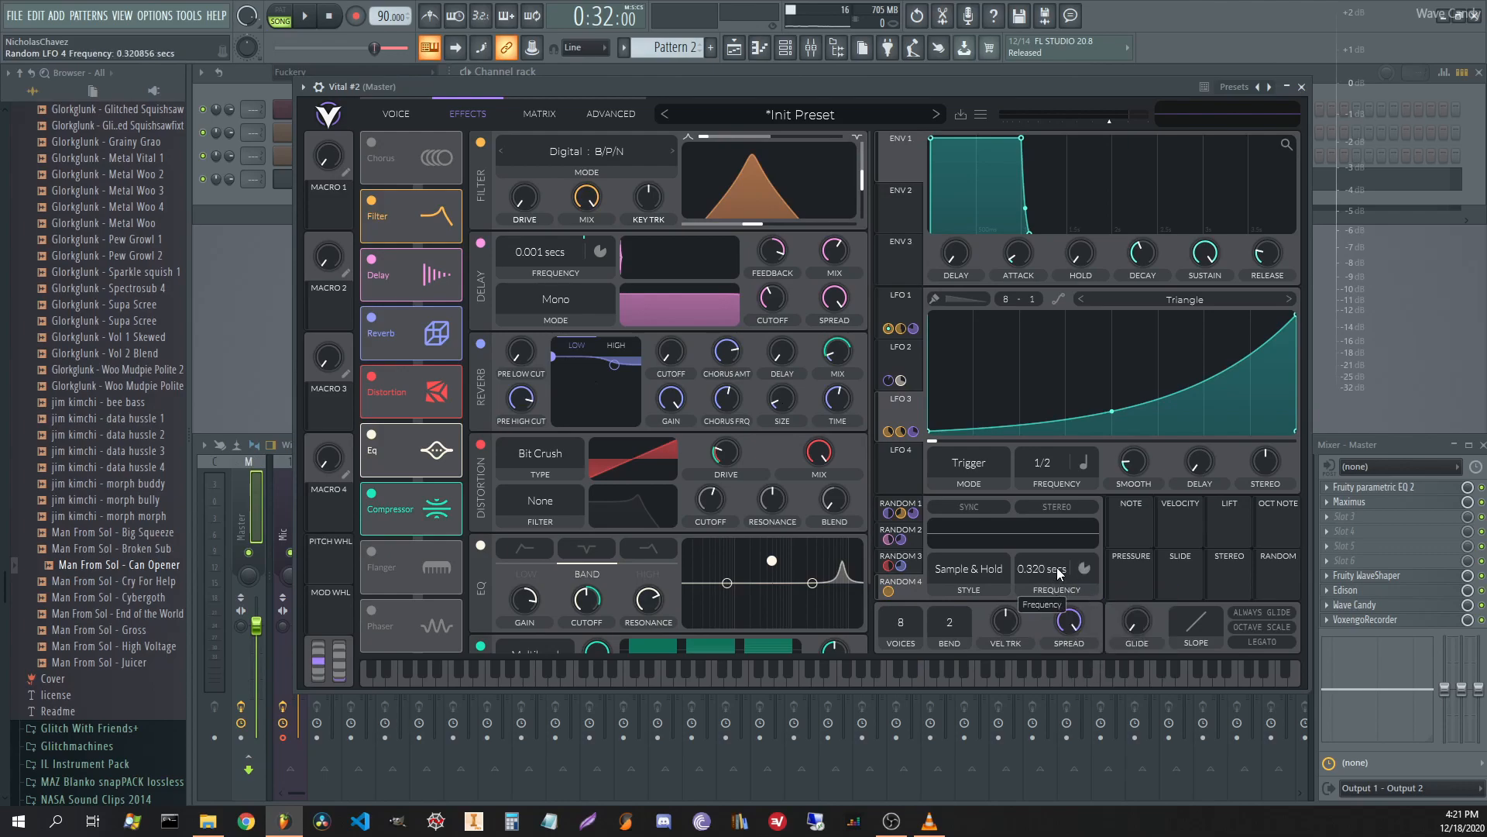
Route Random 3 to Random 4's frequency, reset it to 0.500 secs, and set the amount to about -0.27.
left_click(912, 568)
left_click_drag(916, 564, 1044, 567)
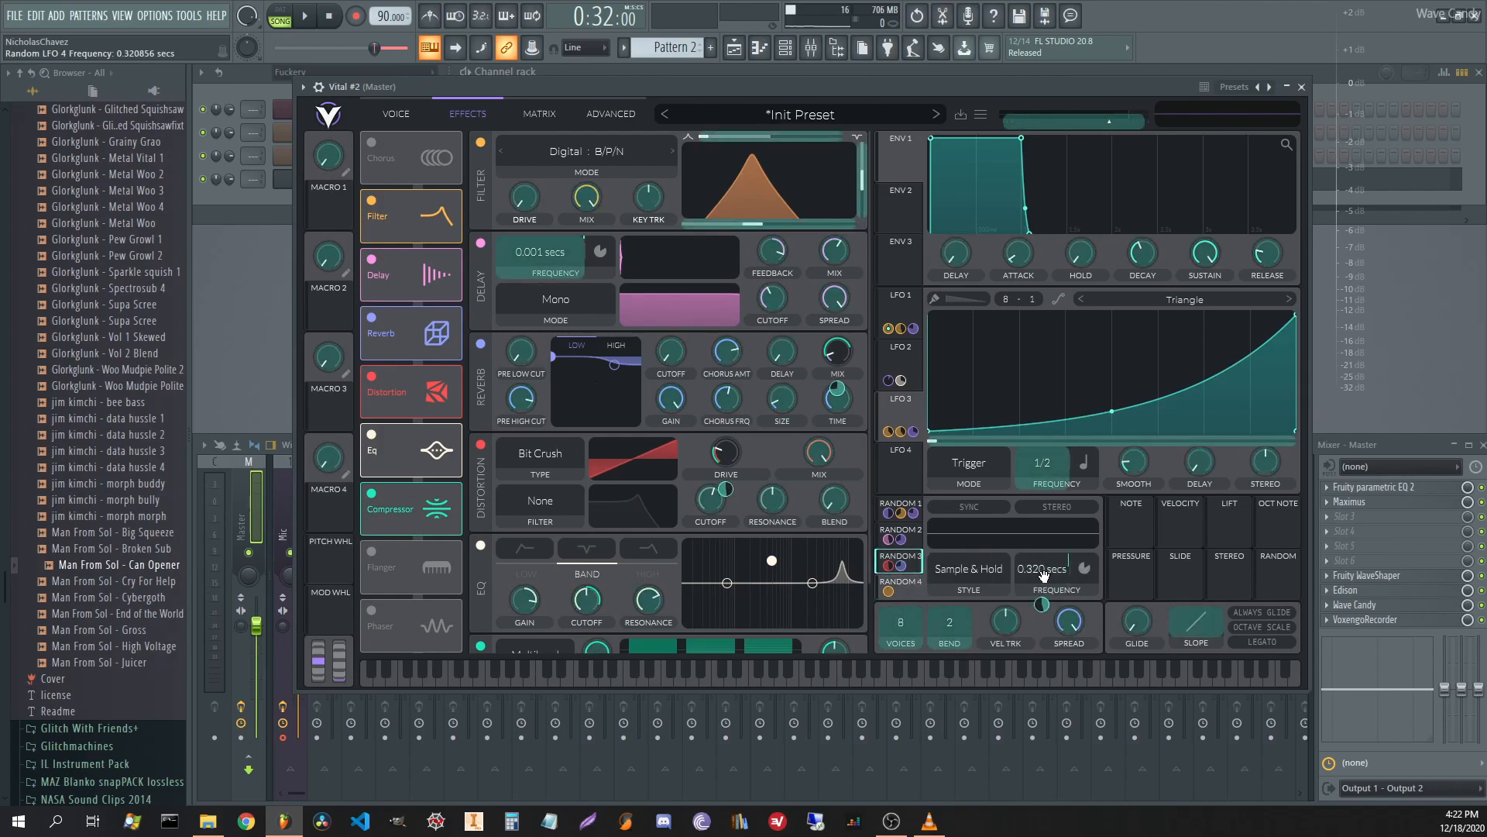
left_click_drag(1051, 573, 1053, 583)
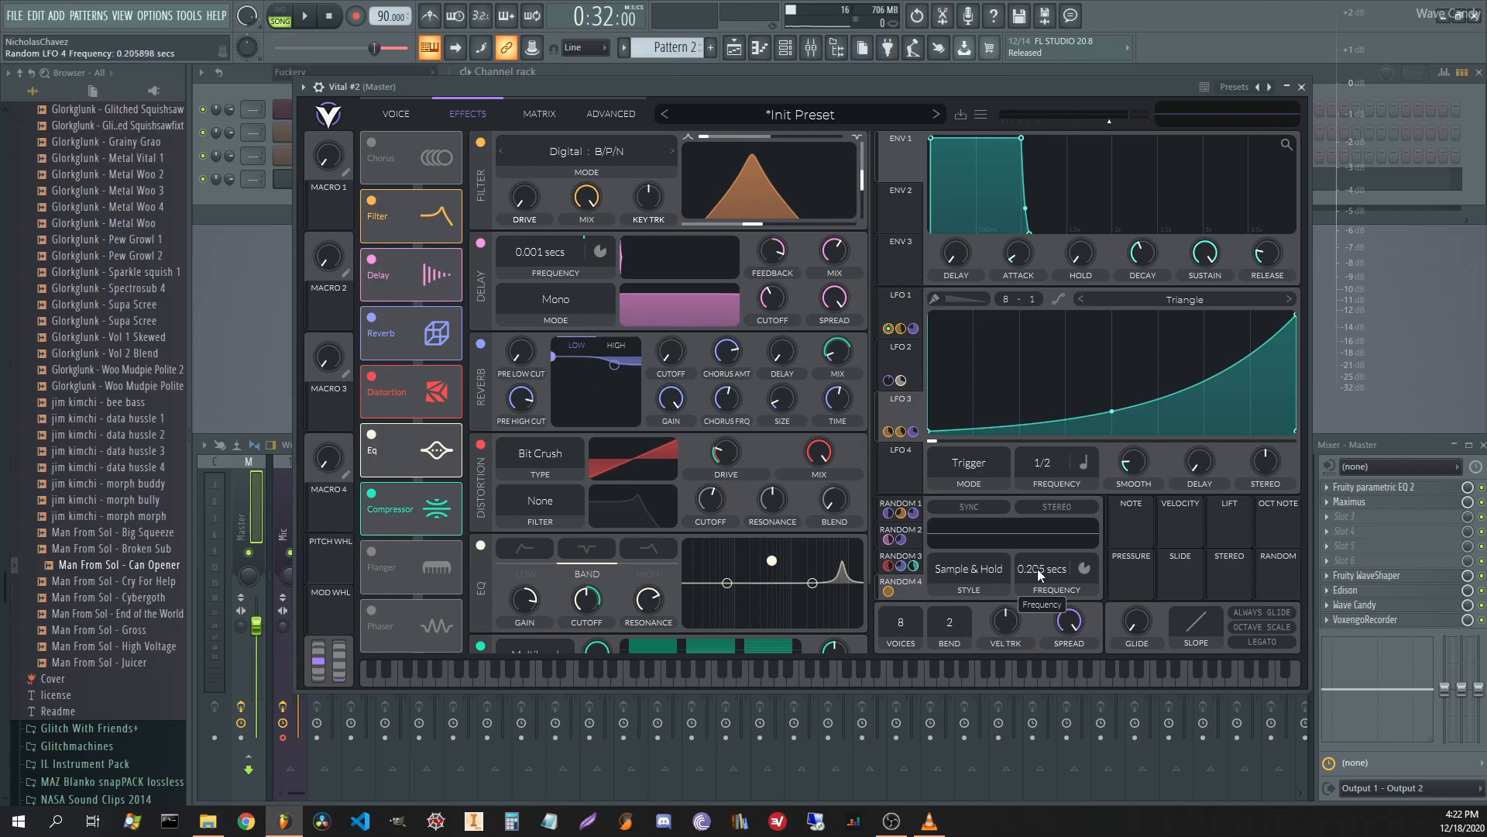
double_click(1039, 581)
left_click_drag(1042, 615, 1042, 619)
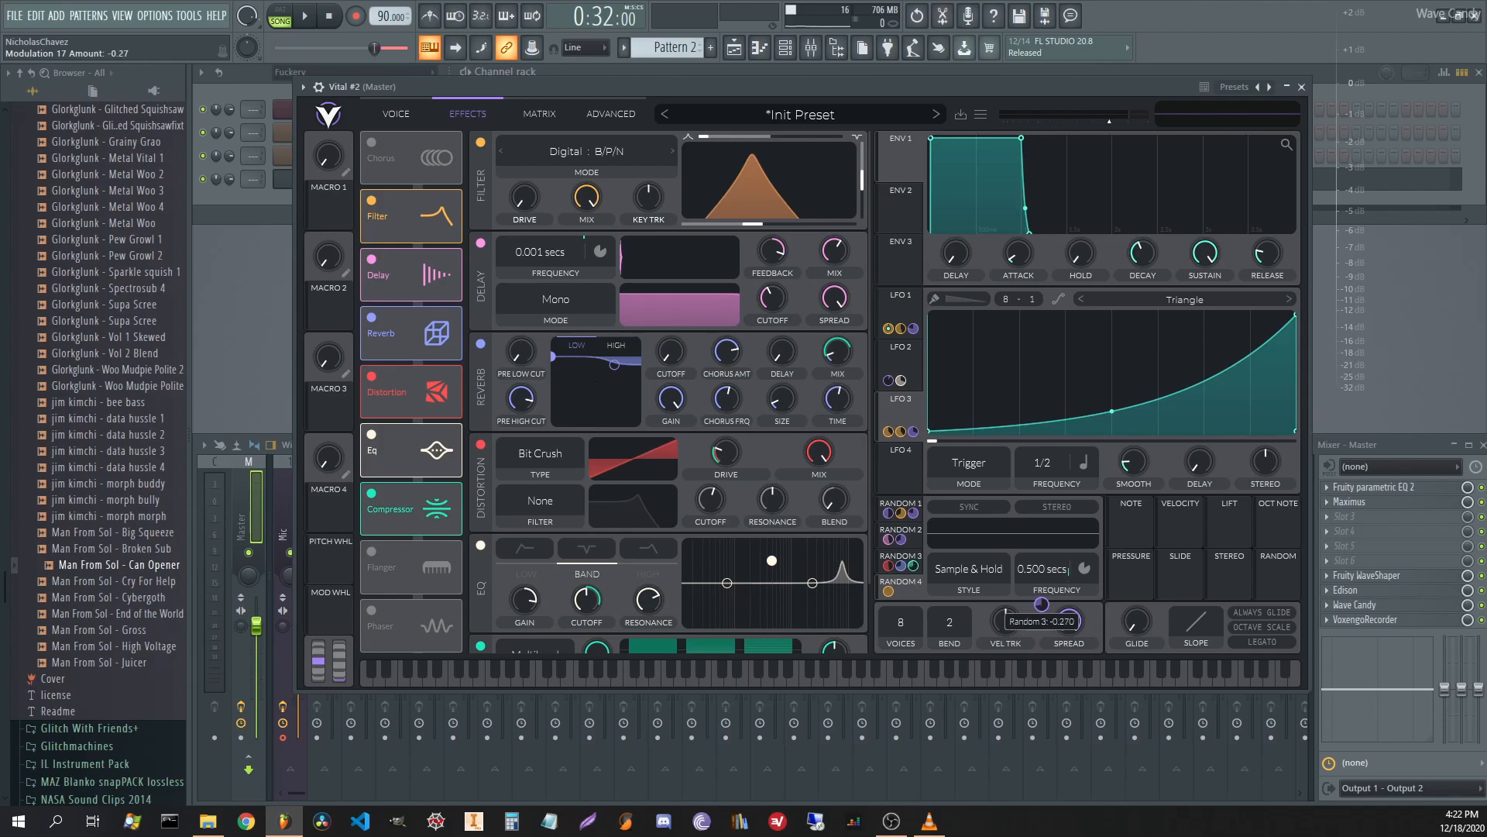
While auditioning, speed Random 4 to 0.029 secs, set Random 3's amount to -0.310, and route Random 4 to the filter cutoff.
key("space")
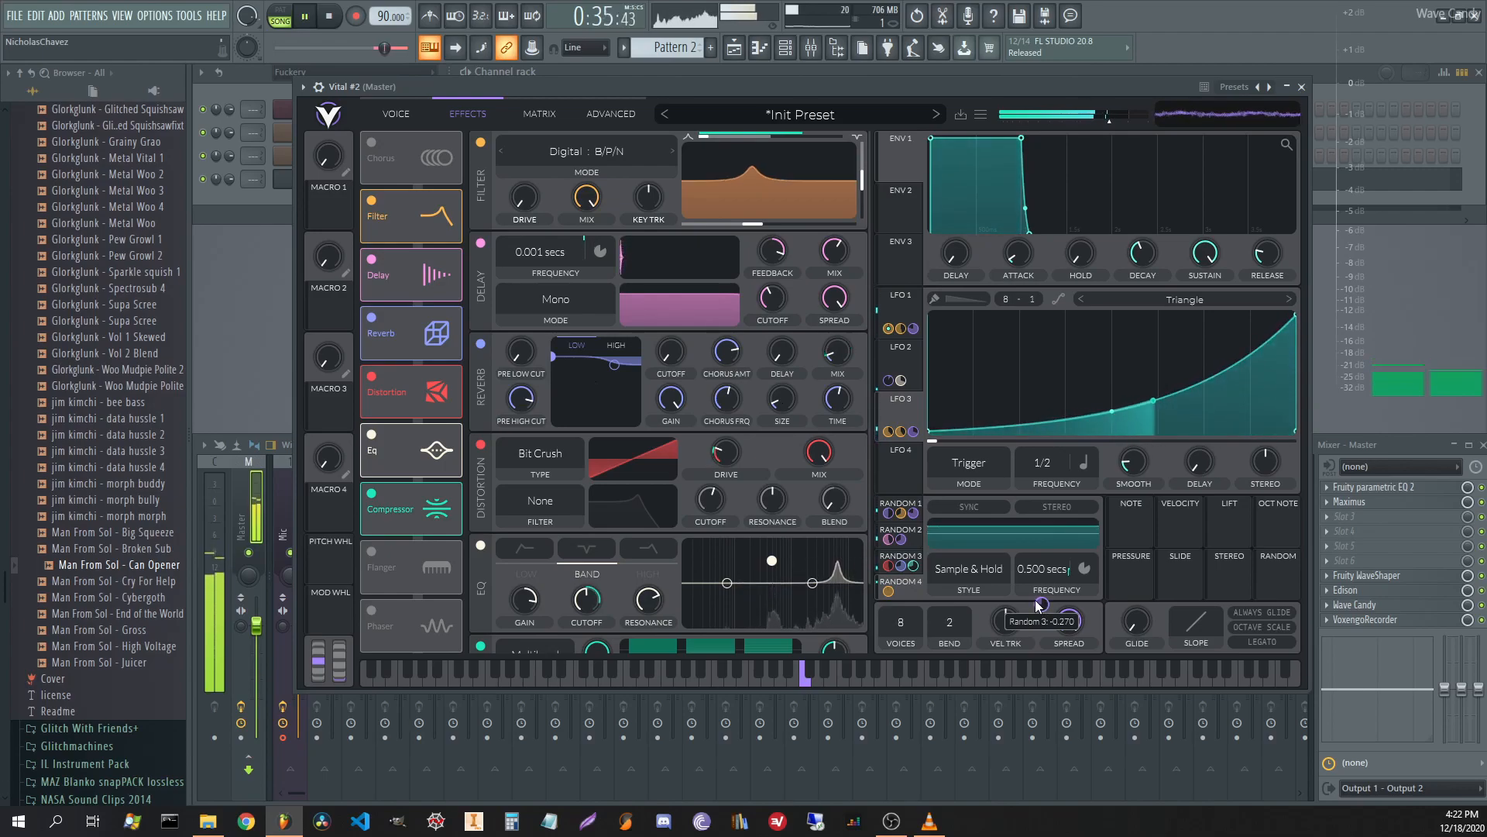
left_click_drag(1041, 571, 1051, 532)
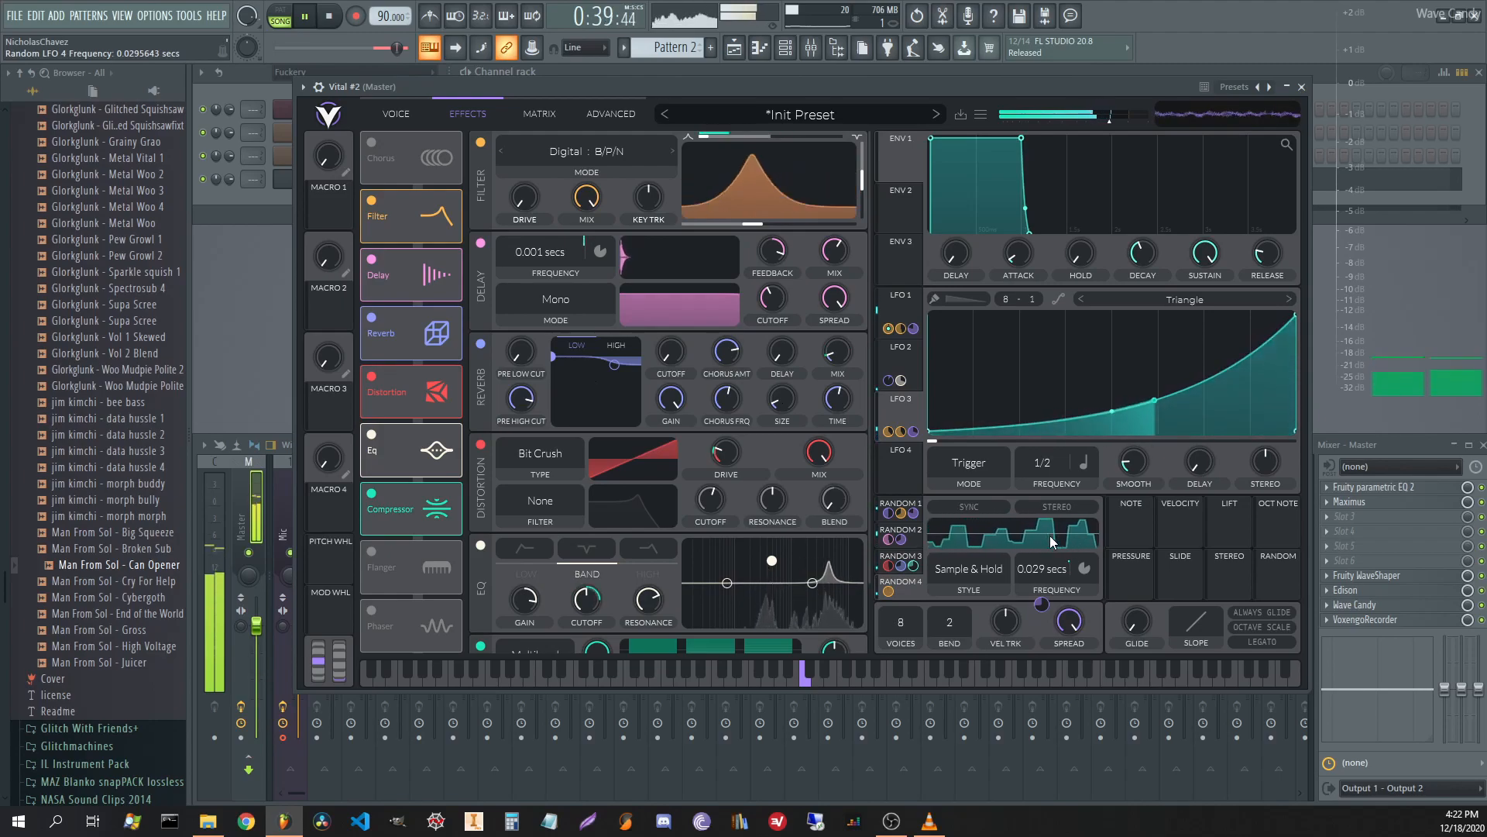
left_click_drag(1043, 605, 1042, 612)
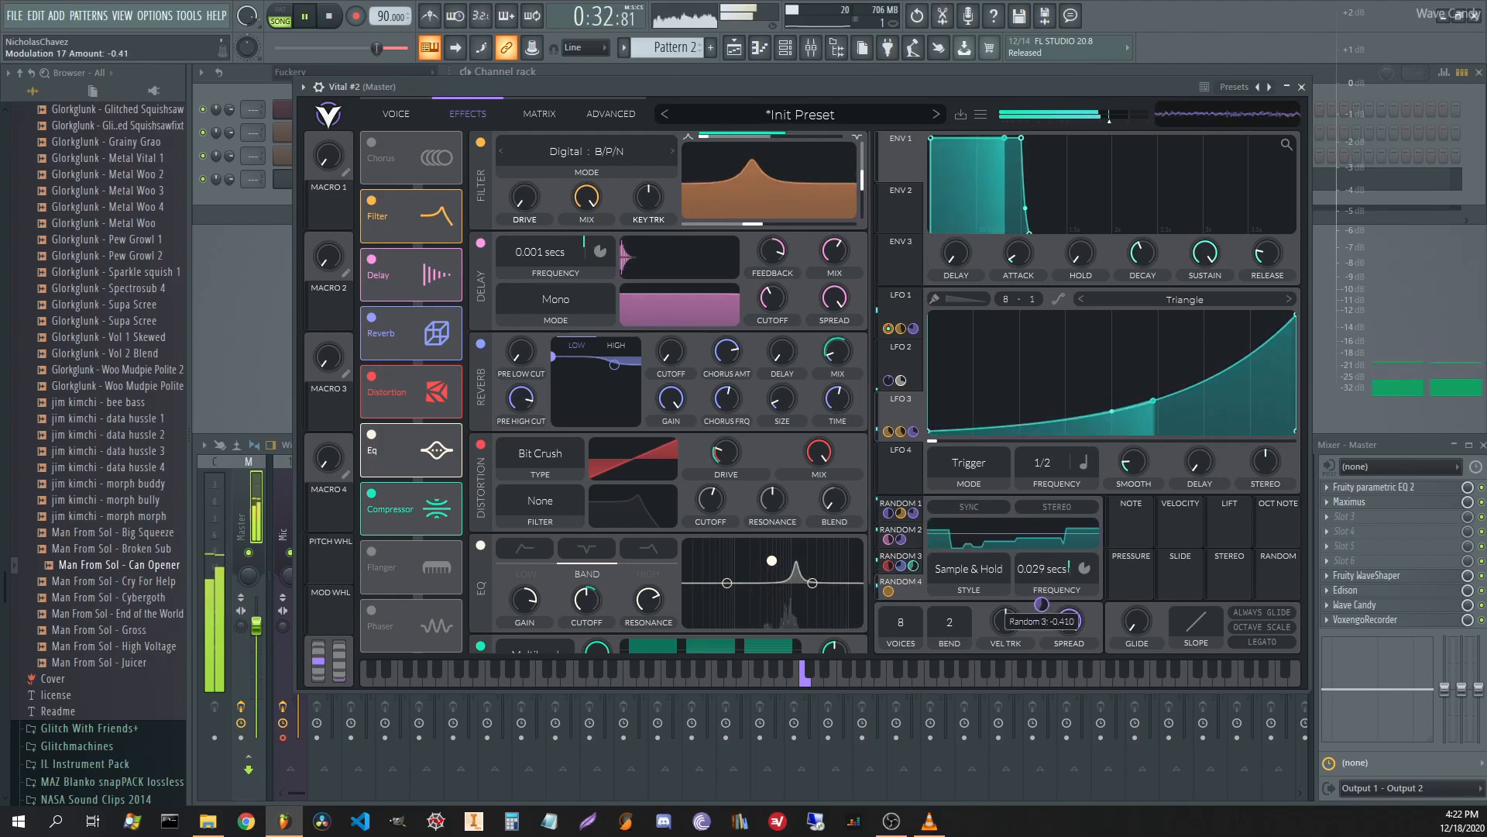
left_click_drag(913, 588, 707, 227)
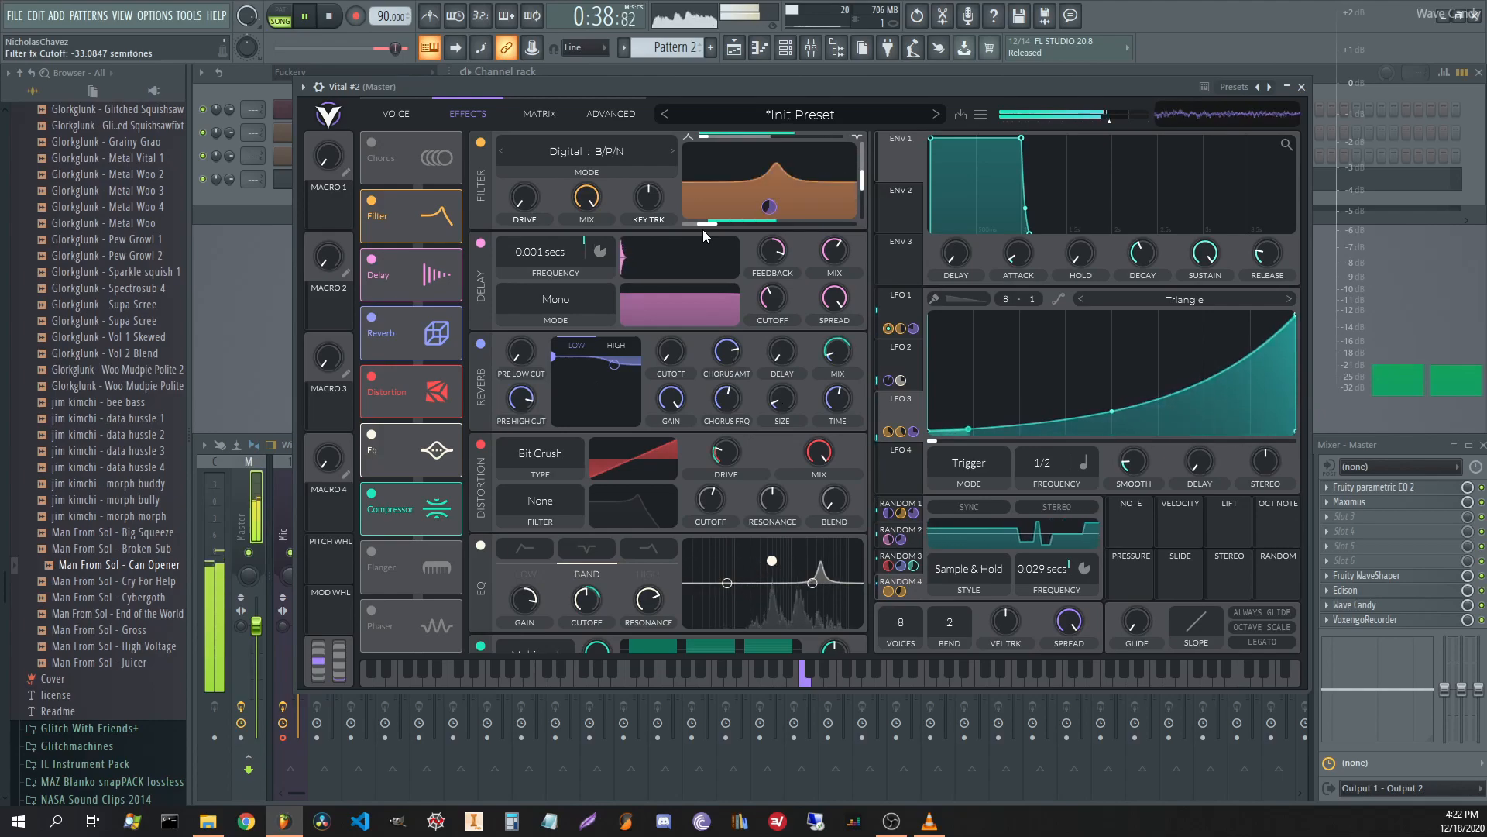
key("space")
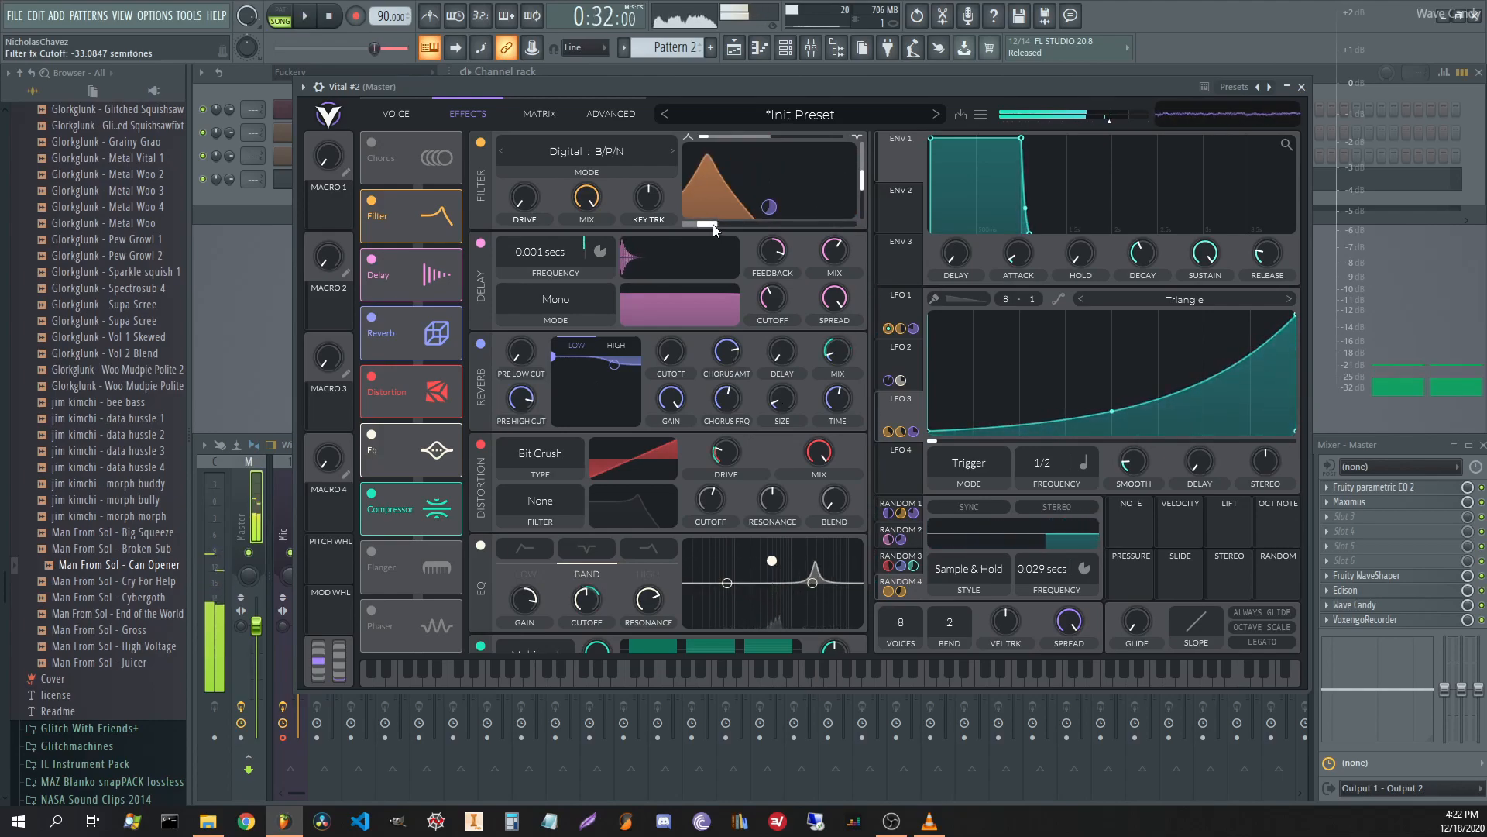
Disconnect Random 4 from the filter cutoff.
right_click(712, 224)
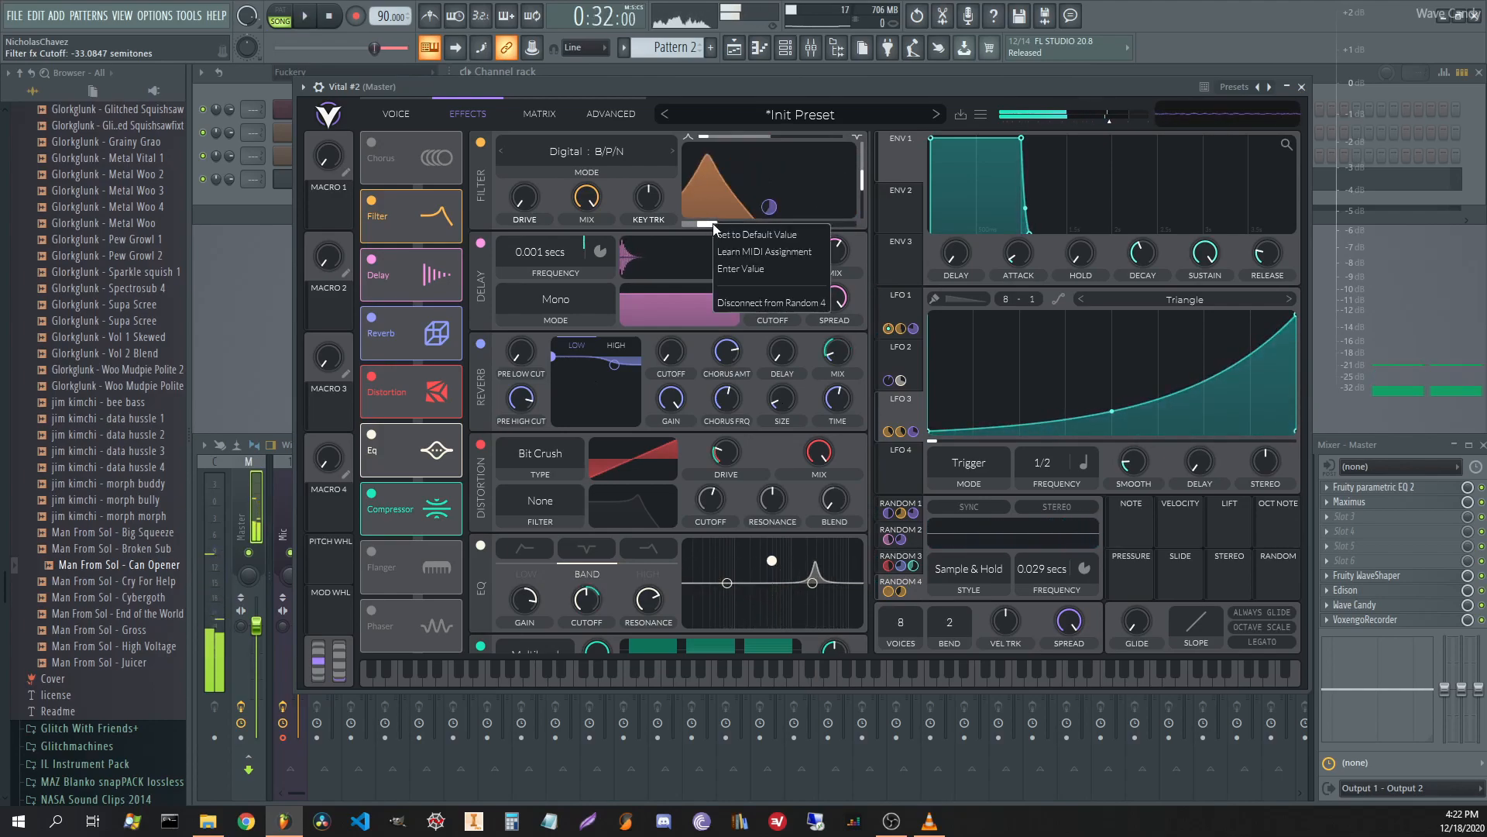
left_click(742, 301)
left_click(907, 360)
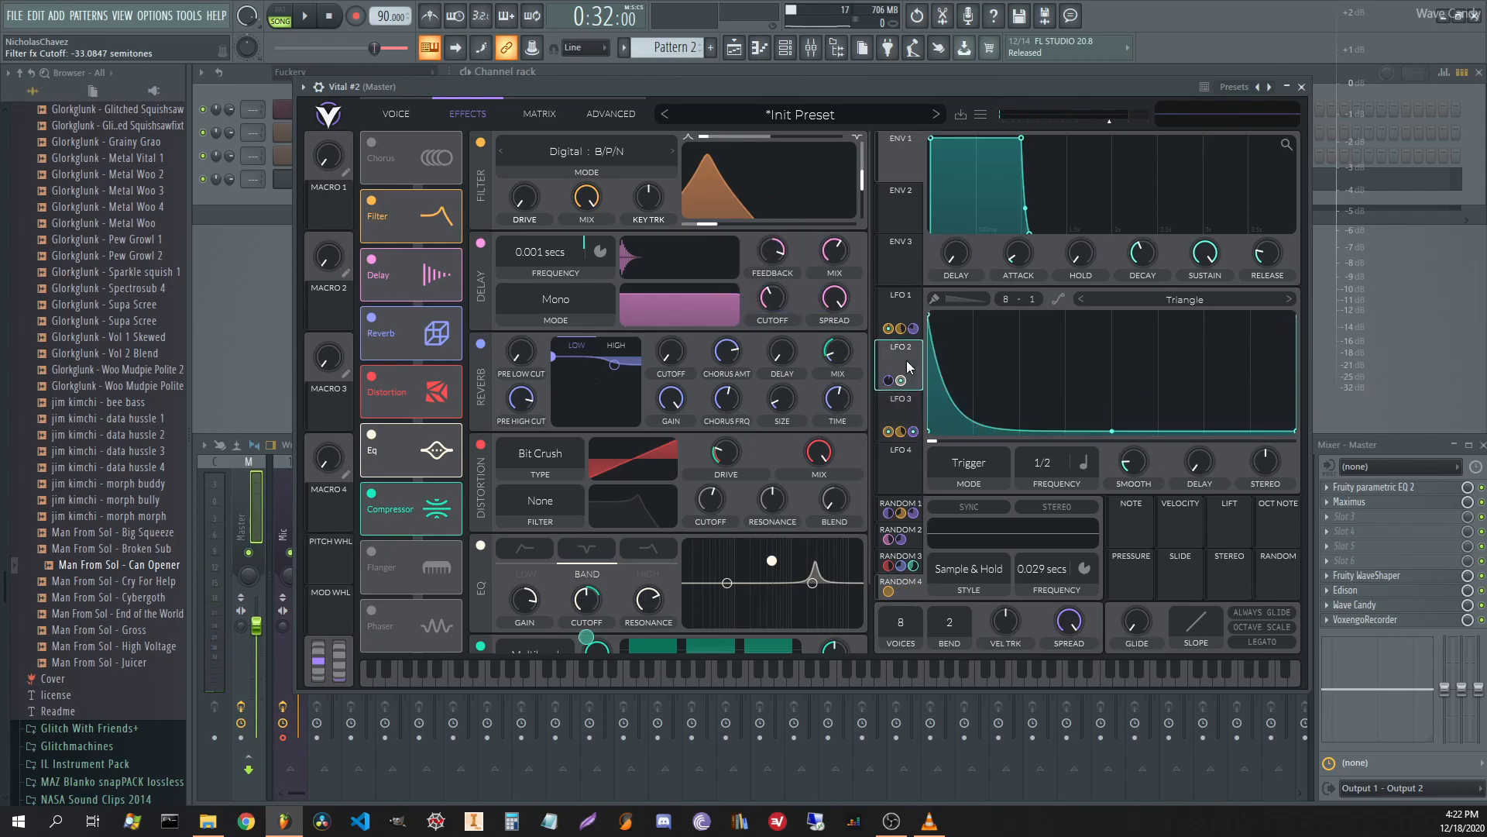
Route LFO 3 to the filter cutoff at about 0.64, audition it, then disconnect it.
left_click_drag(907, 407, 771, 211)
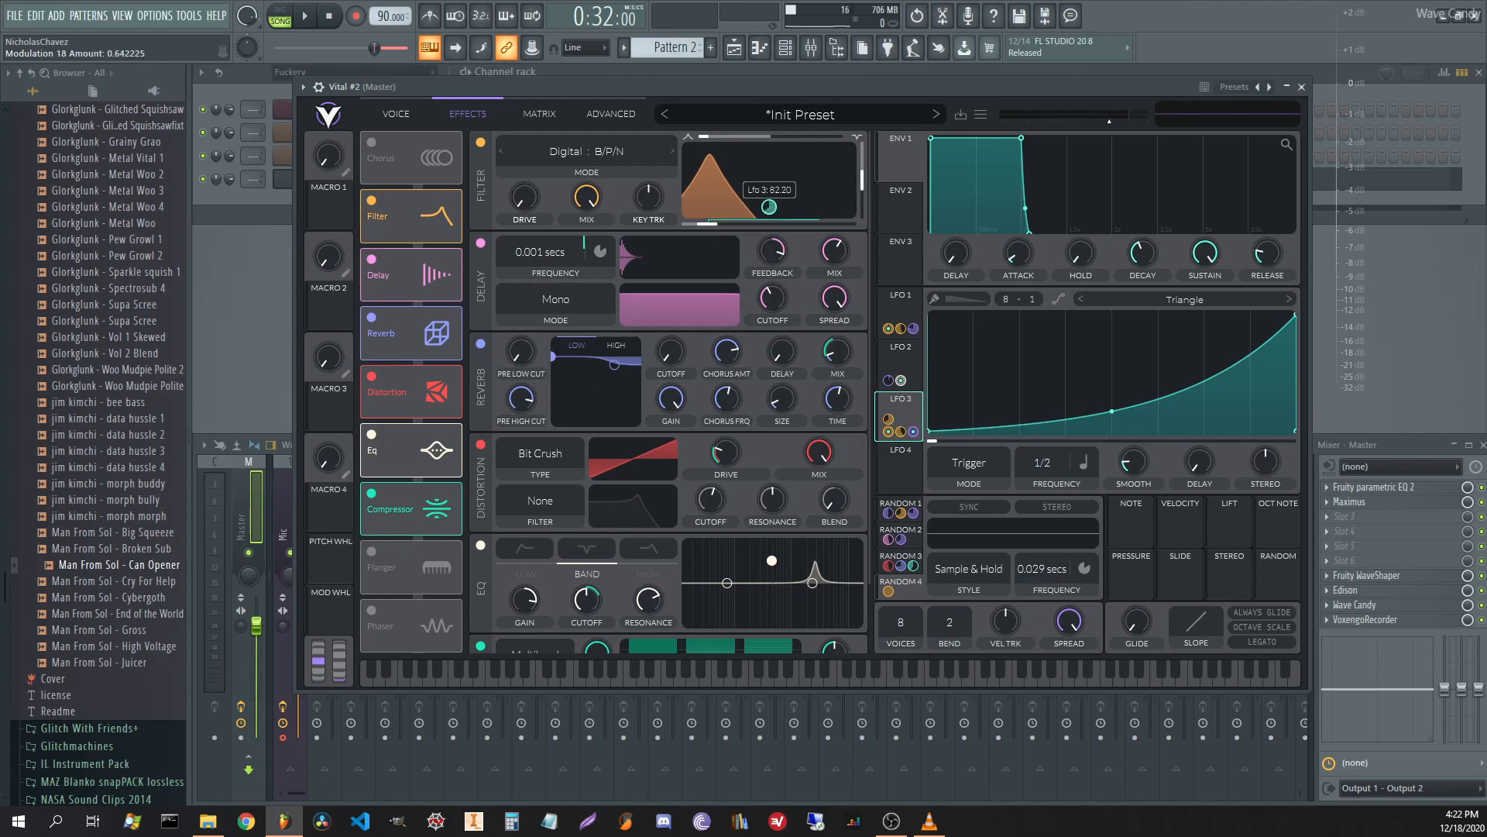
key("space")
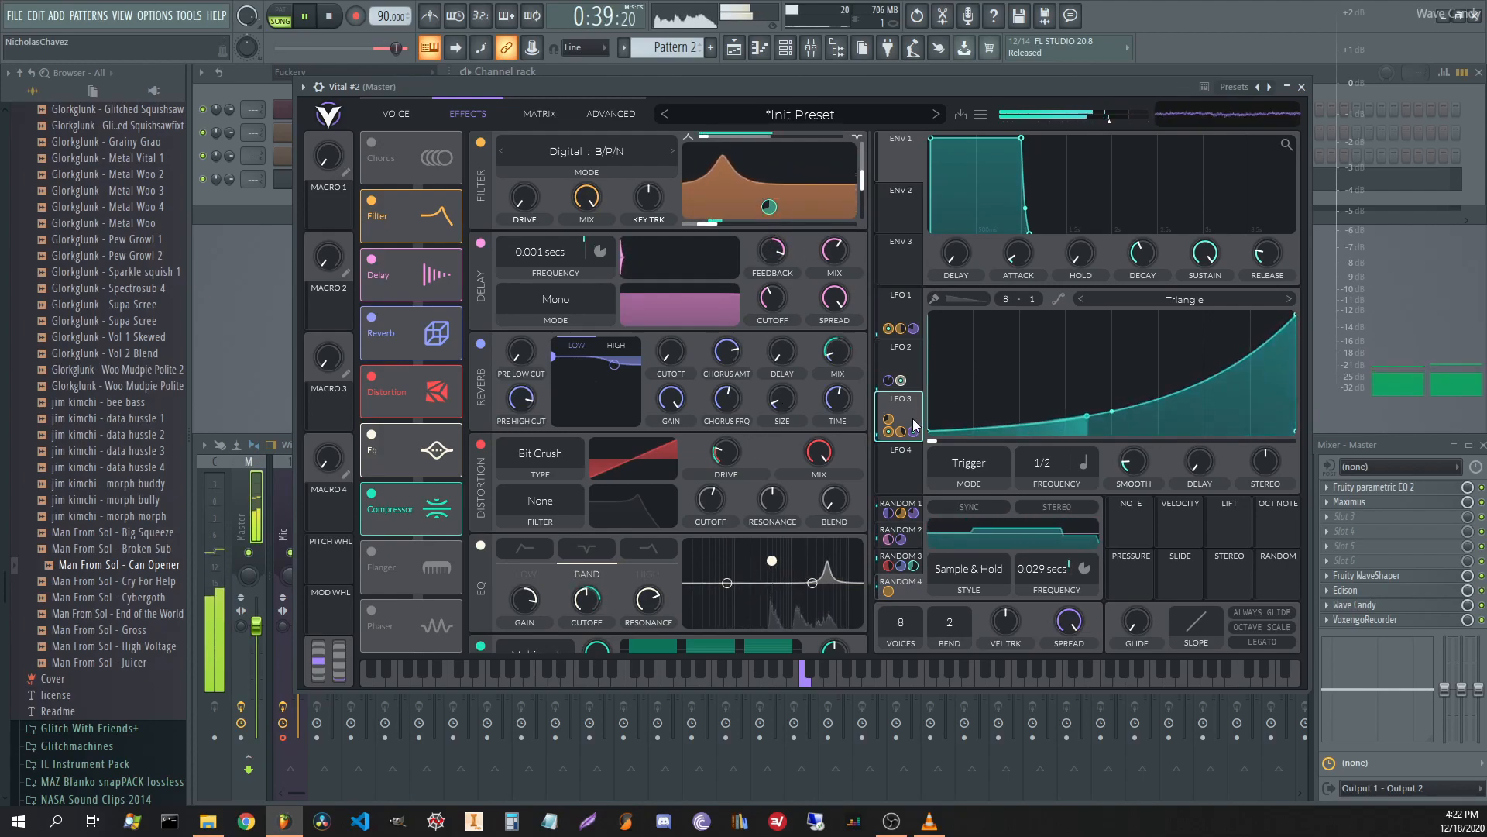
right_click(732, 220)
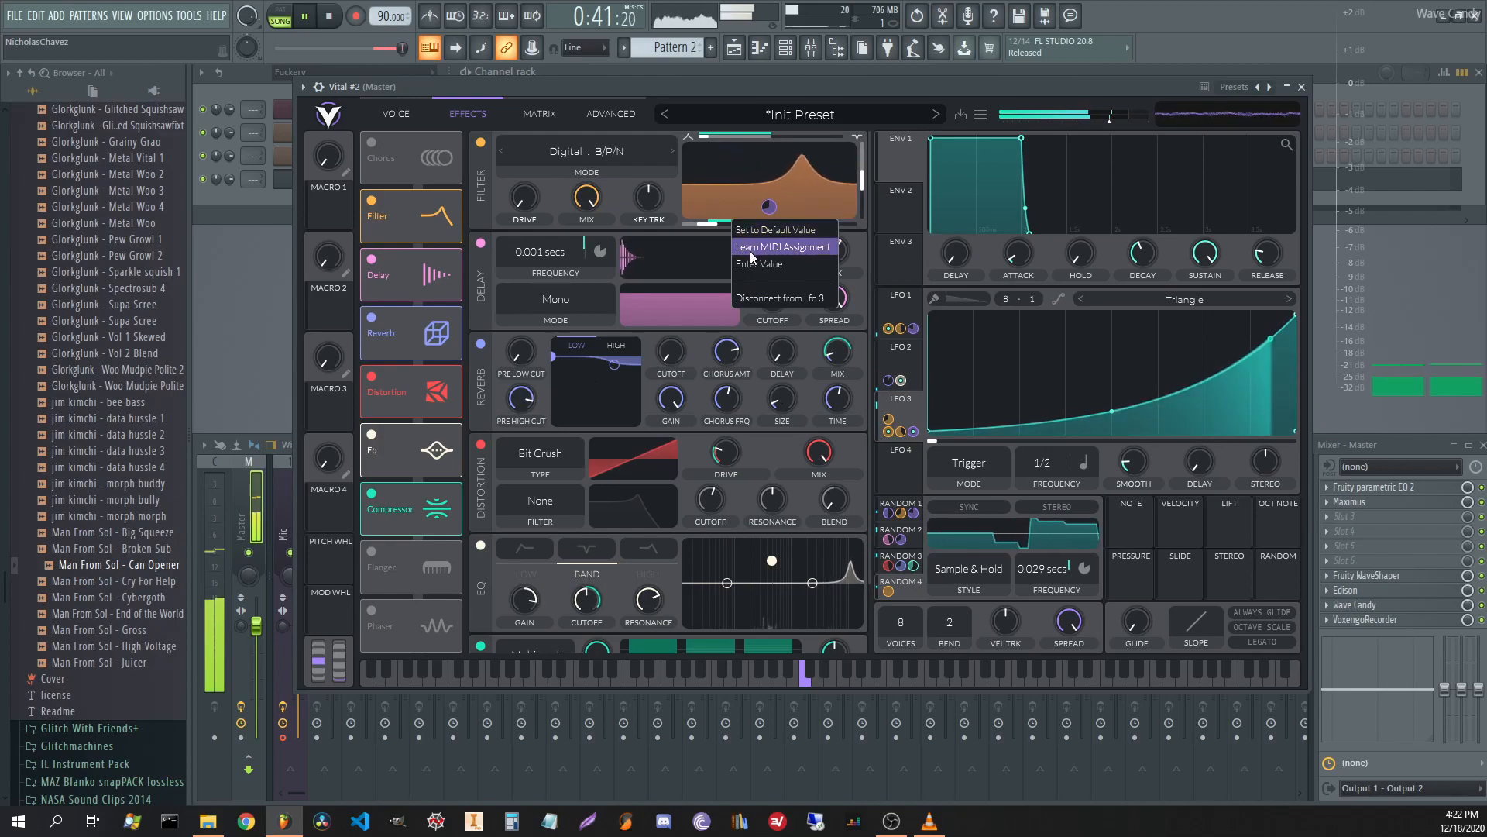
left_click(767, 297)
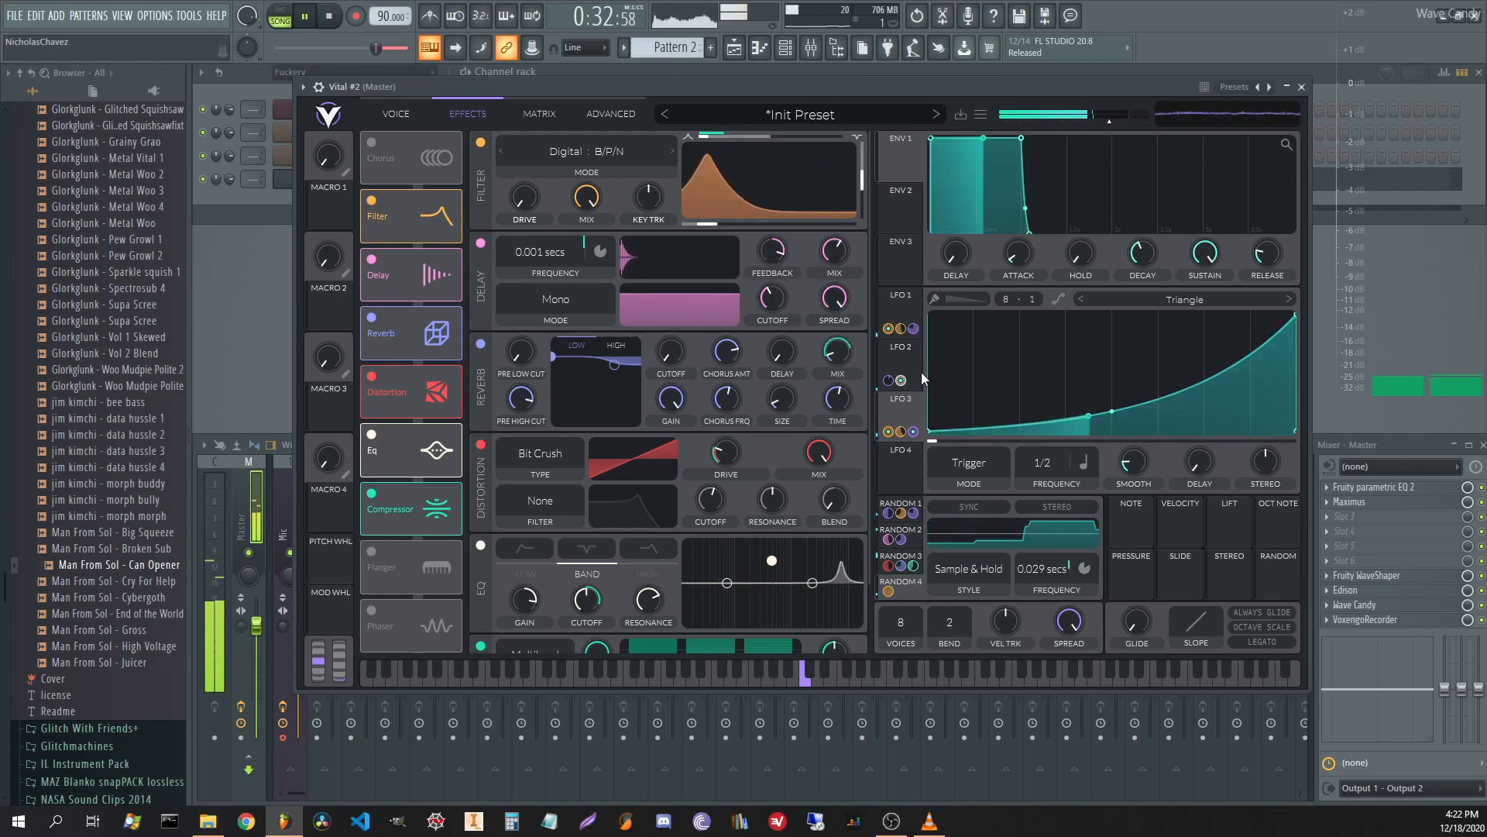
left_click(905, 366)
Drag LFO 4's peak to the right edge for a rising ramp, then bend it into a concave curve.
left_click(900, 465)
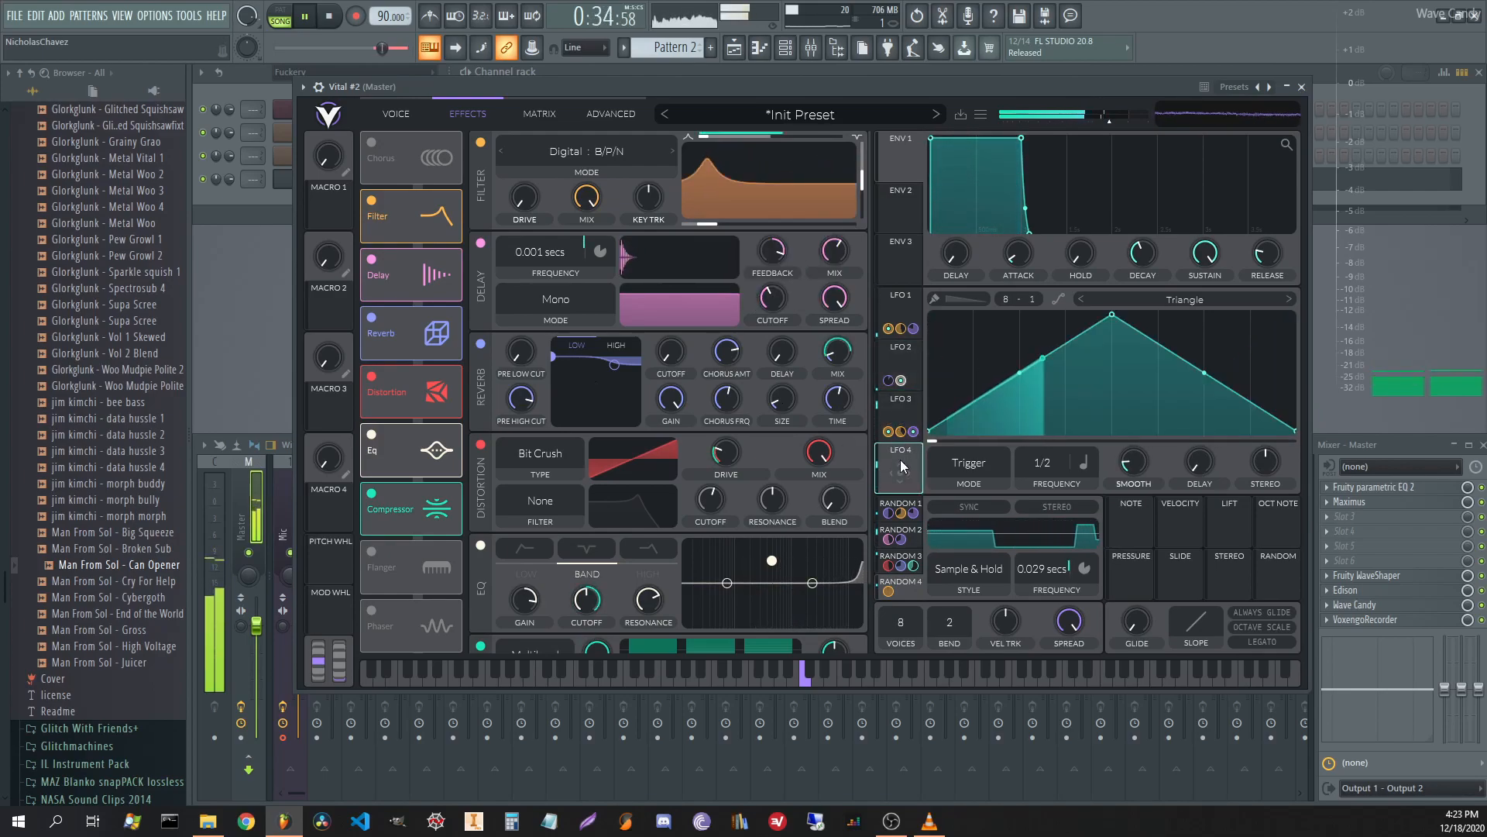
key("space")
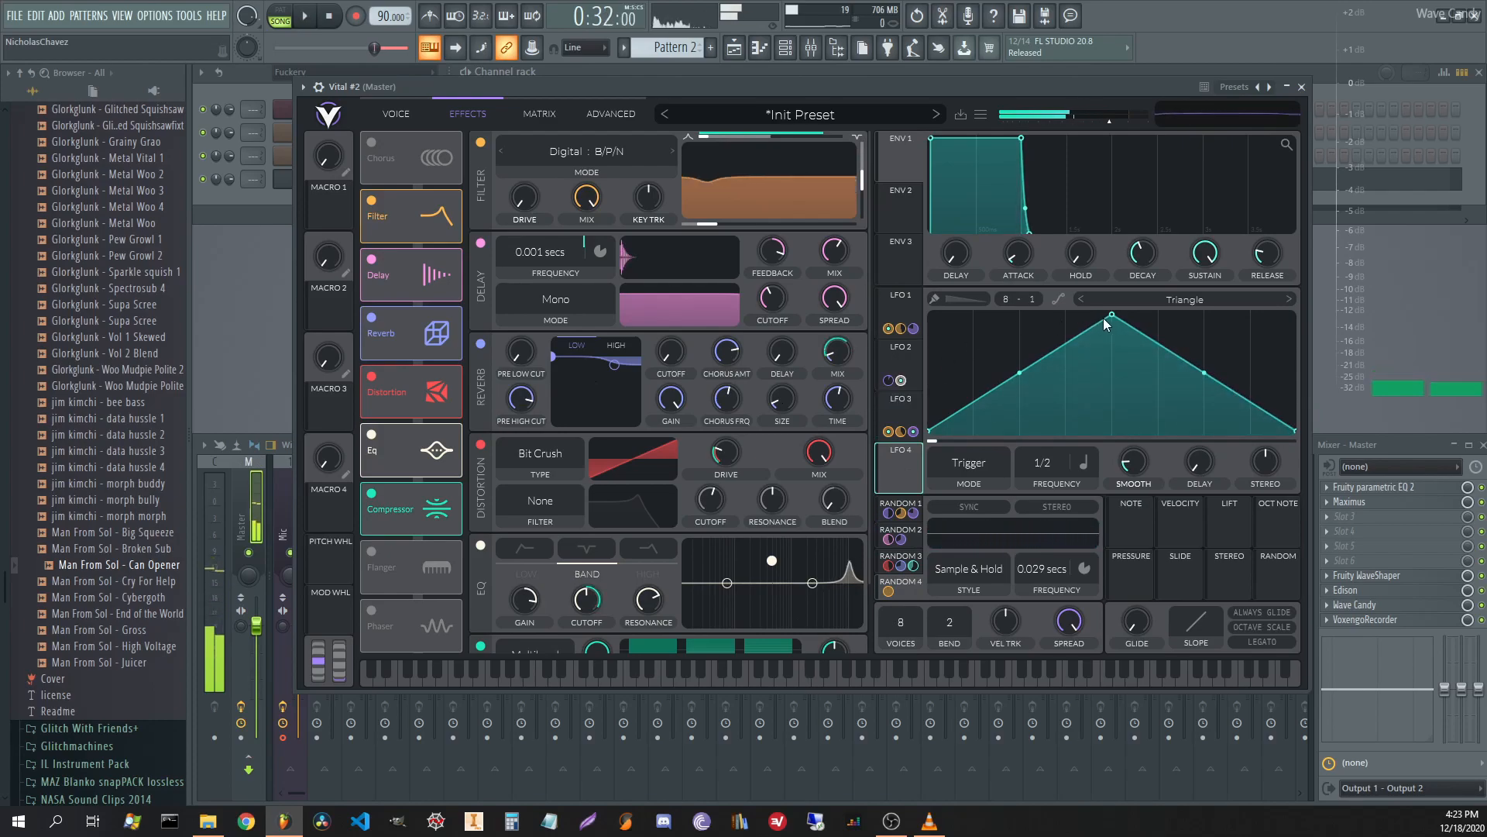
left_click_drag(1116, 318, 1303, 239)
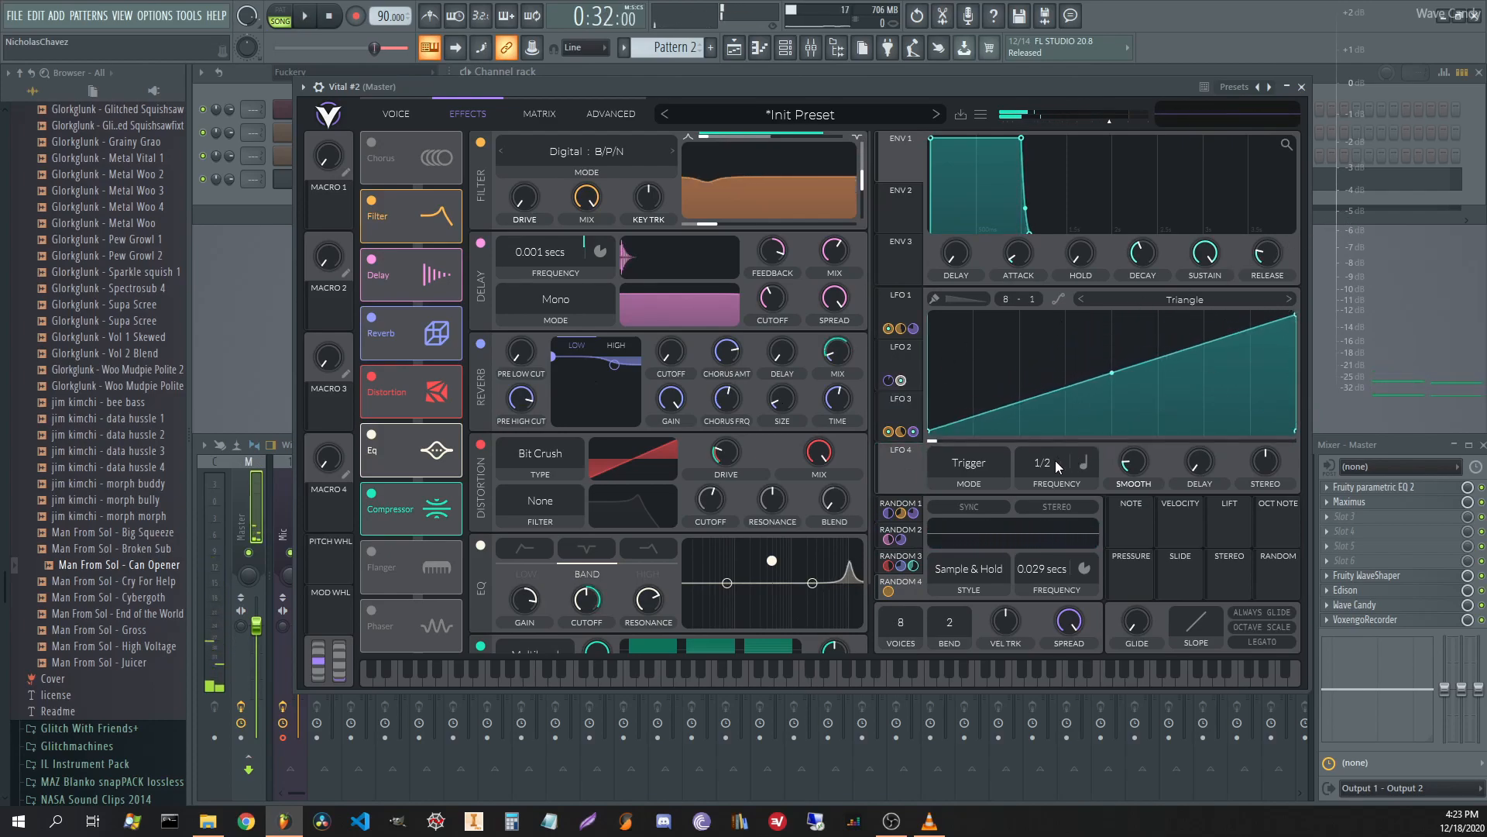
left_click(891, 409)
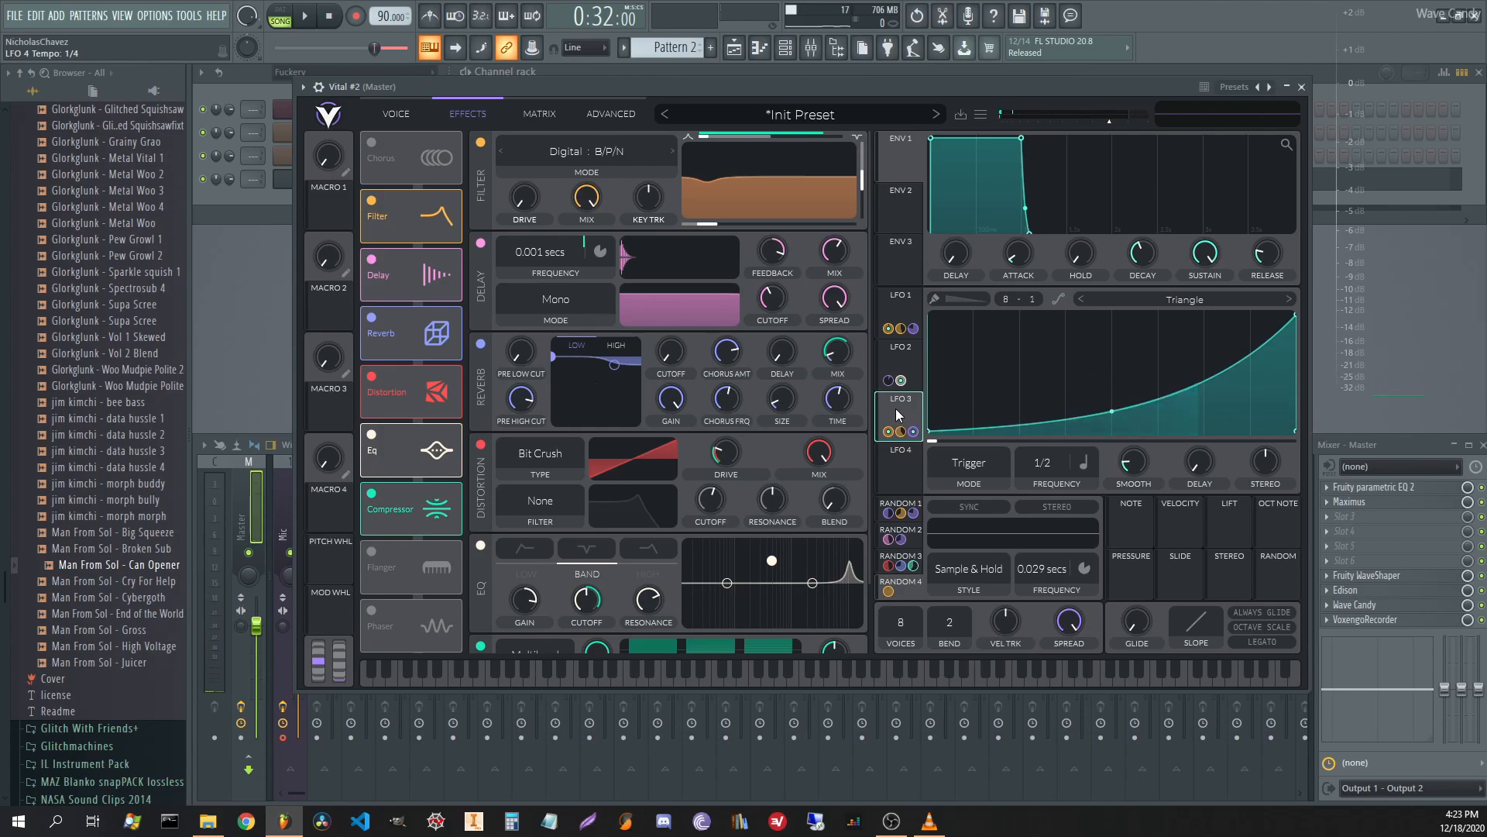
left_click(906, 304)
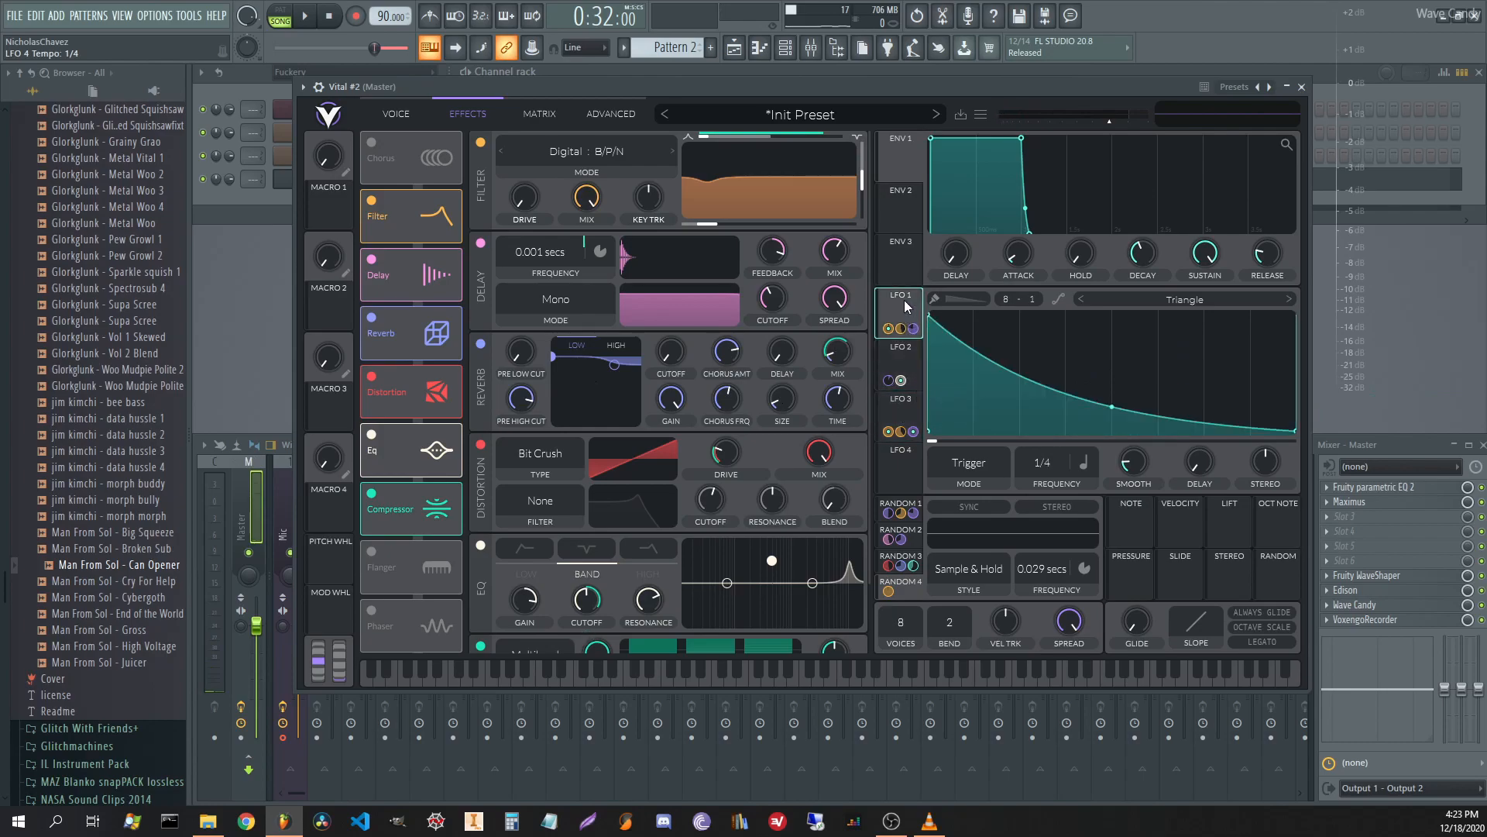
left_click(905, 451)
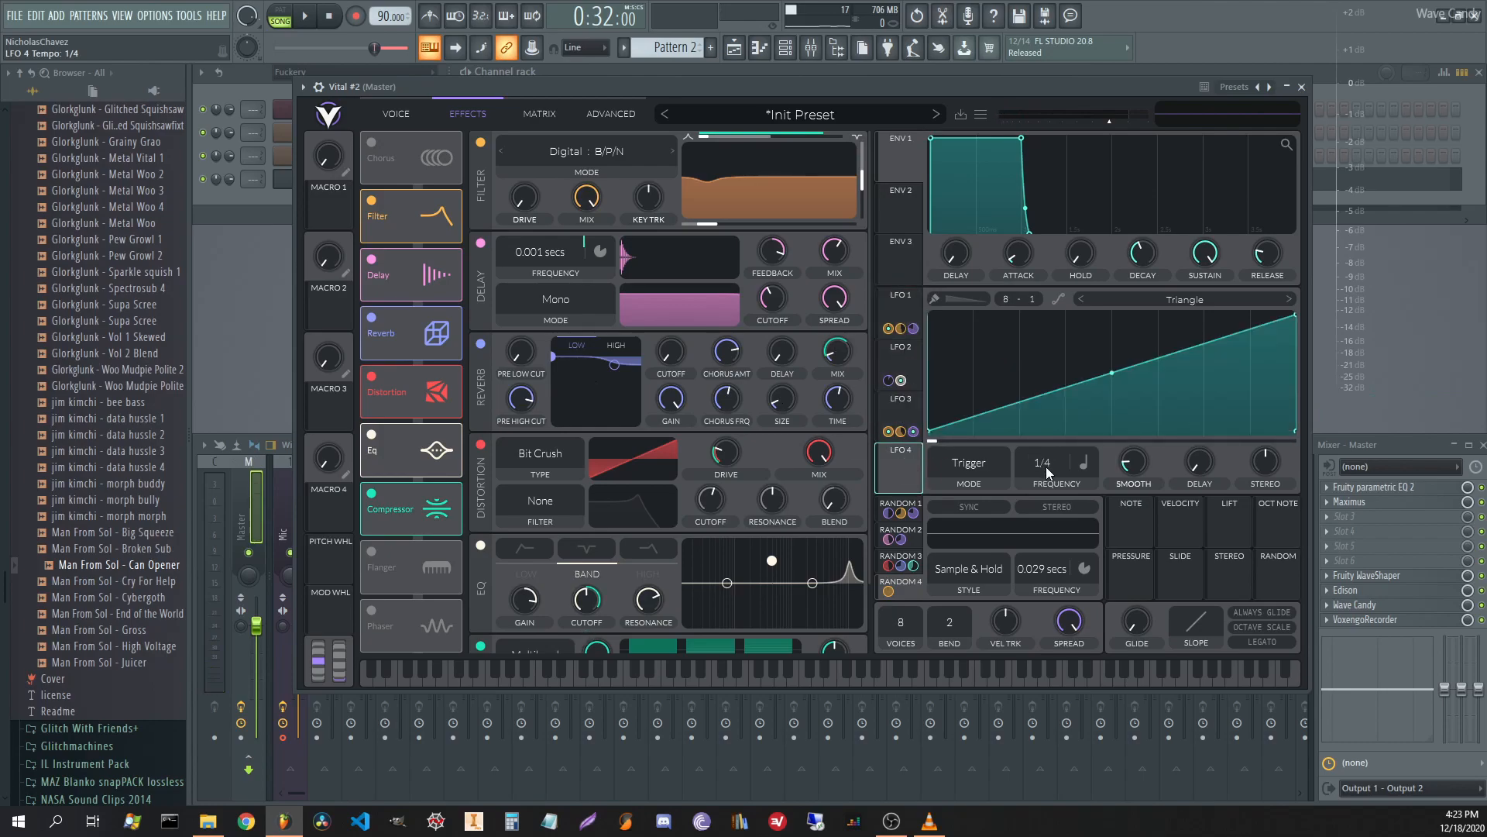
left_click_drag(1111, 373, 1113, 399)
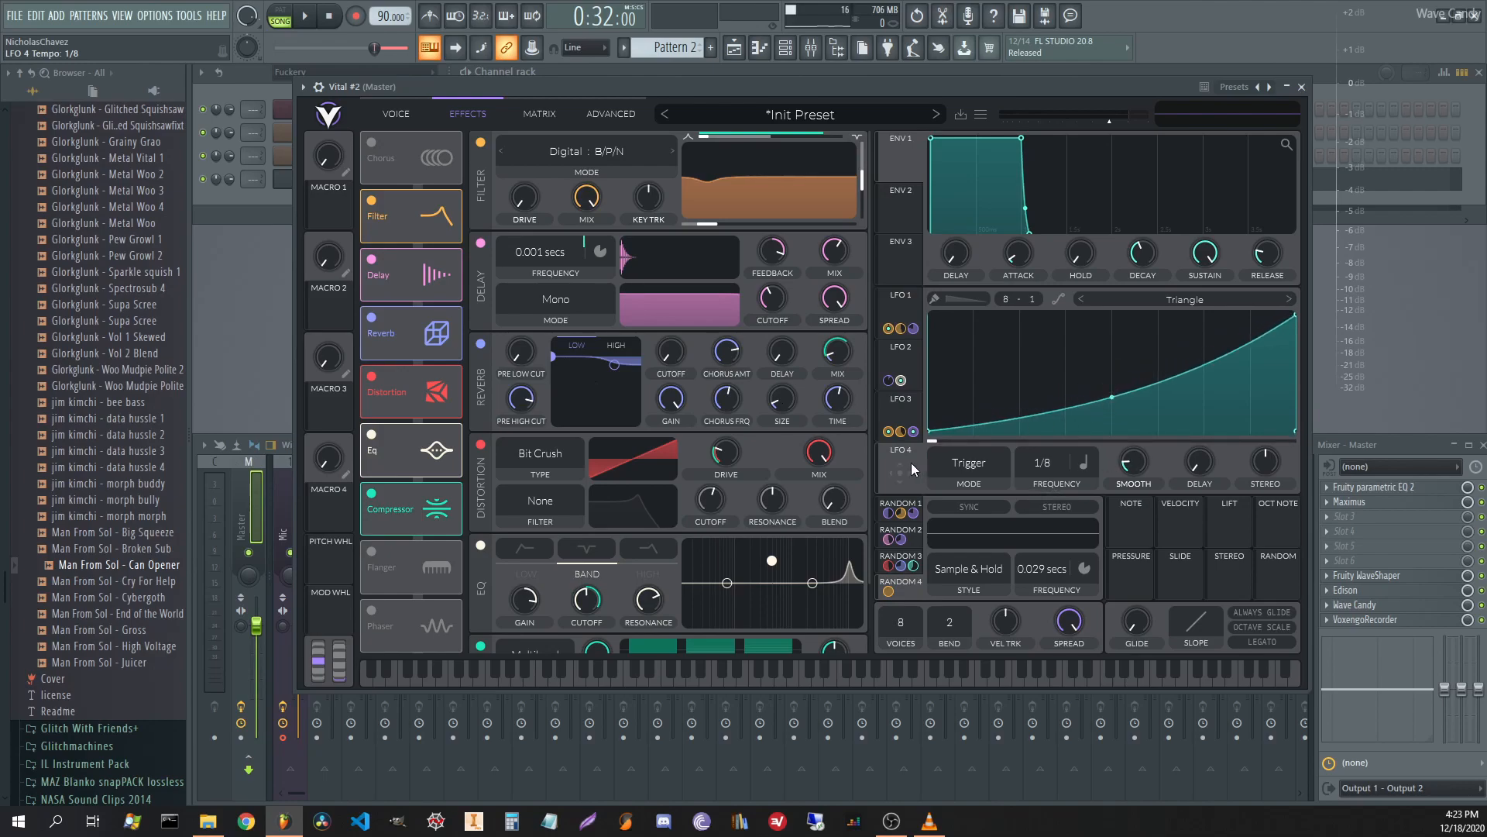
Route LFO 4 to the filter cutoff with a reduced amount and raise resonance to about 88%.
left_click_drag(910, 473, 718, 221)
key("space")
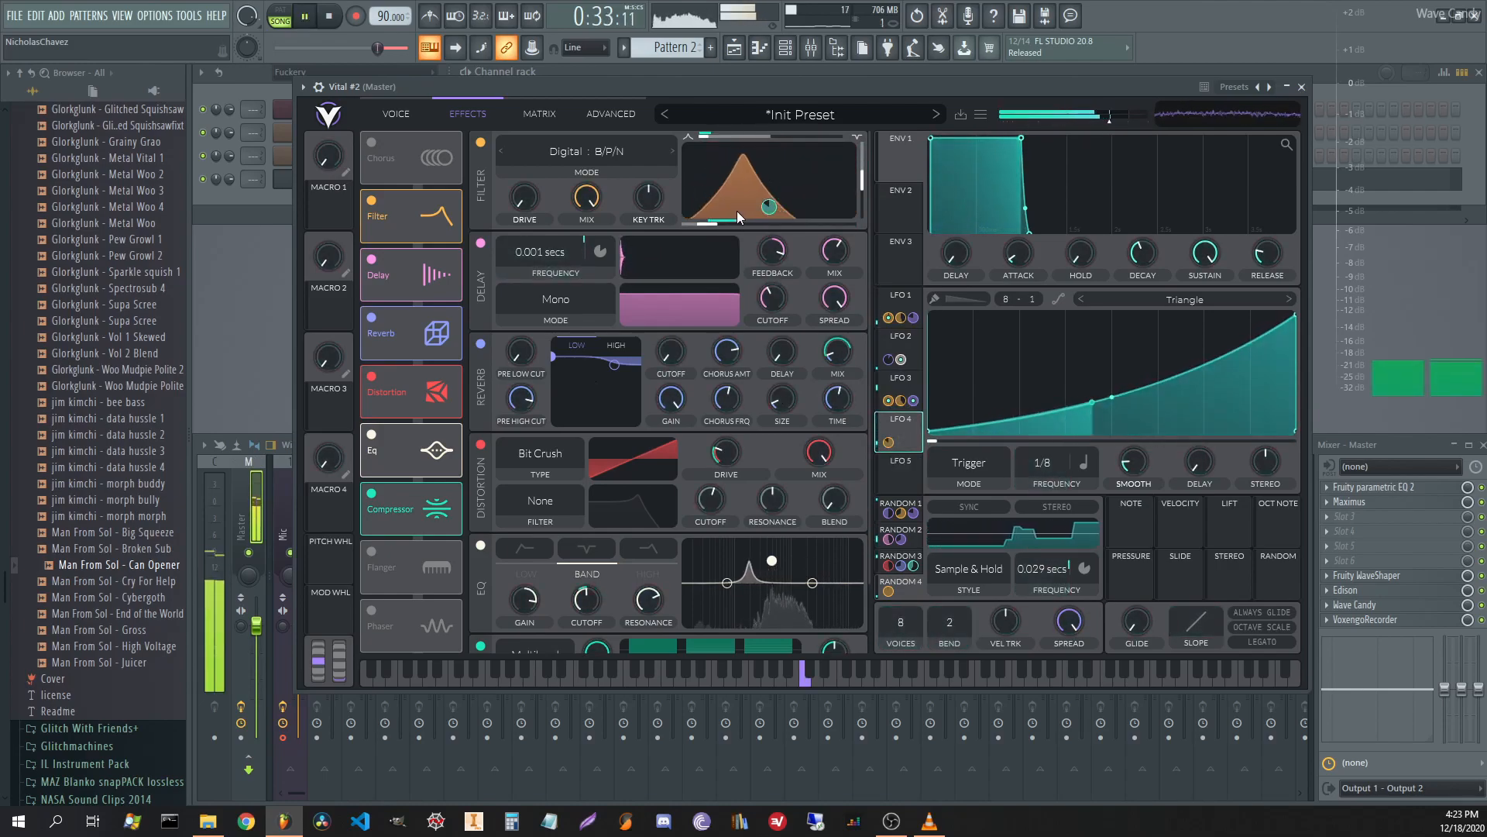
left_click_drag(768, 207, 769, 222)
mouse_move(868, 184)
left_mouse_down()
mouse_move(866, 154)
mouse_move(872, 216)
mouse_move(870, 165)
left_mouse_up()
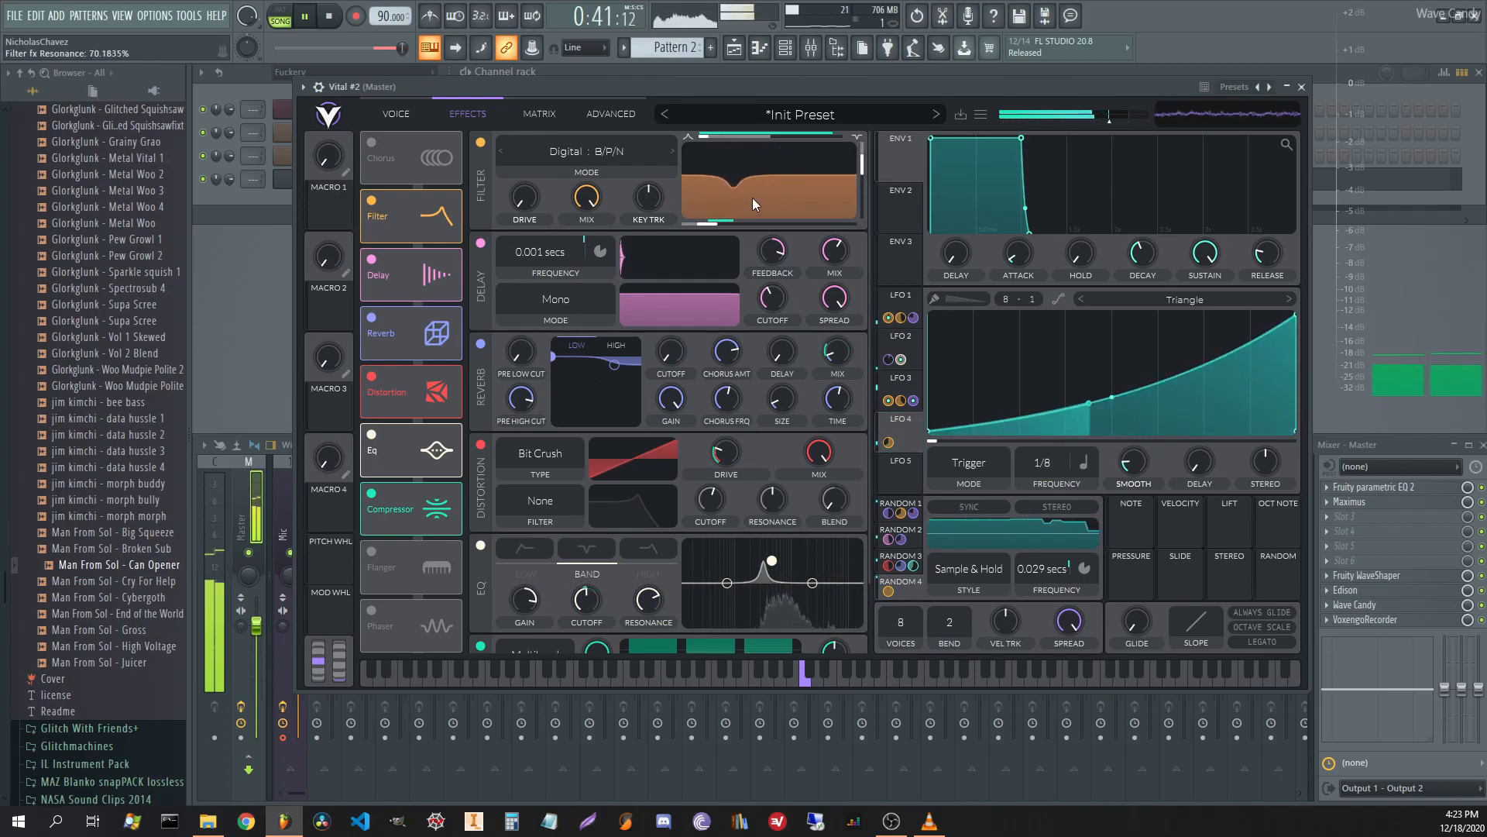
key("space")
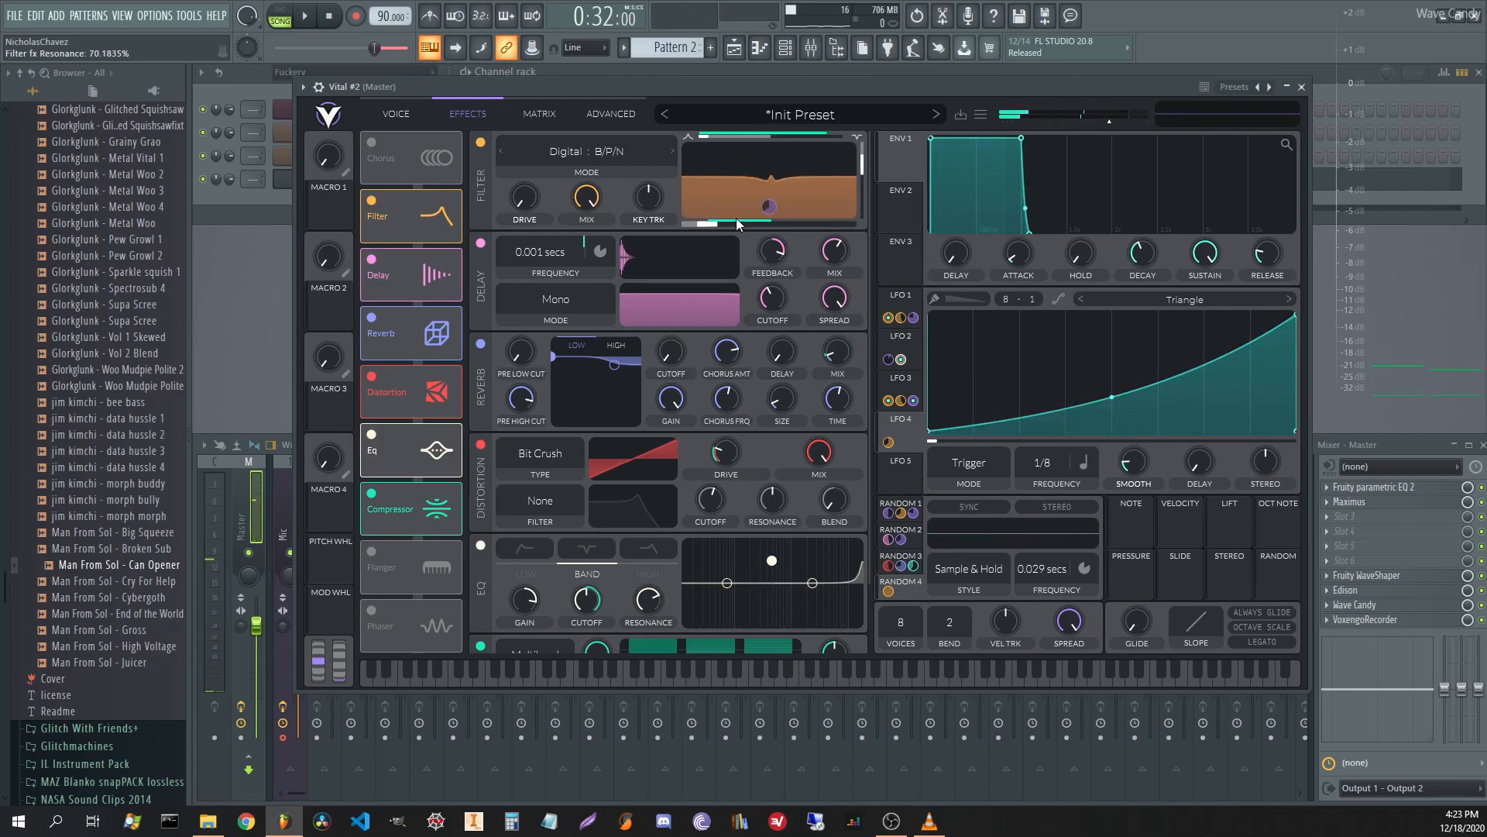
Raise the filter cutoff, check the modulation matrix, and lower resonance to about 55.5%.
left_click_drag(710, 225, 759, 224)
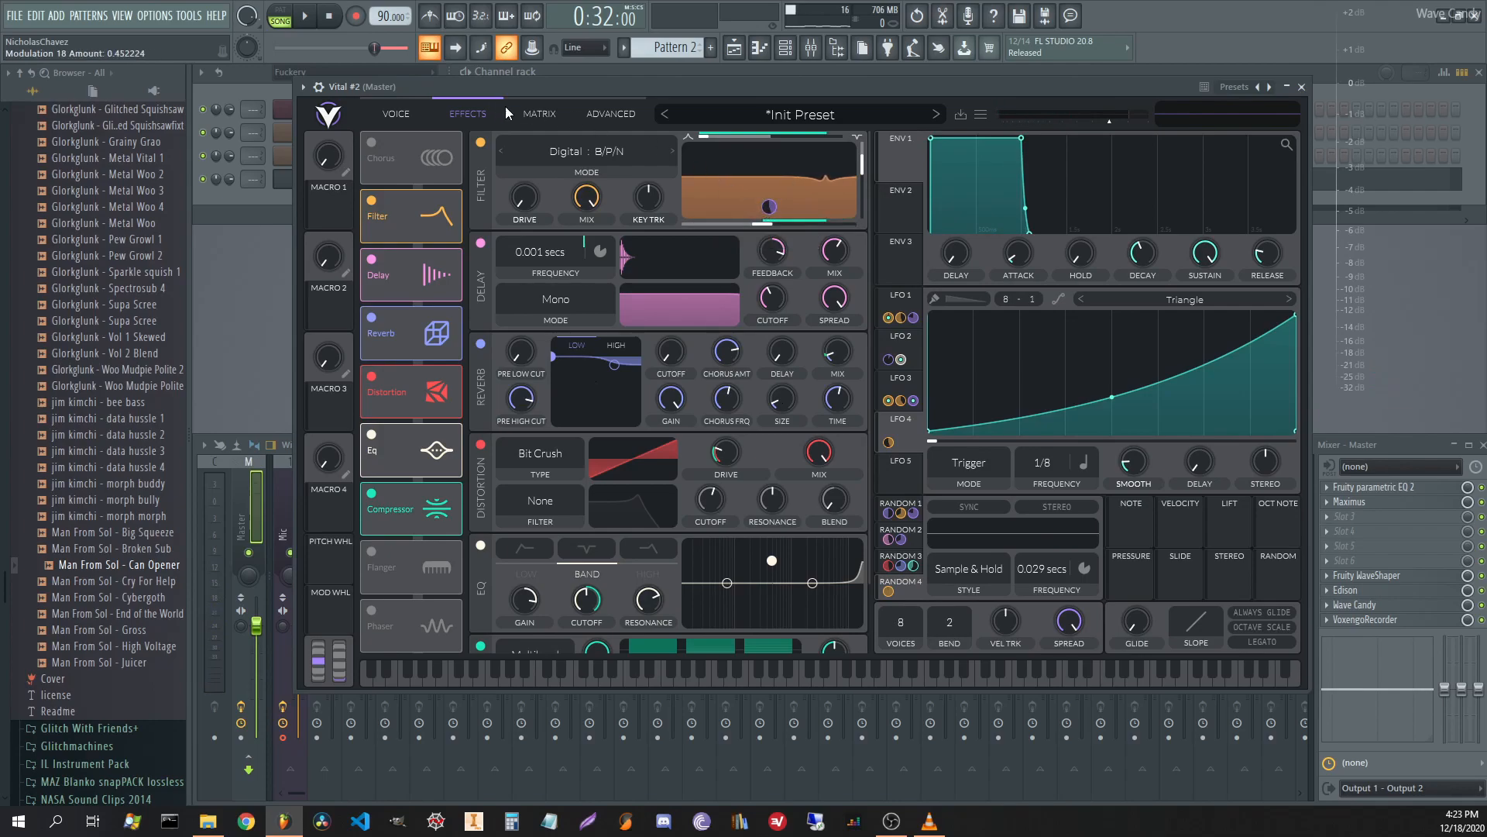
left_click(535, 113)
scroll(654, 440, "down", 4)
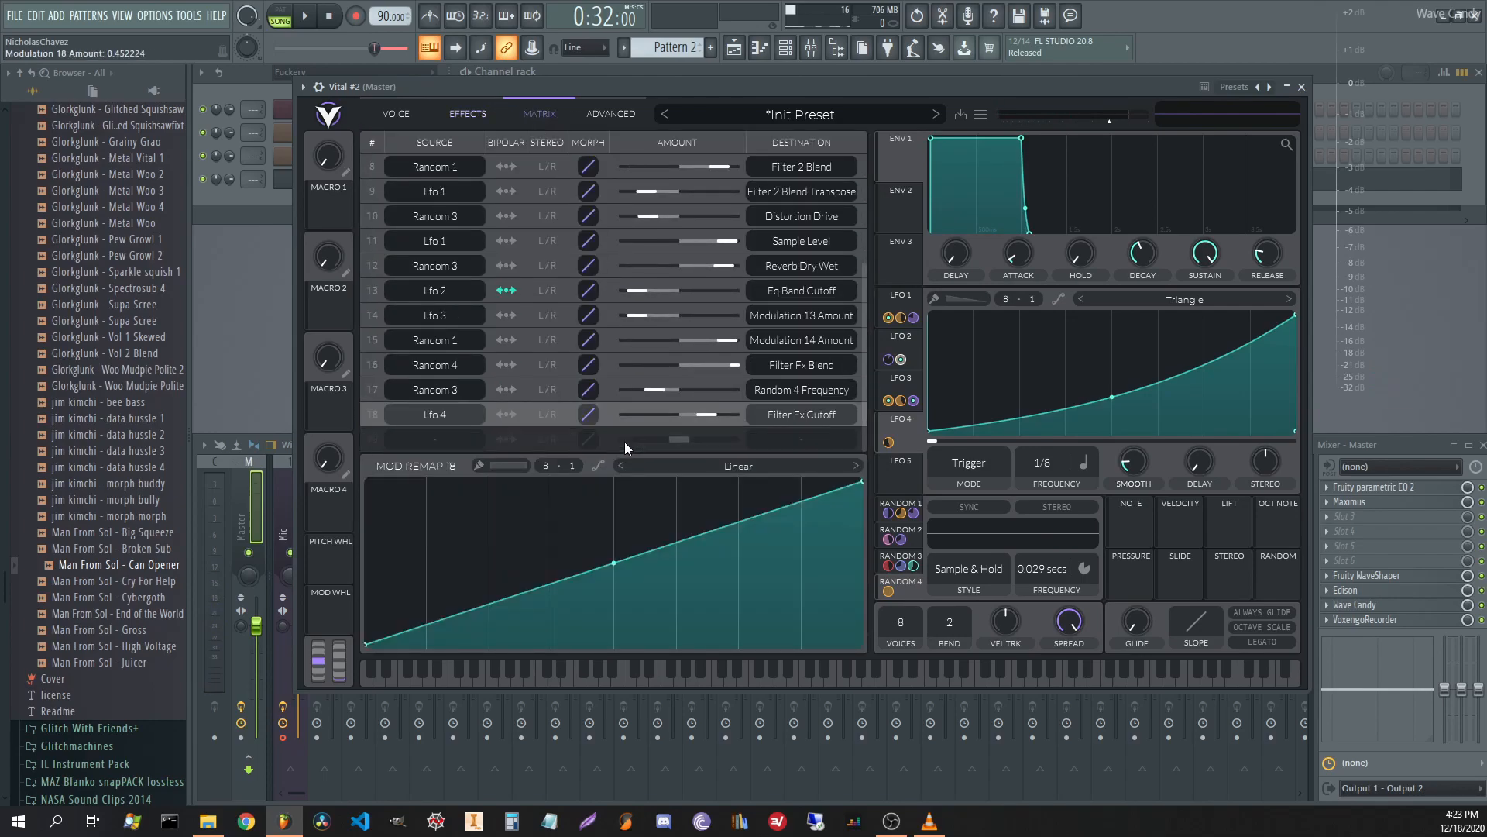
left_click(464, 116)
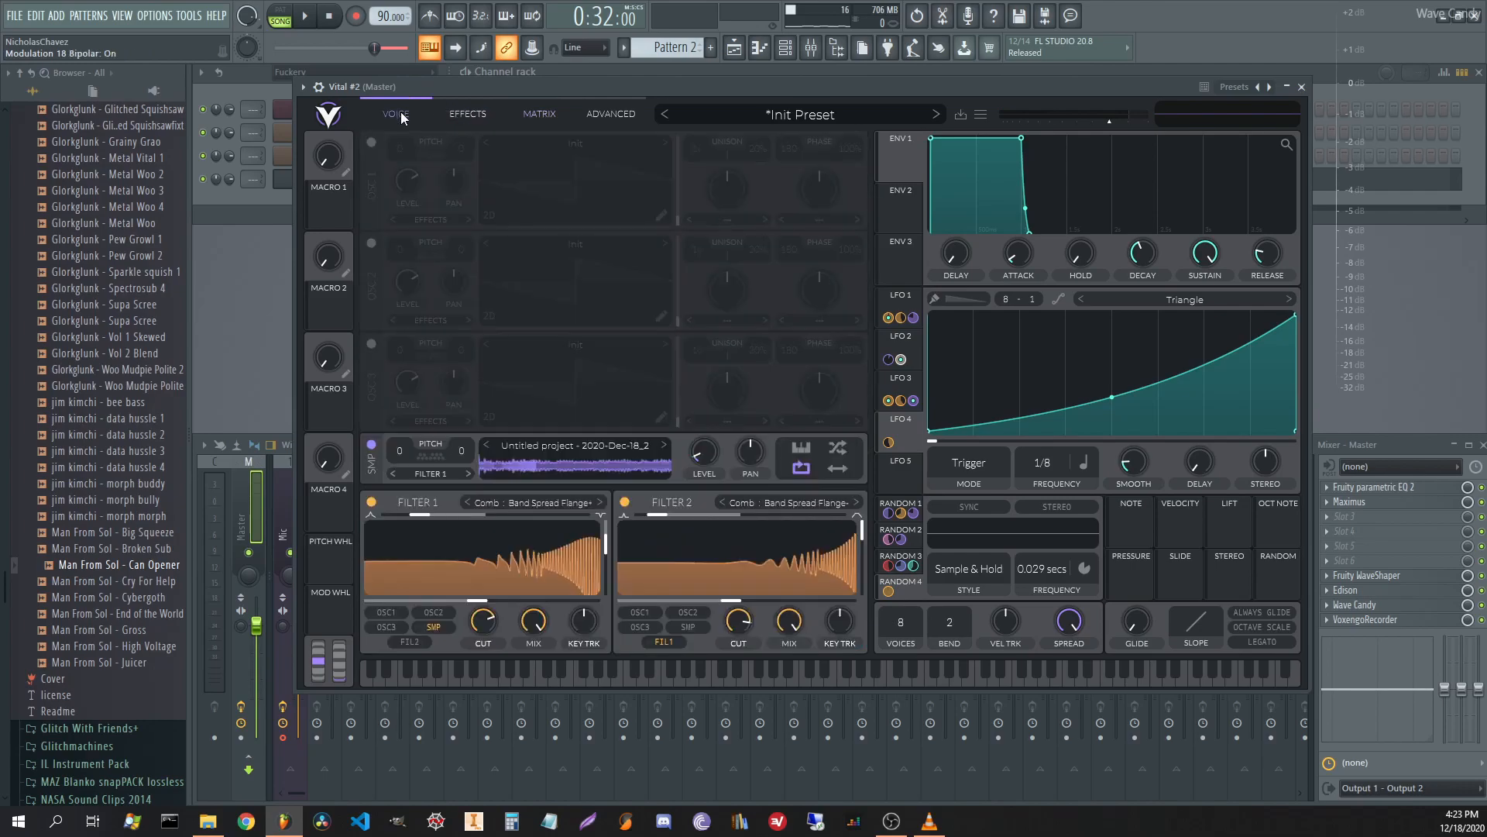
key("space")
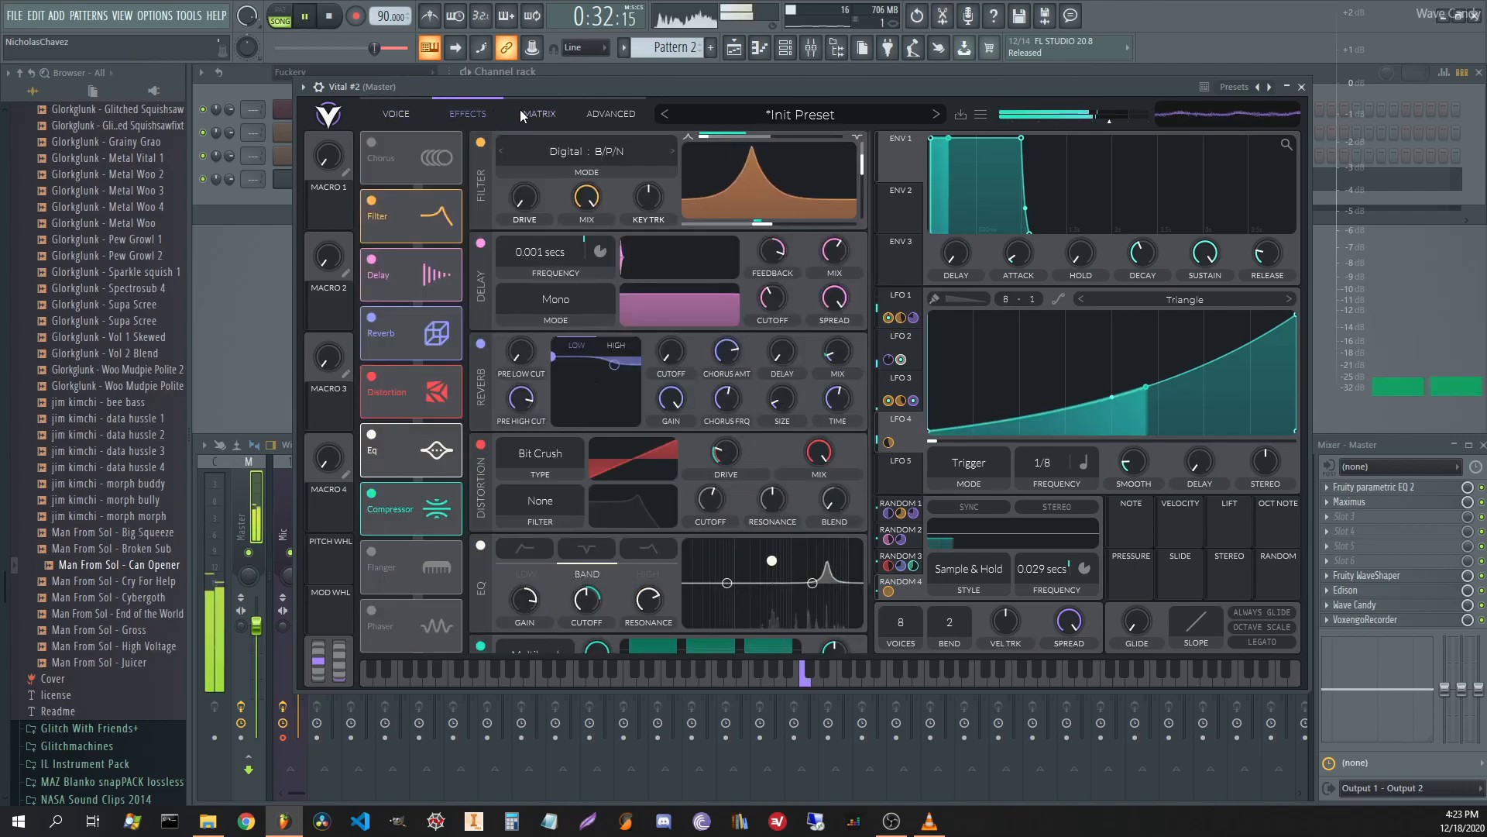
left_click_drag(866, 169, 859, 176)
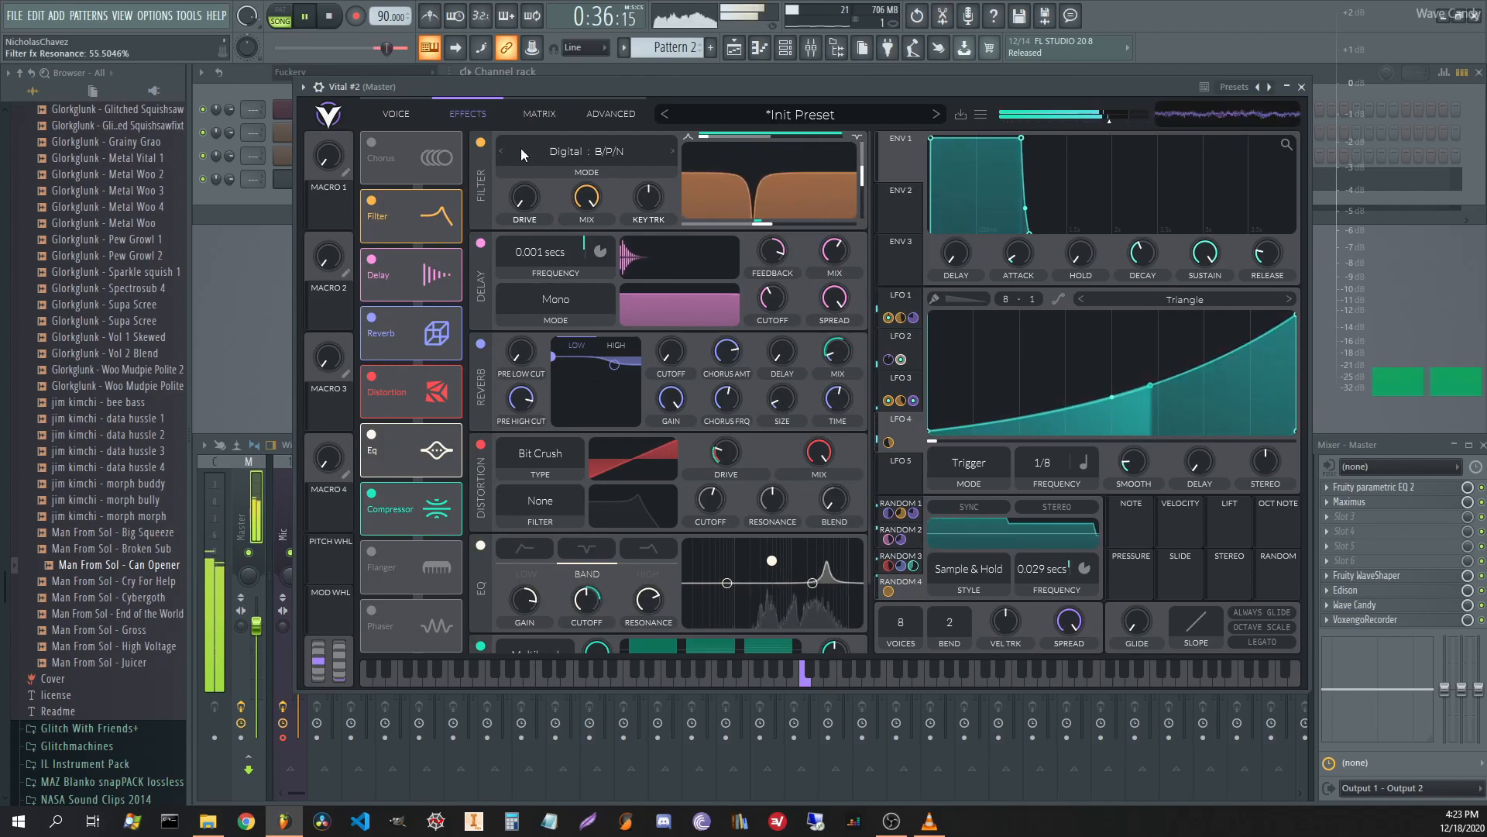
Switch the filter to Digital Notch Spread mode and drop its resonance to about 36.2%.
key("space")
left_click(616, 155)
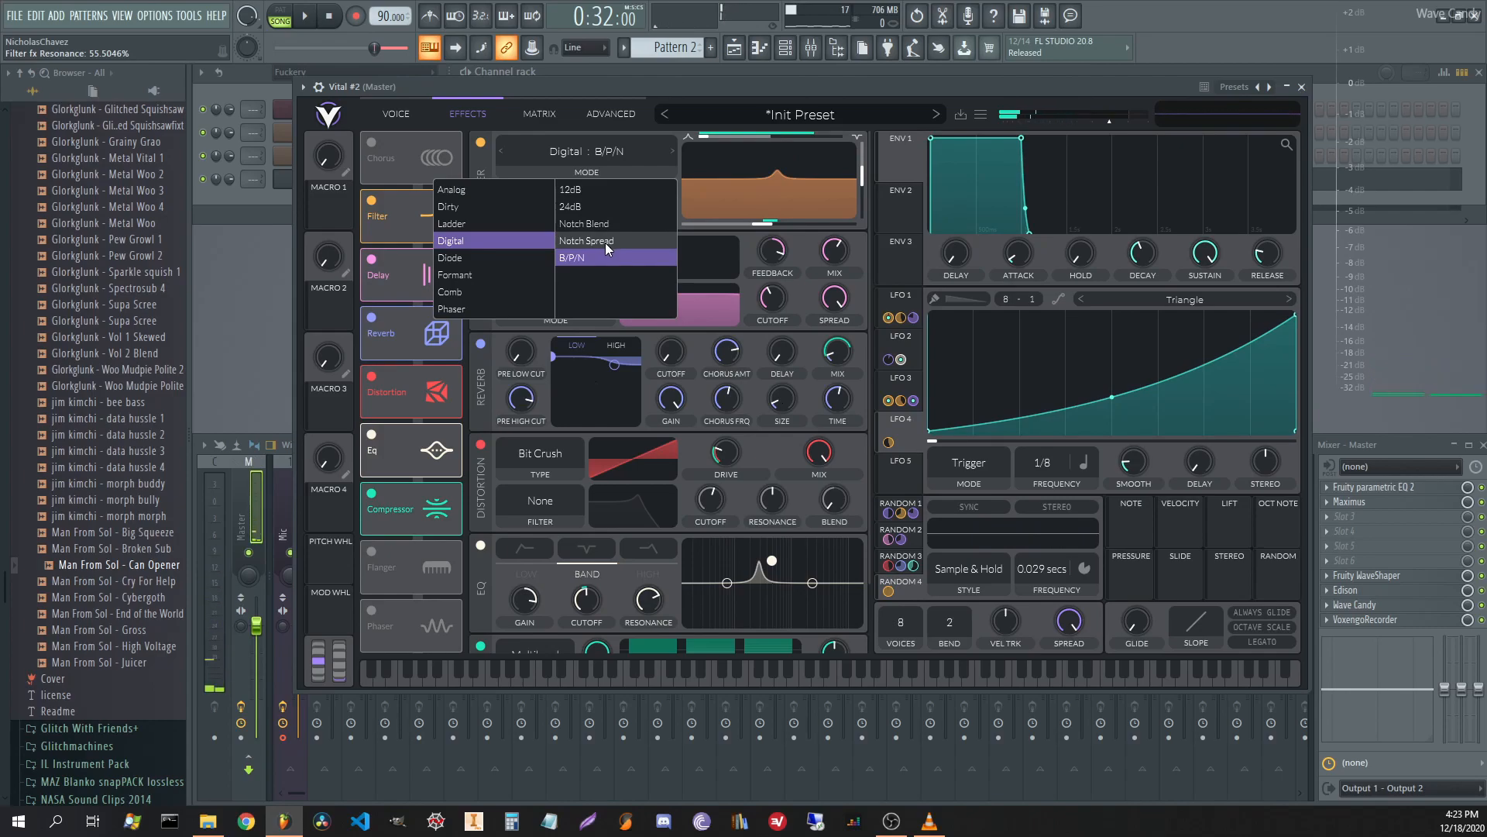
left_click(607, 241)
key("space")
left_click_drag(861, 175, 861, 191)
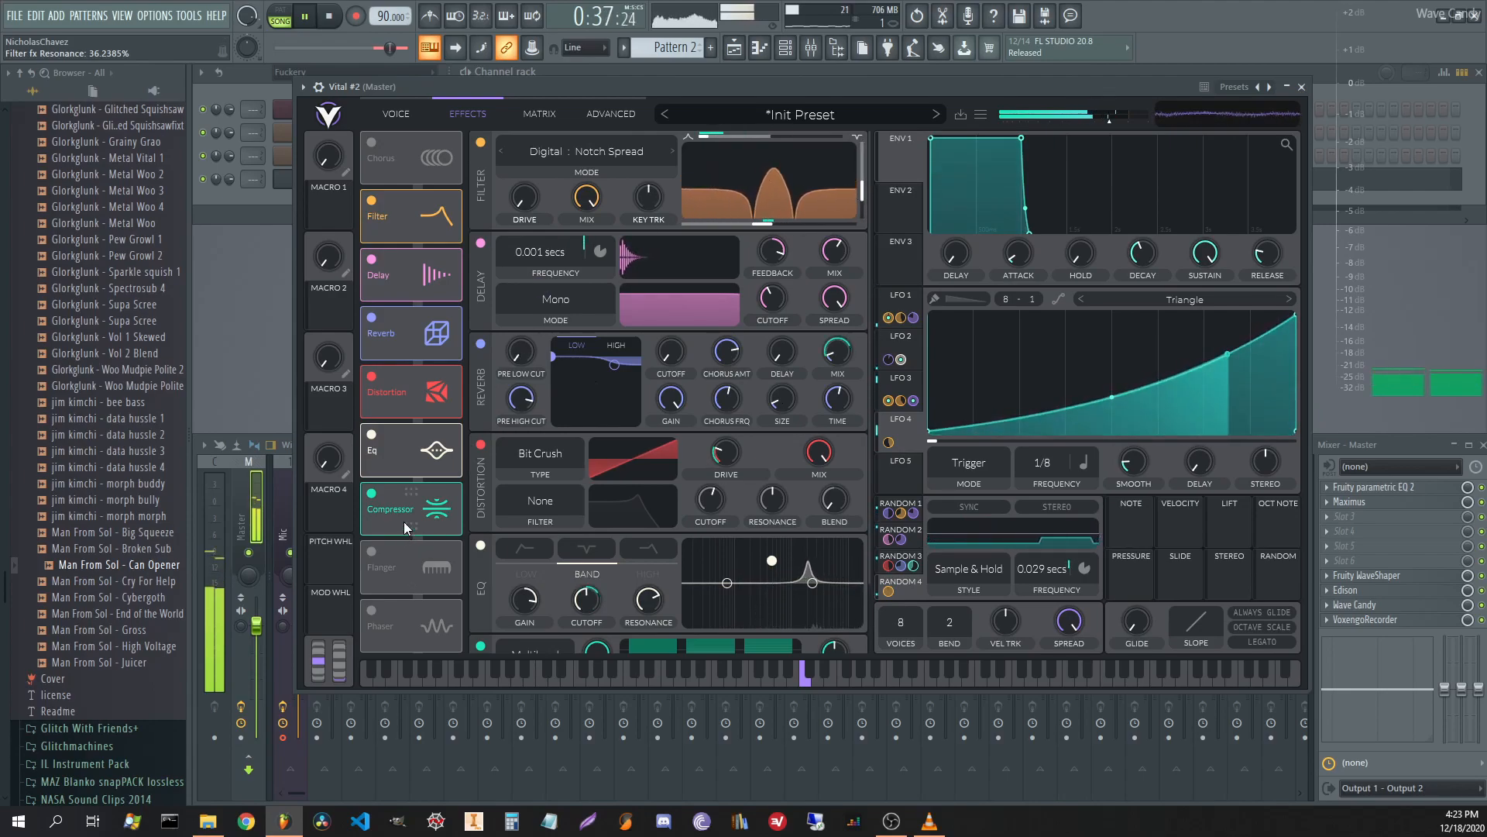
Set the compressor high band to 22.30 dB, mid band to 14.7 dB, and distortion drive to -6.3 dB.
scroll(856, 482, "down", 2)
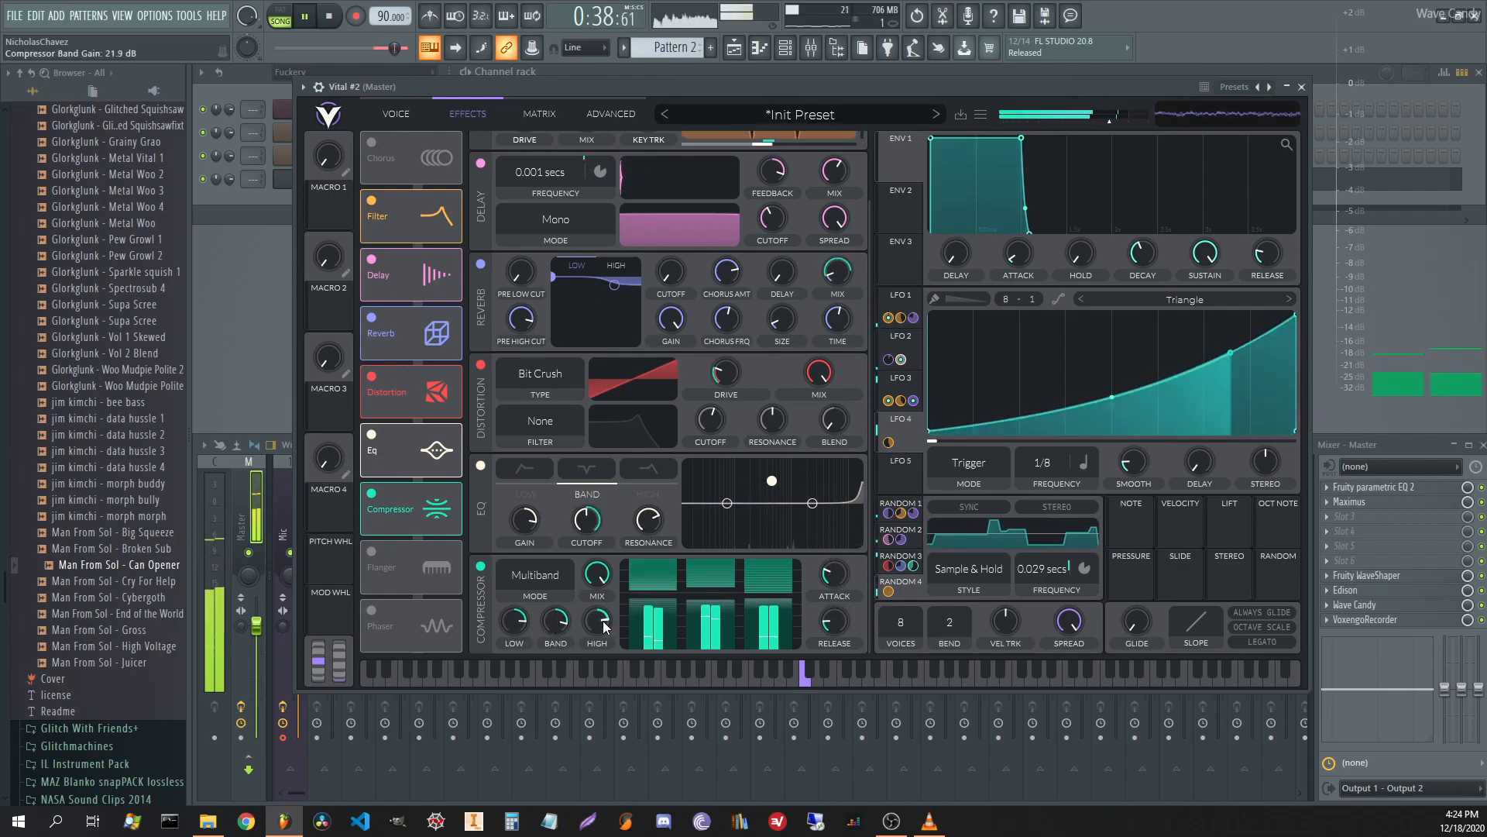
left_click_drag(597, 623, 597, 616)
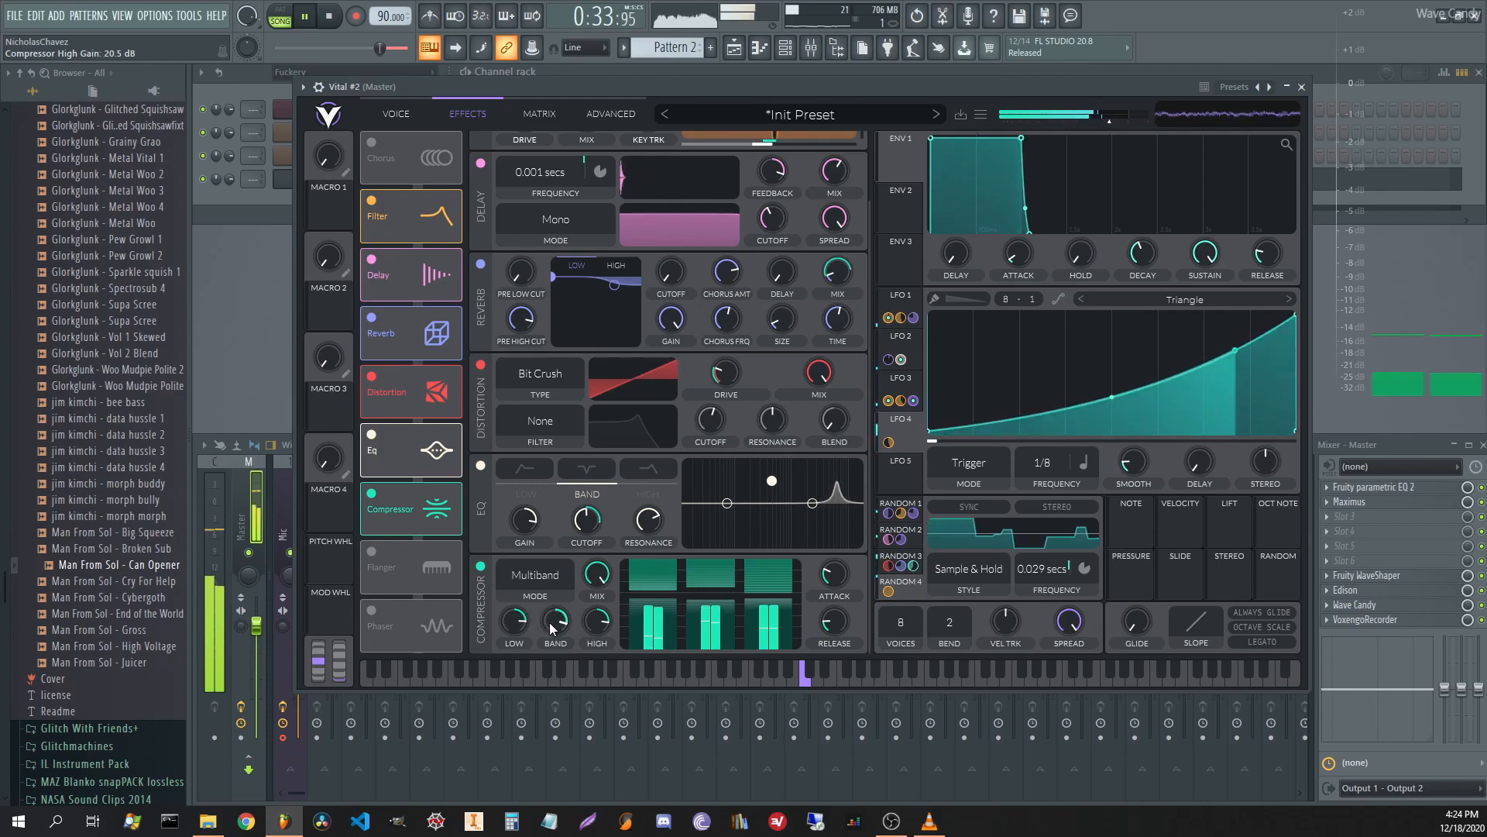
left_click_drag(546, 635, 546, 640)
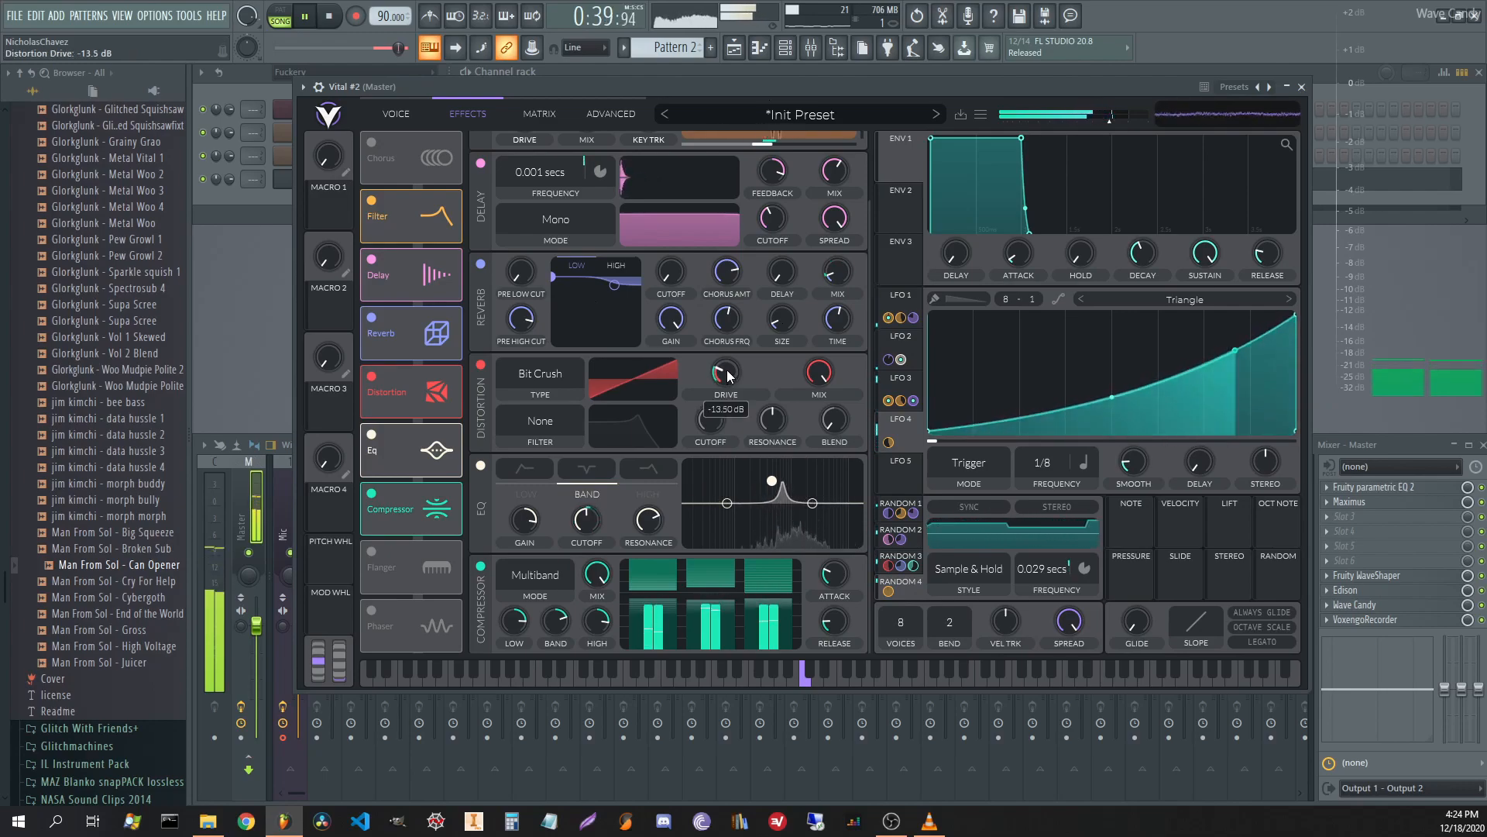
mouse_move(727, 372)
left_mouse_down()
mouse_move(725, 410)
mouse_move(724, 373)
mouse_move(730, 384)
left_mouse_up()
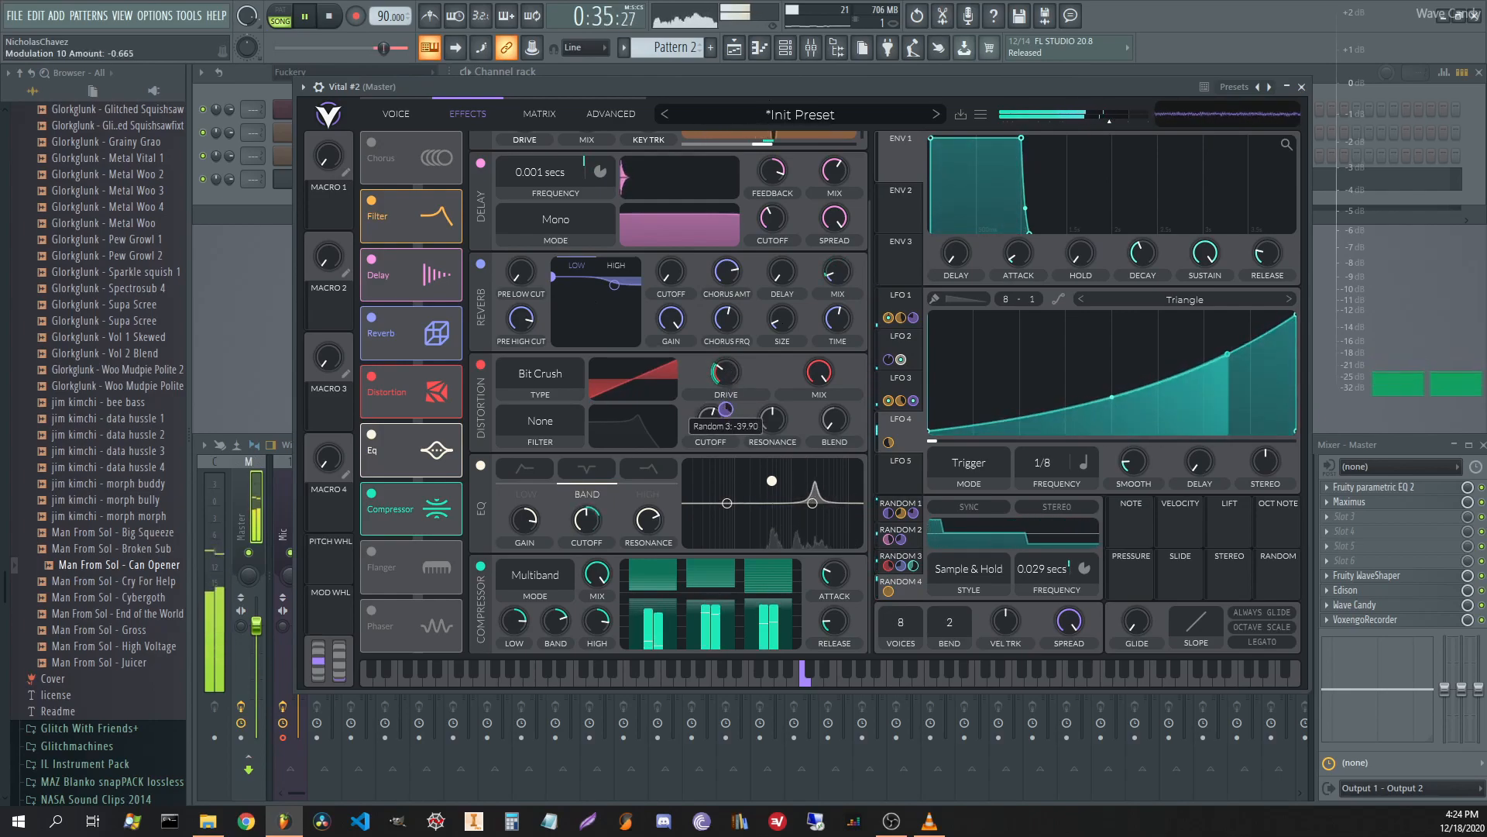
Deepen Random 3's distortion modulation, then lower the distortion drive to about -18.9 dB.
left_click_drag(725, 409, 725, 378)
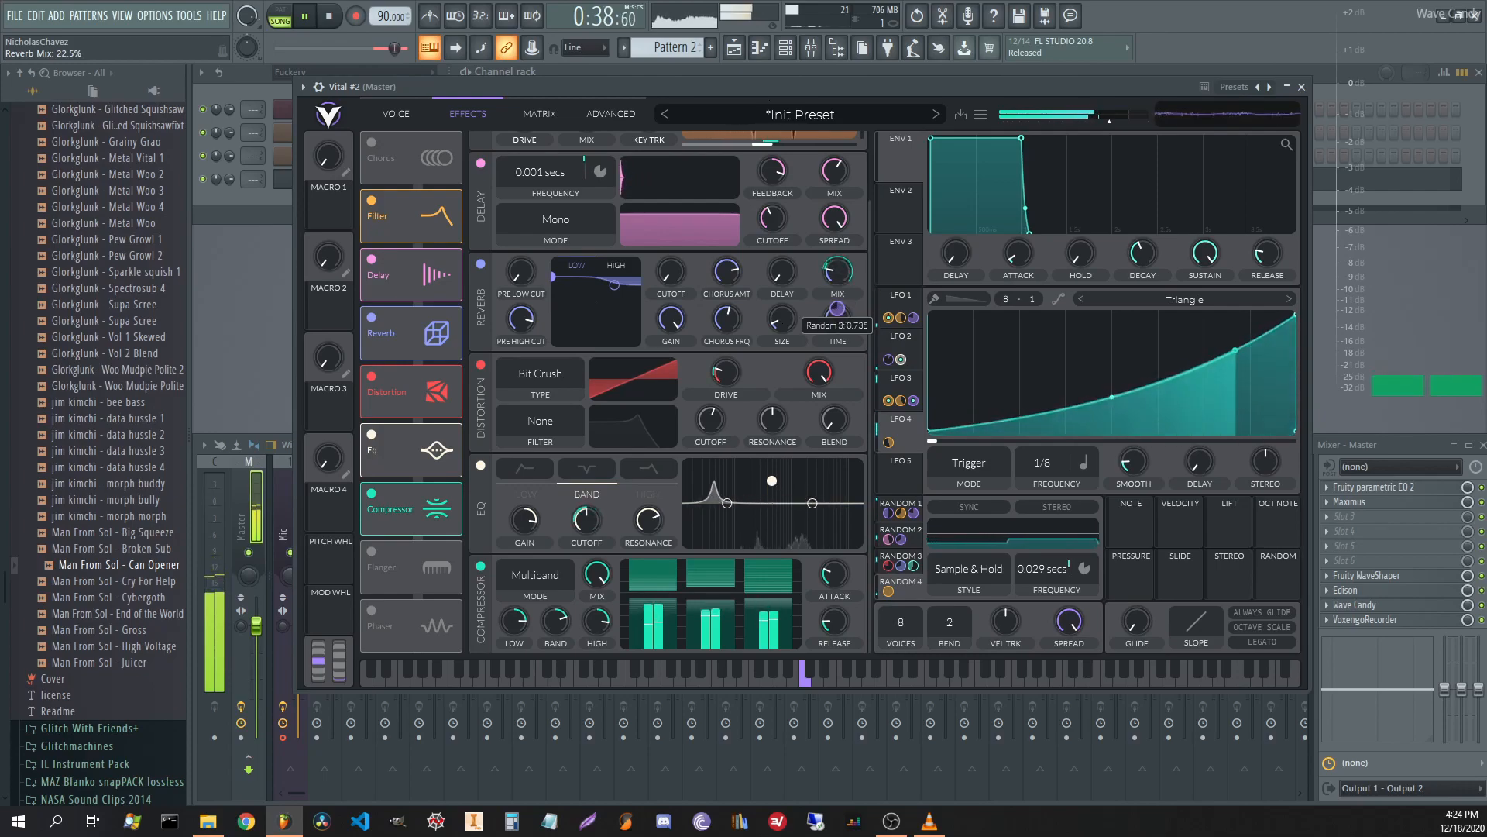
left_click(410, 118)
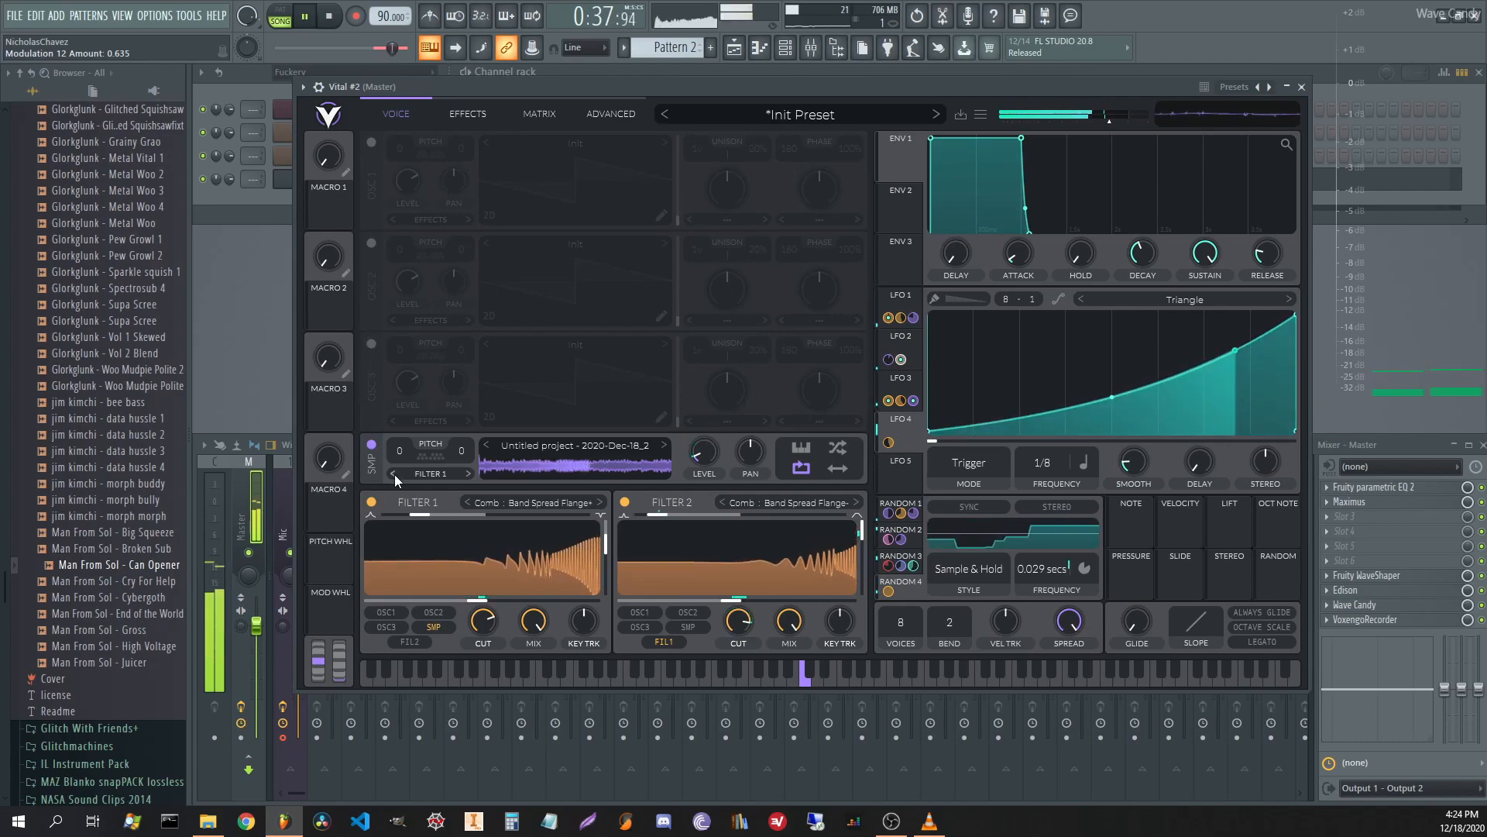
left_click(465, 116)
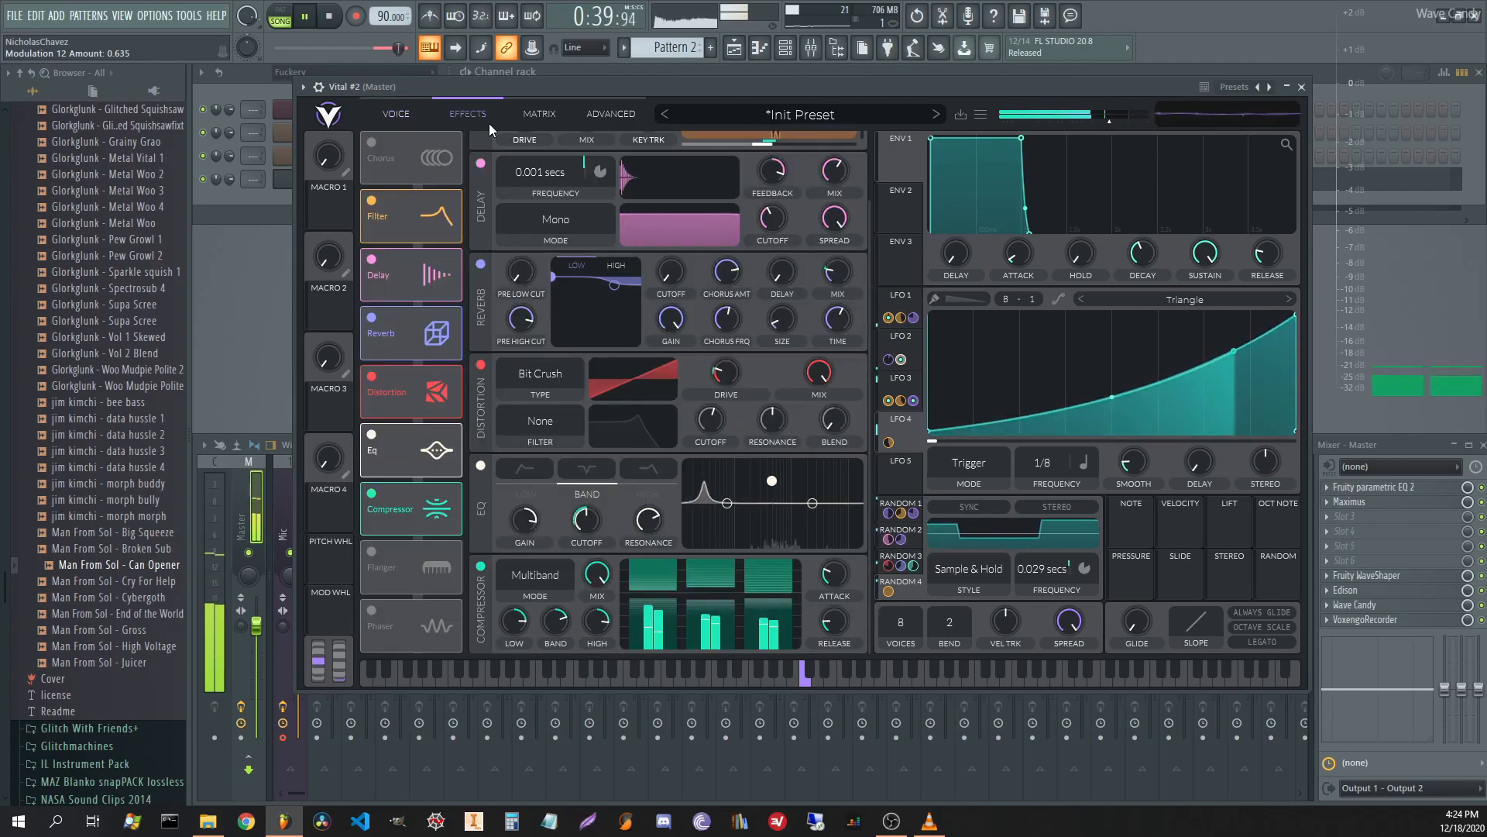
left_click_drag(727, 383, 726, 420)
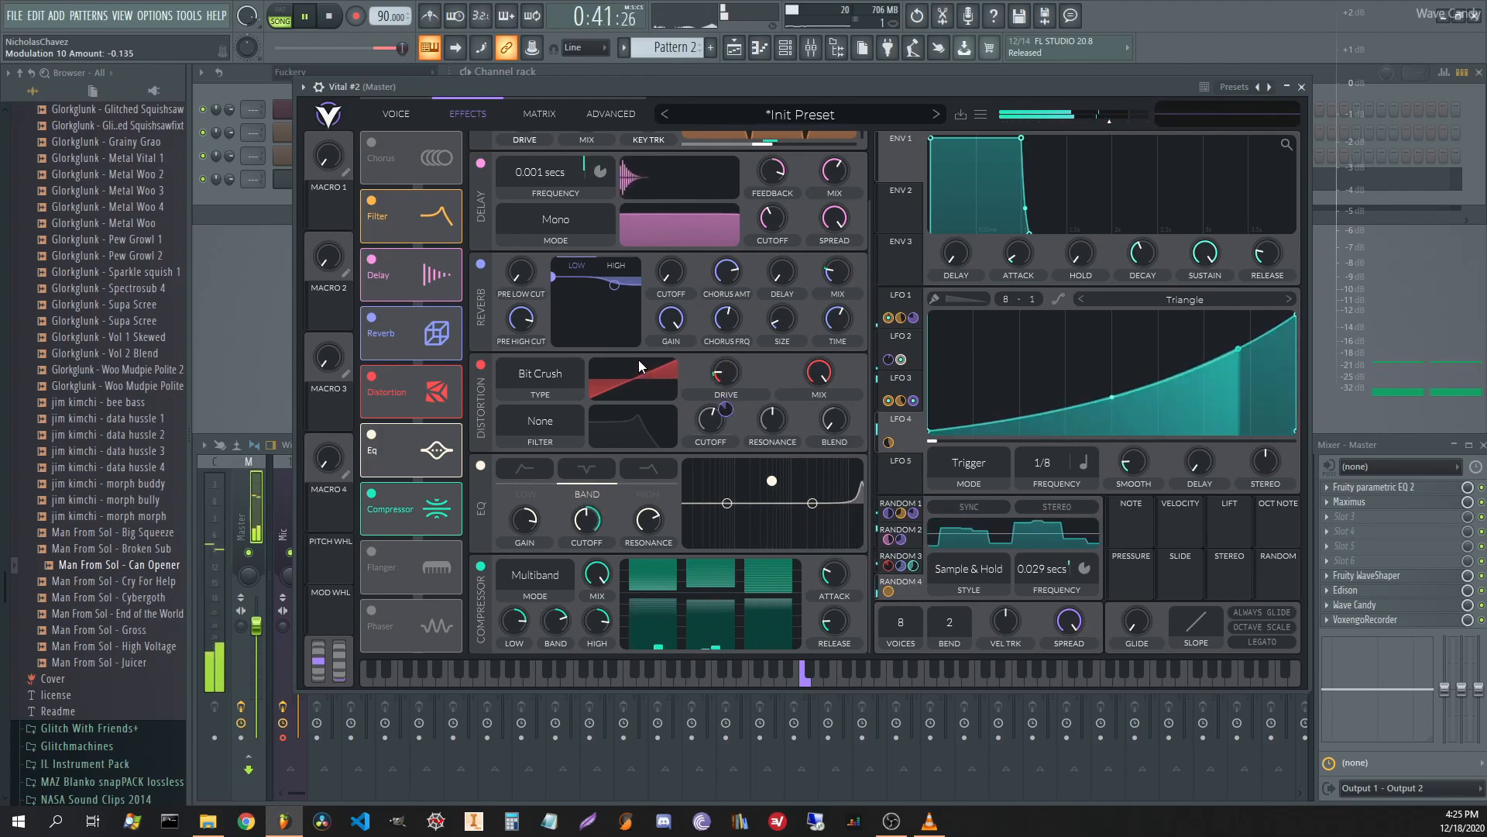
Switch the distortion type to Linear Fold.
key("space")
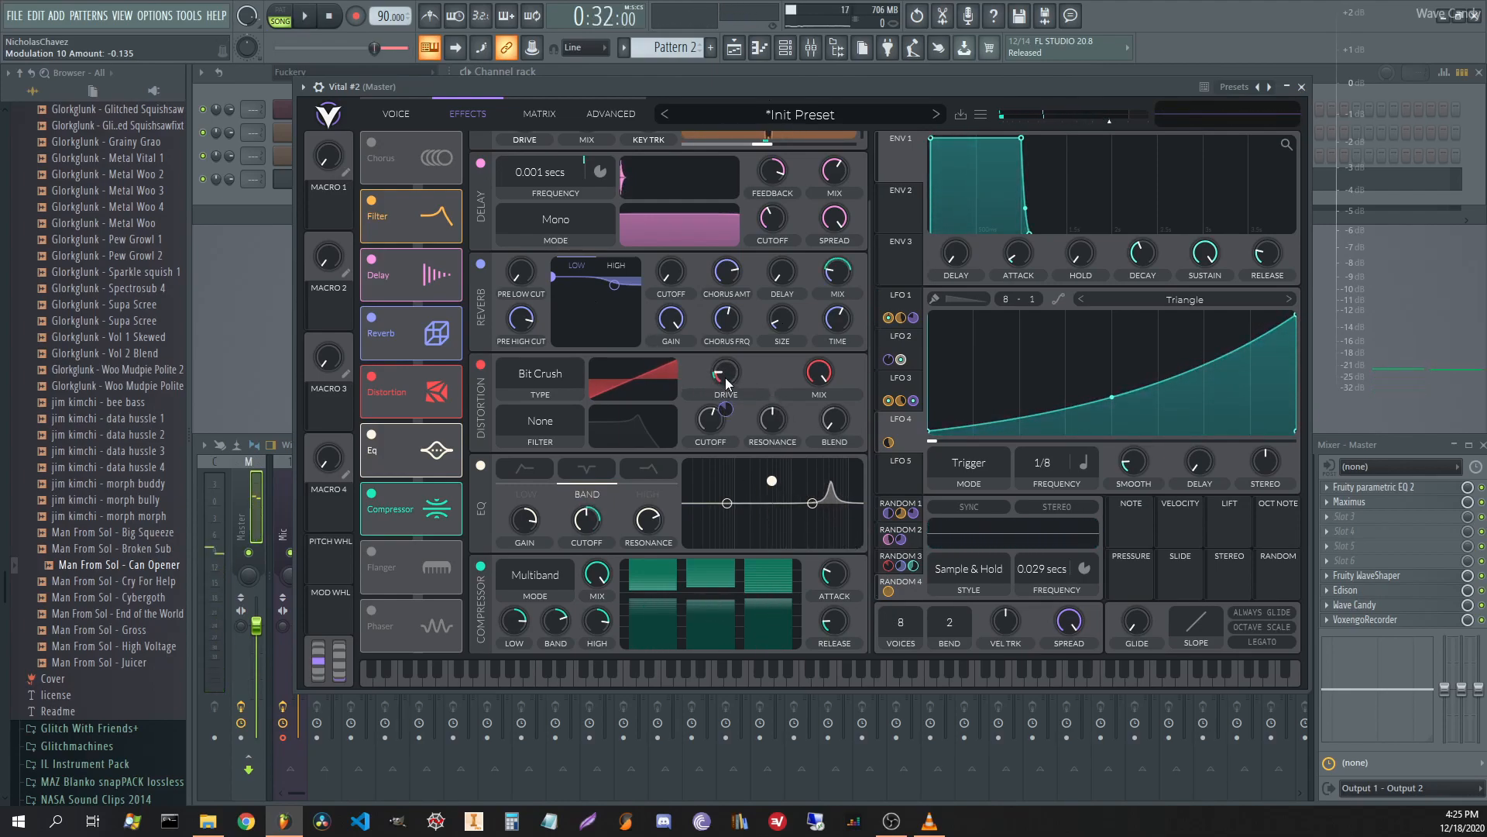
left_click(539, 376)
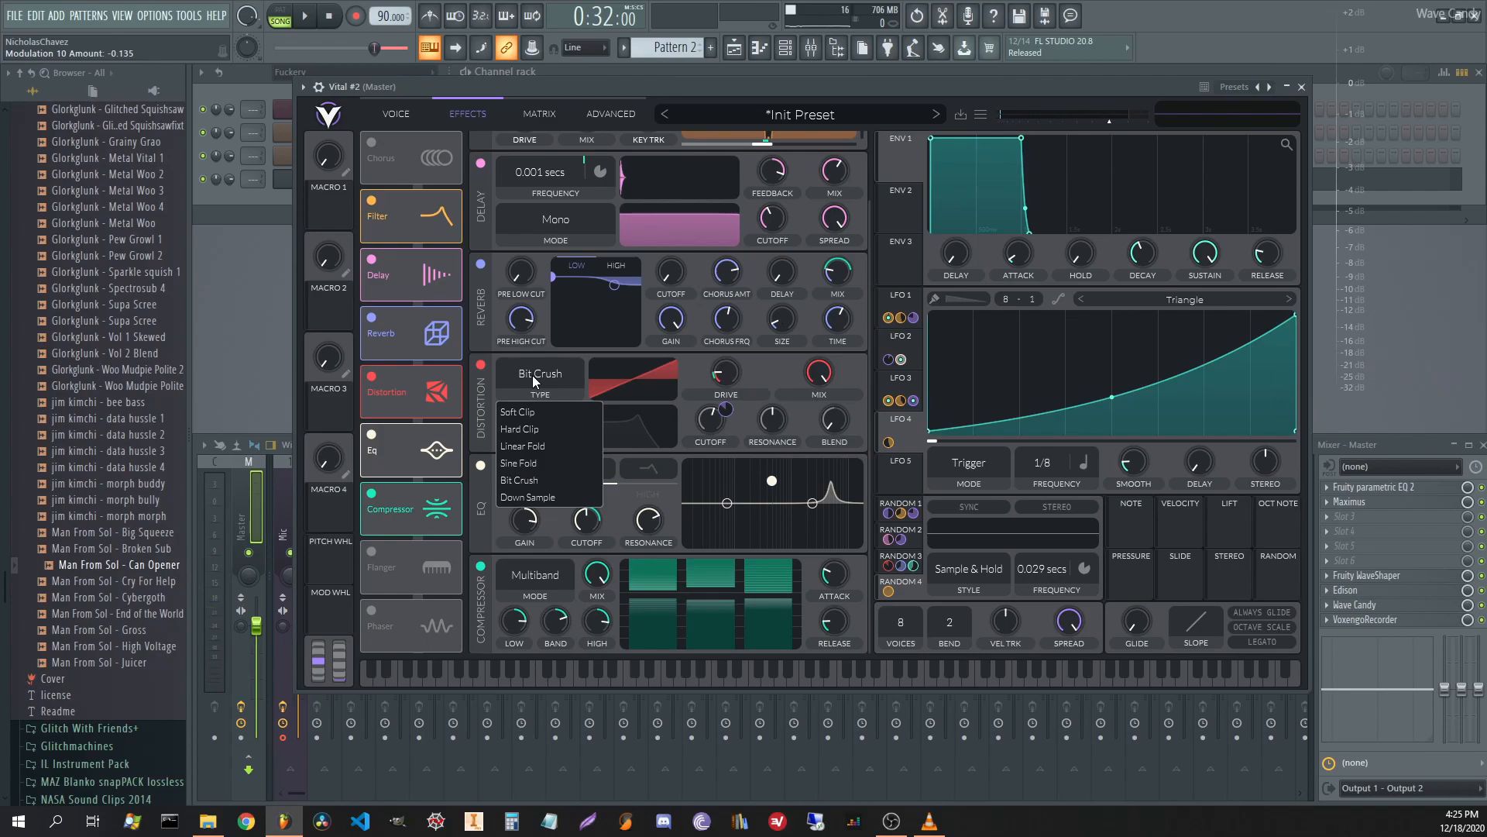
left_click(550, 447)
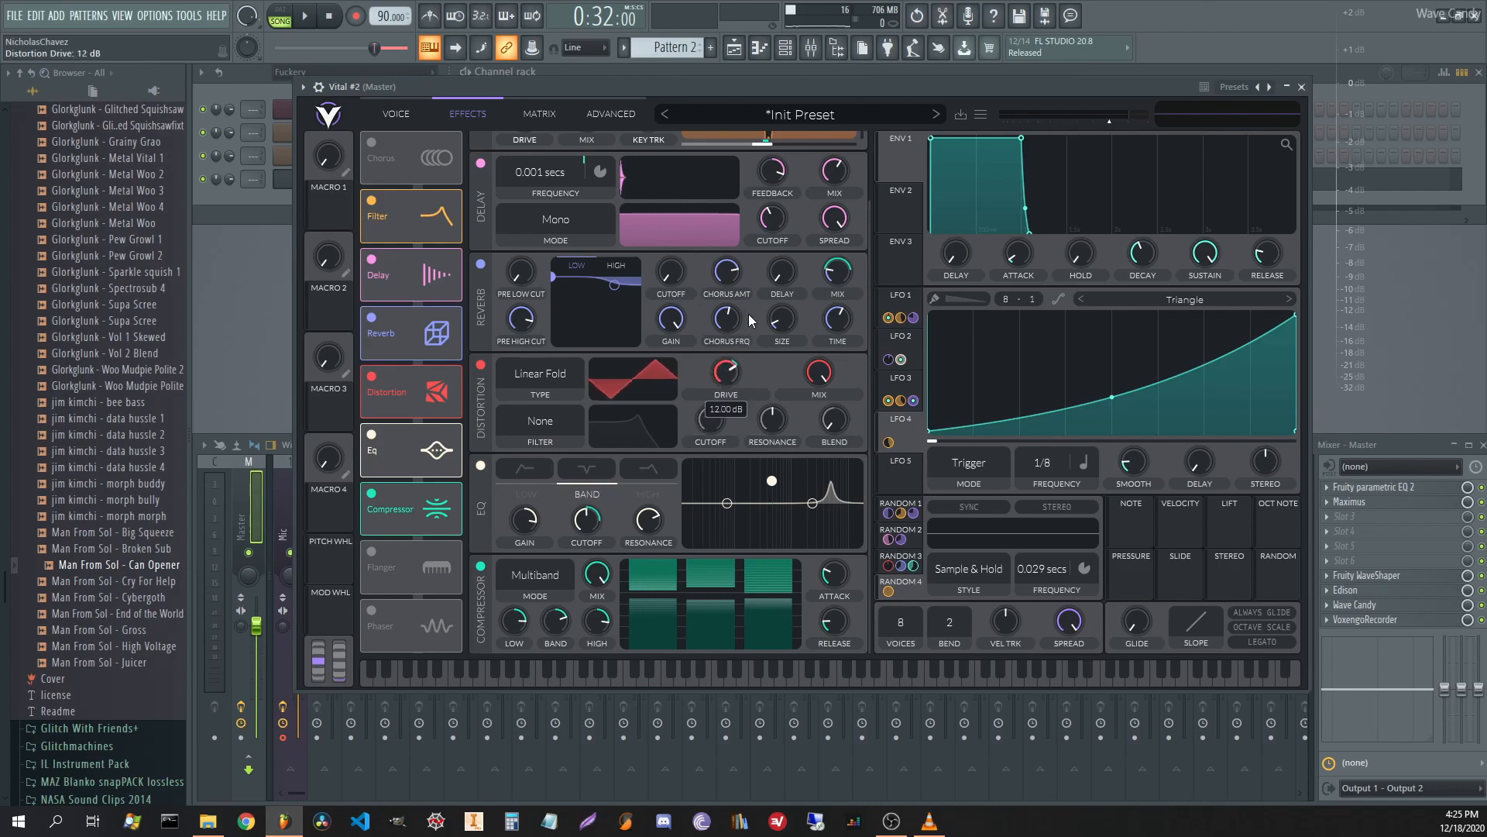
Deepen Random 3's modulation of the distortion drive to about -29.7.
key("space")
scroll(726, 370, "up", 5)
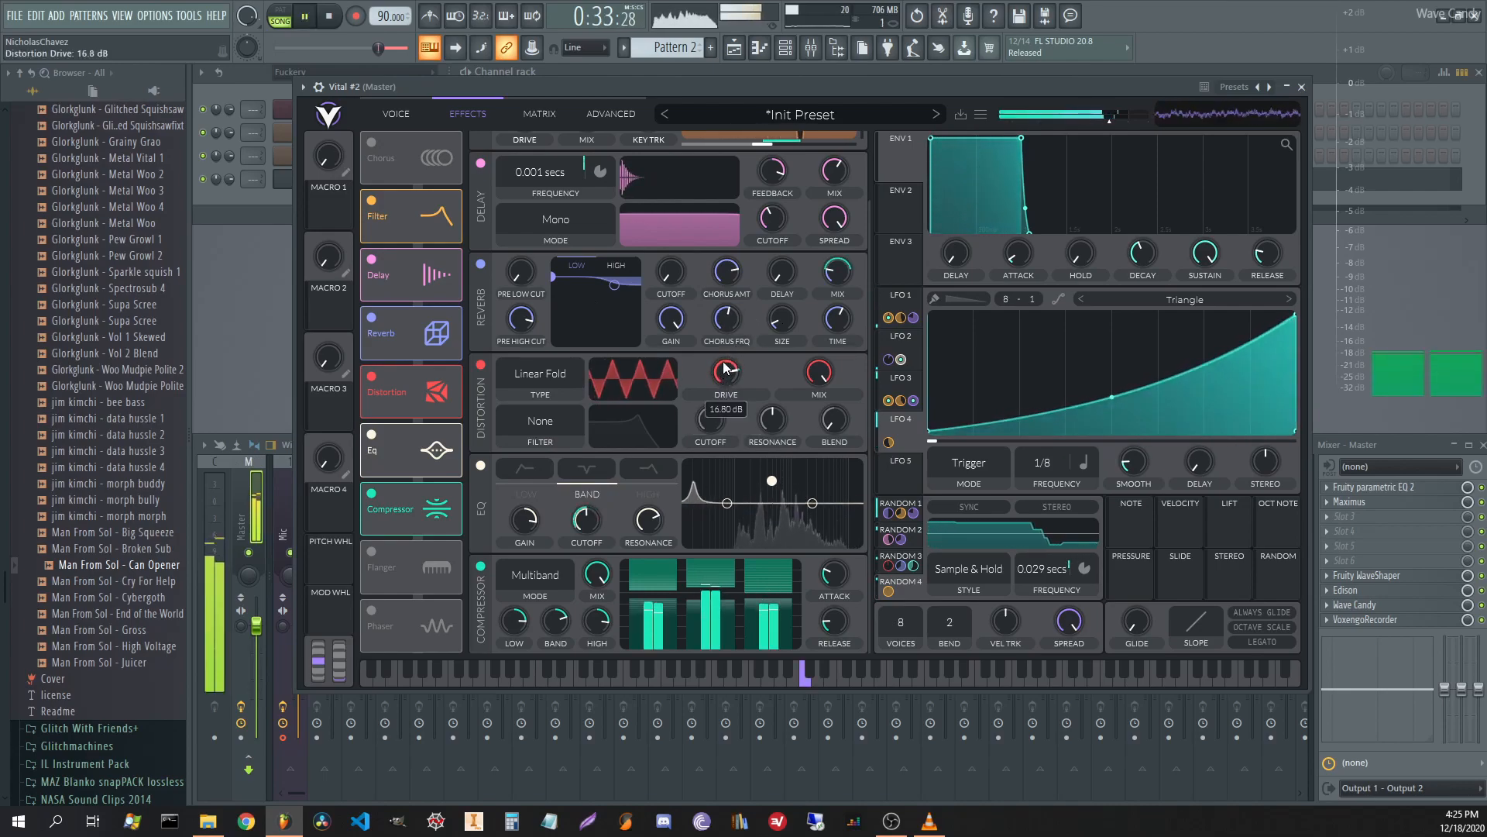
left_click_drag(726, 411, 726, 434)
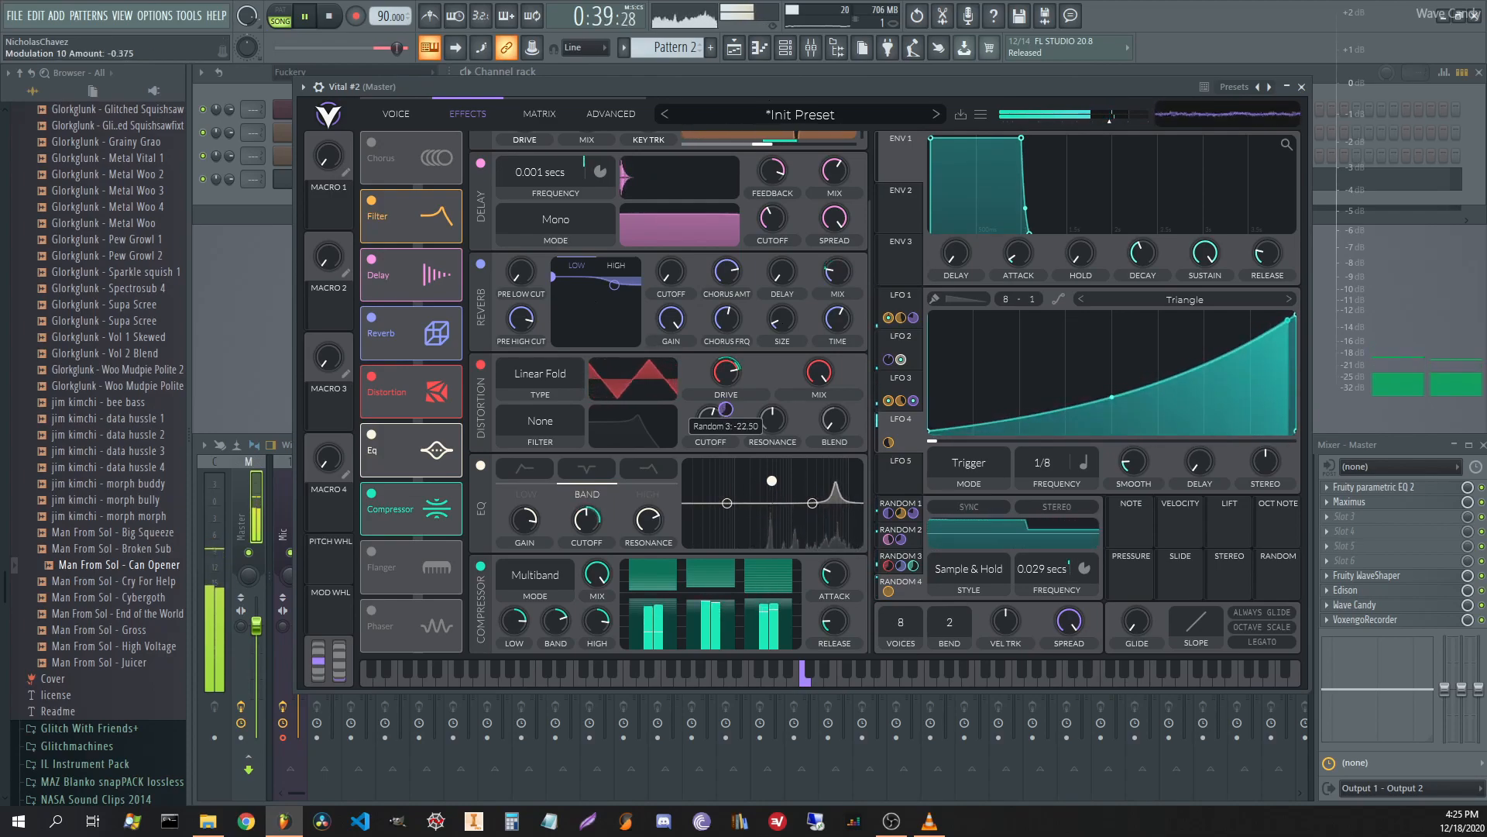
scroll(726, 373, "up", 5)
left_click_drag(726, 410, 726, 434)
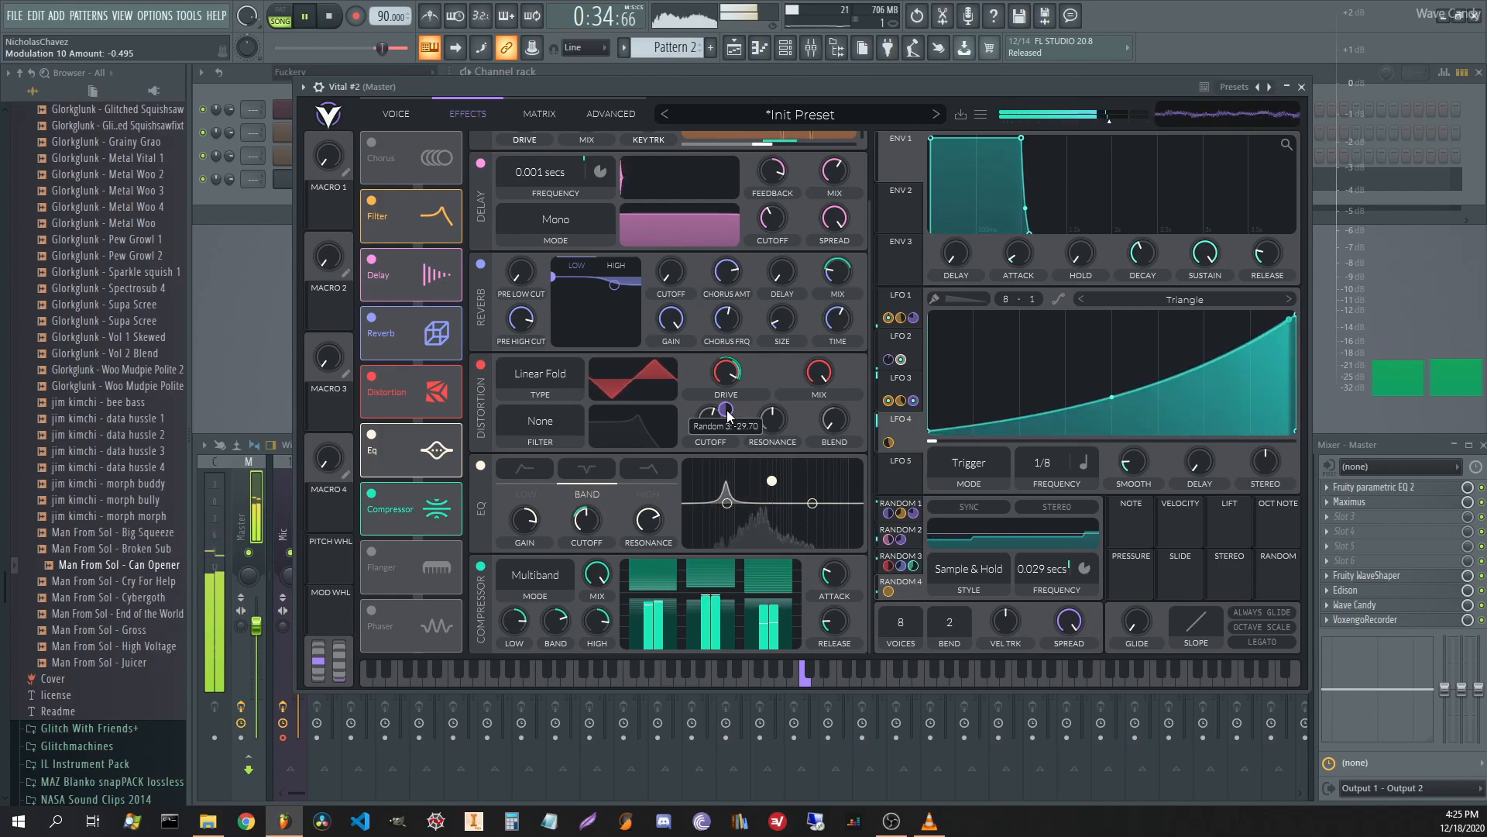
mouse_move(592, 524)
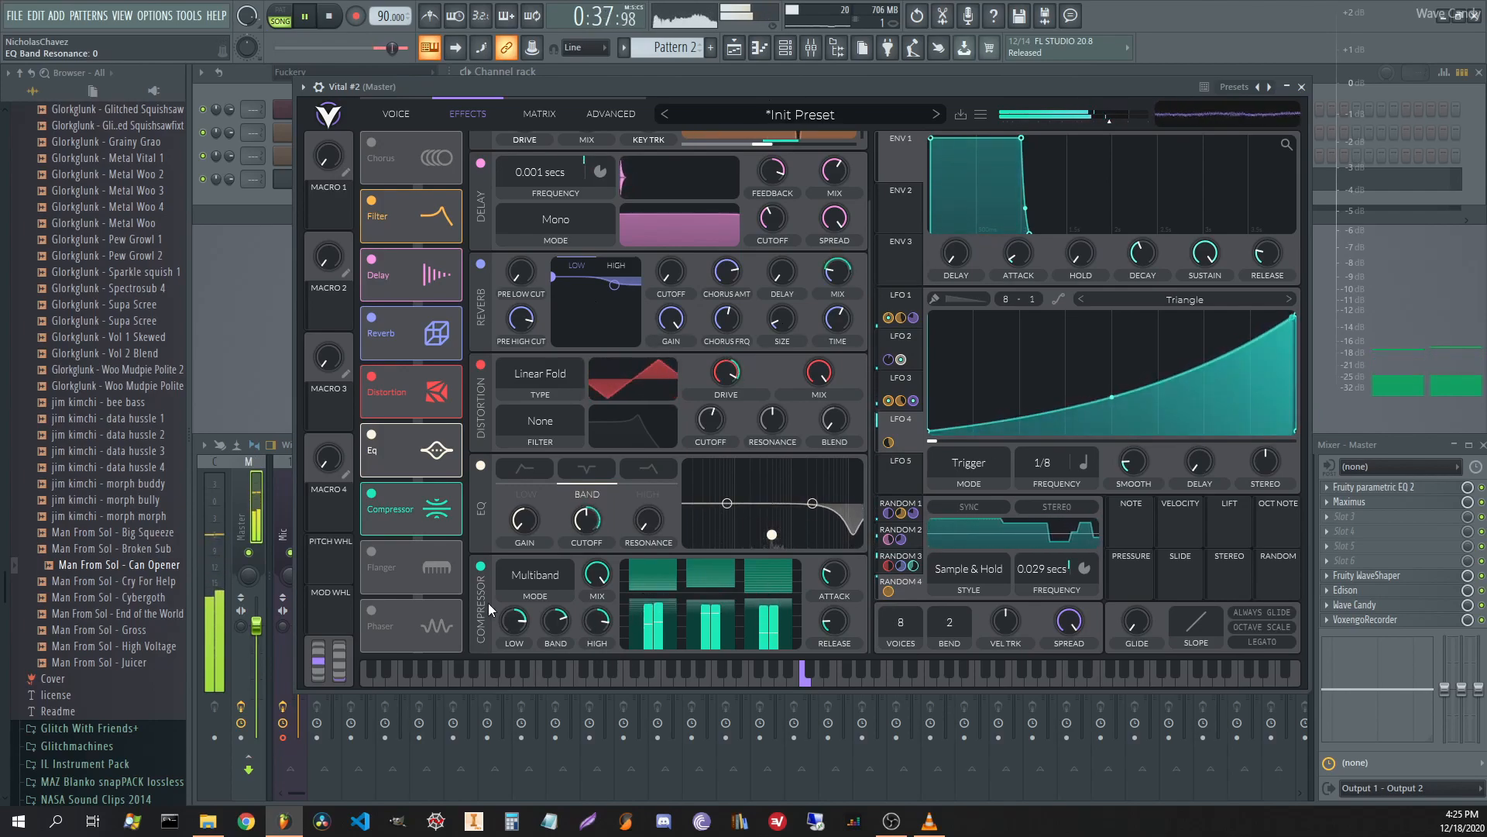
Move Vital's EQ up to sit below Delay in the effect chain, then stop playback.
left_click_drag(434, 450, 424, 335)
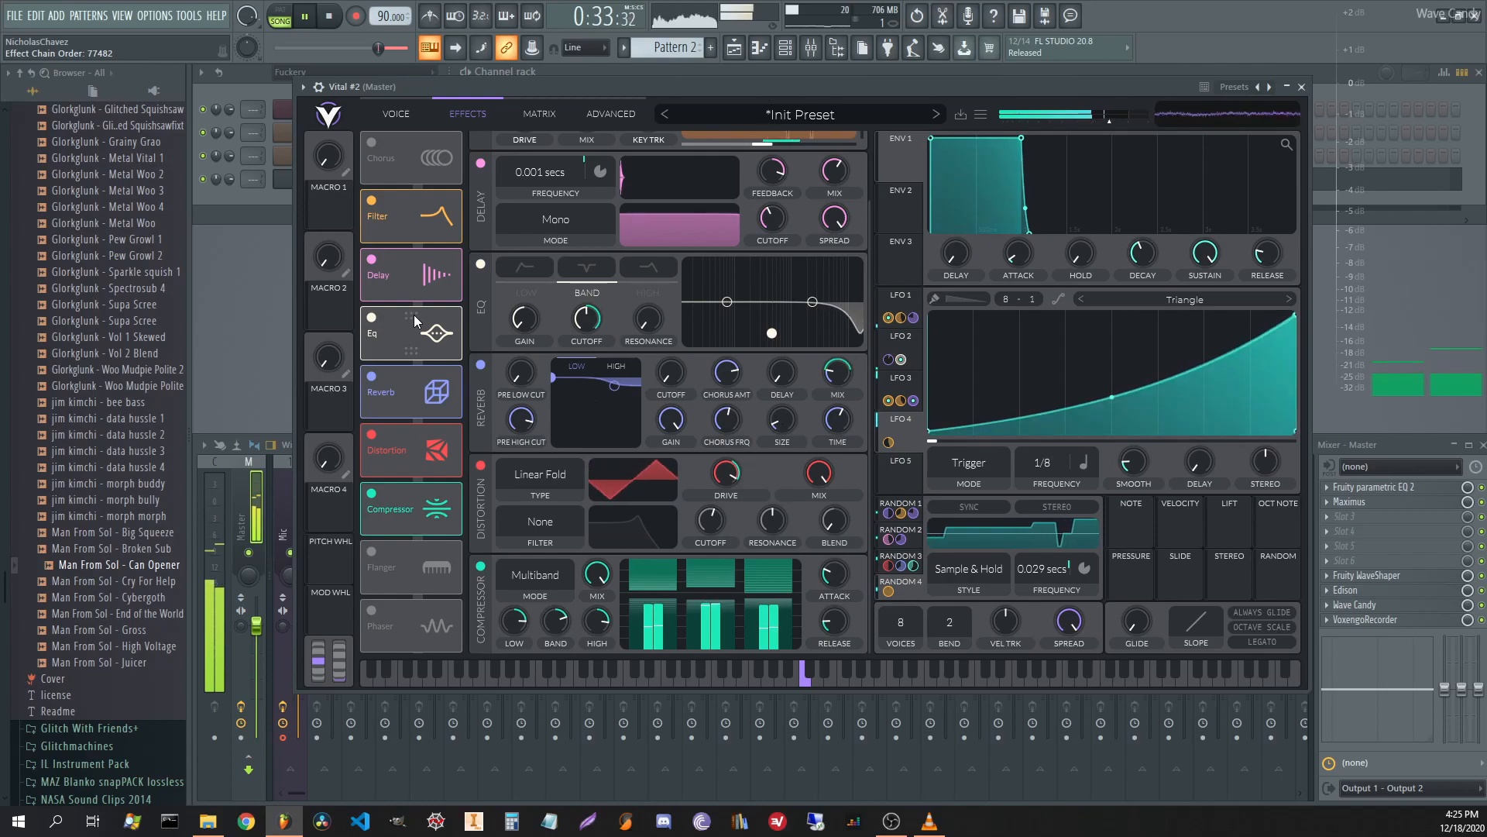
key("space")
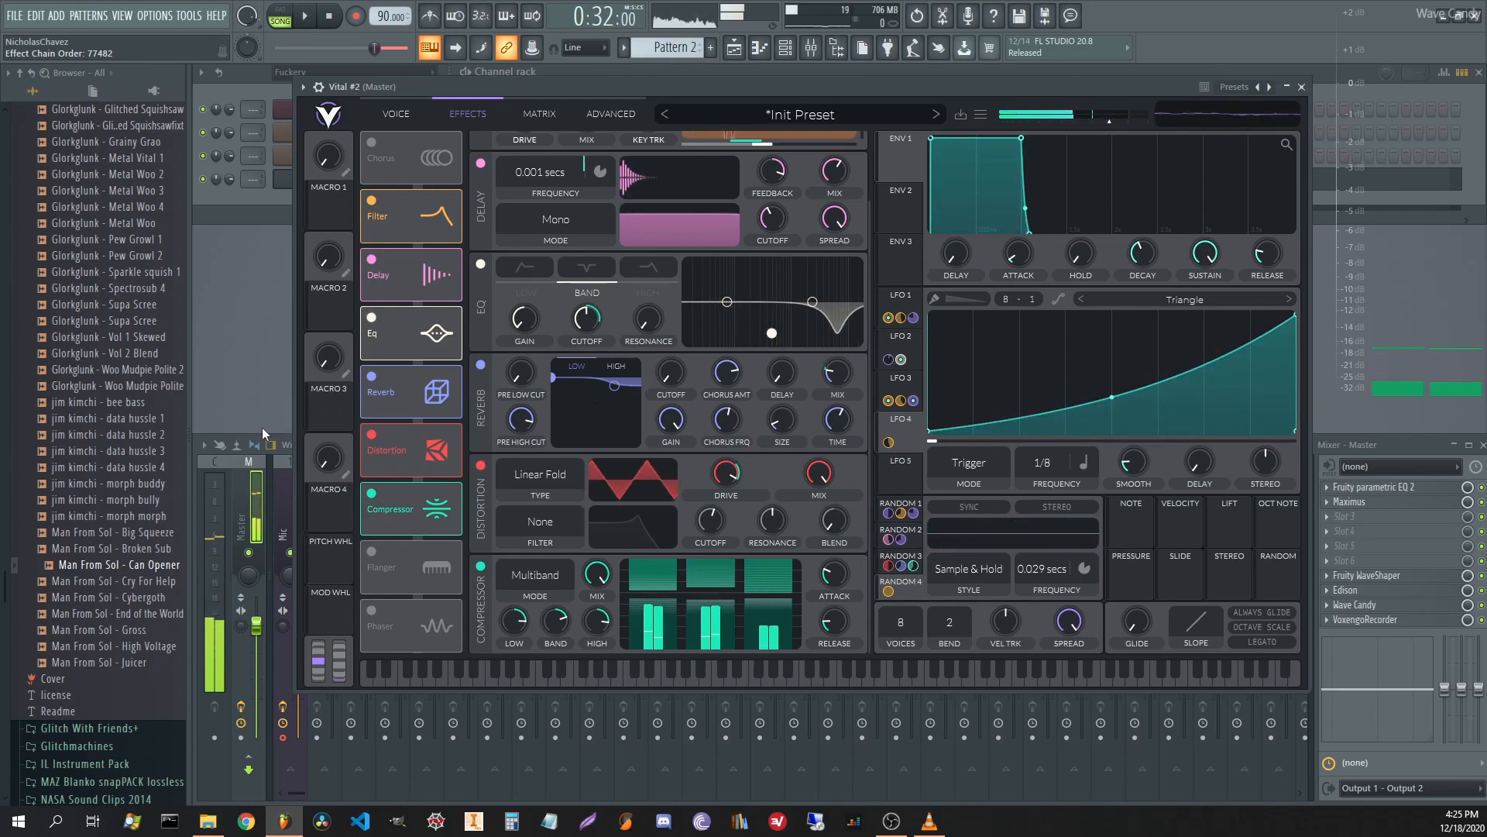
left_click(245, 520)
Open Edison on the master, record a test take and clear it, and glance at Vital's modulation matrix.
left_click(1367, 590)
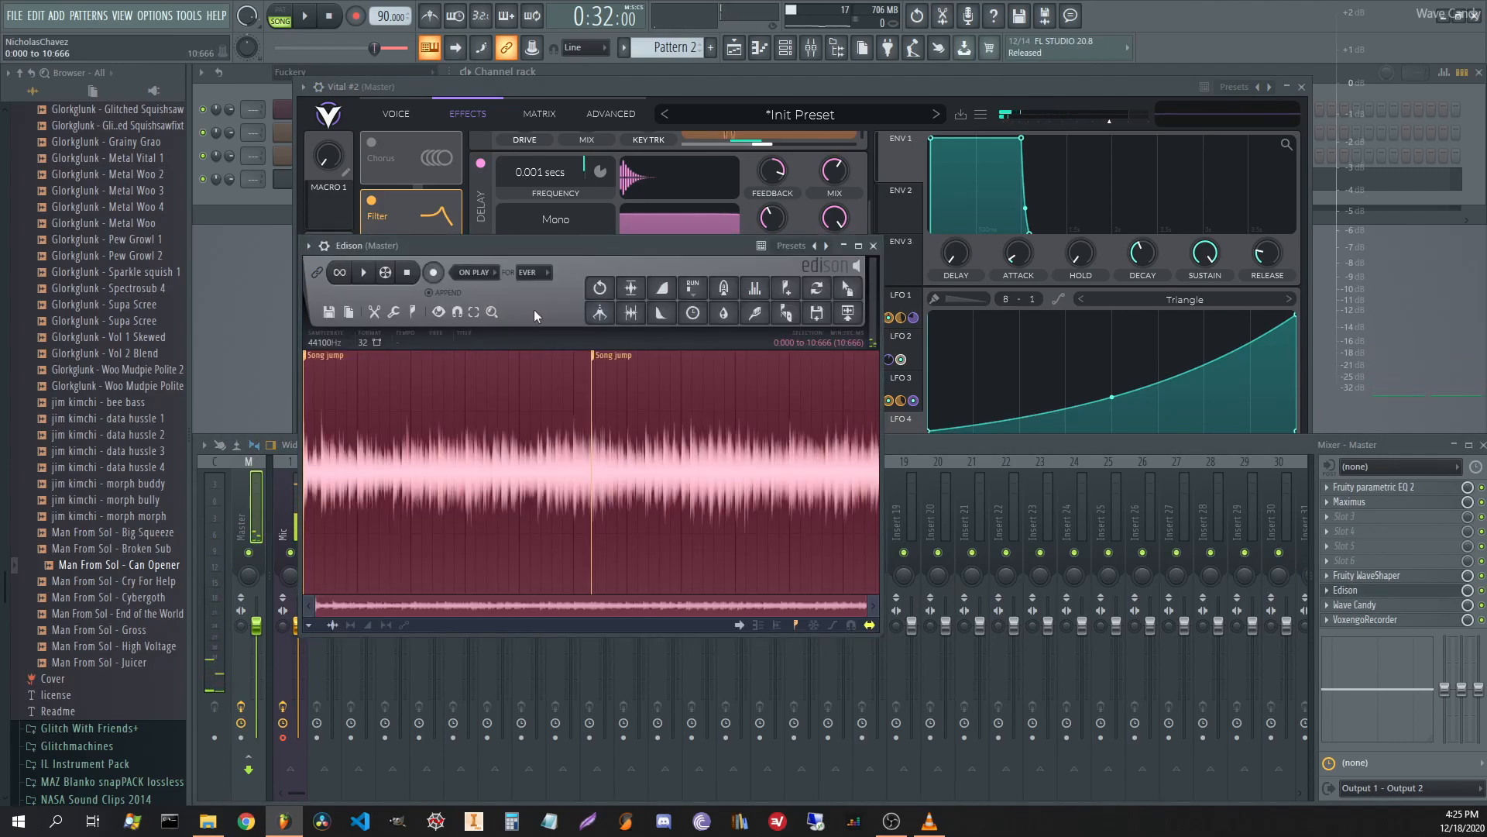
key("Delete")
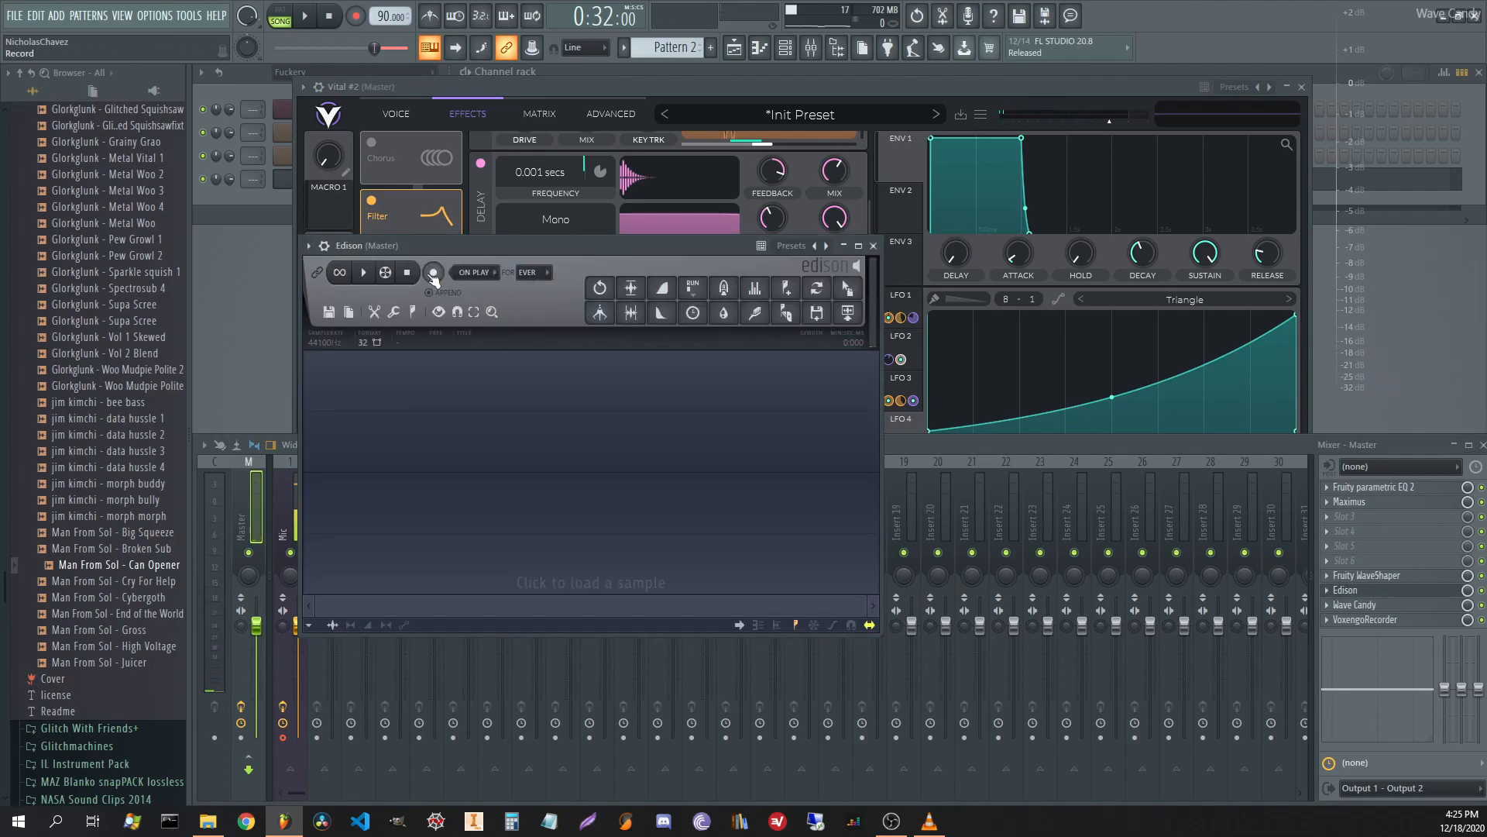
key("space")
key("space")
key("Delete")
left_click(537, 113)
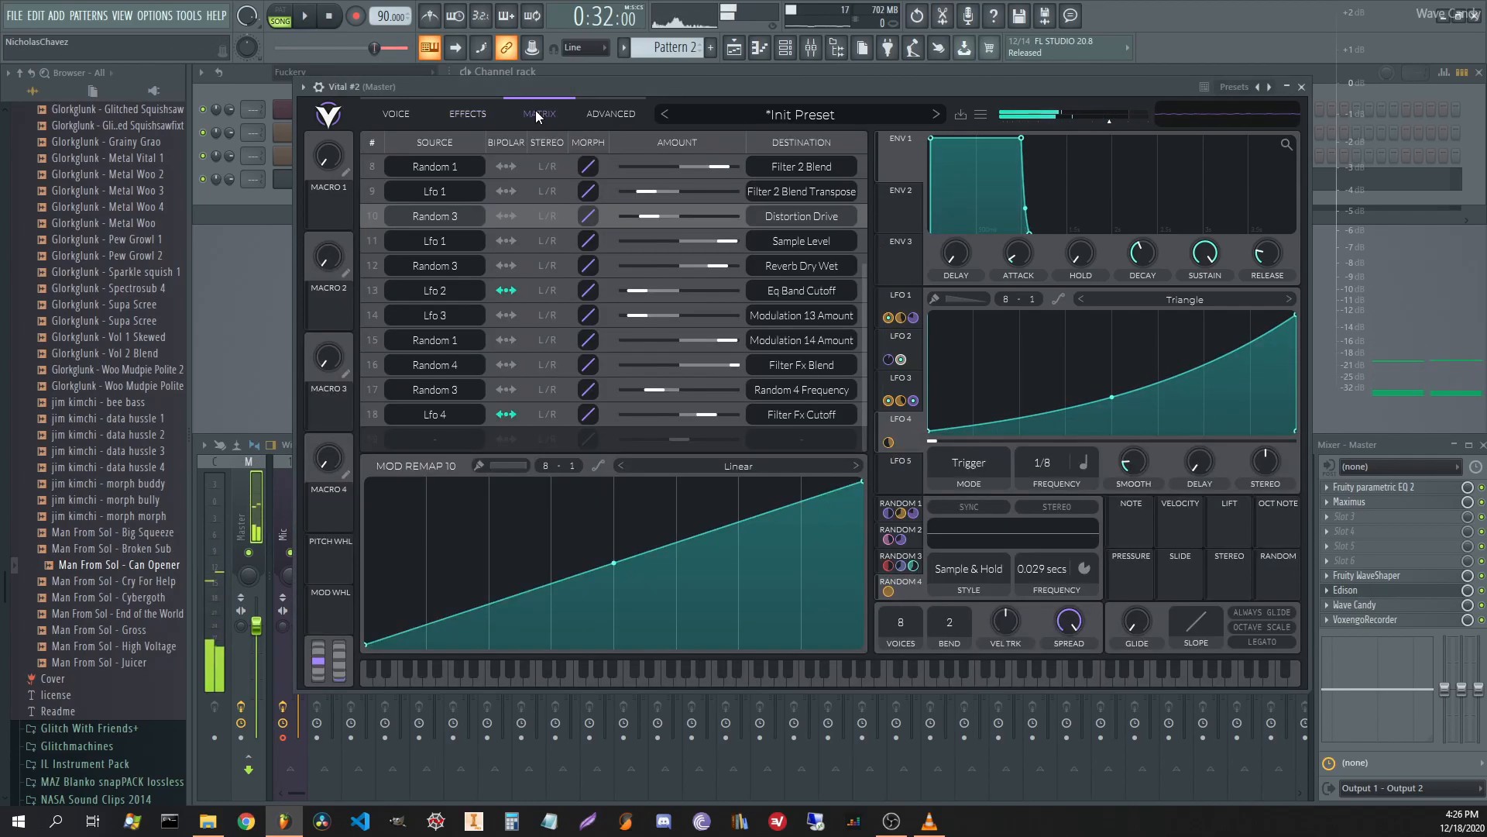
left_click(470, 114)
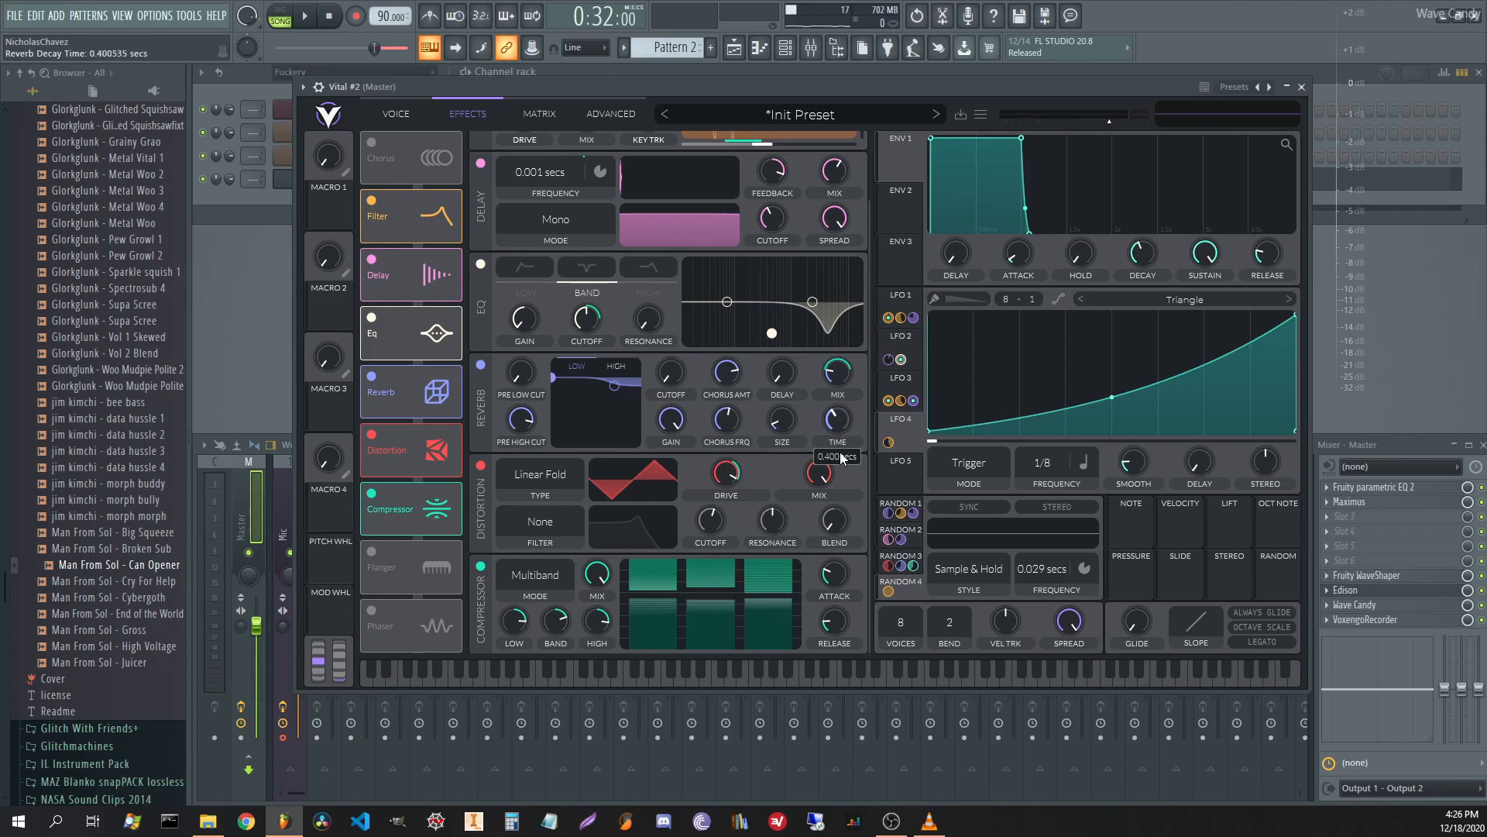
Audition the patch, then record a fresh take of the song playback into Edison on the master.
key("space")
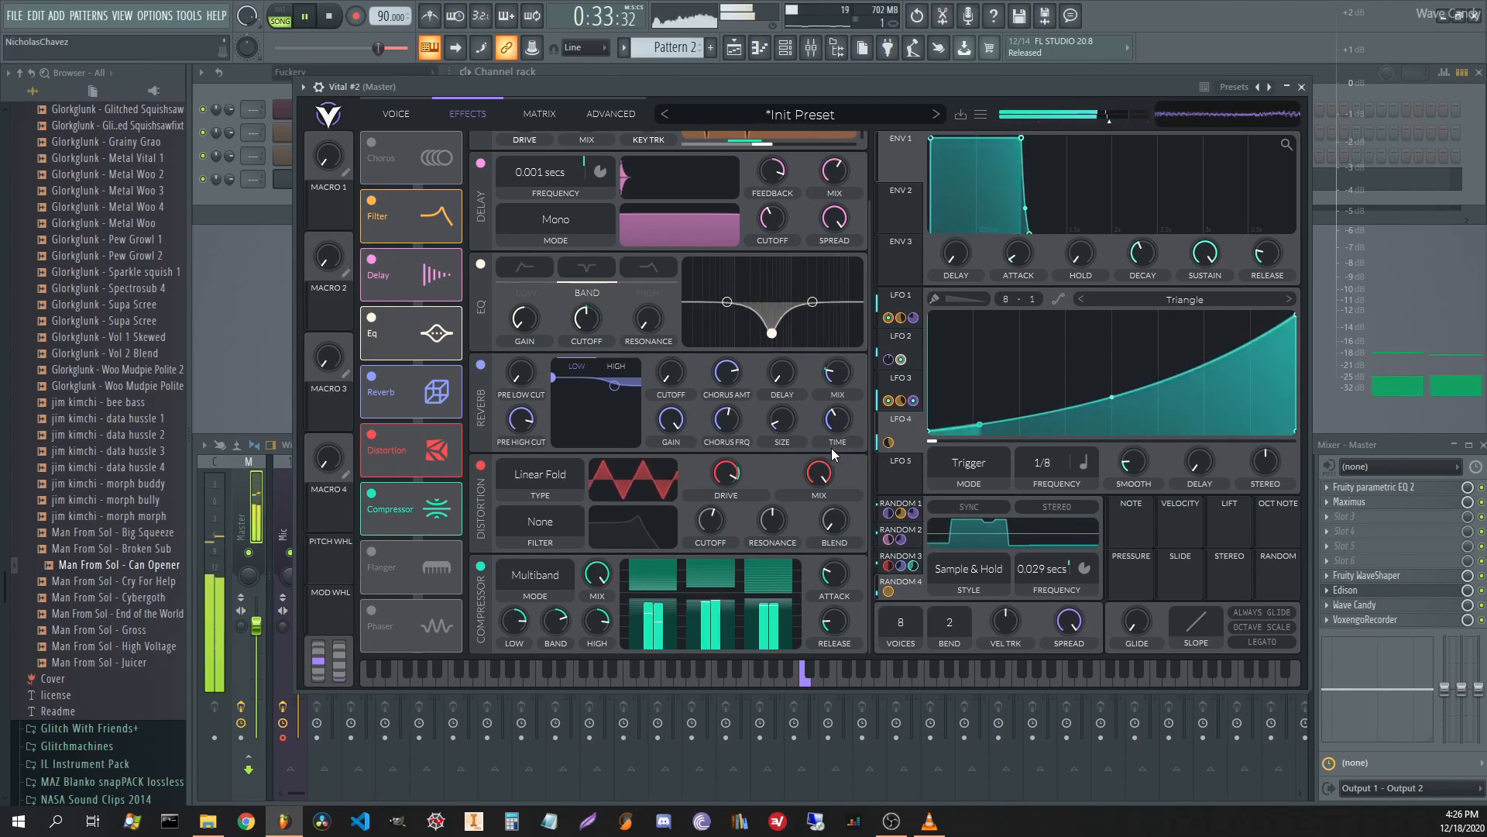
key("space")
key("F9")
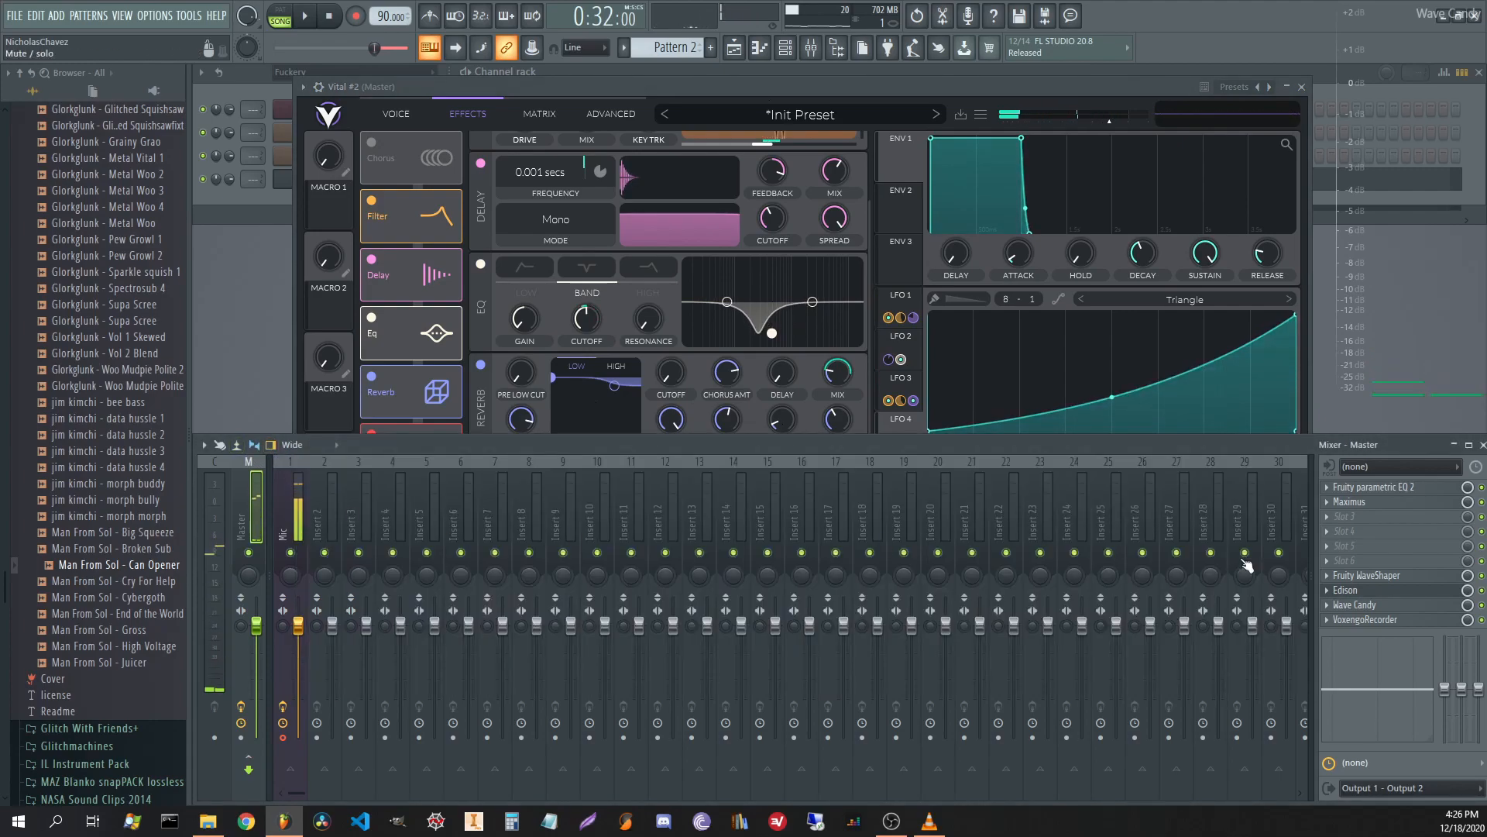
left_click(1363, 590)
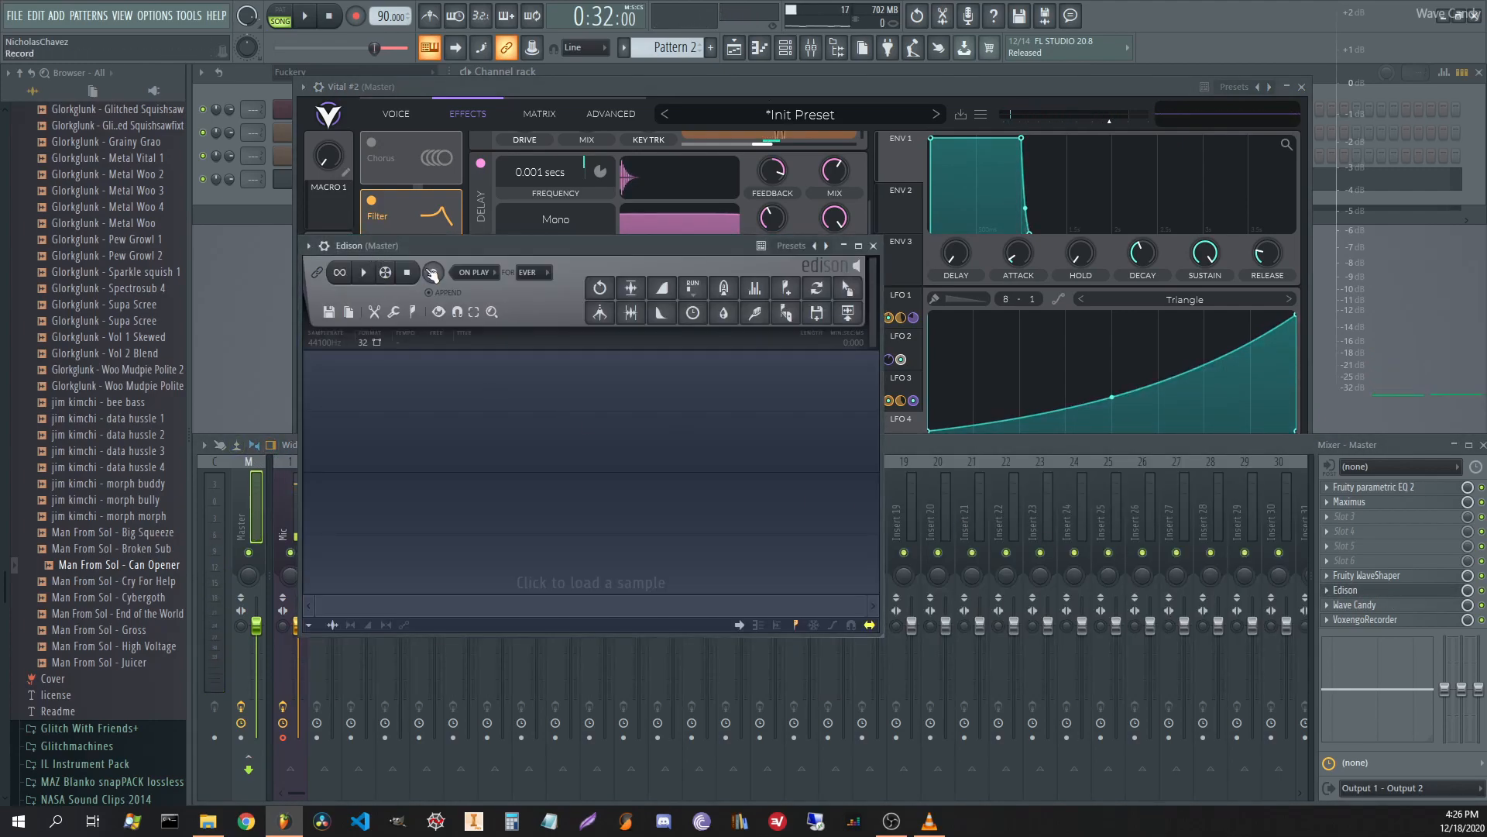
left_click(308, 17)
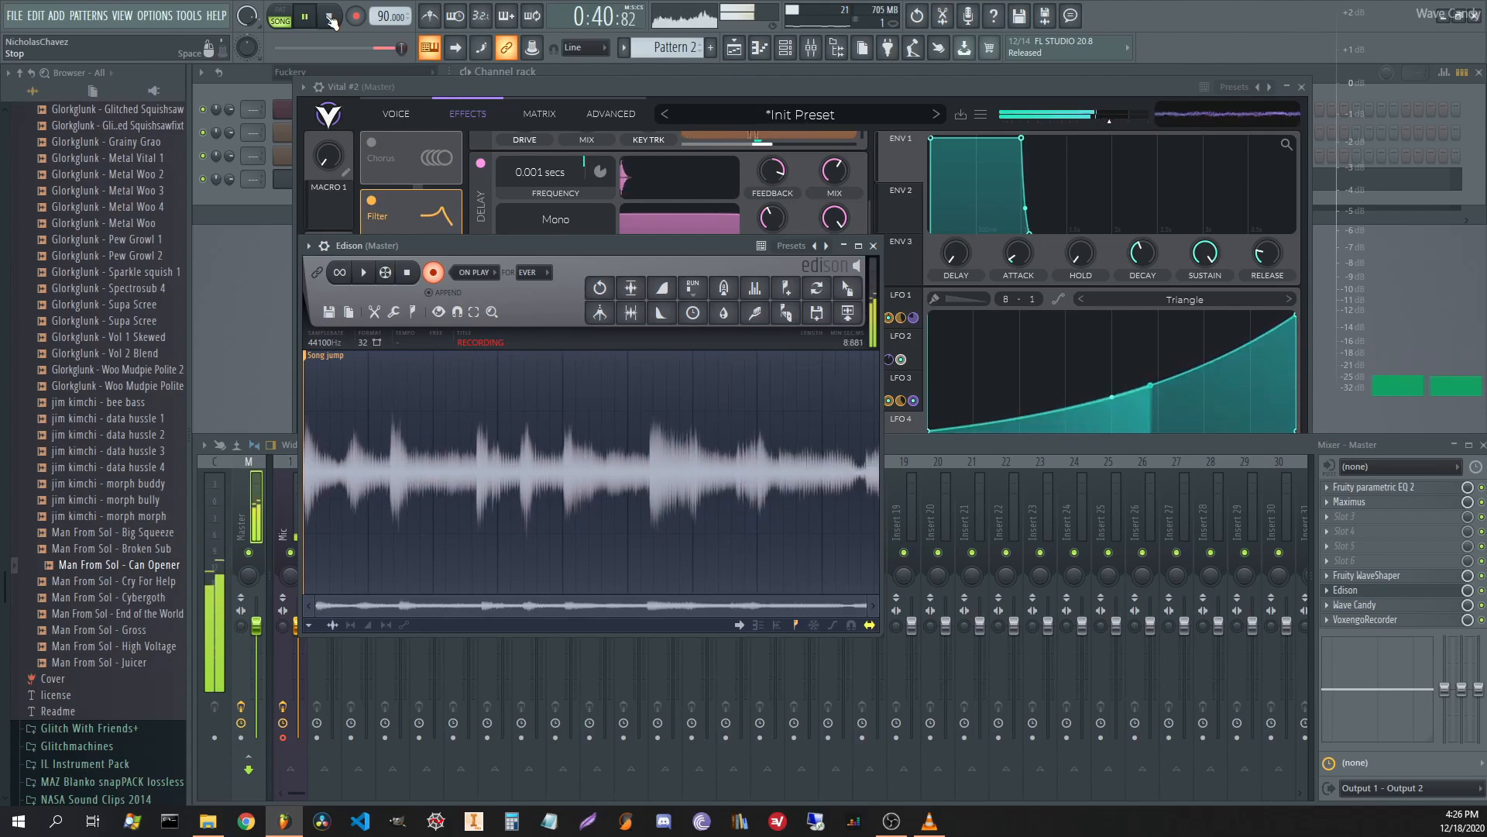
left_click(330, 17)
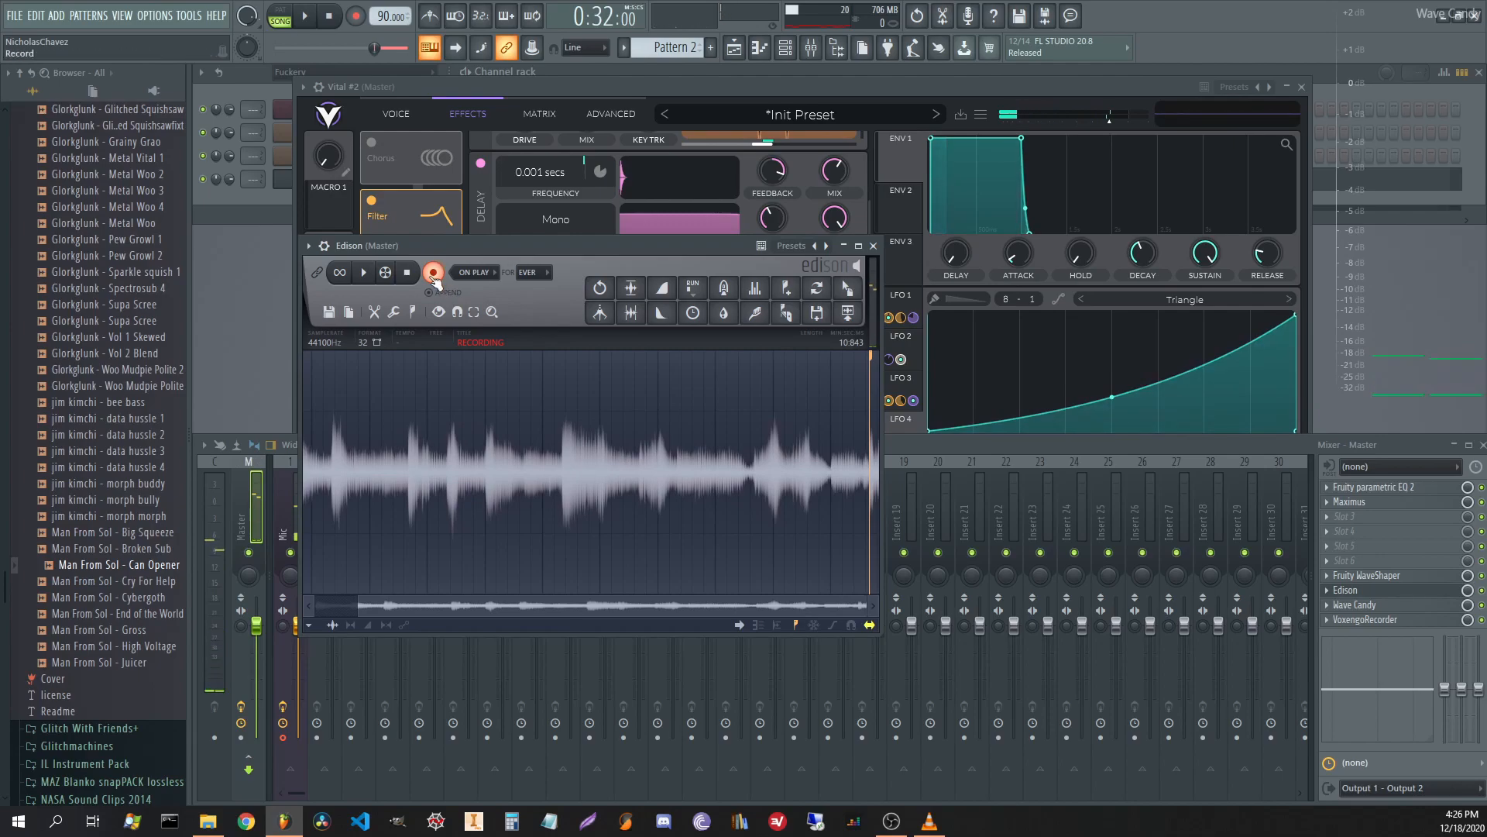
left_click(433, 274)
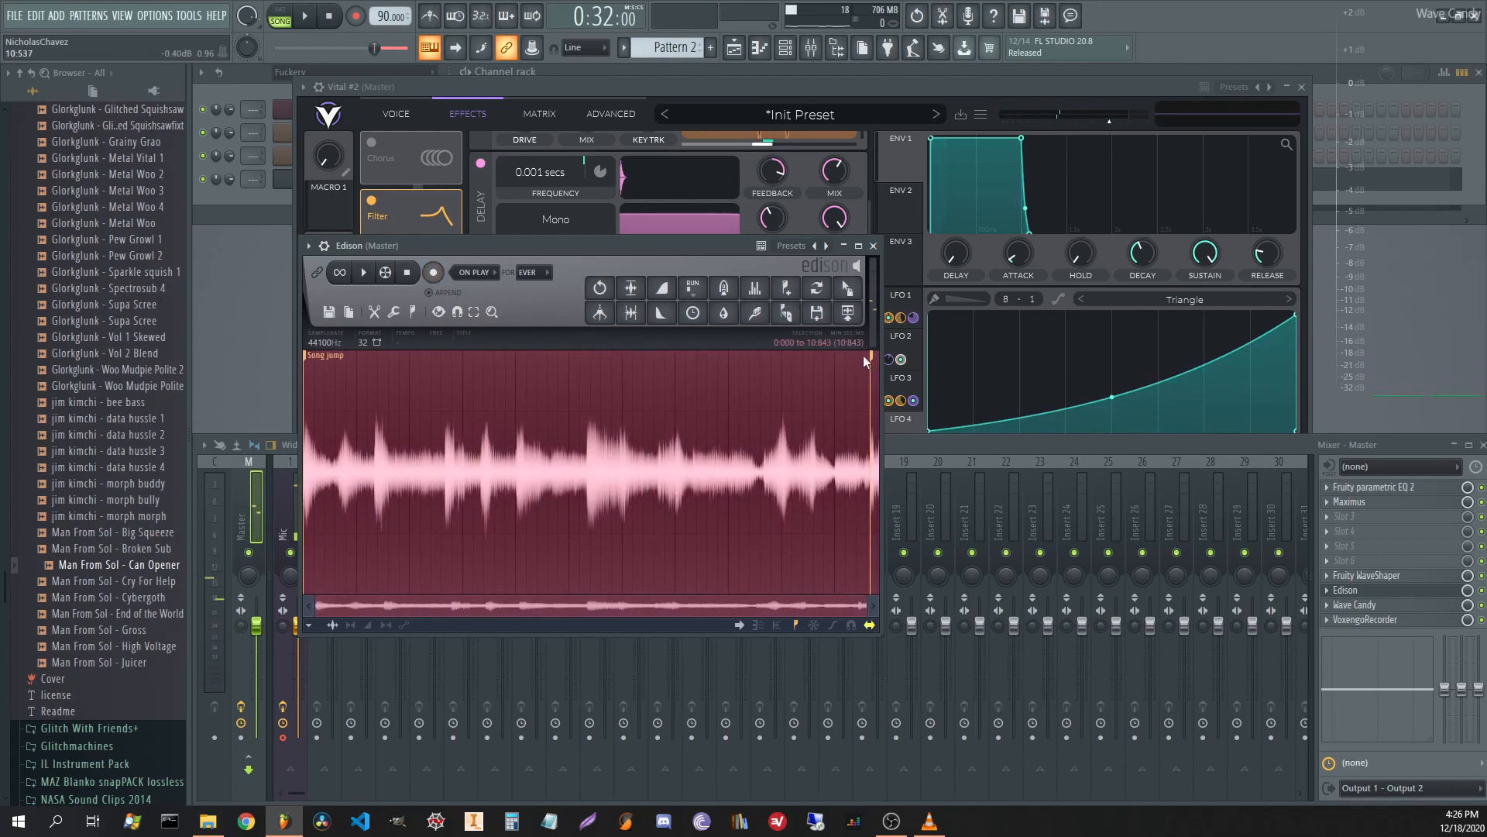
Trim the take's tail, place it as an audio clip on Track 2 at bar 21, and play it.
key("Delete")
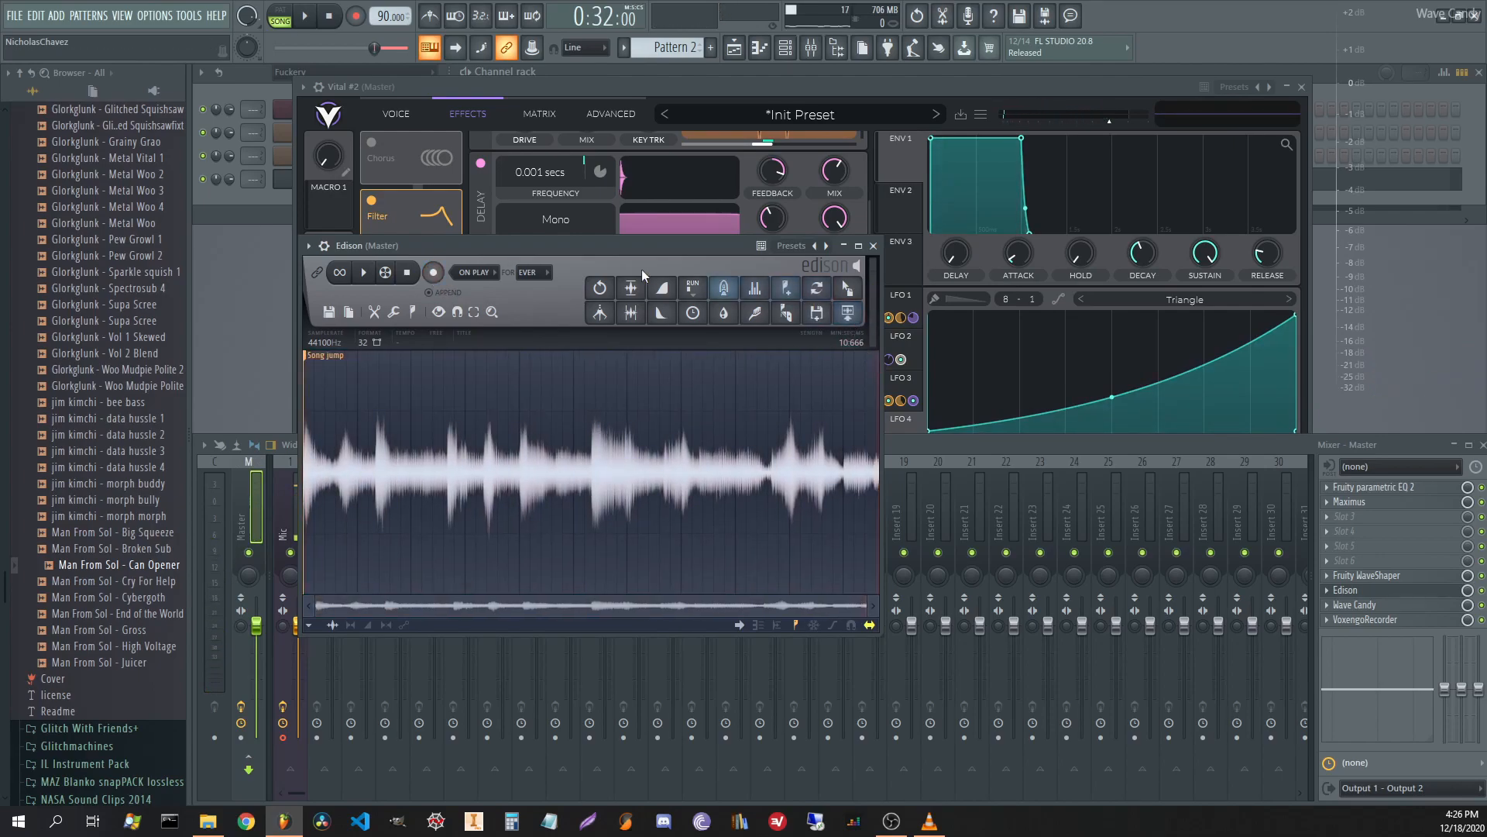
left_click_drag(631, 290, 1263, 123)
scroll(1355, 259, "right", 5)
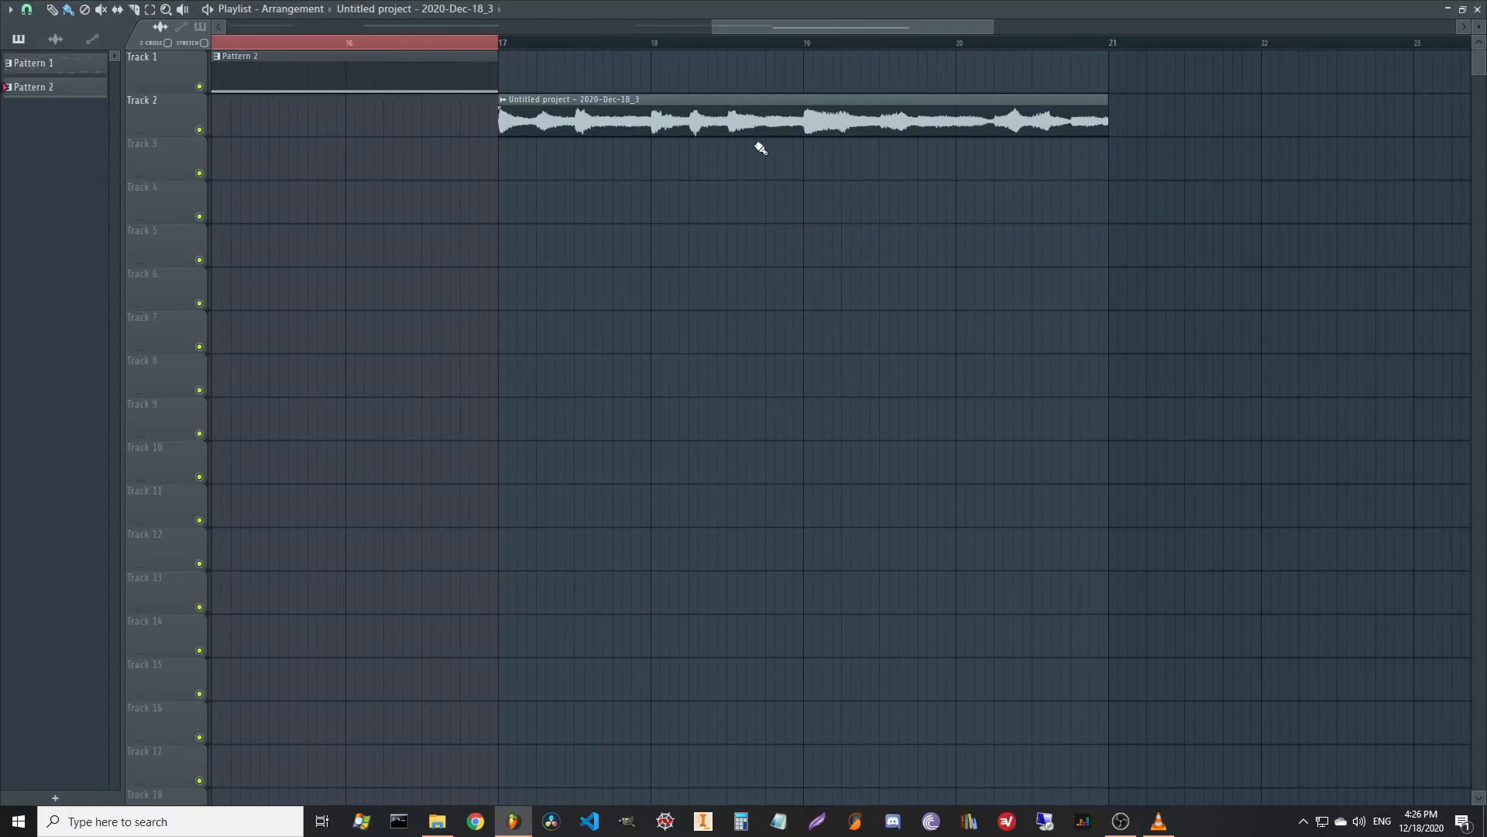
left_click_drag(758, 126, 1372, 113)
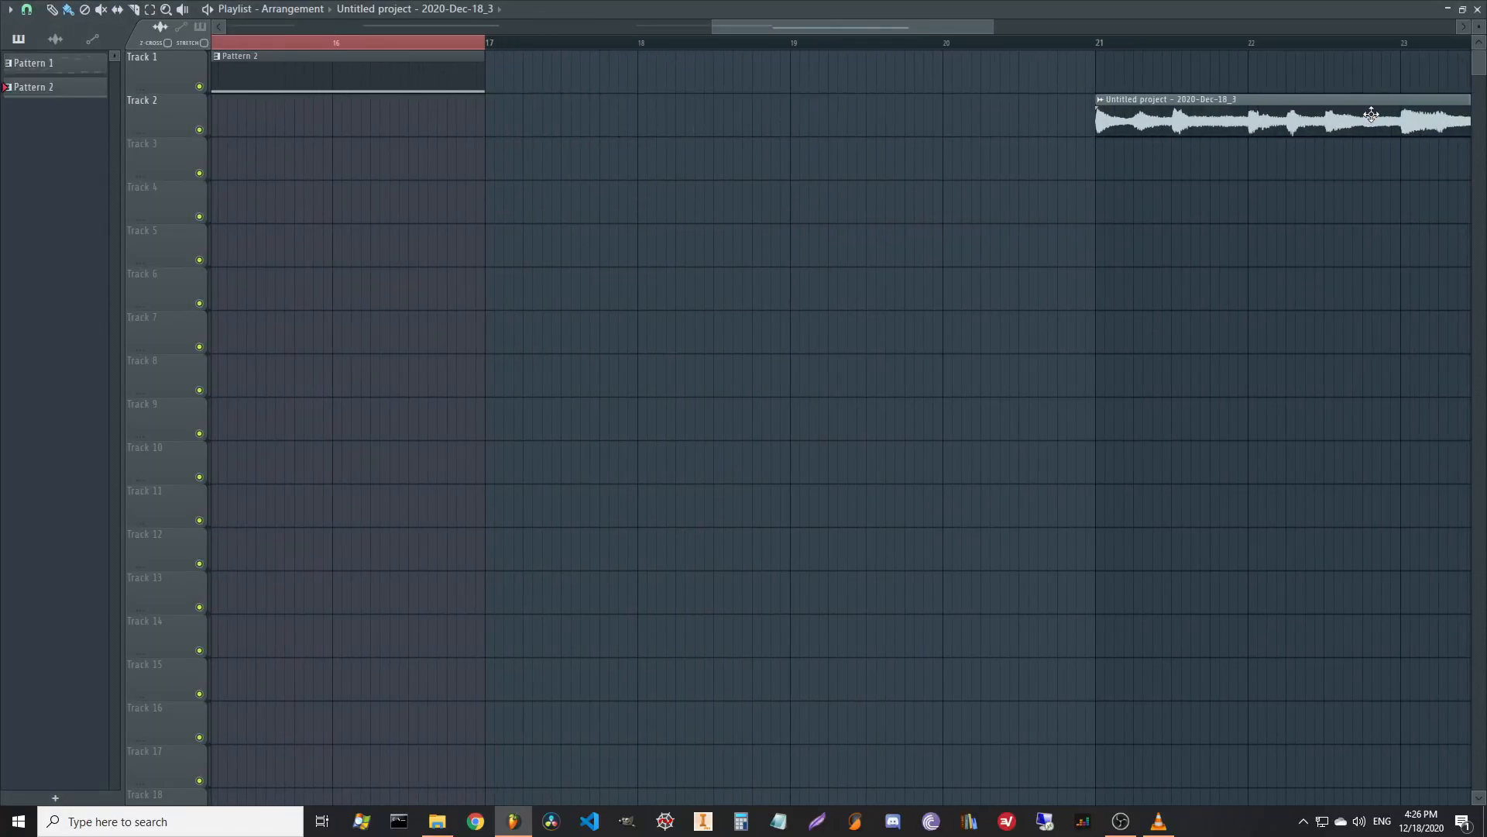
scroll(813, 237, "right", 3)
scroll(814, 237, "right", 3)
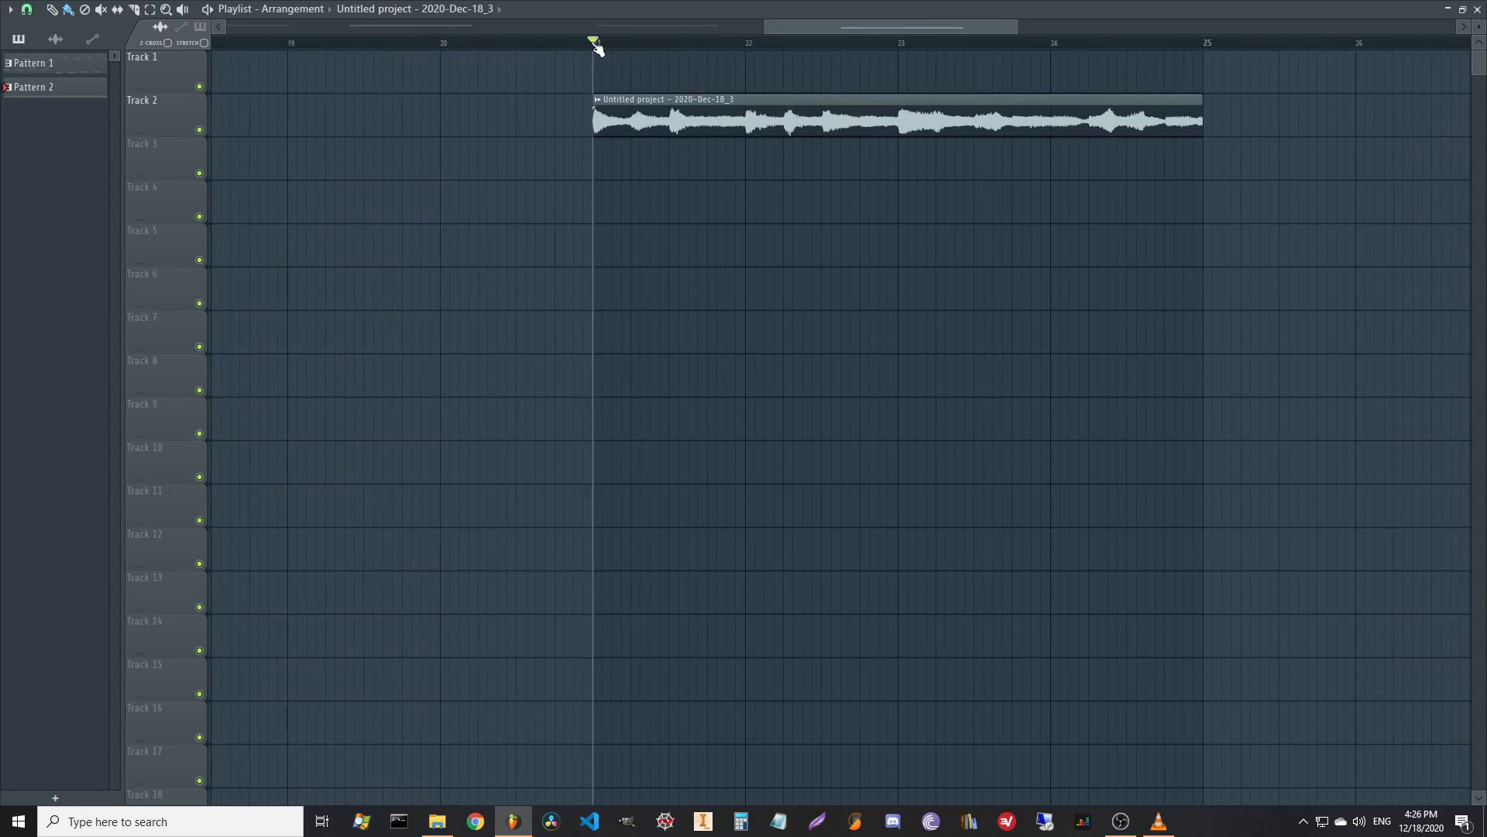
key("space")
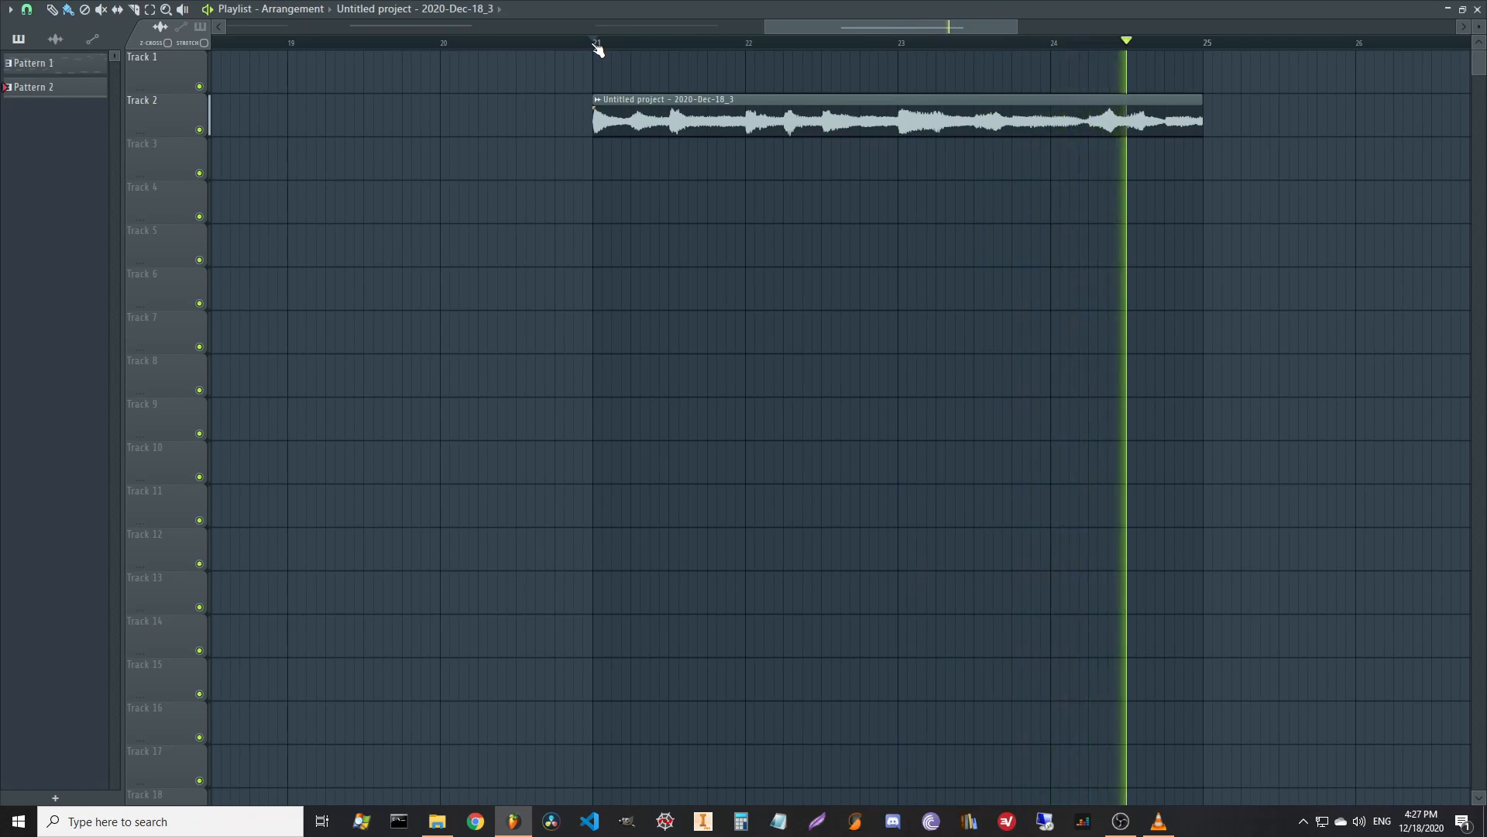
left_click(597, 48)
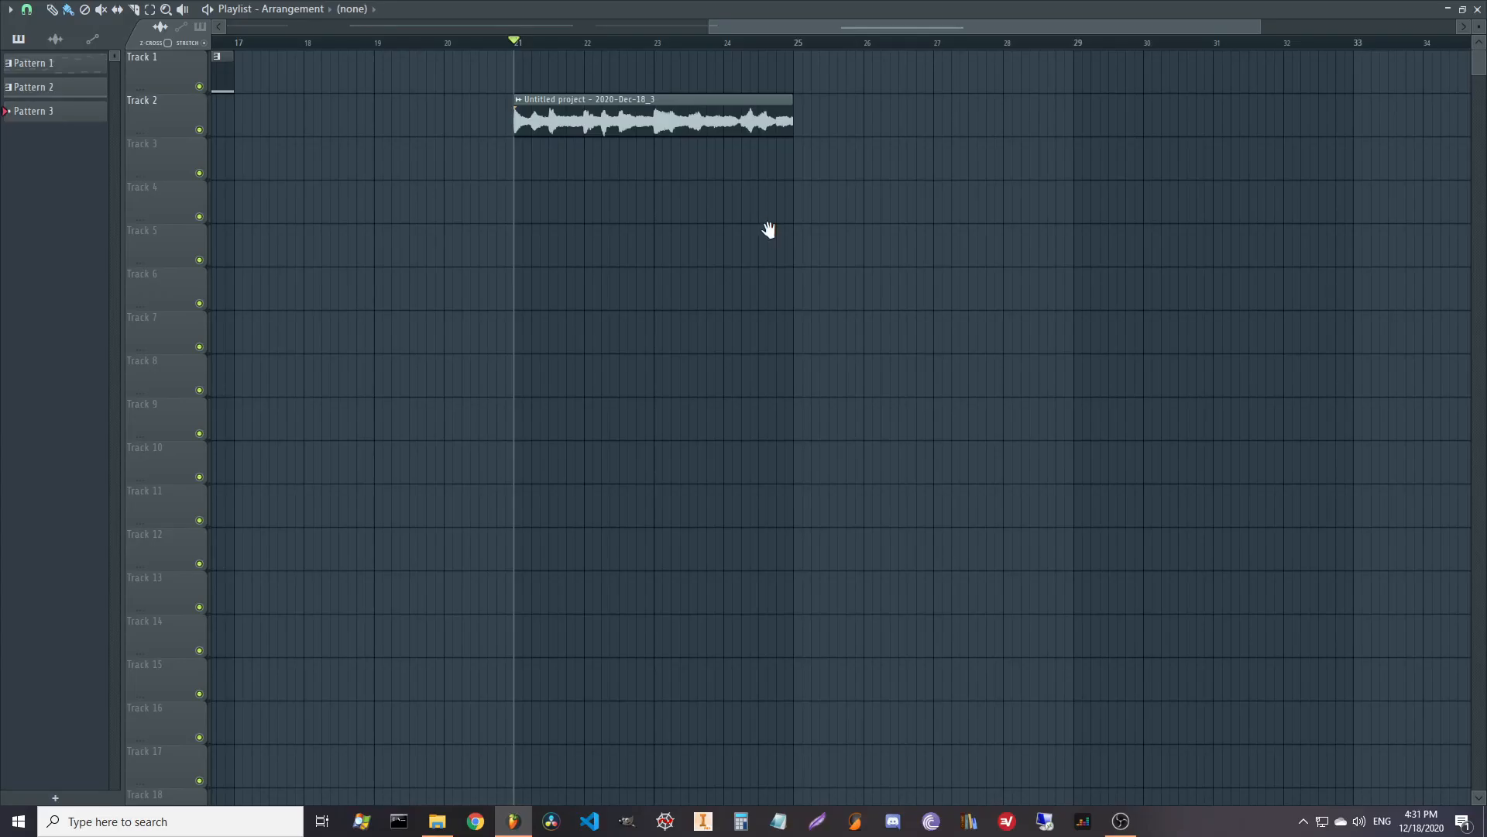
Pan the playlist to show the audio clip on Track 2 at bars 21–25.
left_click_drag(769, 230, 979, 269)
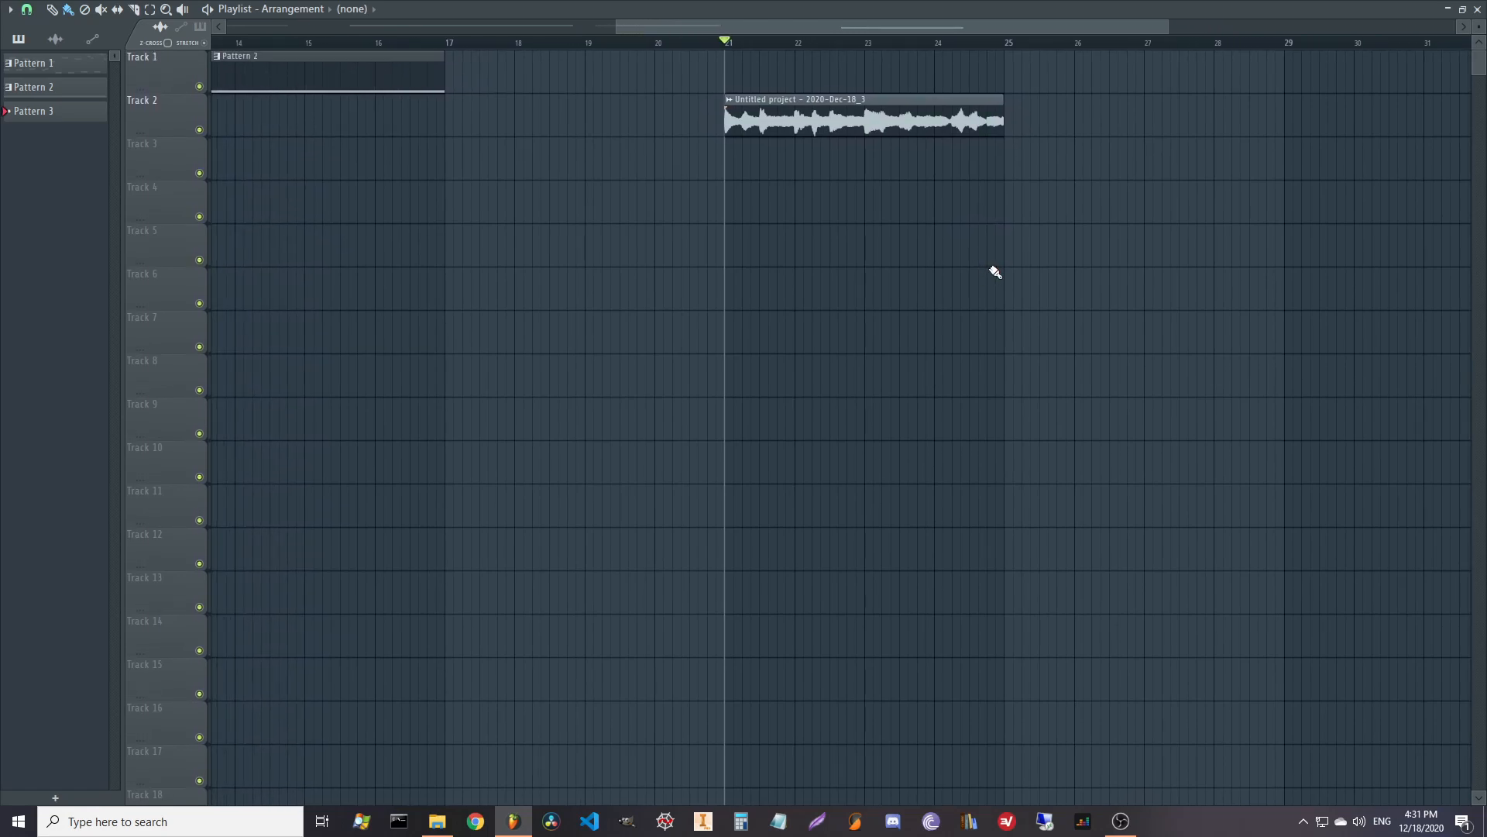